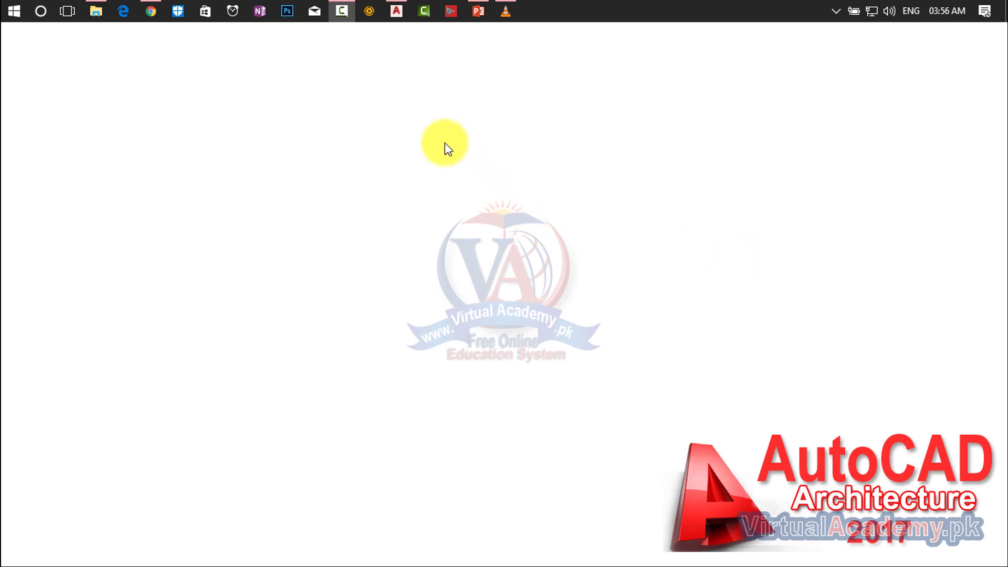
- Restore the Lesson 70.dwg window and clear the roof slab selection
left_click(397, 10)
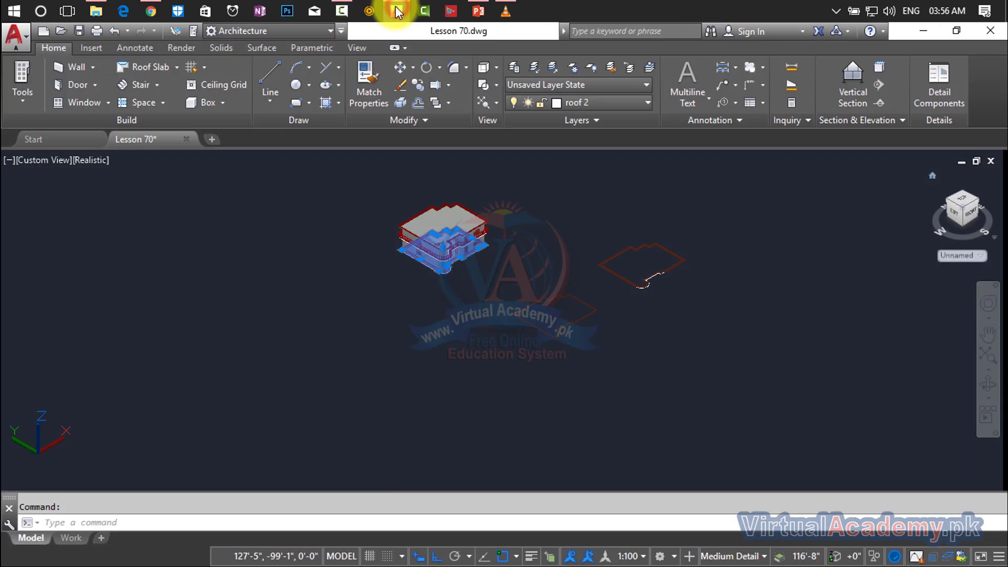
scroll(448, 239, "up", 3)
scroll(449, 236, "up", 3)
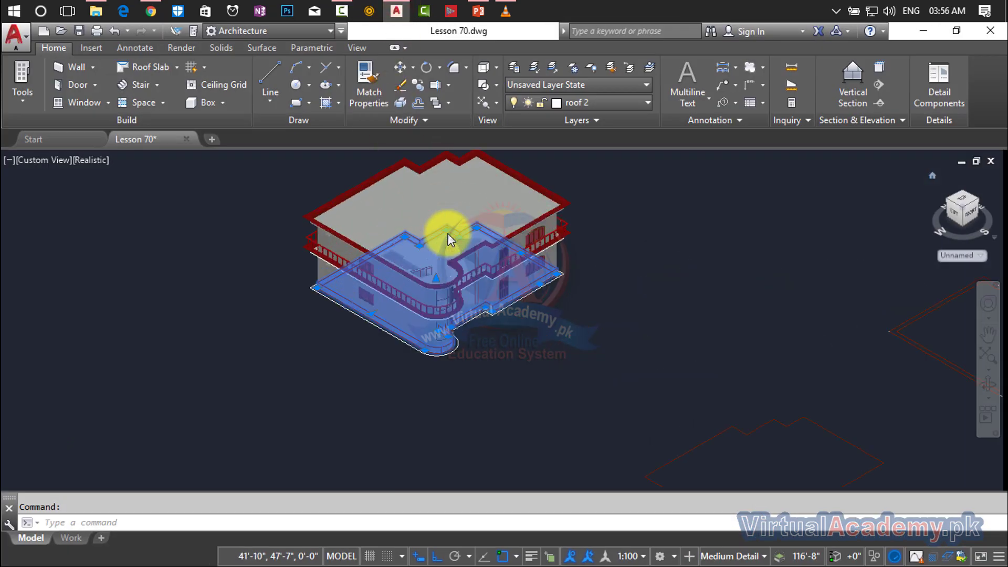
scroll(451, 234, "up", 2)
key("Escape")
left_click(711, 187)
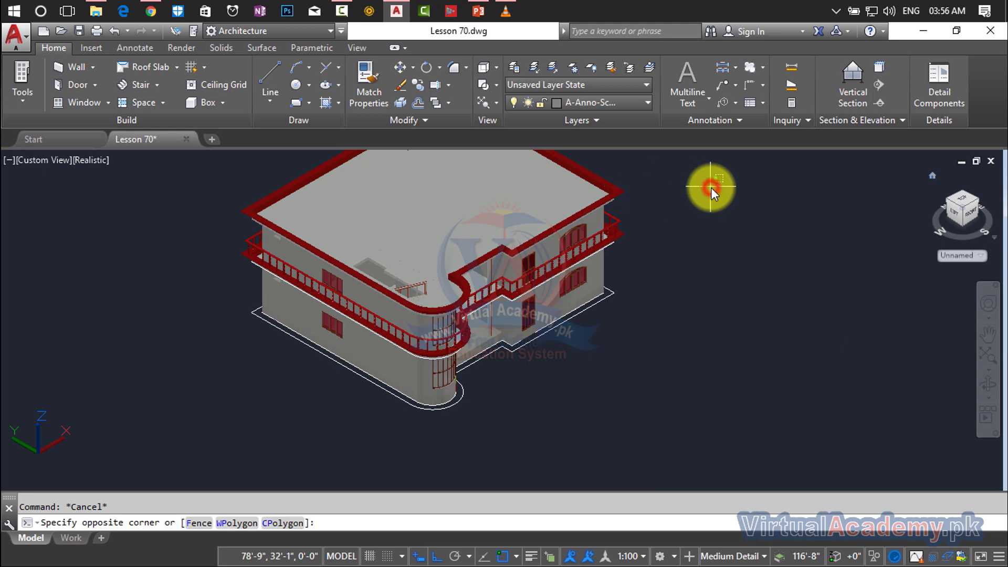
key("Escape")
key("Escape")
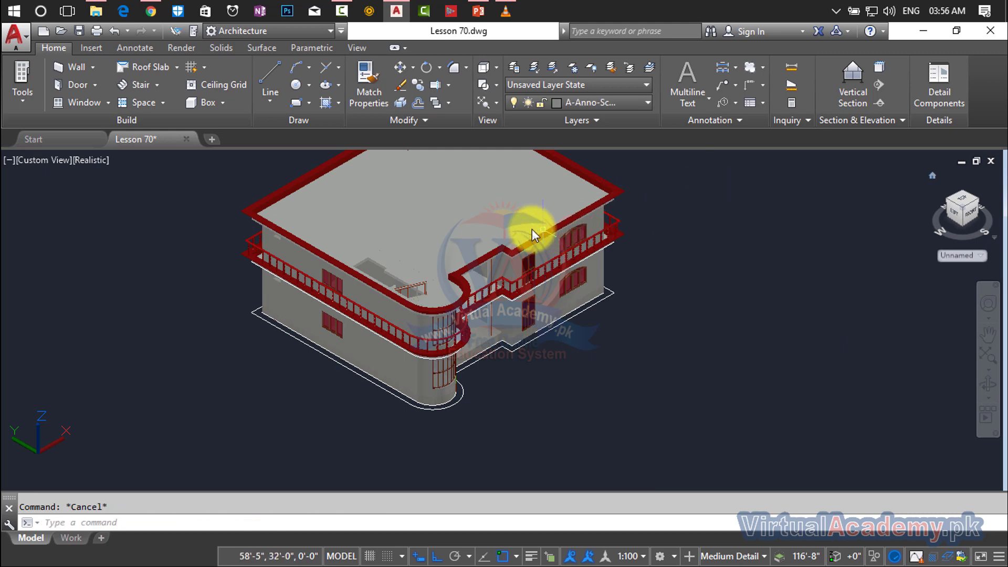
- Zoom in and out to inspect the house's walls, windows and balconies up close
scroll(501, 202, "up", 2)
scroll(502, 202, "up", 3)
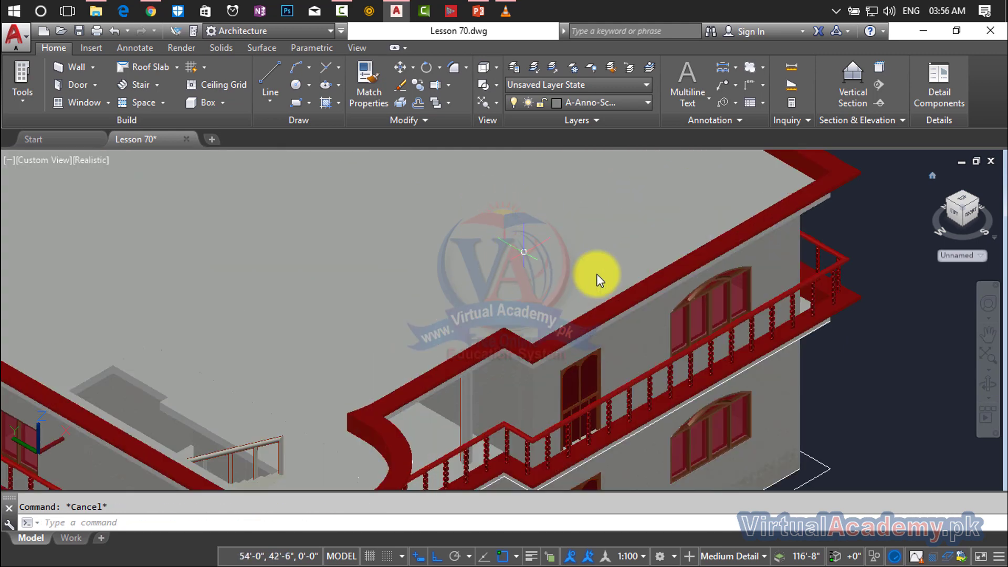
scroll(590, 351, "up", 2)
scroll(599, 362, "up", 2)
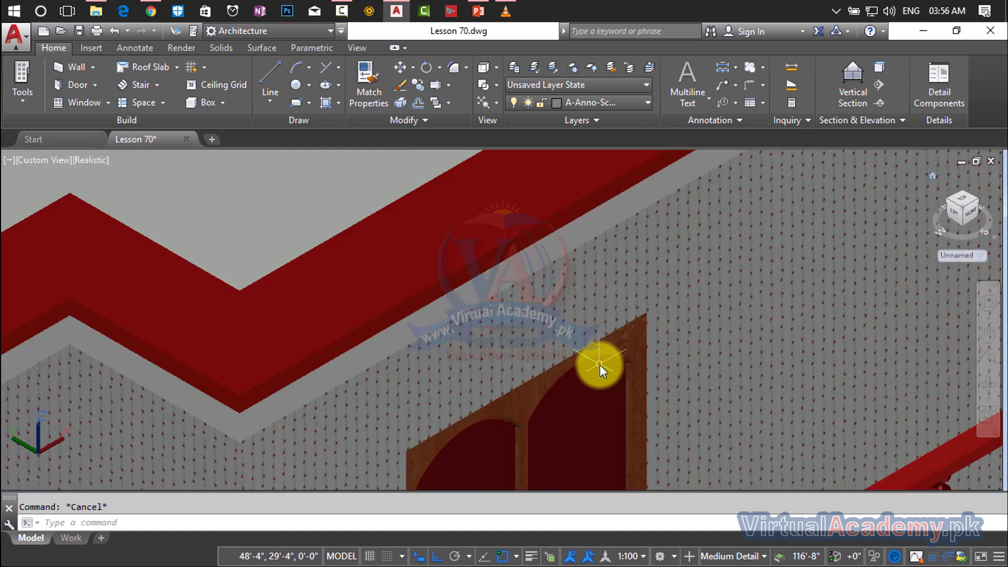
scroll(594, 299, "up", 2)
scroll(594, 283, "down", 1)
scroll(593, 283, "down", 1)
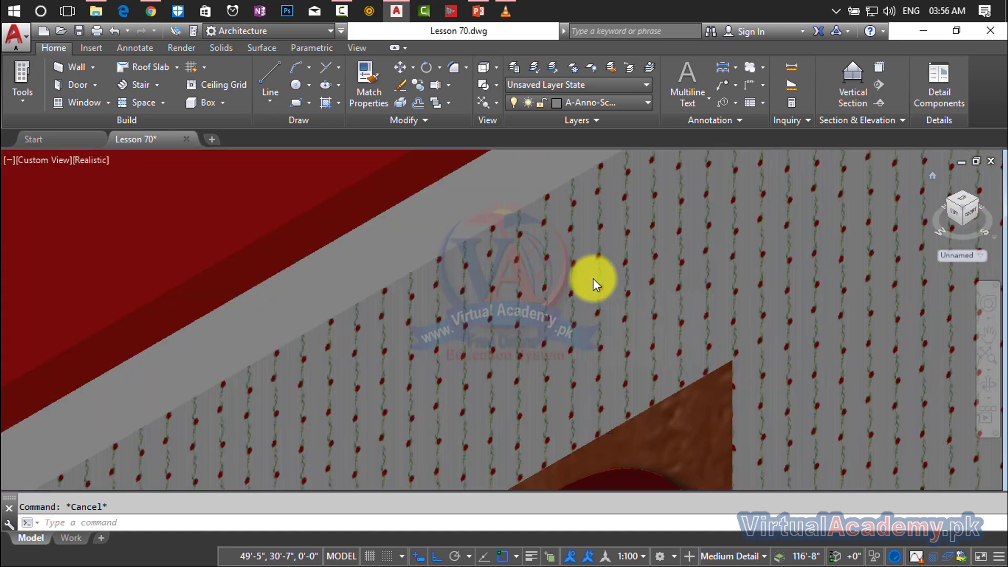
scroll(604, 305, "down", 2)
scroll(625, 344, "up", 4)
scroll(625, 342, "down", 1)
scroll(625, 342, "down", 2)
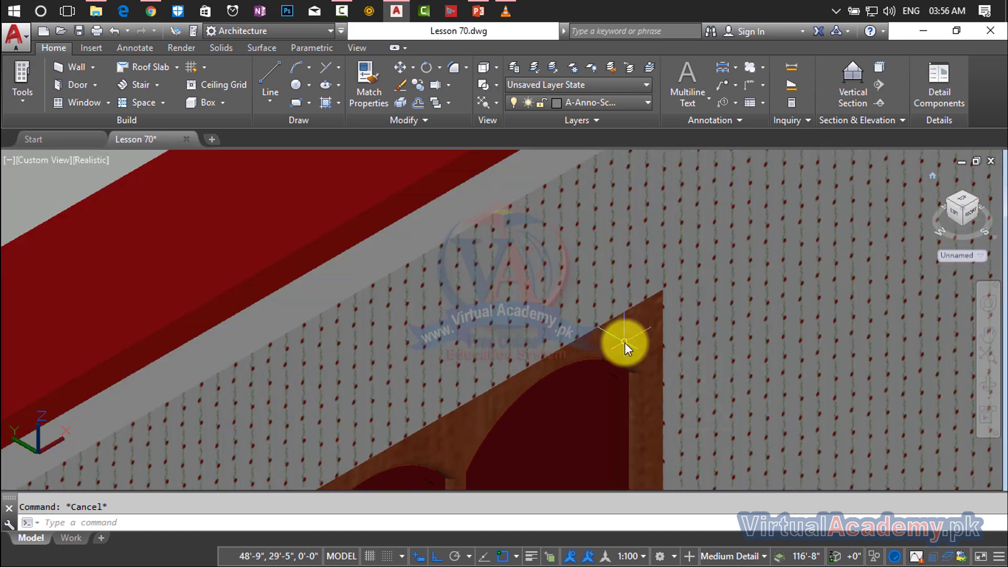
scroll(624, 342, "down", 2)
scroll(624, 342, "down", 2)
scroll(717, 280, "up", 2)
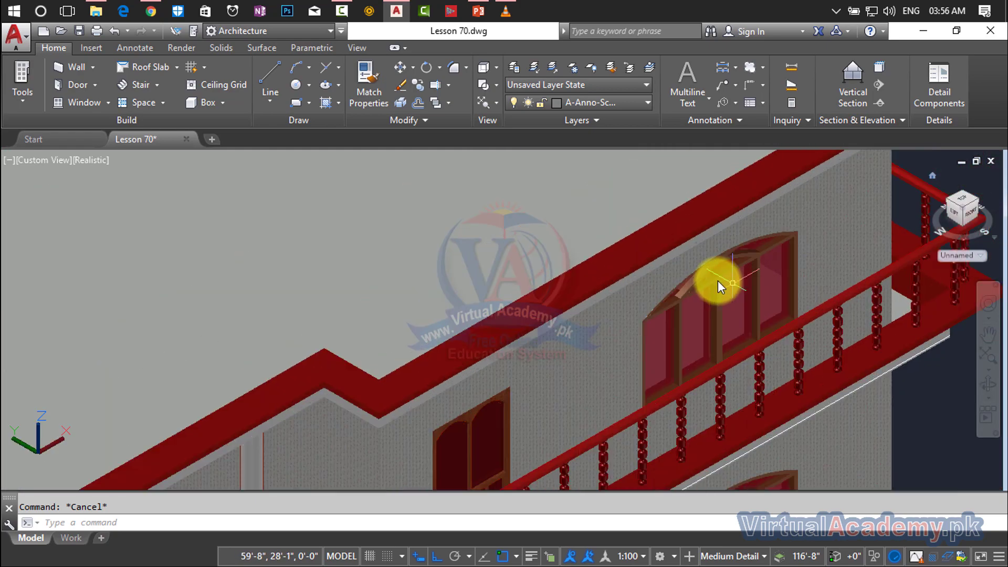
scroll(717, 279, "up", 2)
scroll(717, 279, "down", 3)
scroll(717, 279, "down", 2)
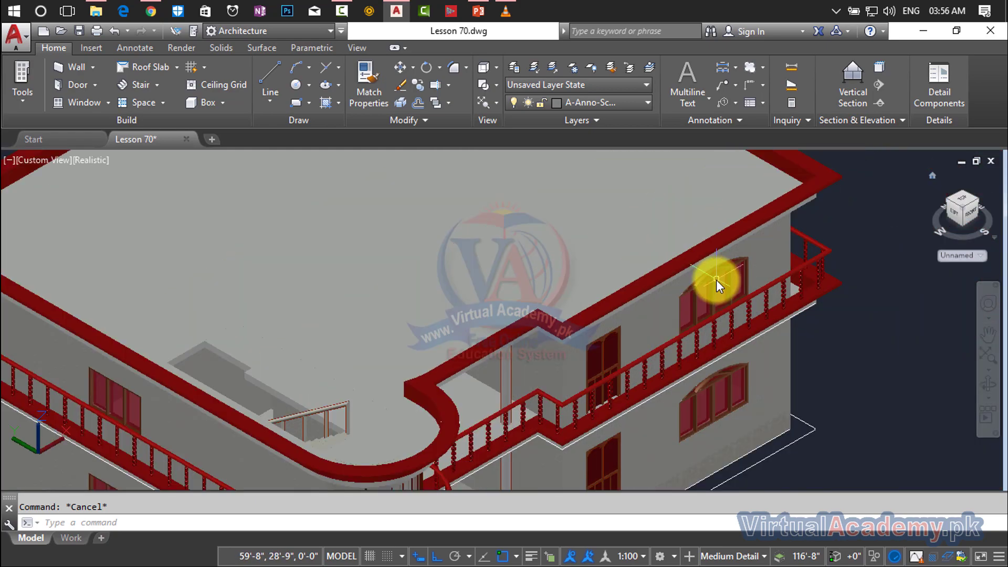
scroll(716, 279, "down", 2)
scroll(704, 304, "down", 1)
scroll(691, 314, "down", 2)
scroll(691, 314, "up", 3)
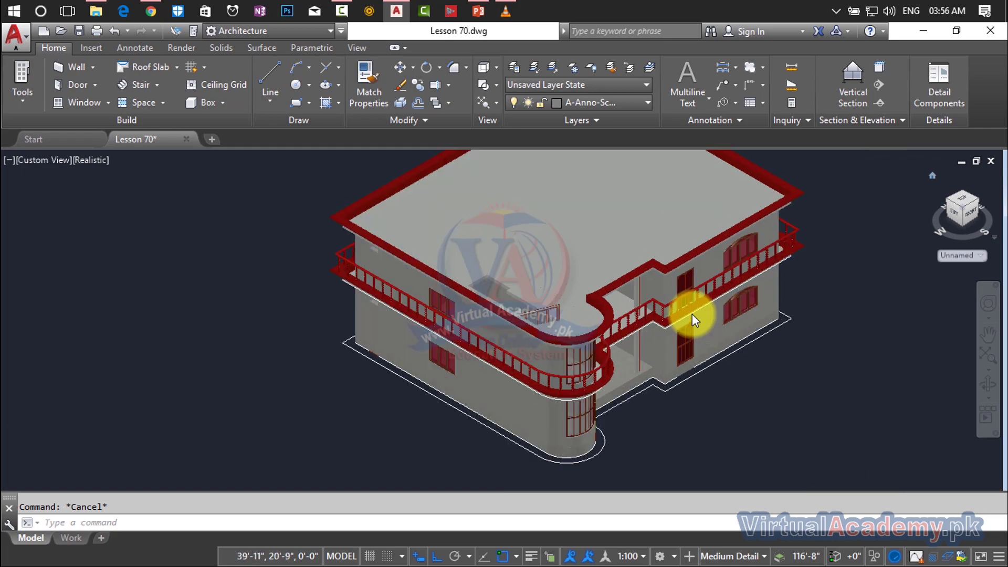
scroll(692, 314, "up", 2)
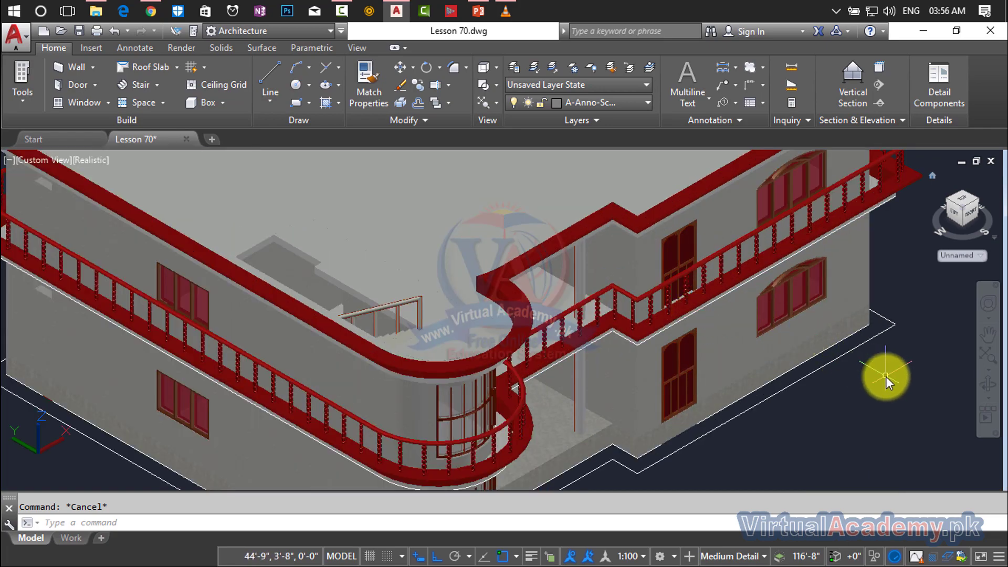
- Orbit and pan the model to view the building's front wall and door
middle_click_drag(884, 376, 857, 353, "shift")
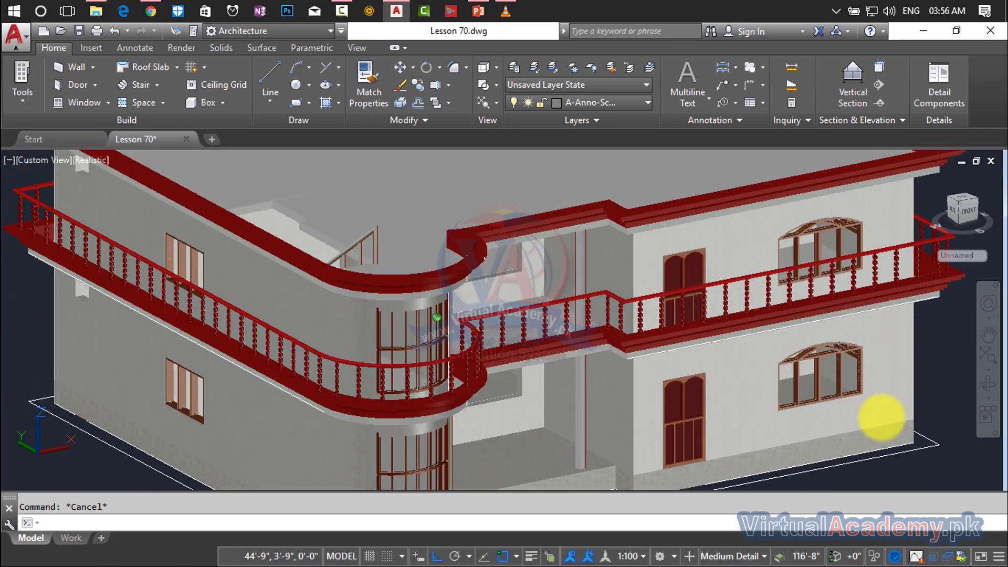
scroll(861, 399, "down", 3)
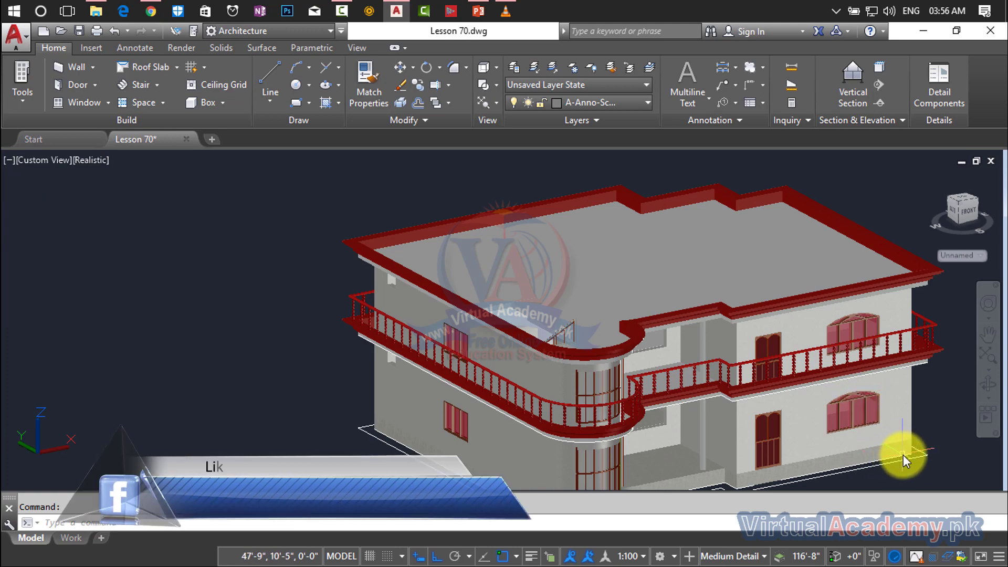
scroll(903, 457, "up", 1)
scroll(909, 451, "up", 3)
scroll(918, 449, "up", 3)
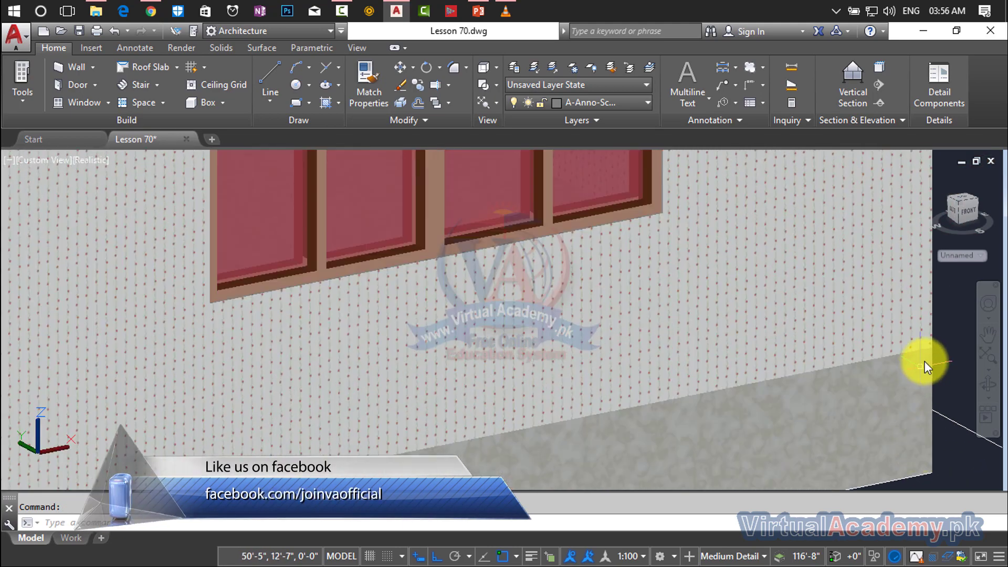
scroll(927, 382, "down", 3)
mouse_move(913, 381)
middle_mouse_down()
mouse_move(850, 353)
mouse_move(850, 388)
middle_mouse_up()
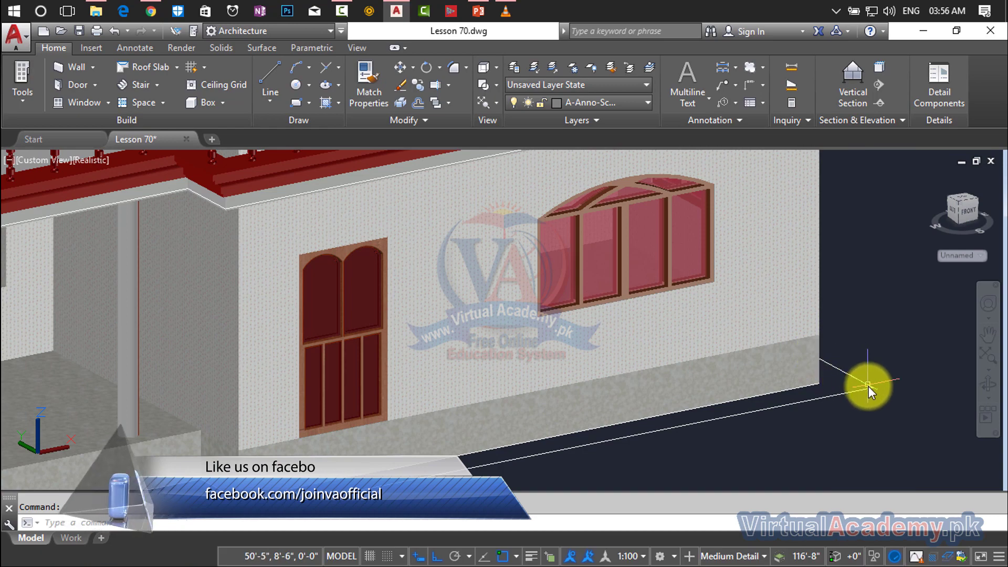
scroll(868, 386, "down", 5)
scroll(868, 386, "up", 5)
scroll(868, 385, "up", 4)
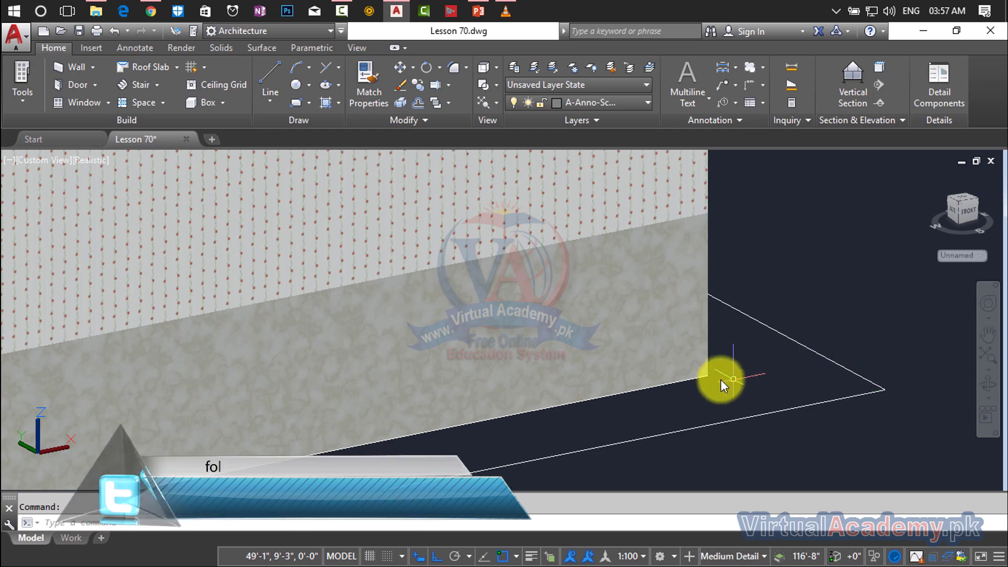
scroll(725, 370, "down", 2)
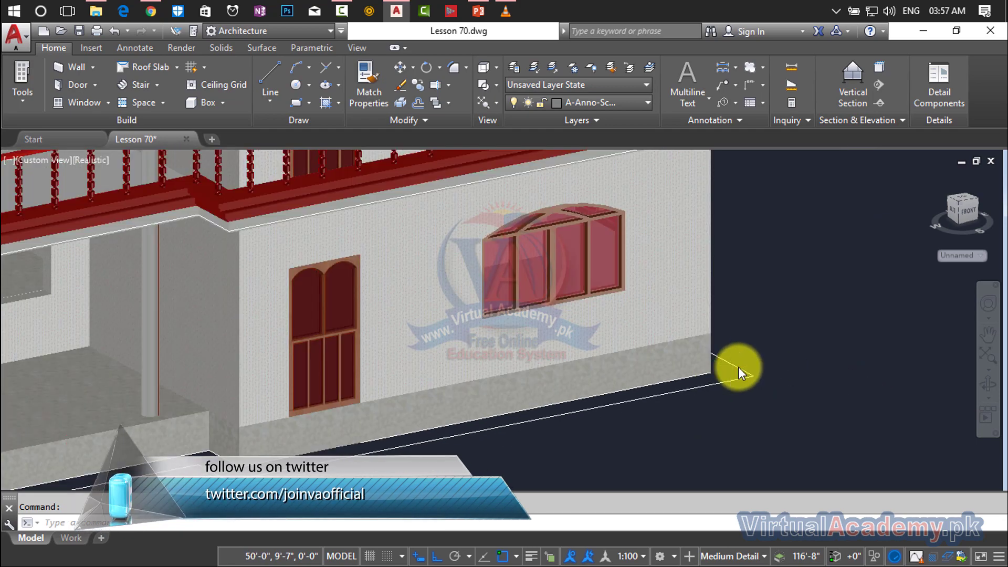
scroll(745, 370, "down", 3)
scroll(772, 380, "down", 2)
left_click_drag(785, 387, 390, 274)
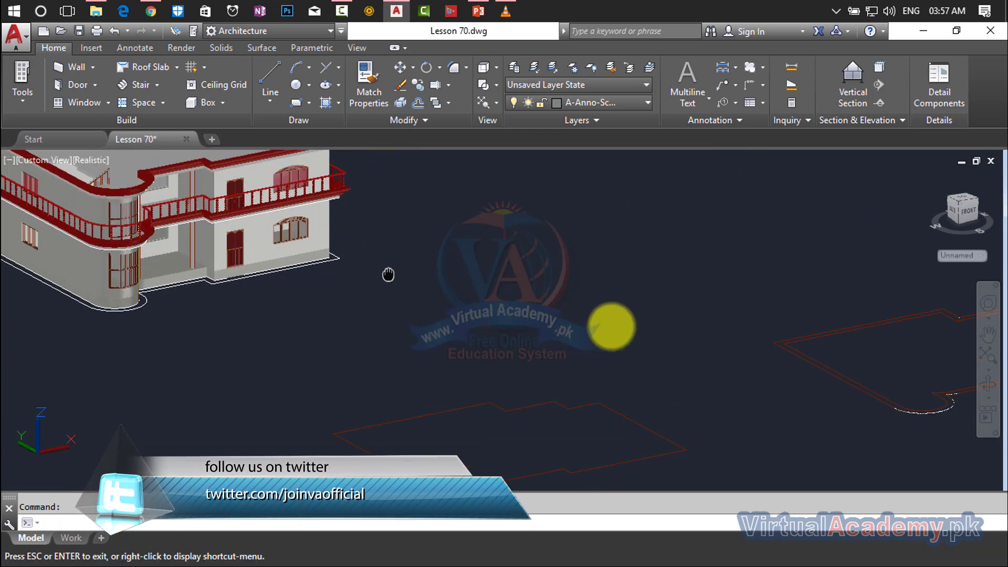
left_click_drag(732, 353, 479, 354)
key("Escape")
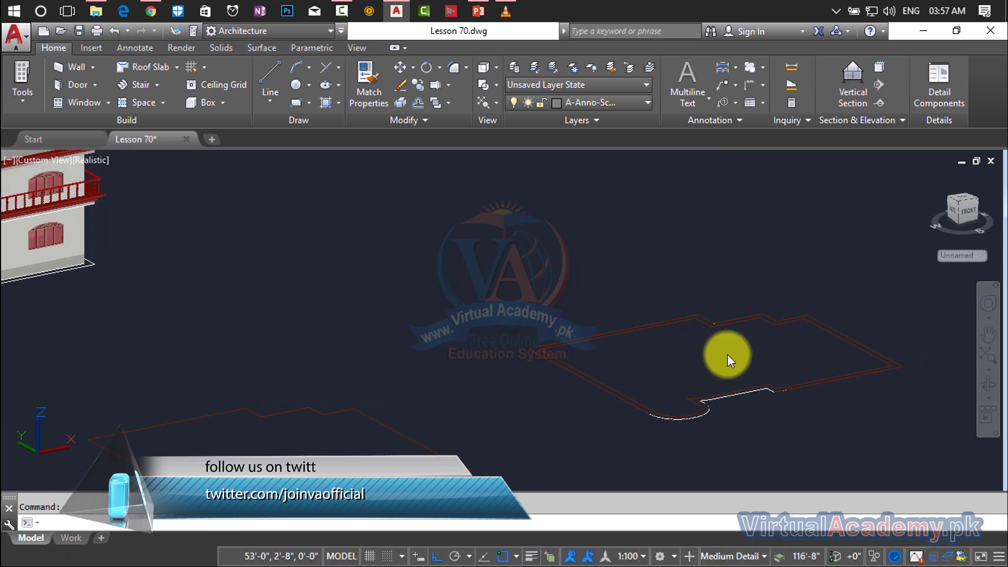
scroll(831, 385, "up", 3)
middle_click_drag(831, 385, 581, 281)
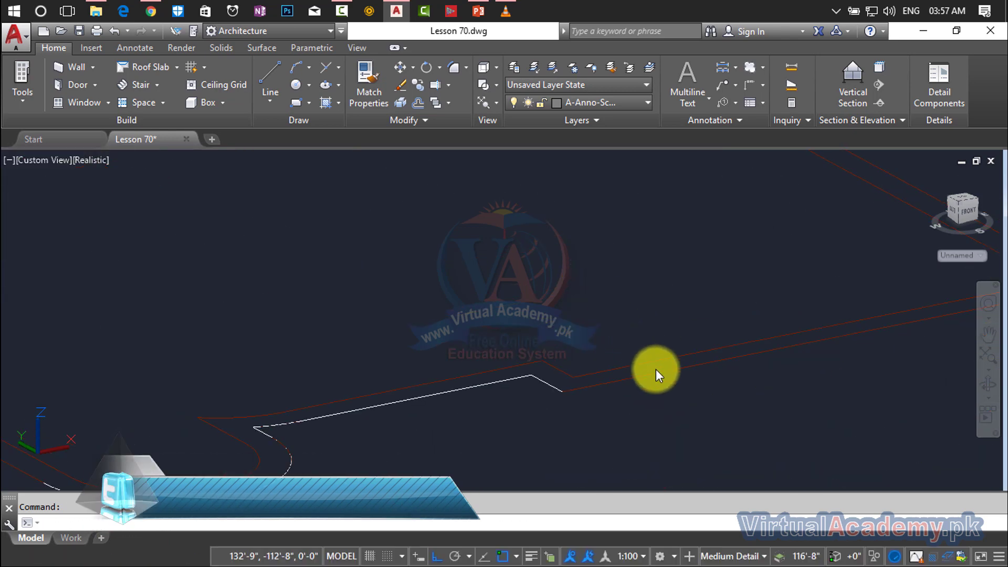
scroll(660, 370, "up", 2)
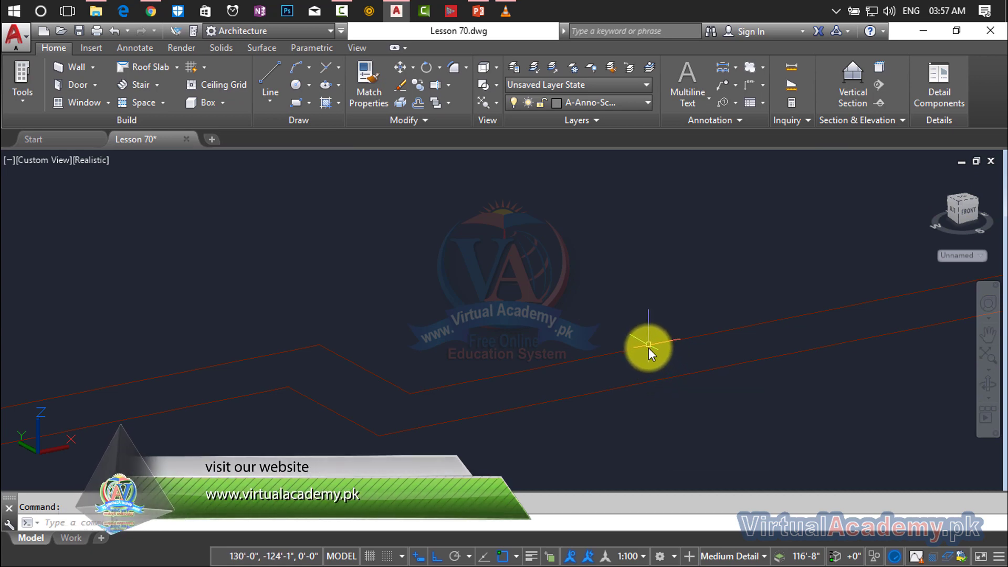
scroll(647, 347, "down", 2)
scroll(666, 351, "down", 2)
scroll(587, 317, "down", 2)
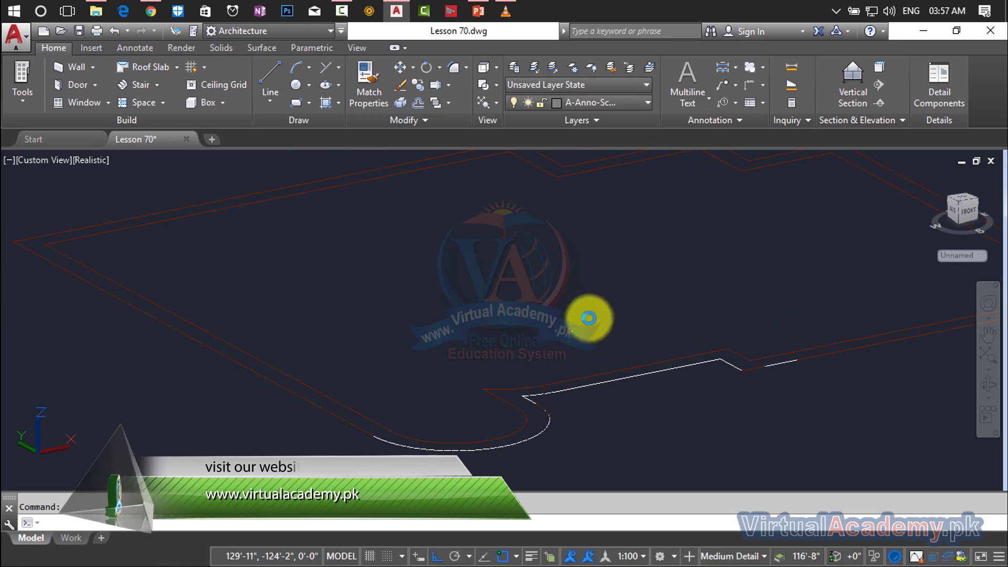
scroll(613, 329, "down", 1)
scroll(584, 308, "up", 2)
scroll(526, 253, "up", 2)
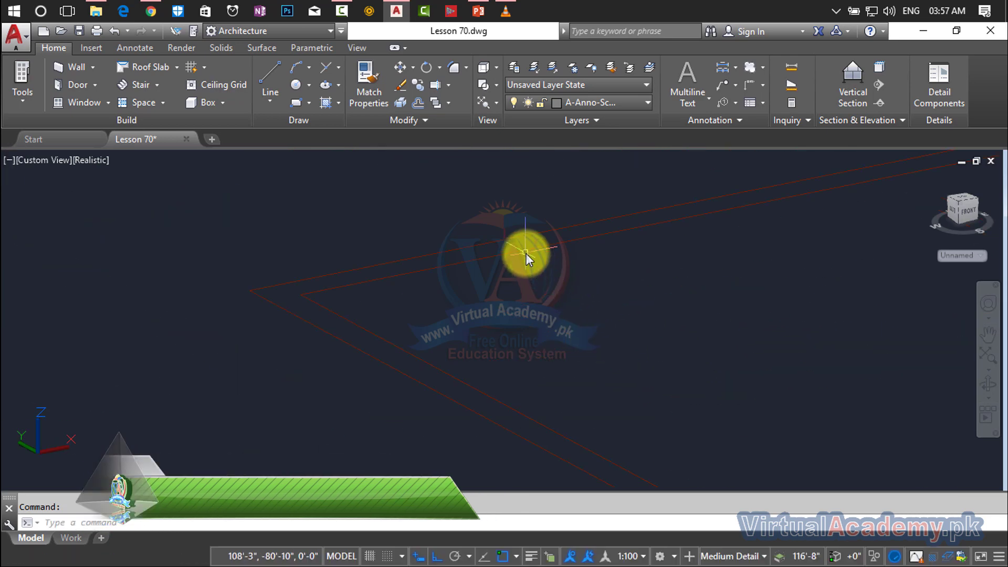
scroll(526, 257, "up", 2)
scroll(525, 256, "down", 2)
scroll(650, 252, "down", 2)
scroll(558, 317, "up", 1)
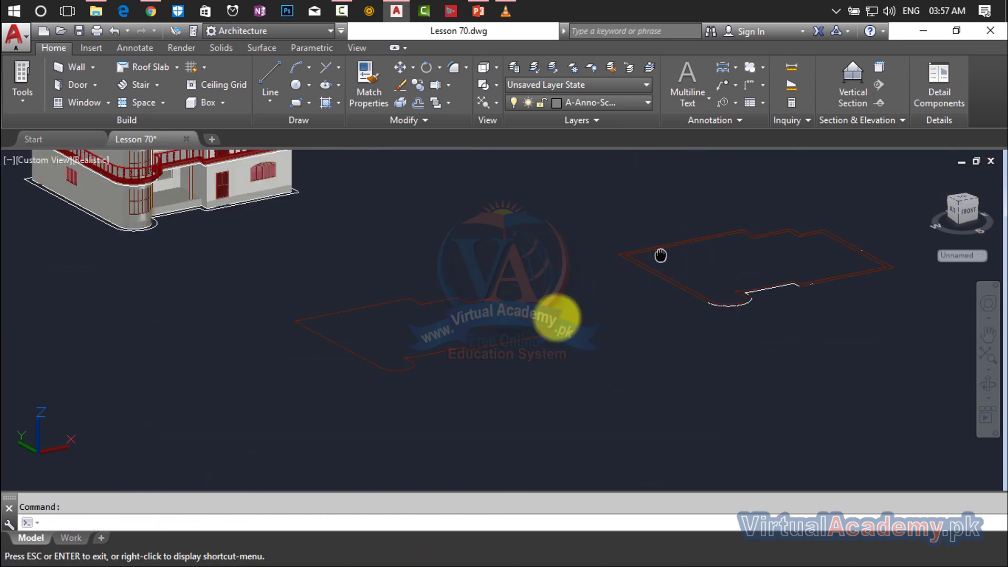
scroll(485, 343, "up", 1)
scroll(485, 344, "up", 2)
scroll(489, 336, "up", 1)
scroll(477, 348, "down", 2)
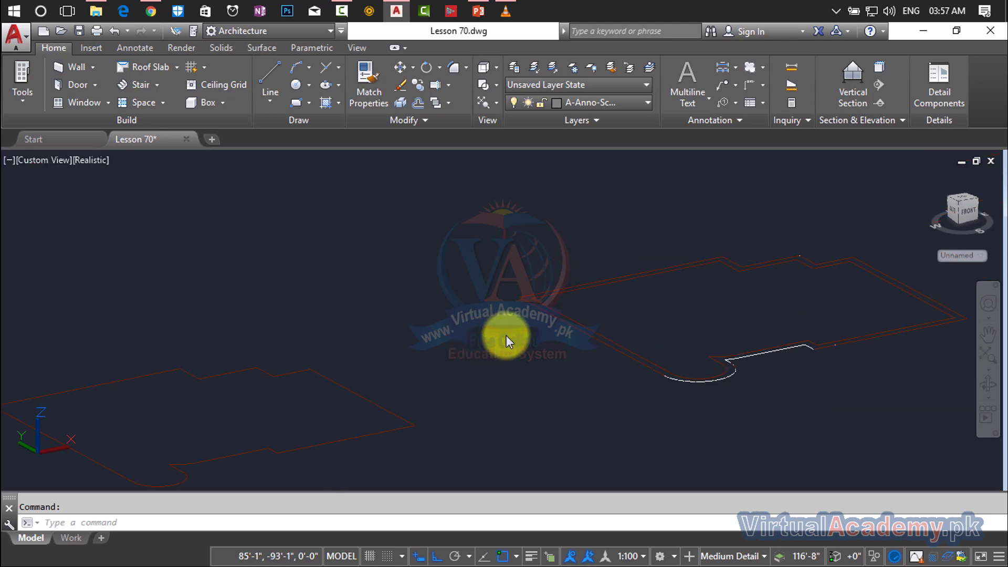
scroll(506, 335, "up", 1)
middle_click_drag(506, 335, 634, 285)
scroll(562, 333, "up", 2)
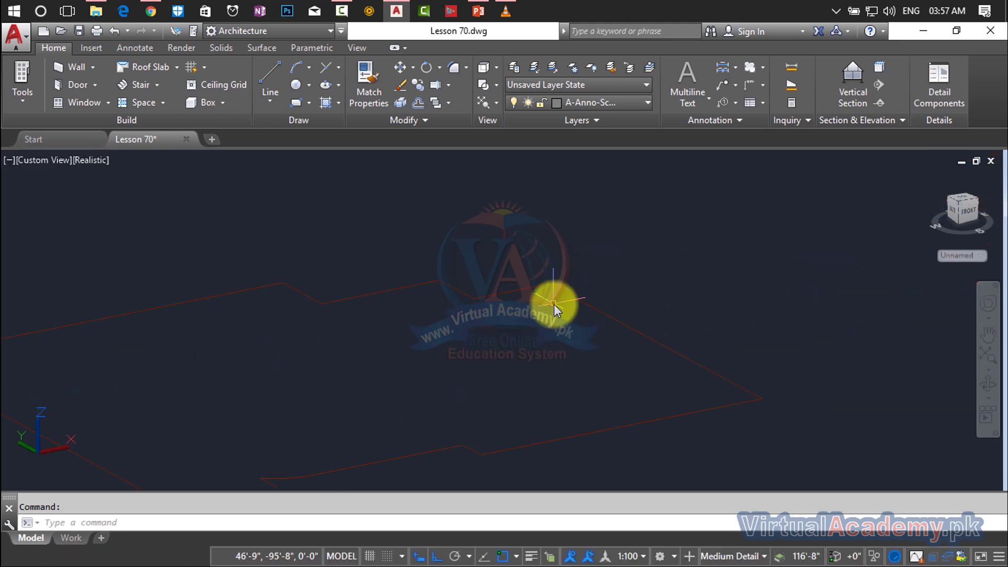
scroll(556, 294, "down", 3)
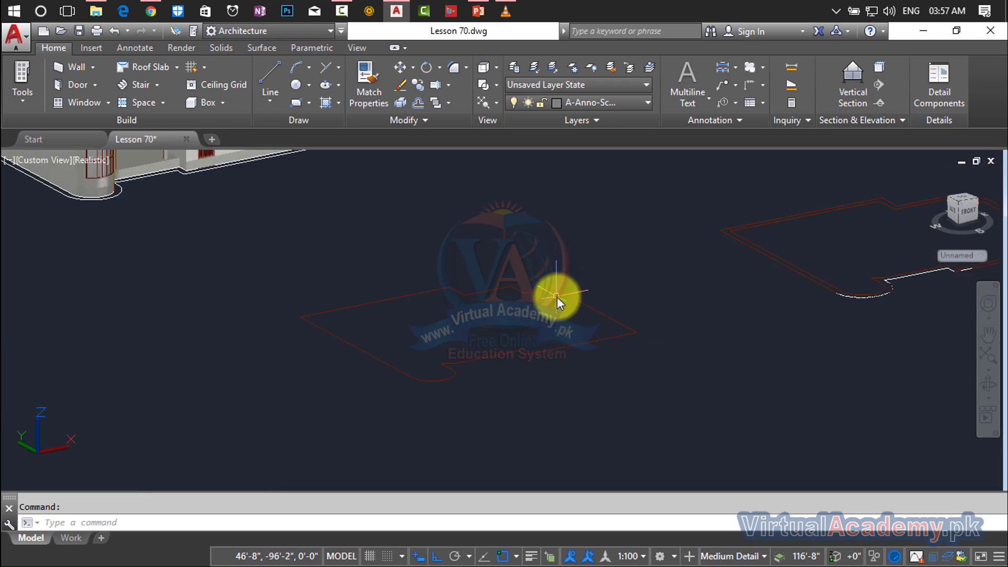
scroll(556, 297, "down", 2)
scroll(565, 312, "down", 1)
middle_click_drag(591, 348, 614, 358)
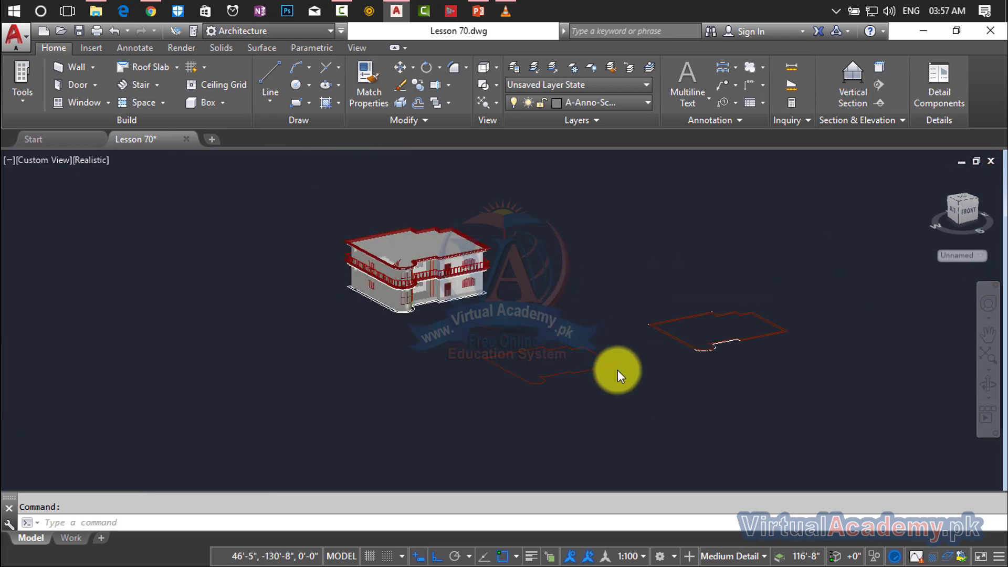
scroll(615, 369, "up", 2)
scroll(611, 364, "up", 4)
scroll(612, 357, "down", 2)
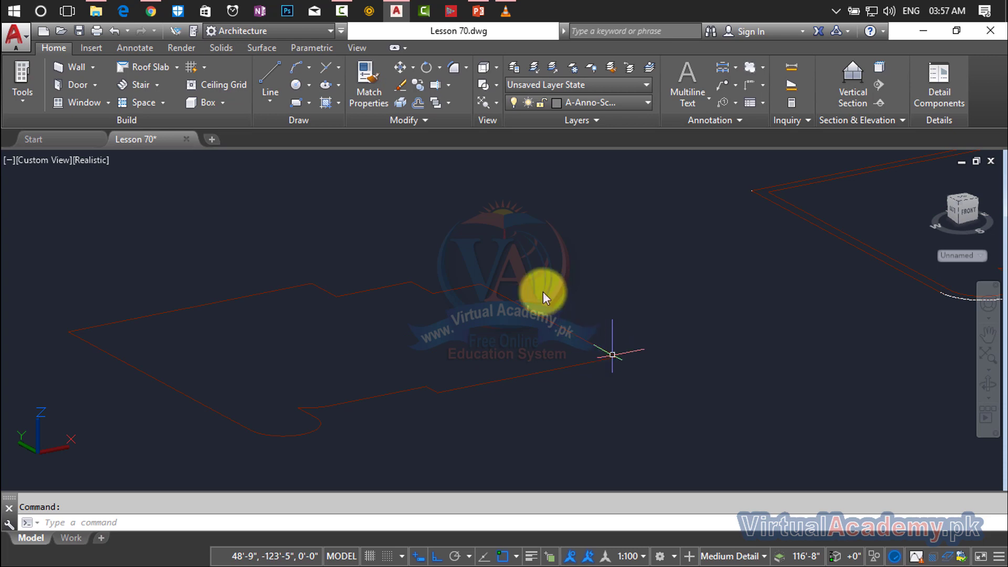
scroll(542, 294, "down", 3)
middle_click_drag(581, 423, 430, 357)
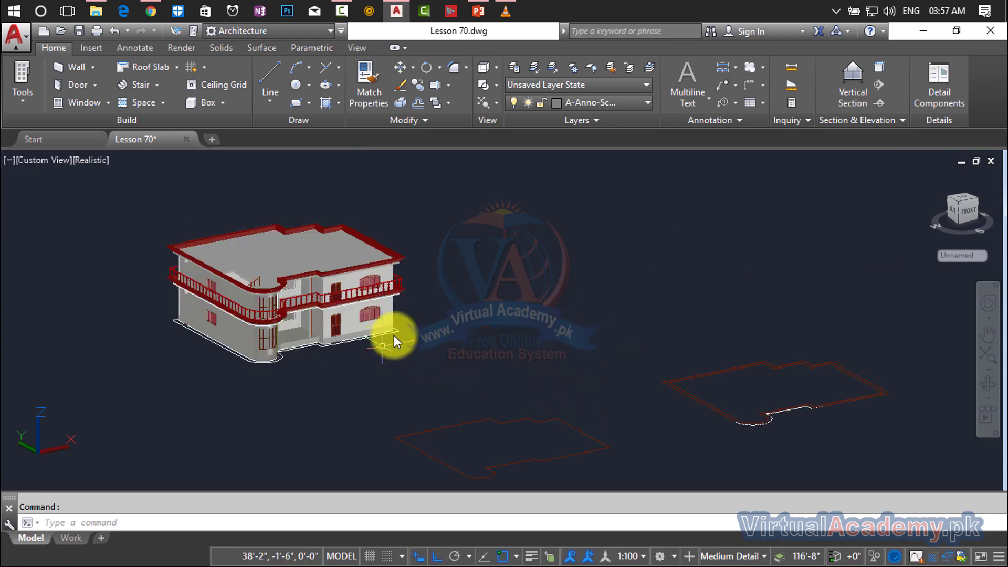
- Pan along the front wall base to show the bay window, porch slab and curved floor edge
scroll(388, 323, "up", 2)
scroll(390, 333, "up", 3)
scroll(389, 332, "up", 2)
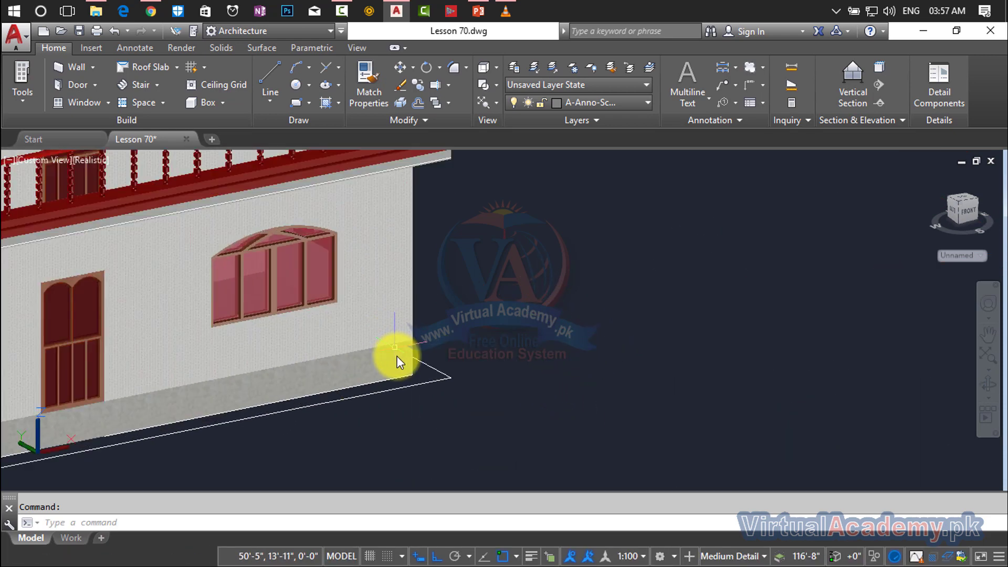
middle_click_drag(395, 349, 735, 307)
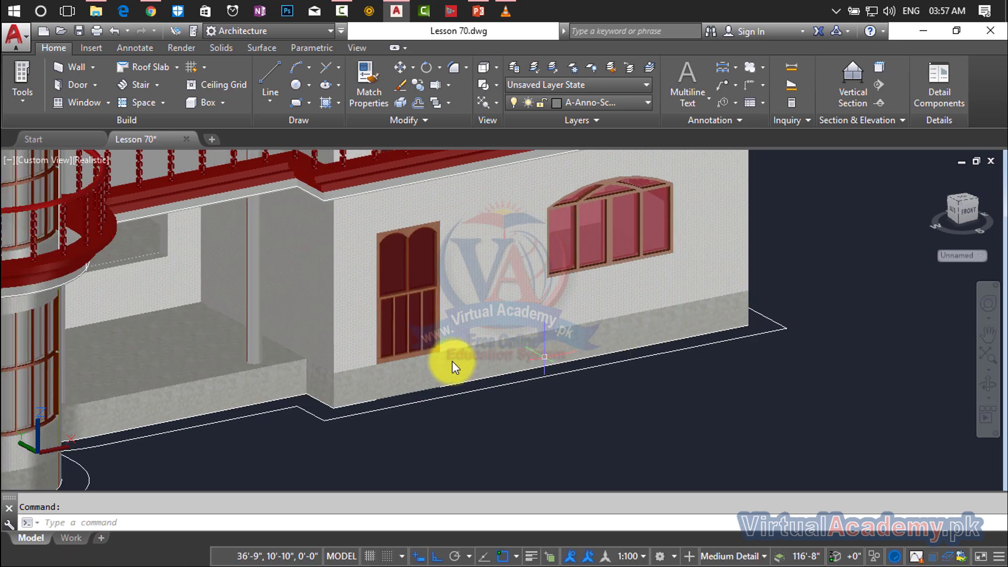
scroll(433, 361, "up", 5)
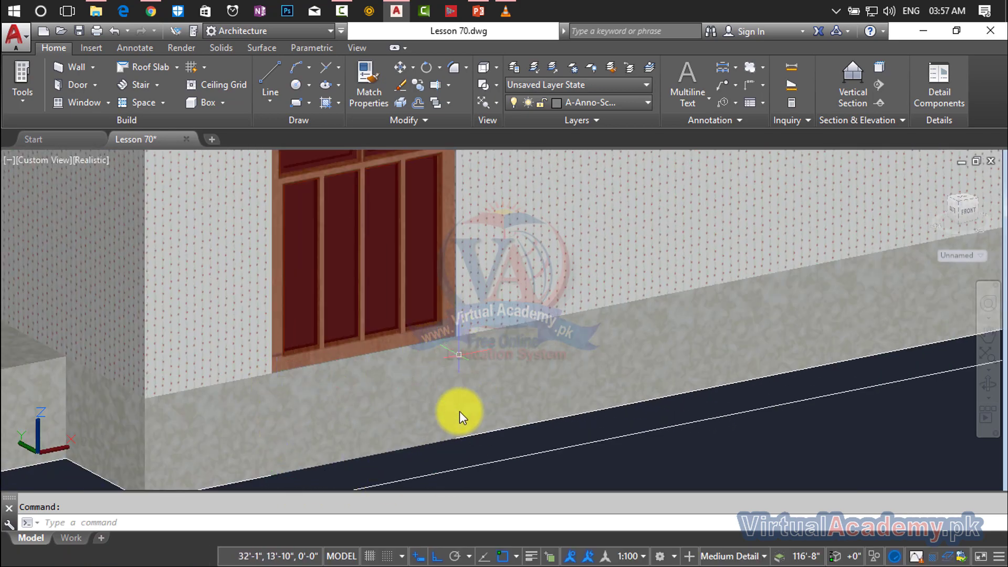
scroll(459, 412, "down", 3)
middle_click_drag(463, 411, 776, 354)
scroll(776, 353, "up", 3)
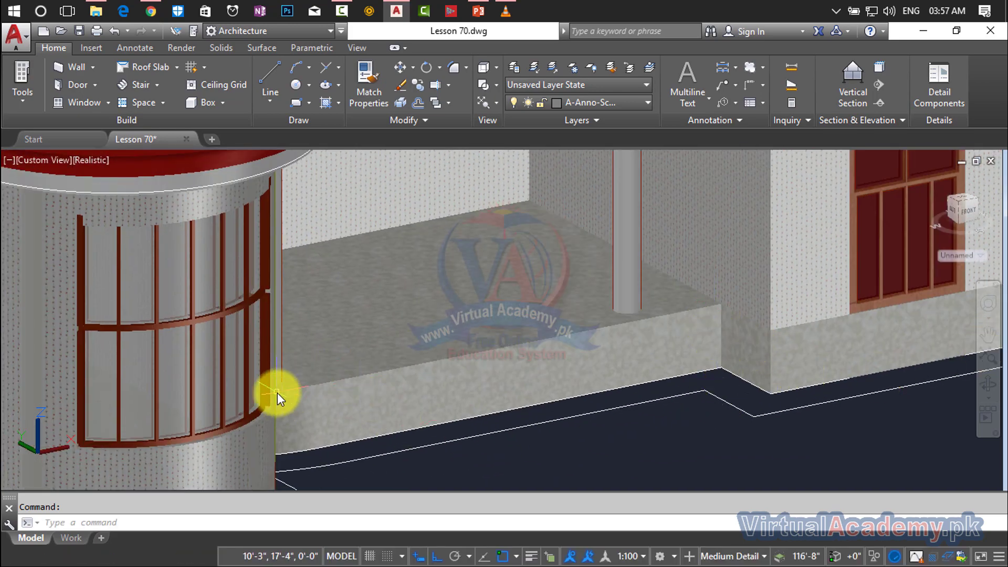
middle_click_drag(564, 441, 517, 315)
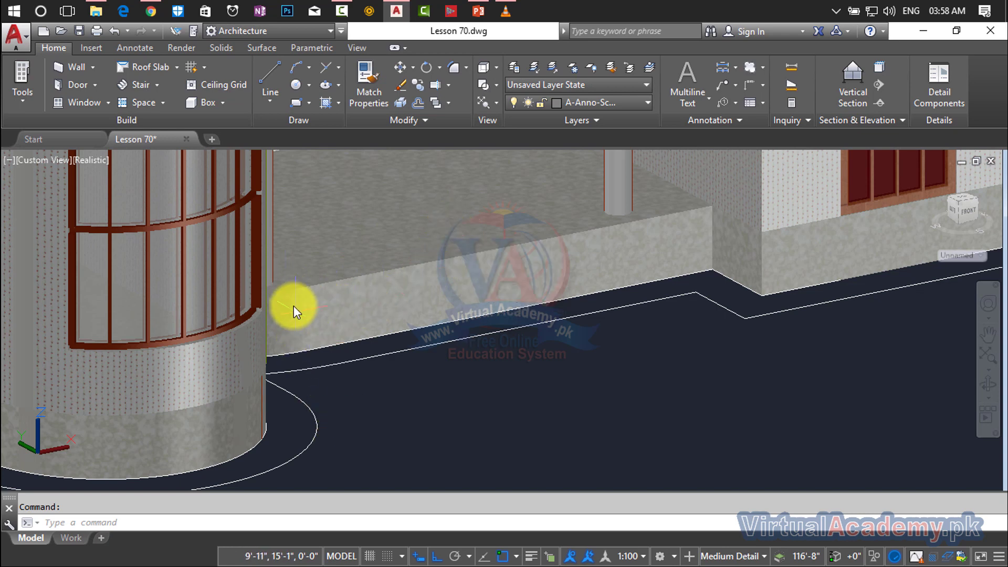
- Orbit around the entrance and zoom in on the wall base below the window
scroll(358, 411, "down", 3)
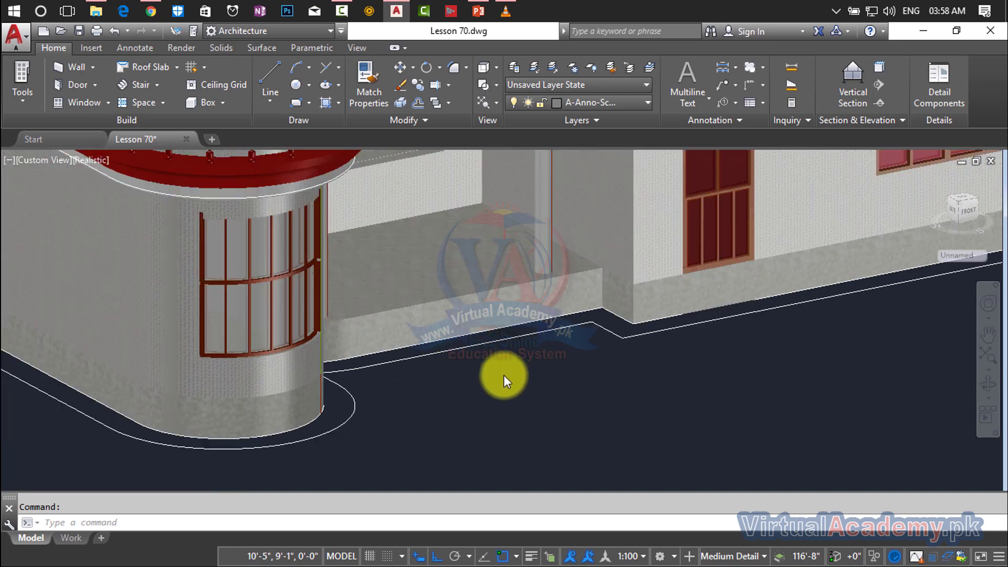
mouse_move(503, 375)
middle_mouse_down("shift")
mouse_move(533, 371)
mouse_move(371, 384)
mouse_move(437, 326)
middle_mouse_up("shift")
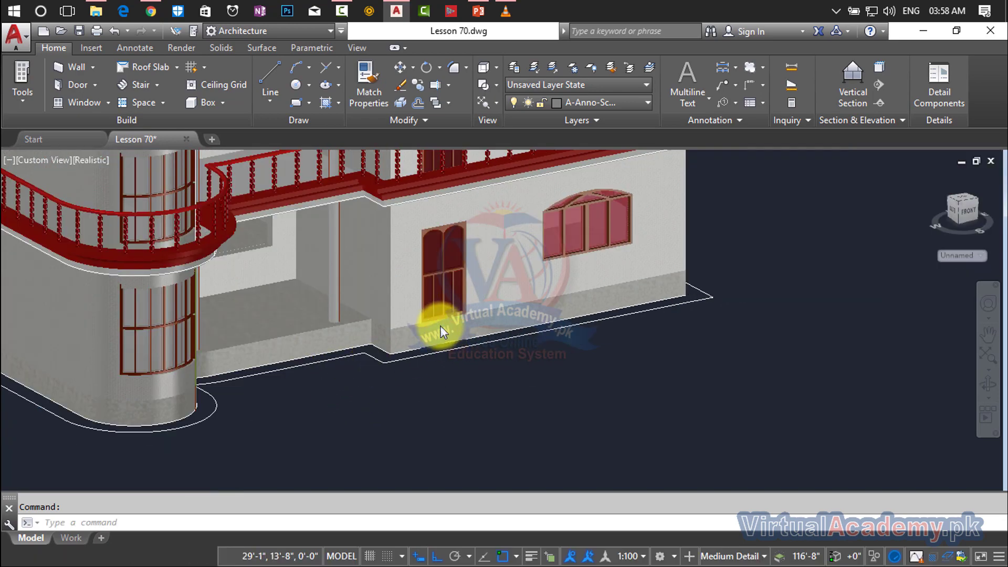
scroll(441, 326, "up", 3)
scroll(454, 322, "up", 3)
scroll(459, 396, "down", 3)
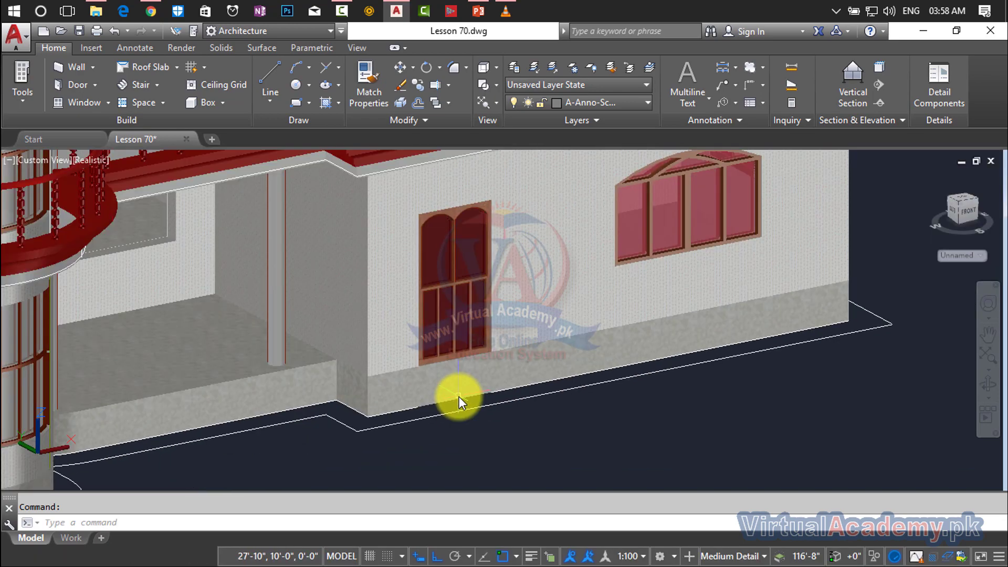
scroll(459, 396, "up", 3)
scroll(459, 396, "up", 1)
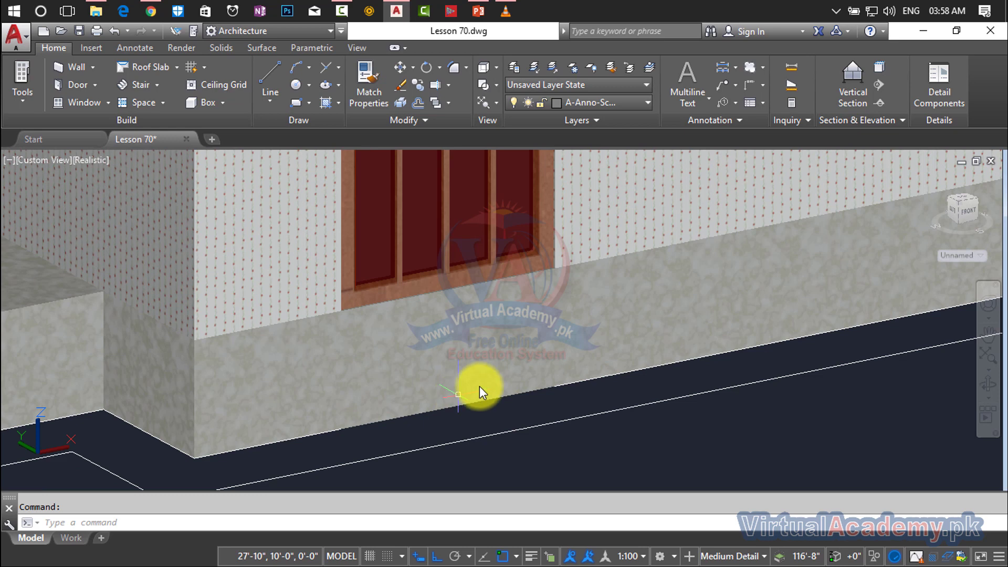
- Switch off layer 0's light bulb in the Layer dropdown
left_click(584, 103)
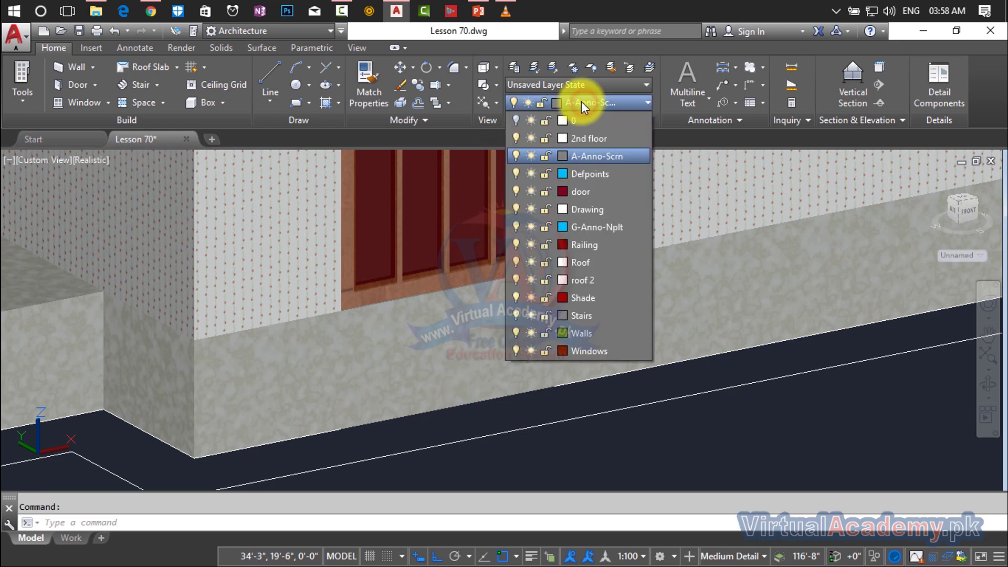
left_click(516, 120)
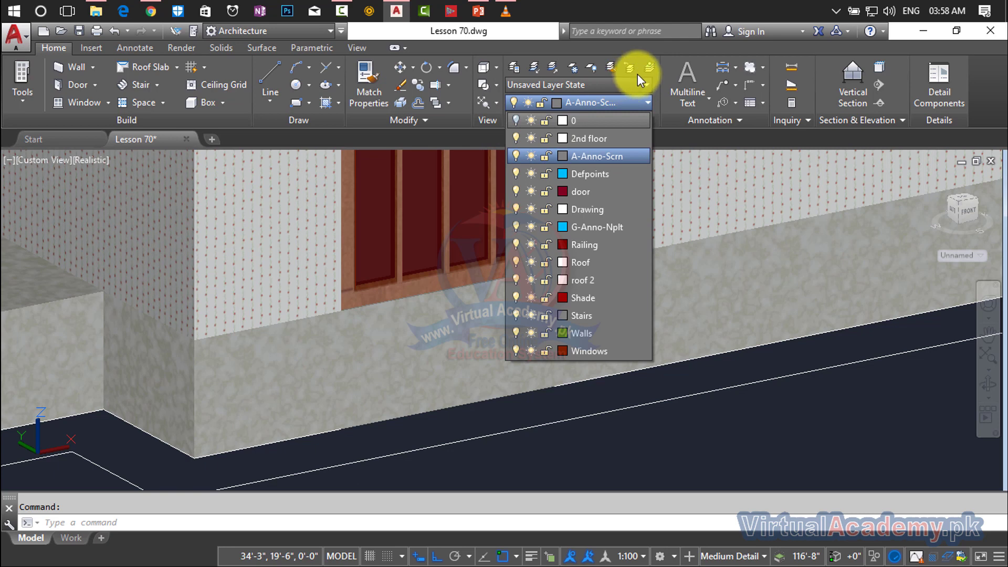
left_click(595, 57)
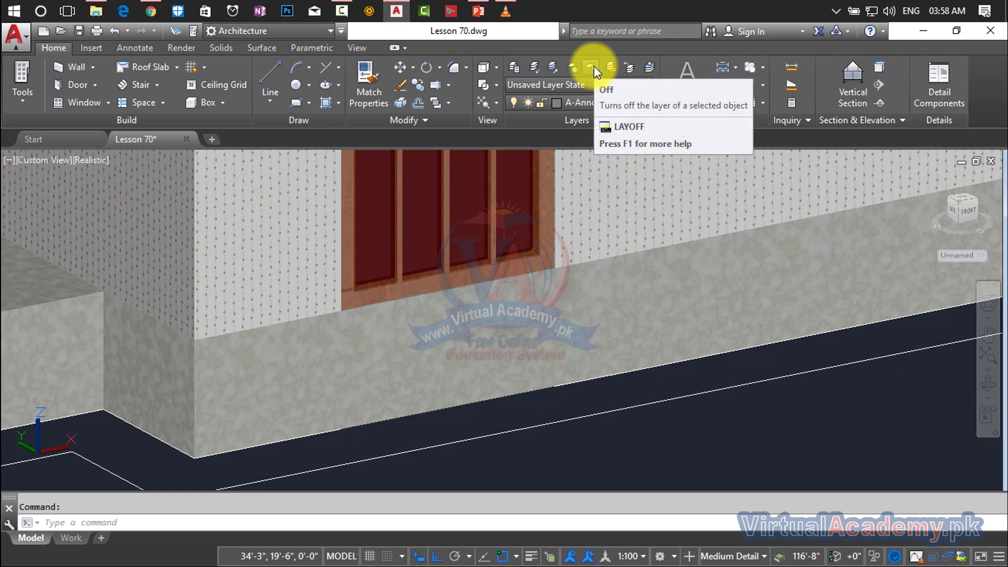
- Use Layer Off to hide the Drawing, walls, windows, door, Roof and Shade layers
left_click(592, 67)
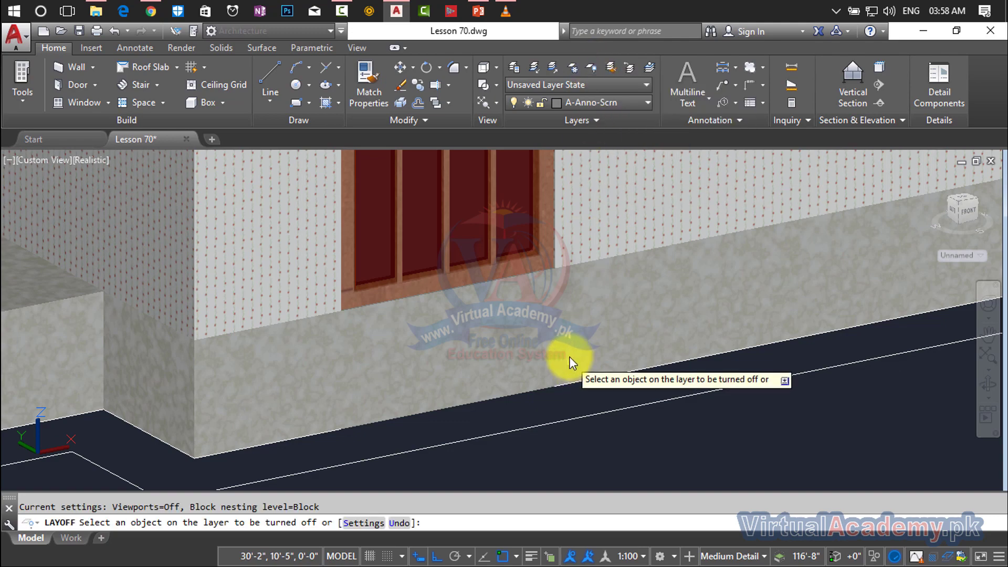
left_click(571, 363)
scroll(568, 350, "down", 2)
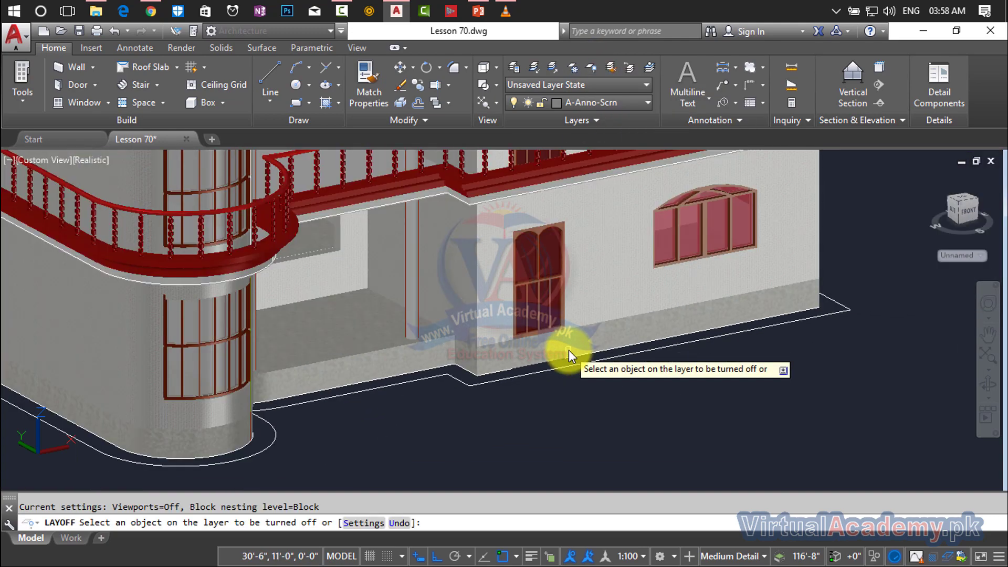
left_click(597, 308)
left_click(656, 261)
left_click(546, 288)
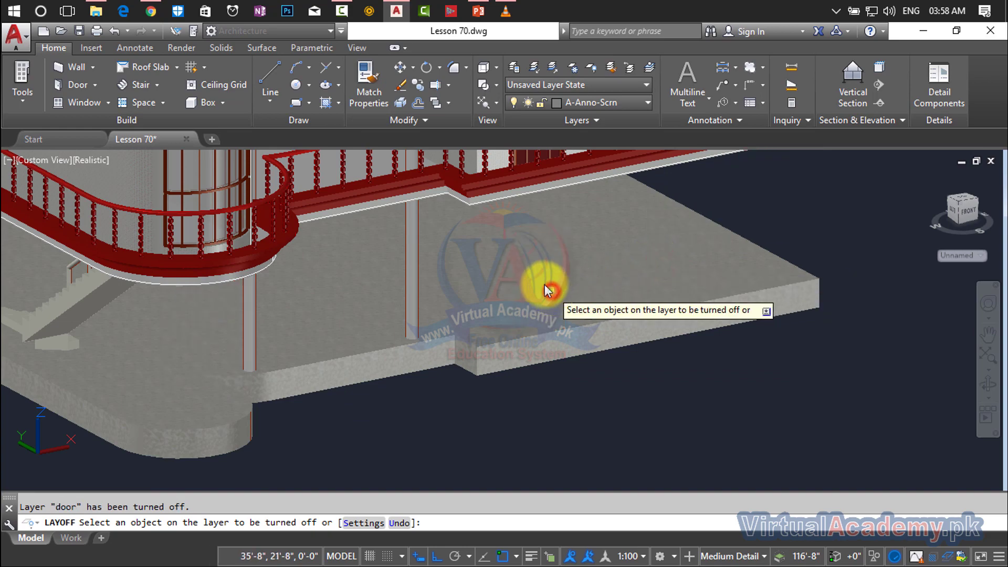
left_click(417, 274)
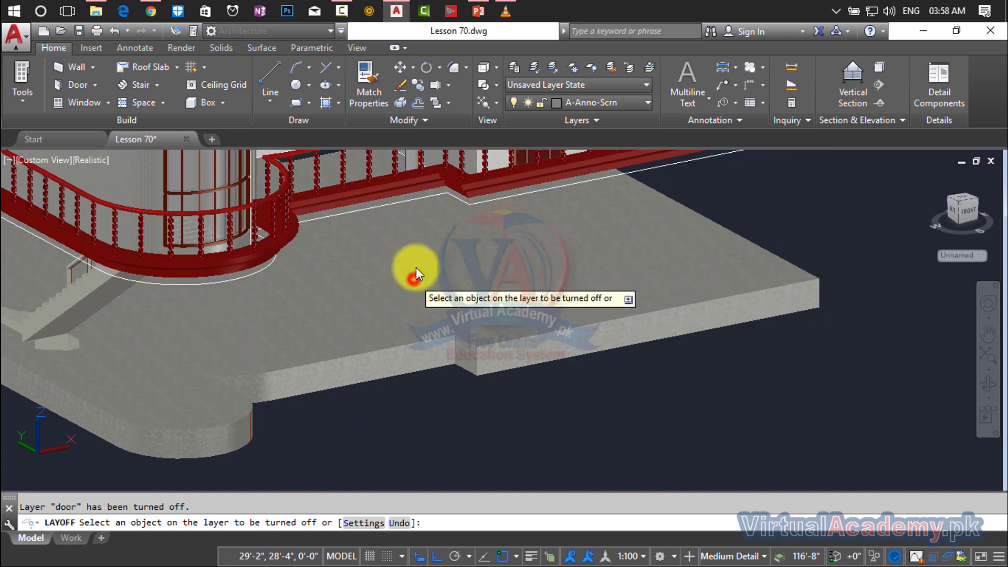
left_click(451, 198)
- Hide the 2nd floor, roof 1 and Stairs layers by picking their objects
middle_click_drag(455, 196, 508, 318)
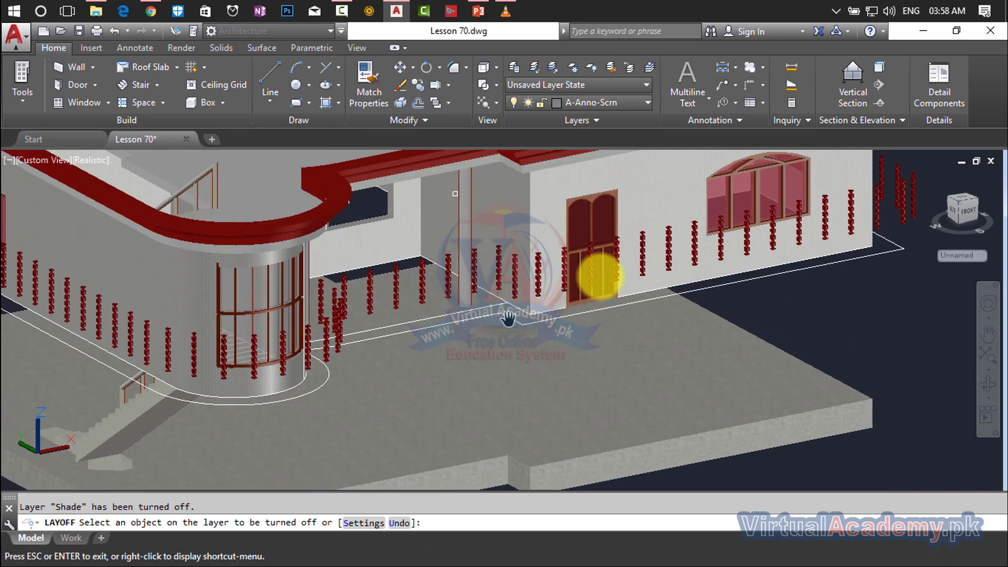
left_click(591, 218)
scroll(570, 305, "down", 3)
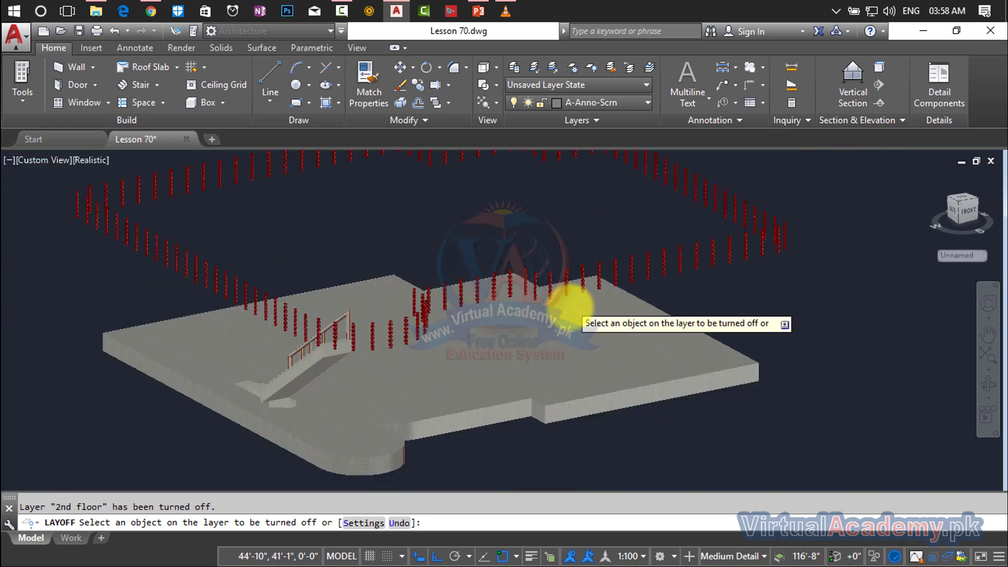
scroll(570, 304, "down", 2)
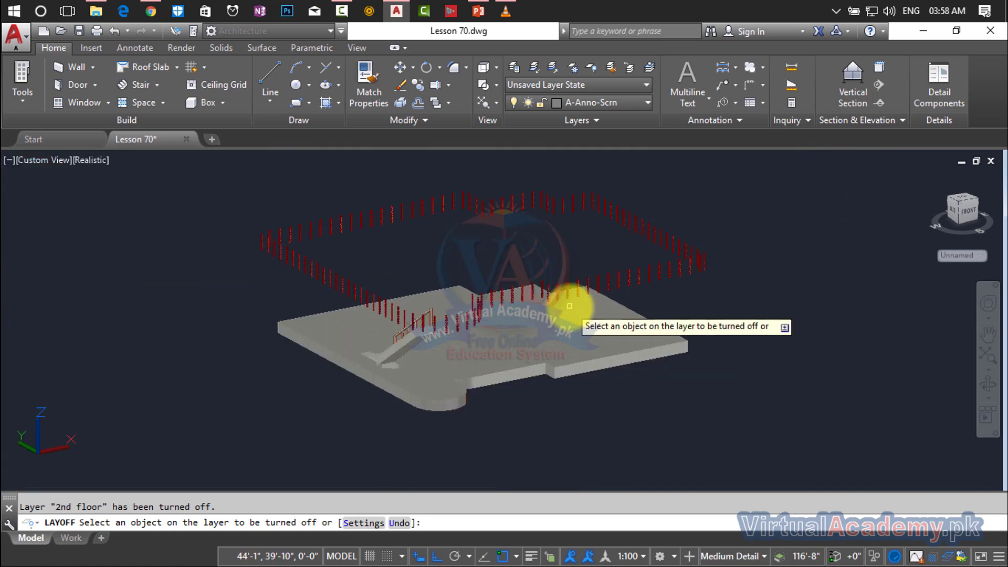
left_click(527, 340)
left_click(402, 341)
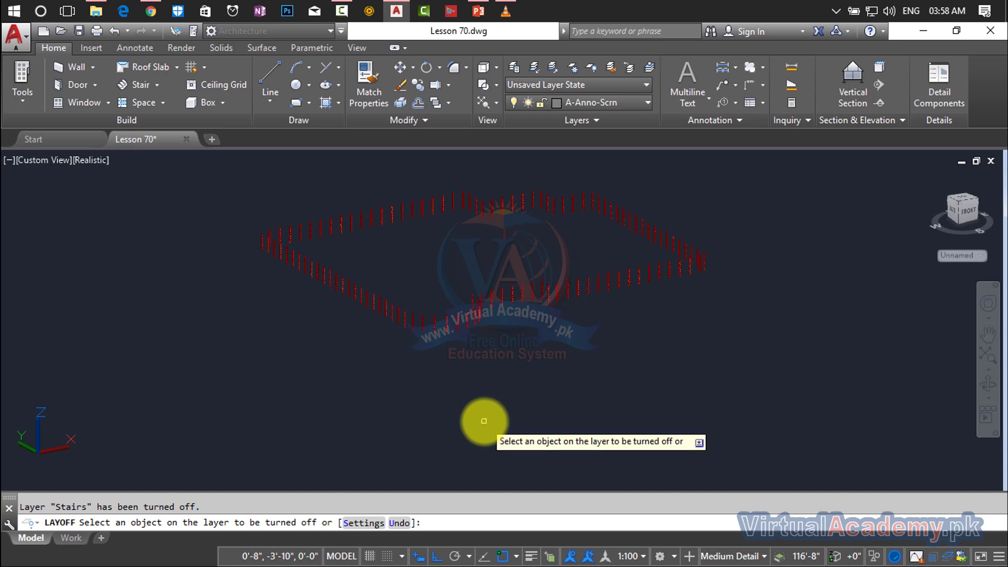
left_click(597, 104)
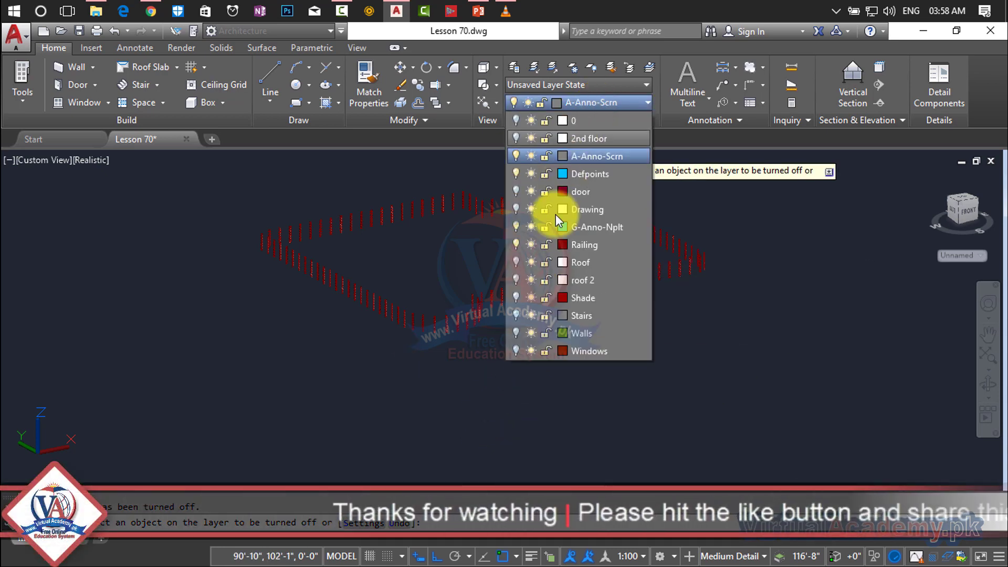
- Turn off the Railing and G-Anno-Nplt layers and turn the Drawing layer back on
left_click(516, 244)
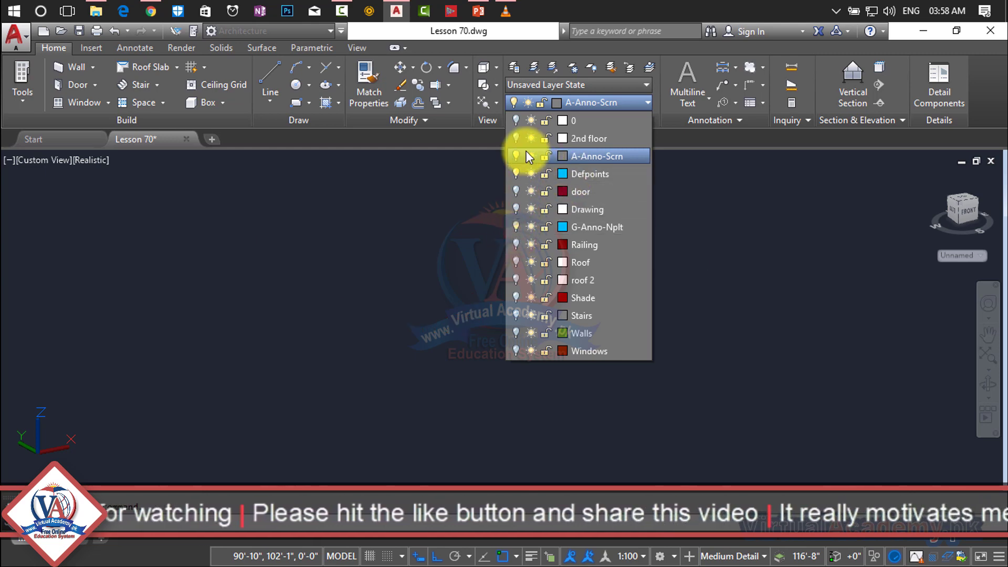
left_click(515, 226)
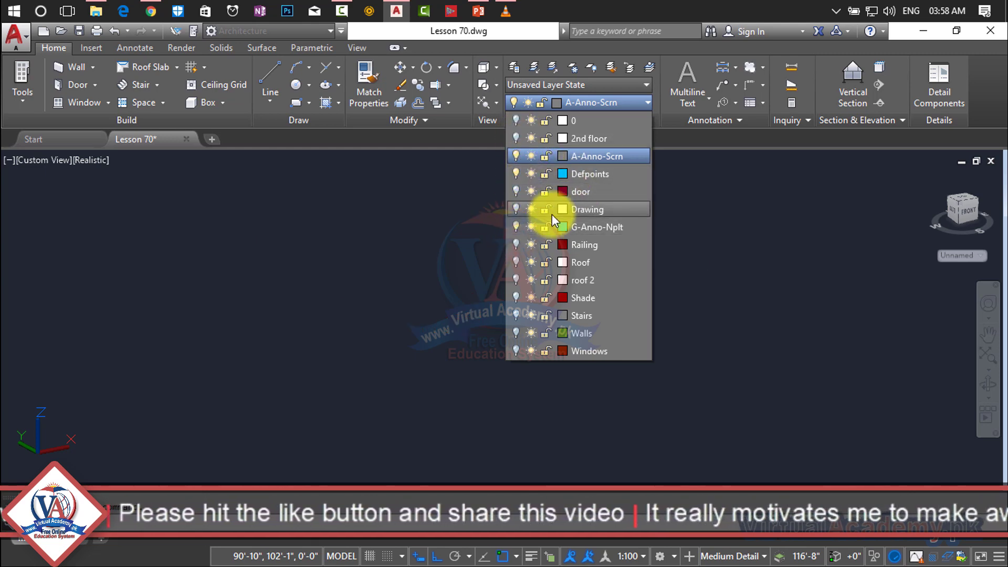
left_click(516, 209)
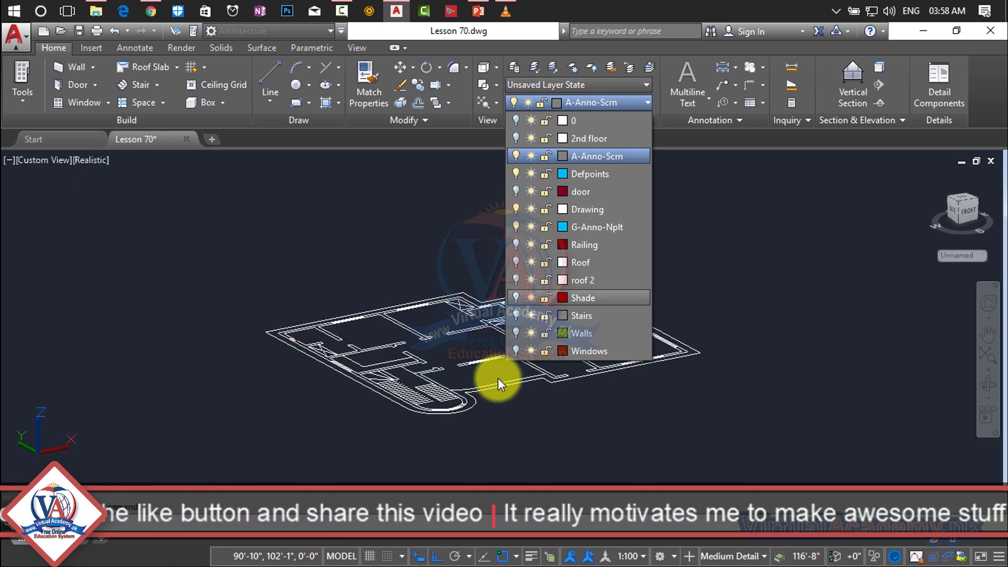
left_click(525, 389)
- Set the viewport to the Top view of the floor plan
middle_click_drag(553, 376, 543, 362)
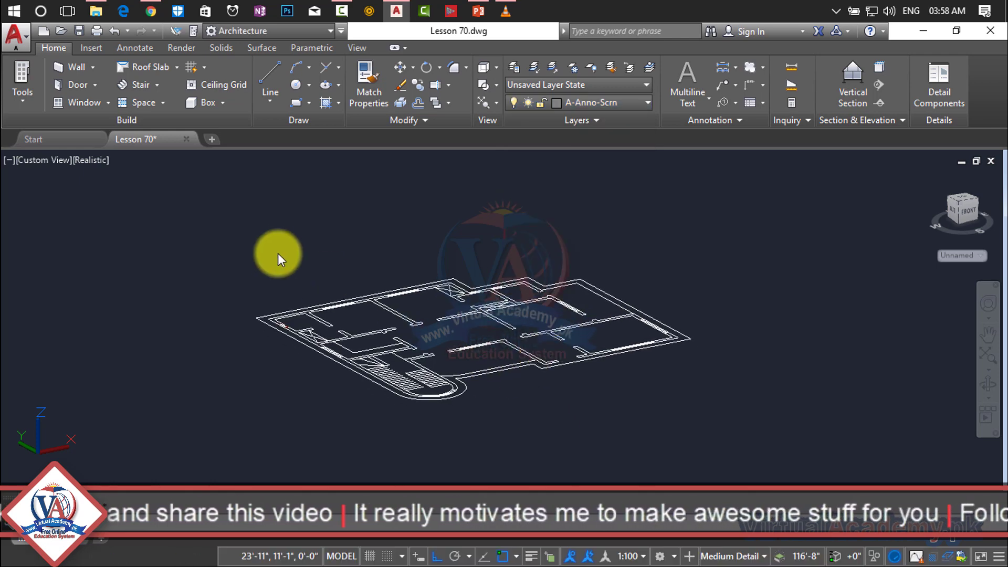
left_click(42, 159)
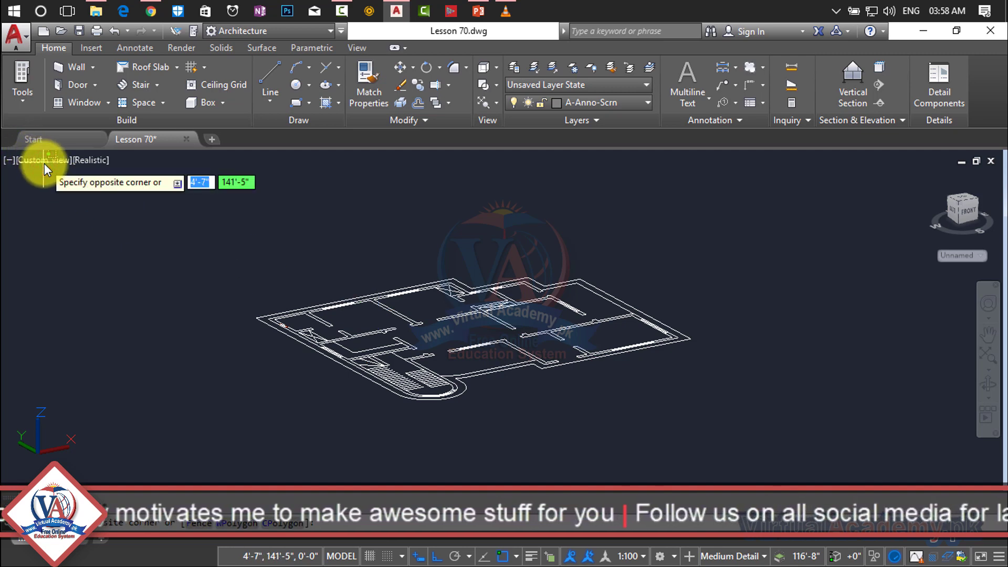
key("Escape")
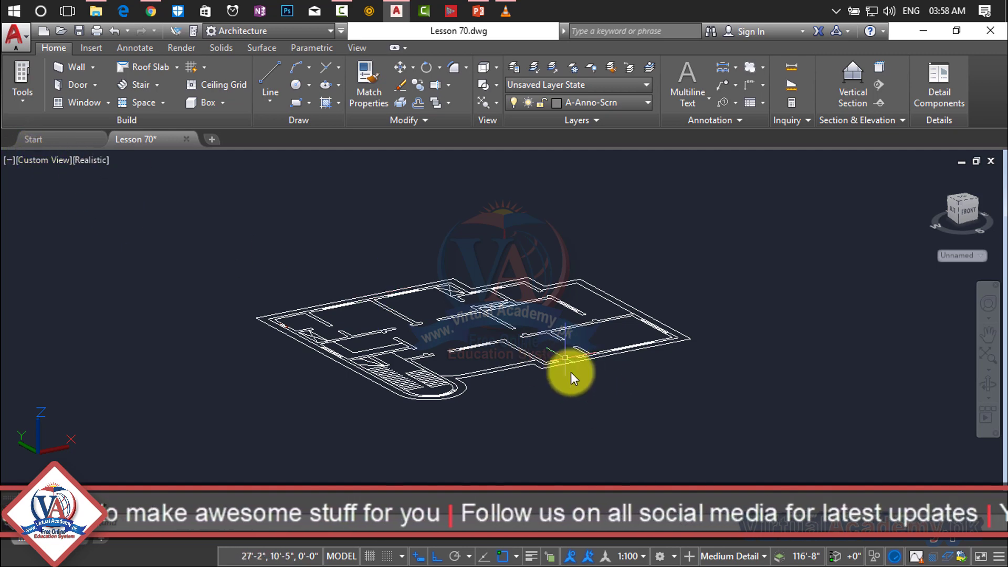
left_click(43, 161)
left_click(64, 196)
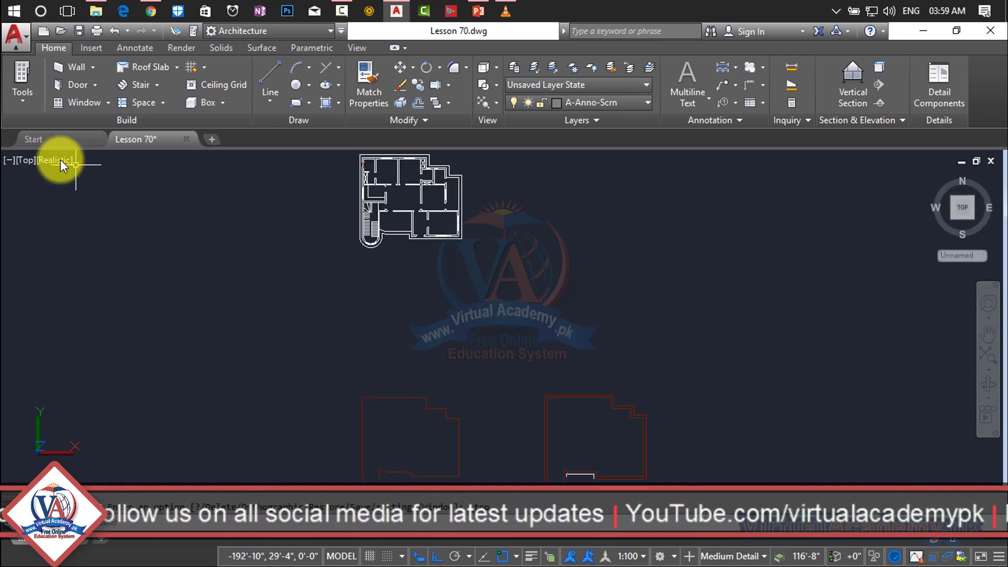
- Set the visual style to 2D Wireframe
left_click(57, 159)
left_click(80, 193)
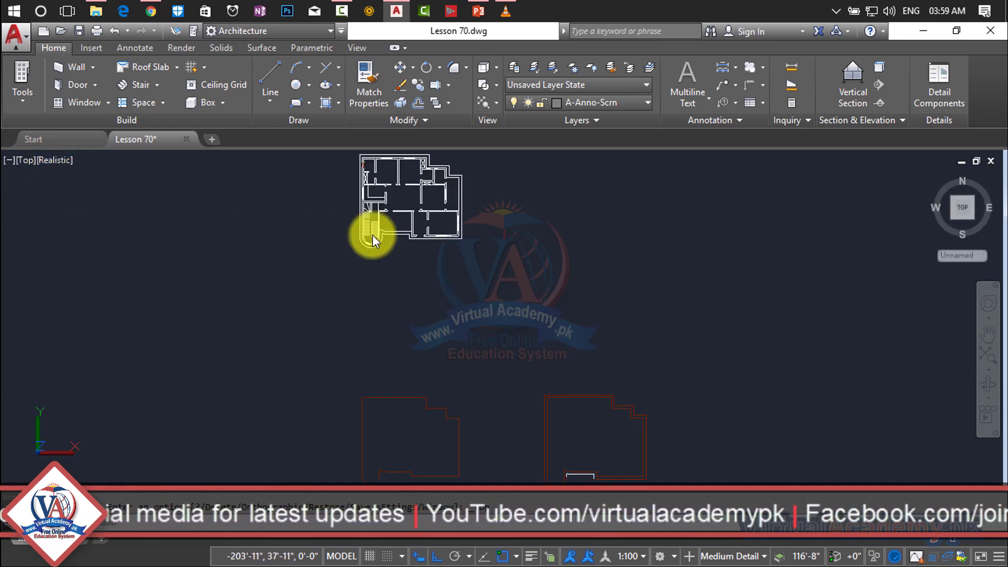
scroll(417, 232, "up", 5)
scroll(416, 231, "up", 3)
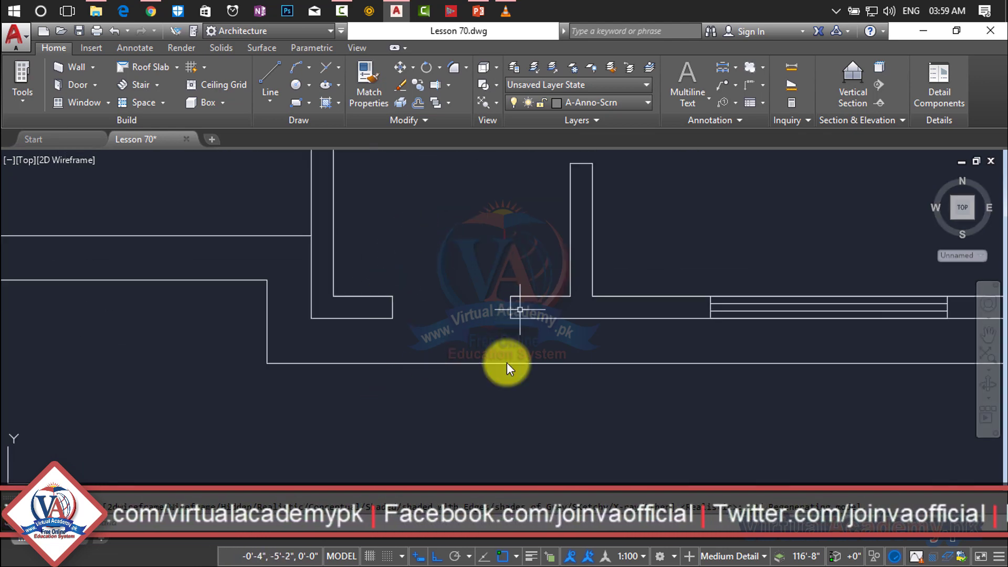
scroll(505, 379, "down", 5)
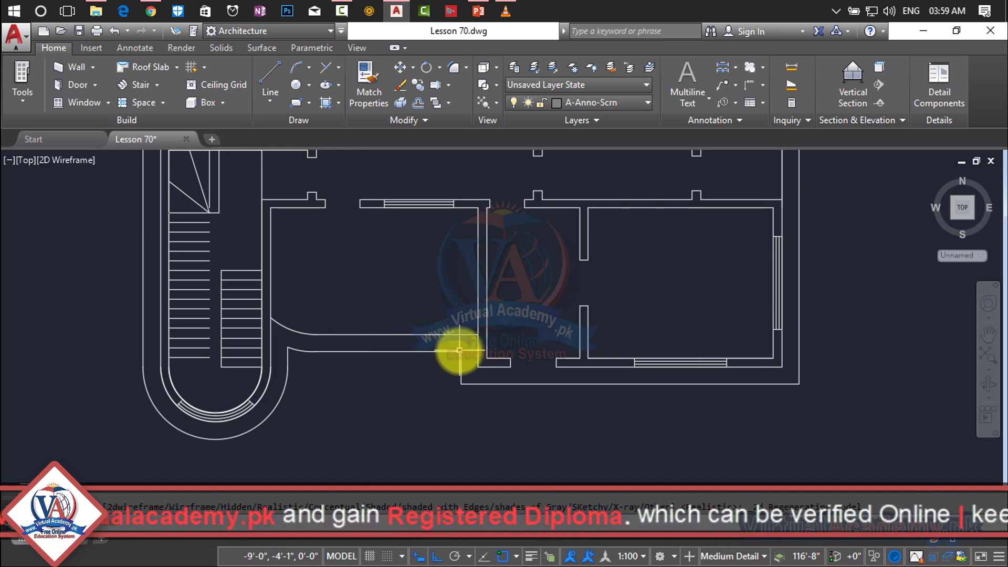
- Zoom in on the entrance opening in the plan's lower wall
scroll(459, 350, "down", 4)
middle_click_drag(456, 348, 439, 296)
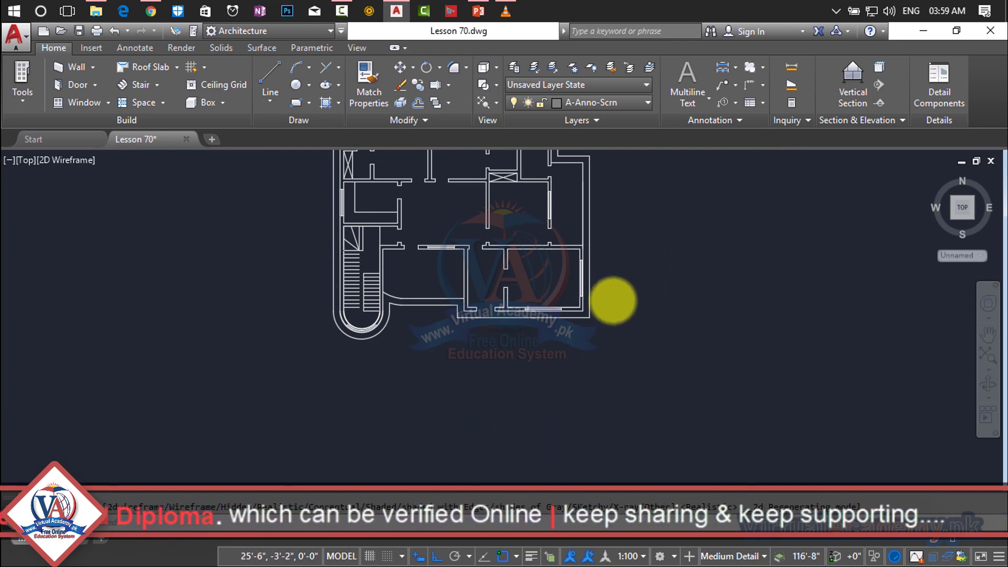
scroll(612, 300, "up", 2)
middle_click_drag(612, 300, 671, 315)
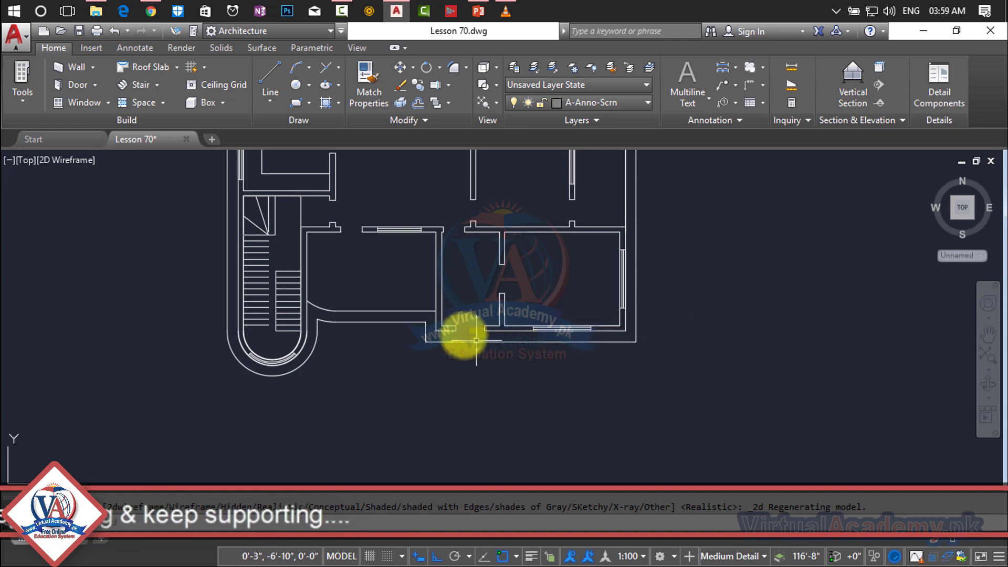
scroll(461, 333, "up", 4)
scroll(461, 327, "up", 4)
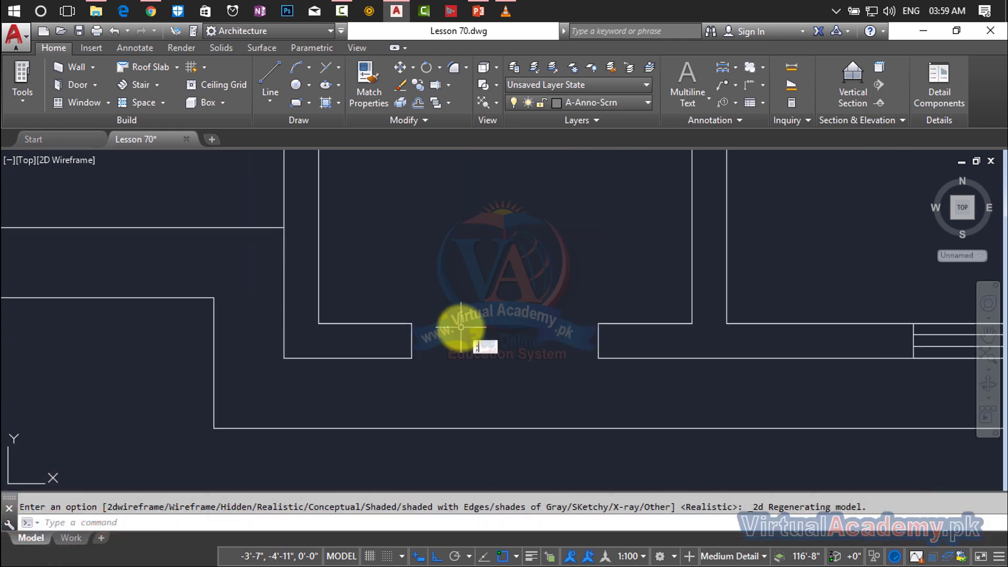
key("Escape")
- Keep A-Anno-Scrn as the current layer and zoom toward the left entrance wall corner
key("Return")
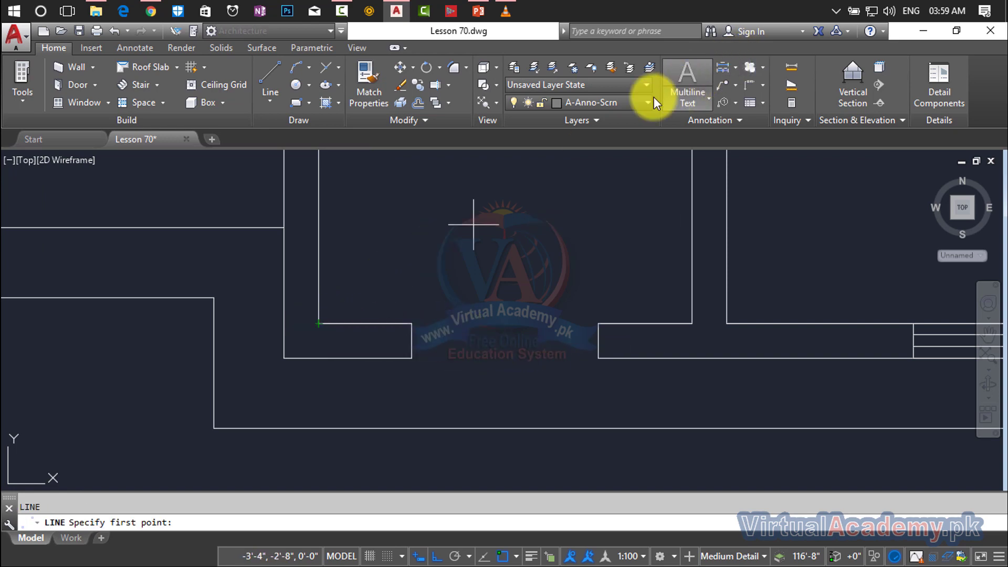
left_click(632, 102)
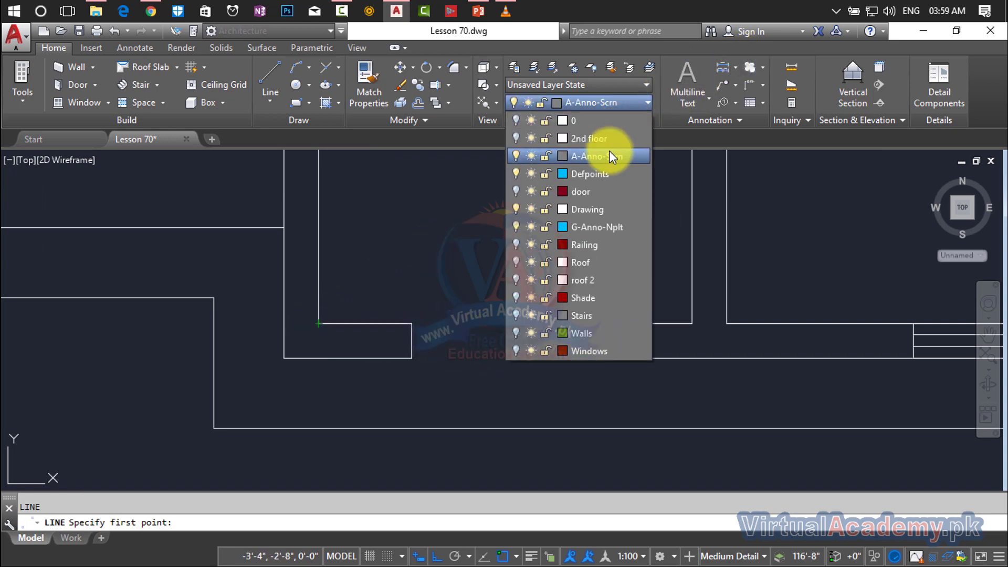
left_click(602, 218)
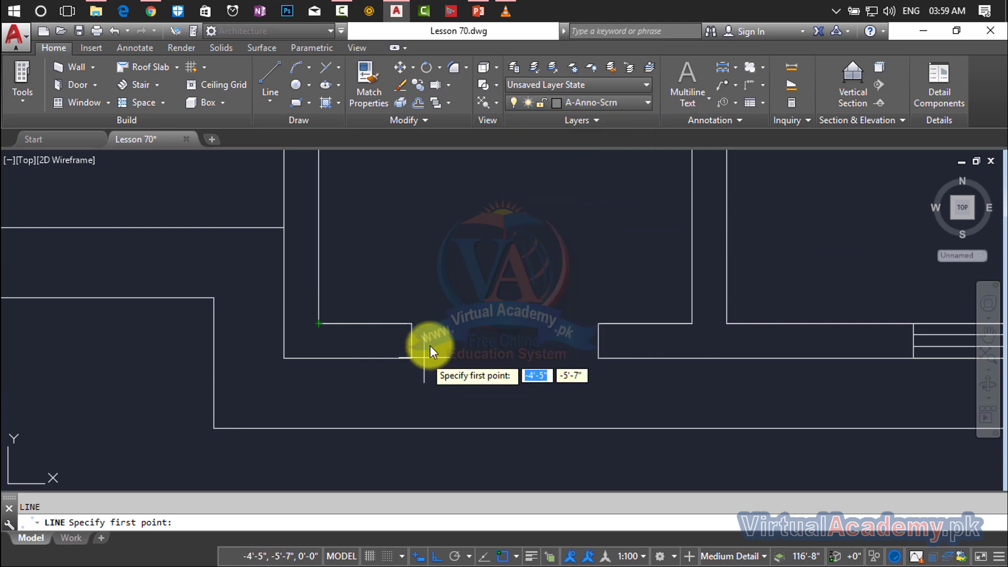
left_click(316, 357)
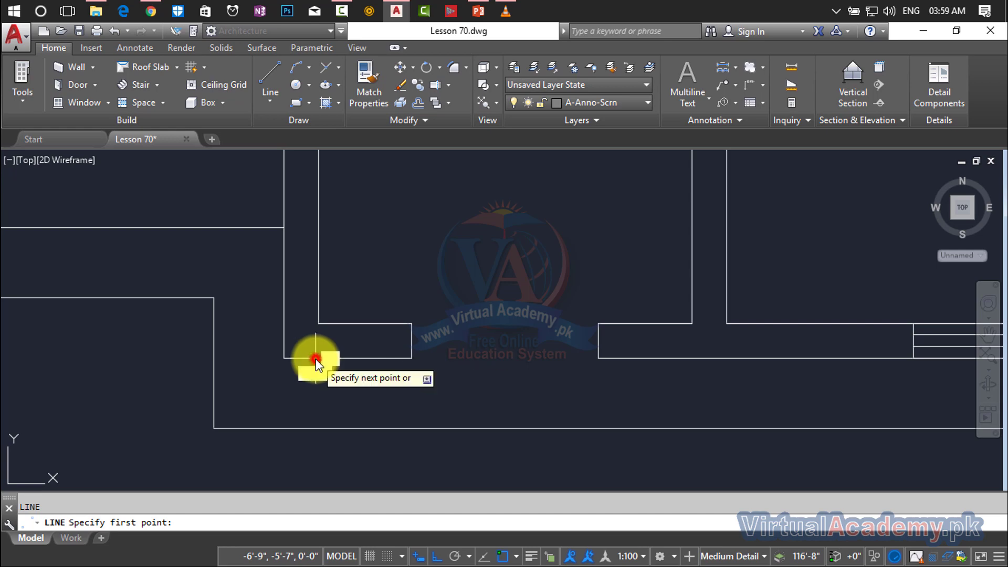
middle_click_drag(316, 357, 402, 316)
scroll(402, 316, "up", 2)
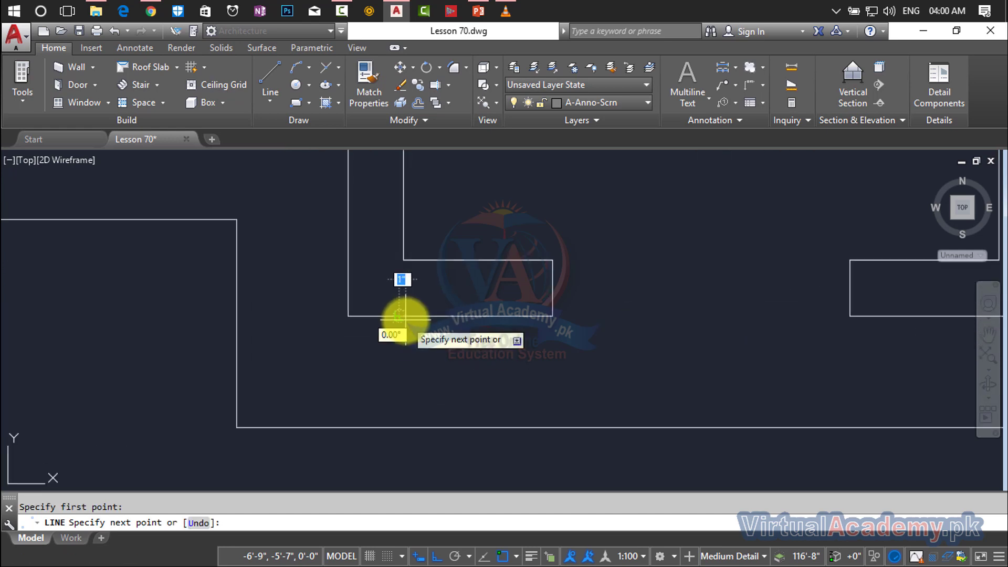
key("Escape")
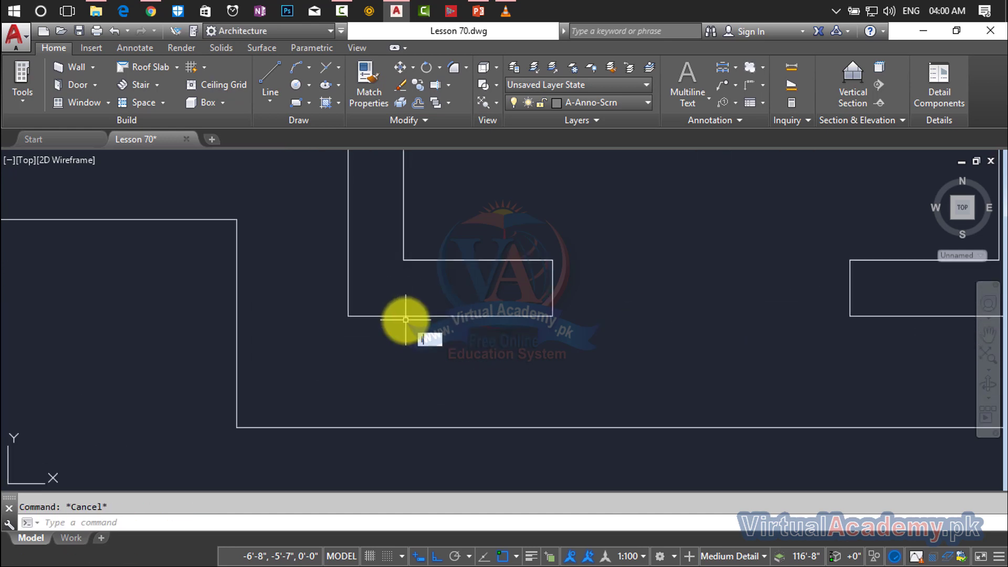
- Draw a 2' line down from the left entrance wall corner
key("Return")
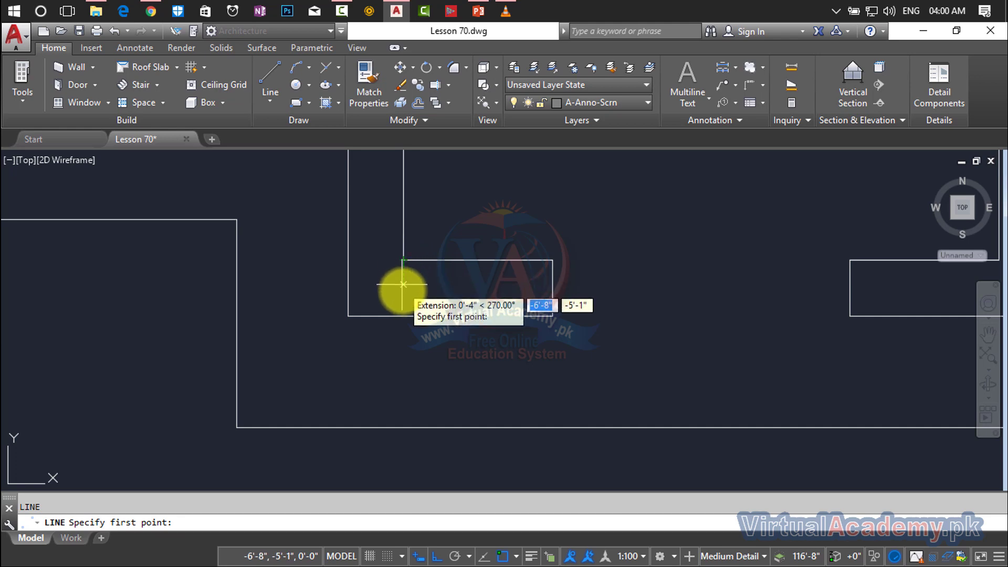
left_click(404, 316)
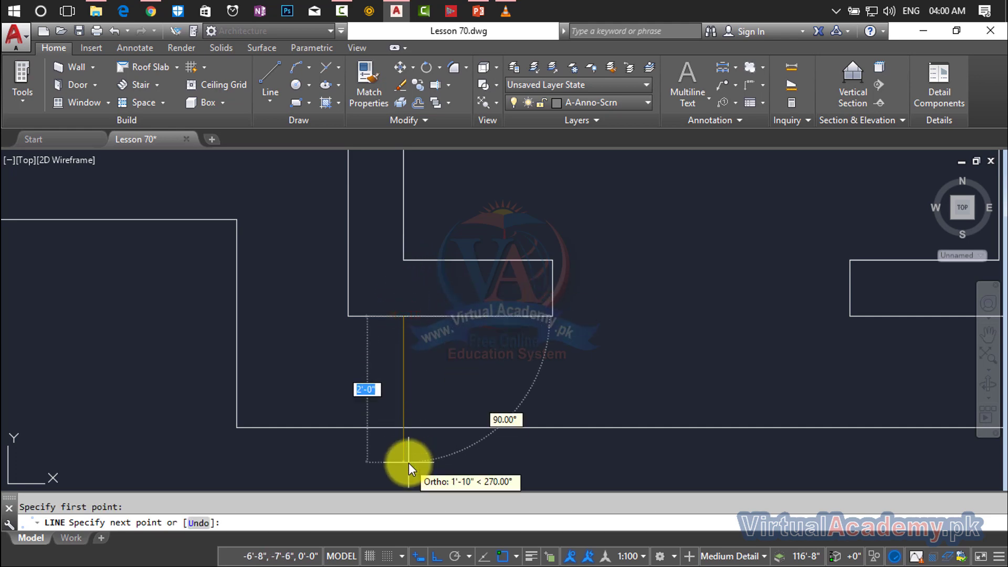
type("2'")
key("Return")
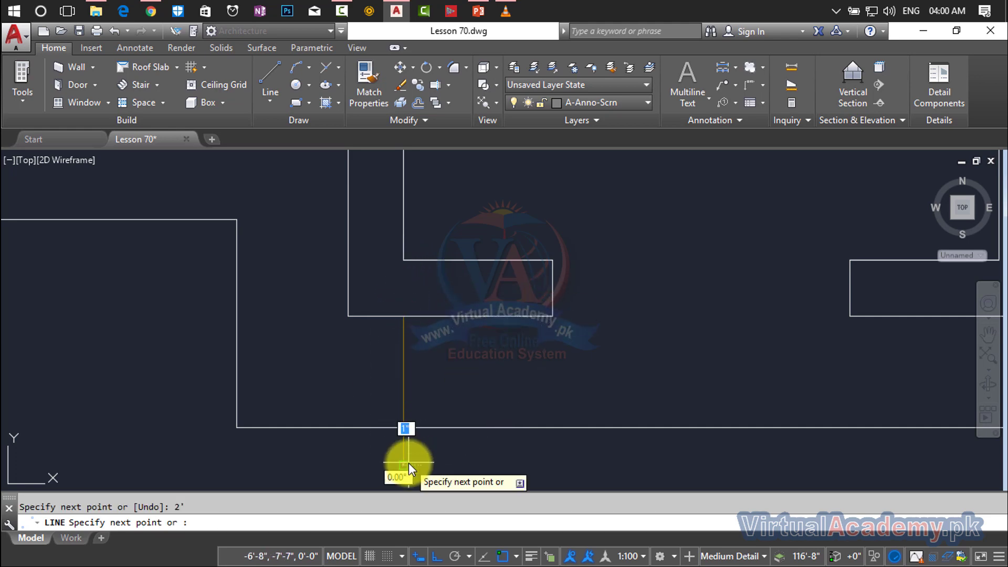
key("Return")
- Draw a matching 2' line down from the right entrance wall corner
middle_click_drag(716, 356, 387, 332)
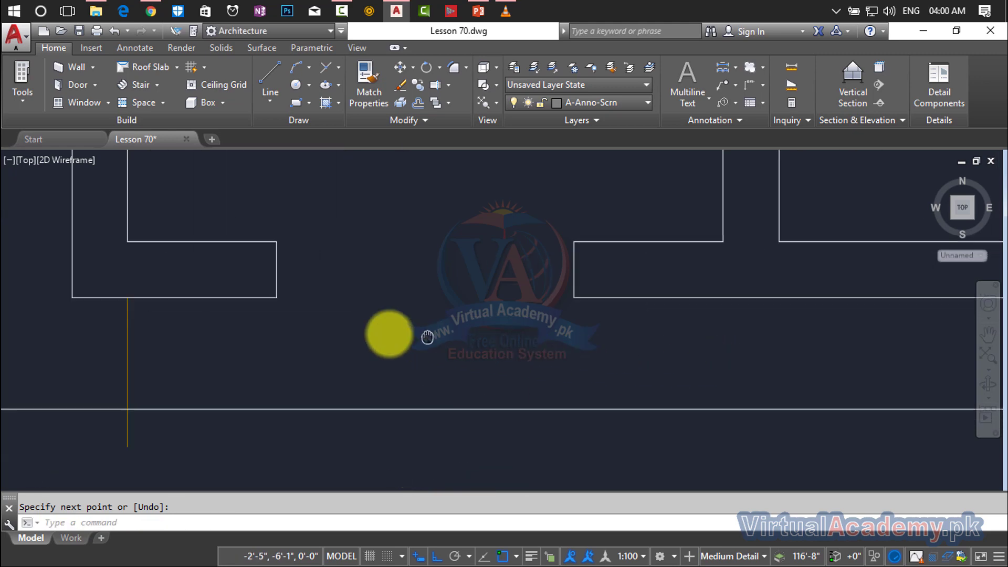
left_click(703, 313)
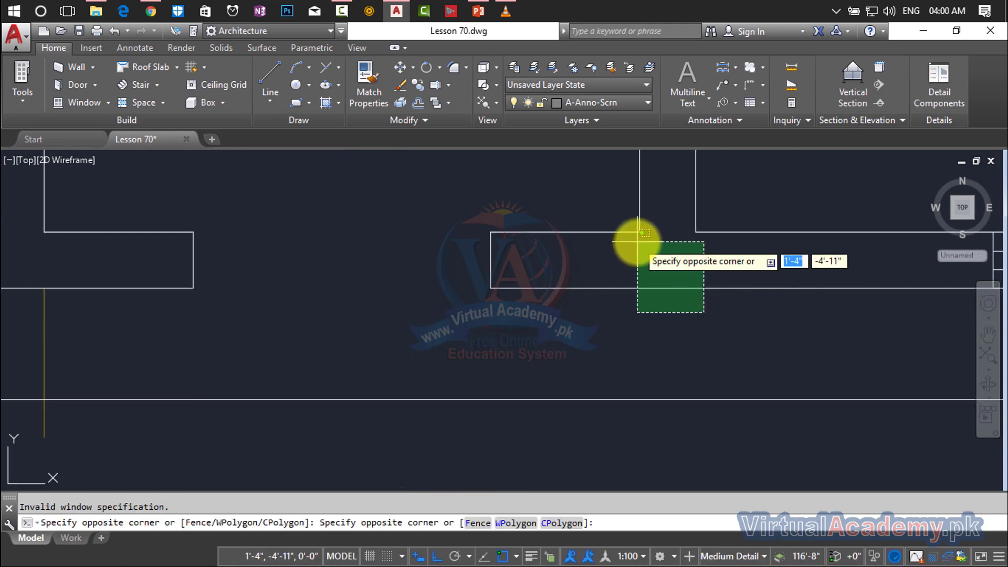
key("Escape")
type("l")
key("Return")
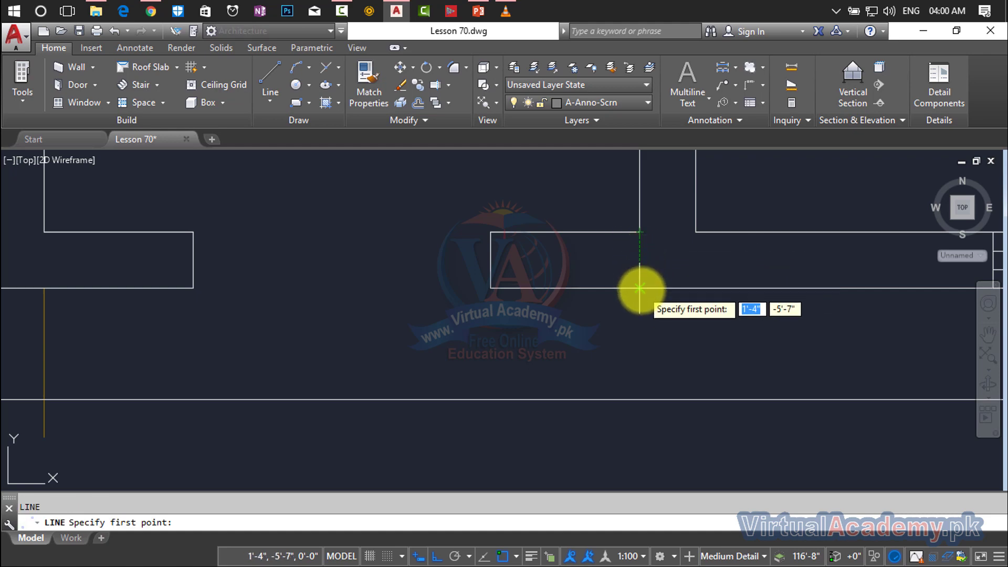
left_click(639, 288)
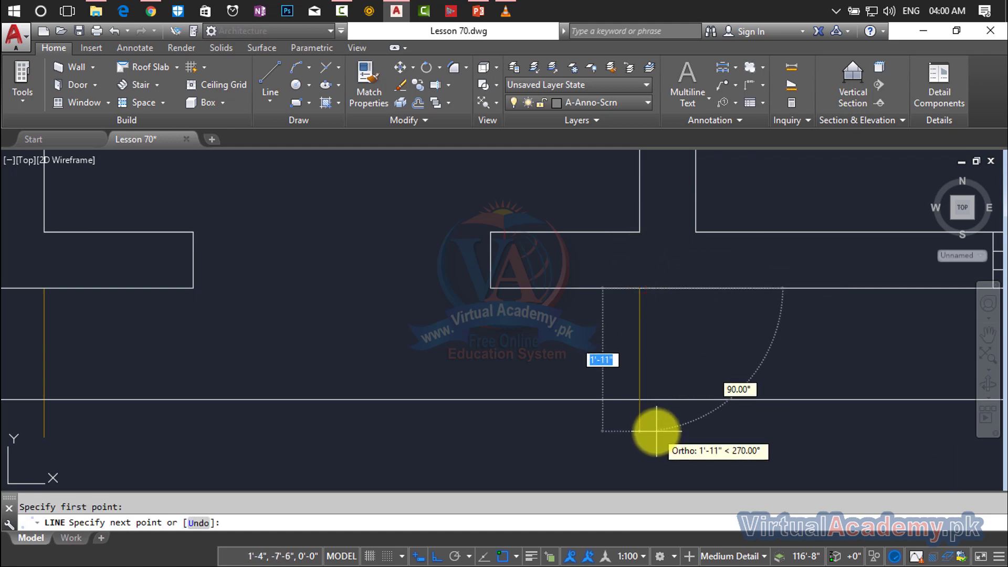
type("2'")
key("Return")
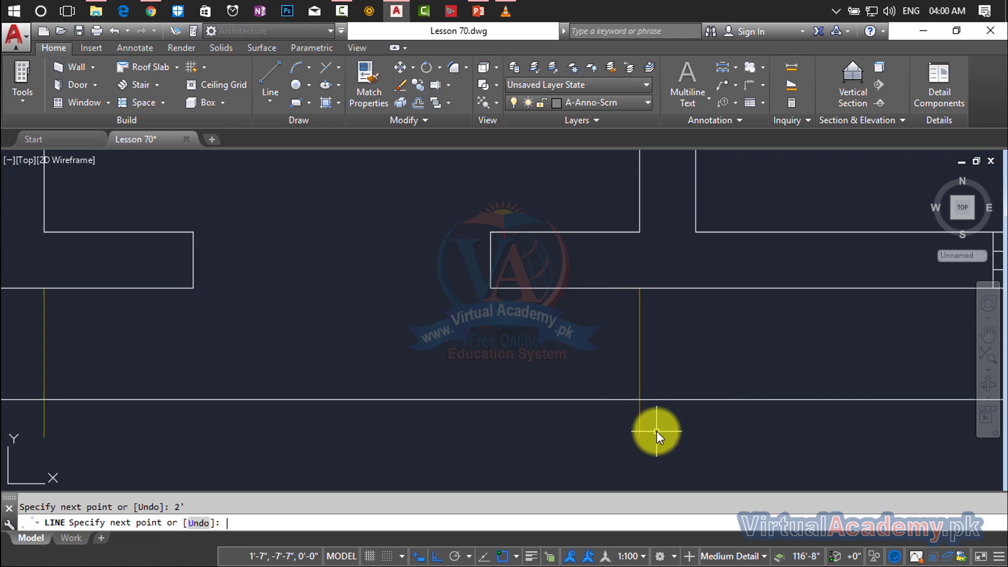
key("Return")
- Draw a line across the entrance opening joining the two wall corners
middle_click_drag(656, 430, 742, 404)
middle_click_drag(630, 353, 702, 394)
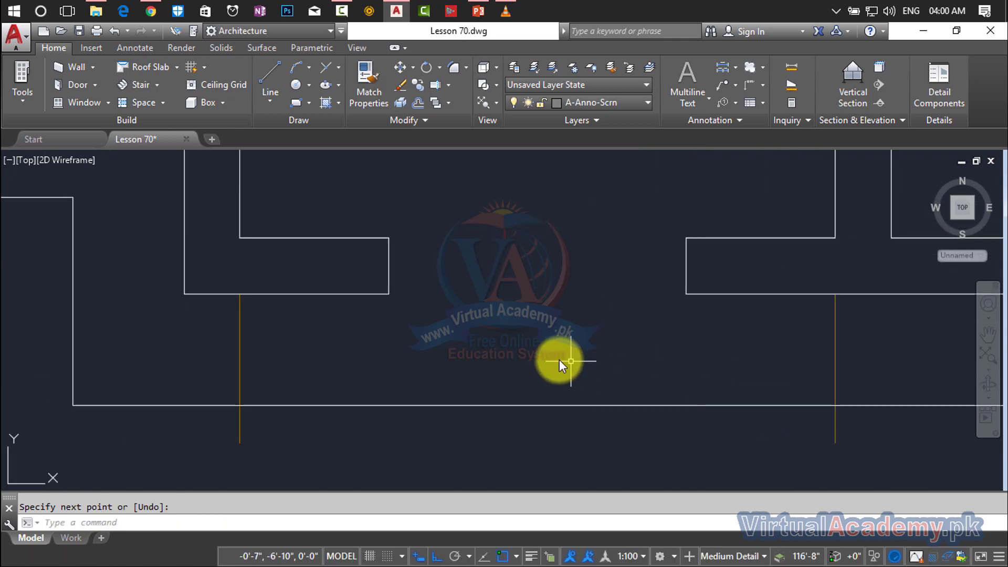
type("l")
key("Return")
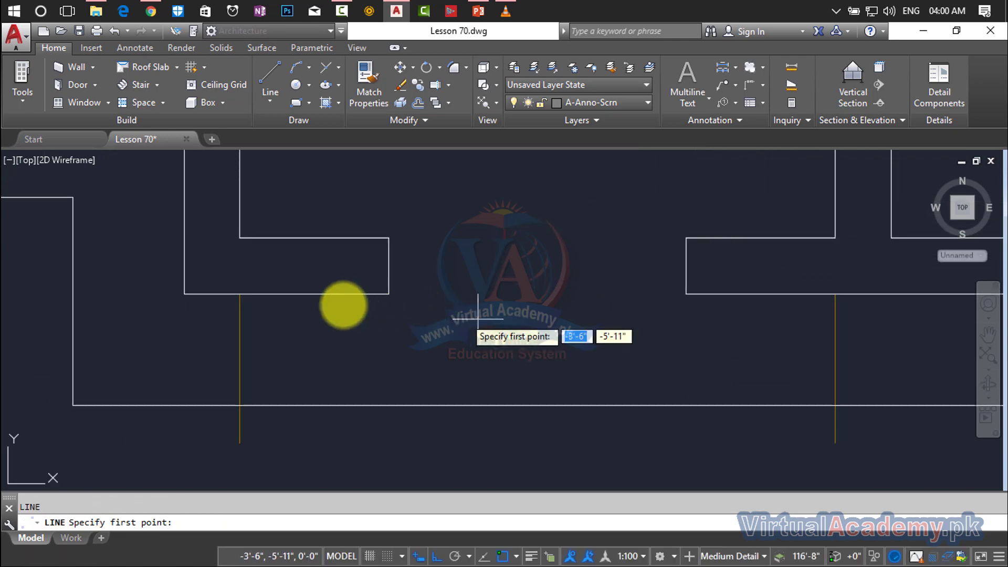
left_click(240, 294)
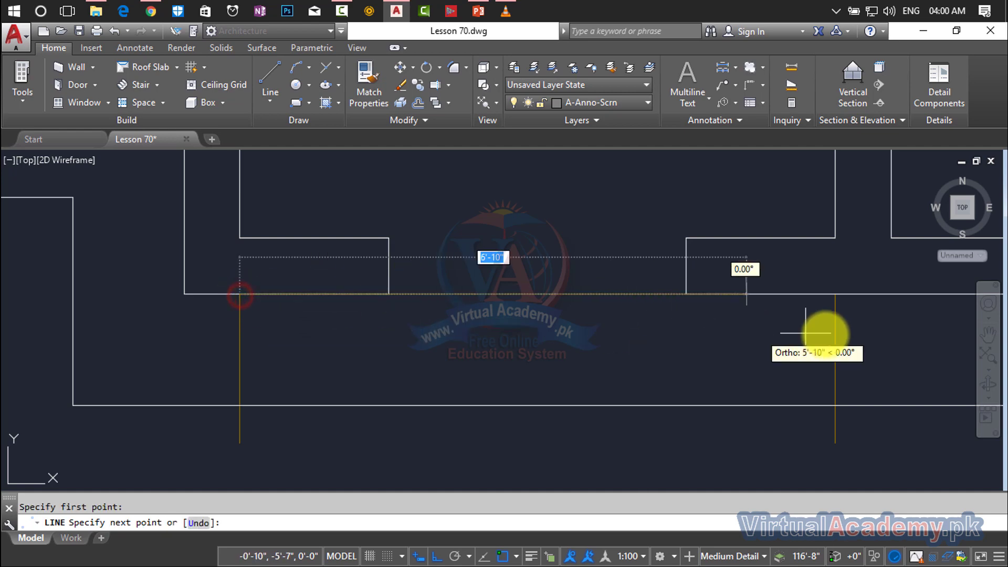
left_click(833, 294)
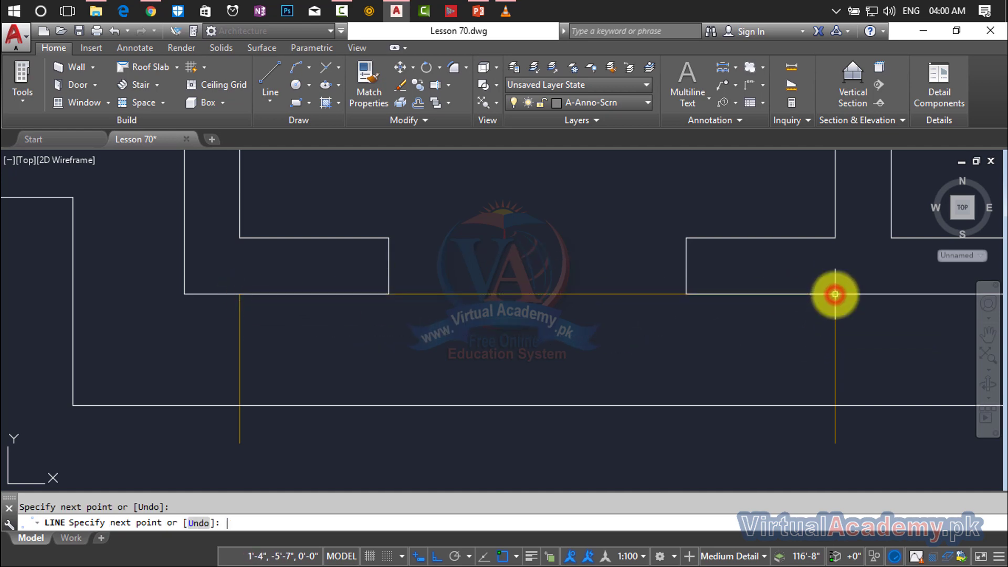
key("Return")
scroll(807, 318, "down", 4)
scroll(728, 320, "up", 4)
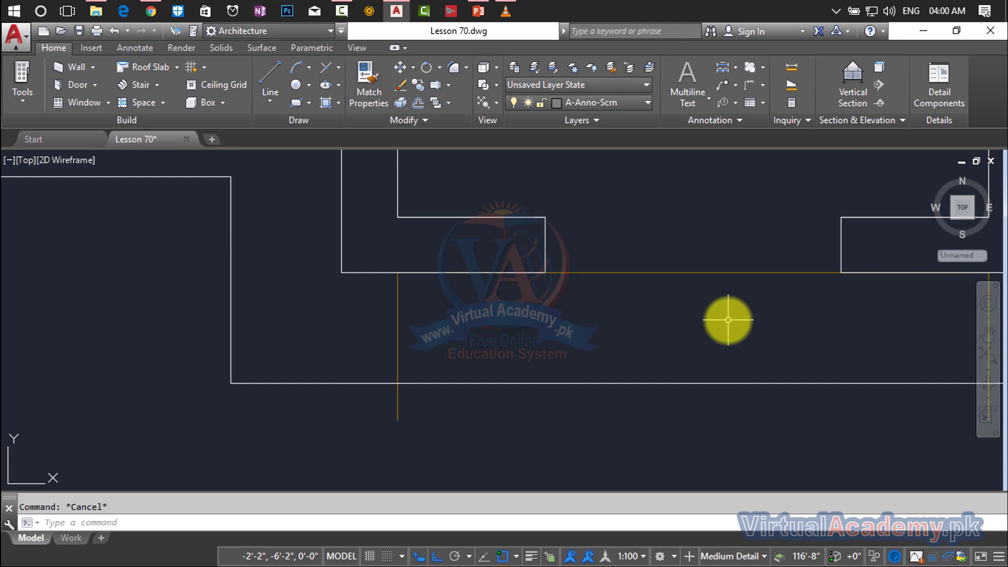
middle_click_drag(728, 320, 619, 327)
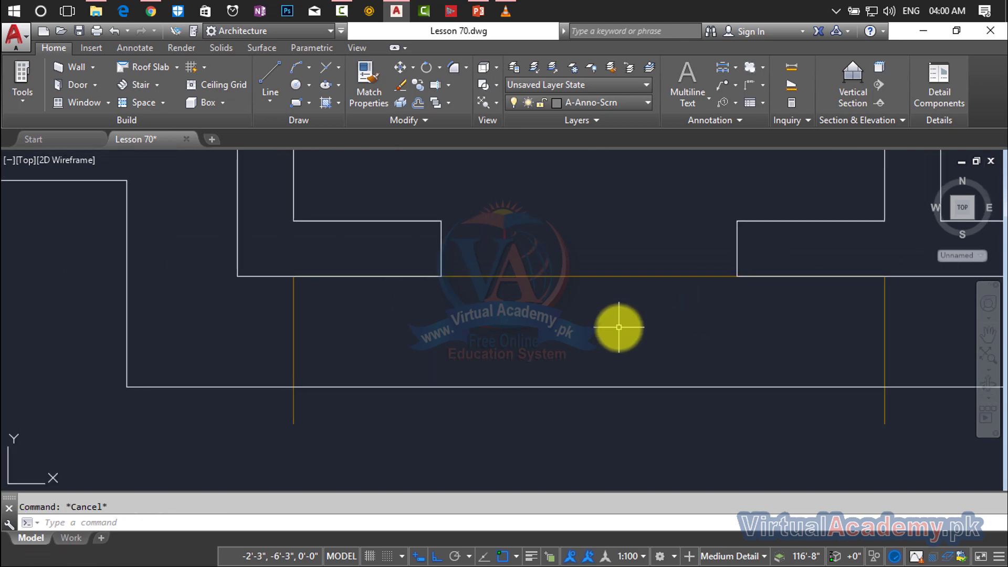
scroll(726, 336, "up", 1)
scroll(720, 322, "up", 1)
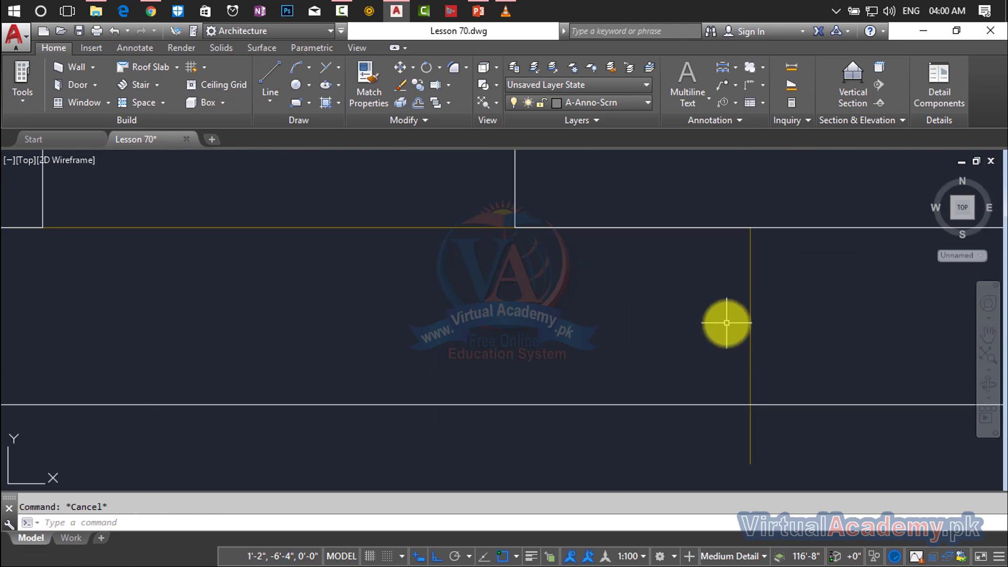
- Offset the entrance cross line 7 inches downward twice to make the first step edges
type("o")
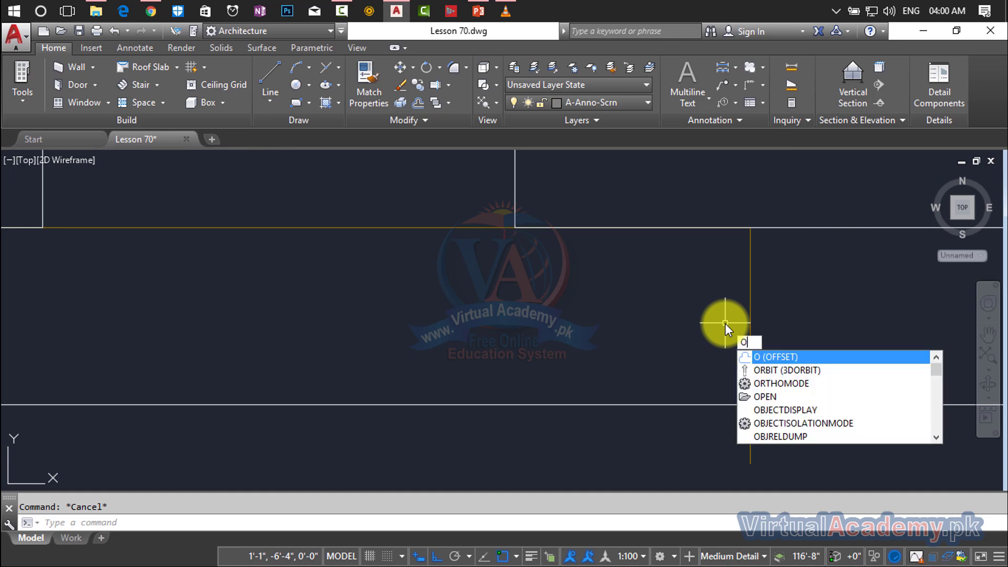
key("Return")
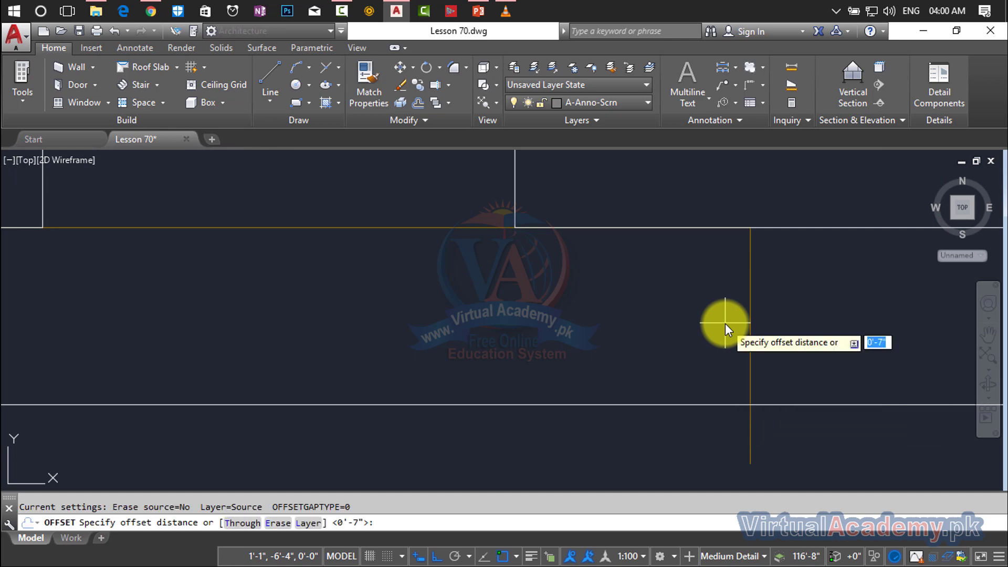
key("Return")
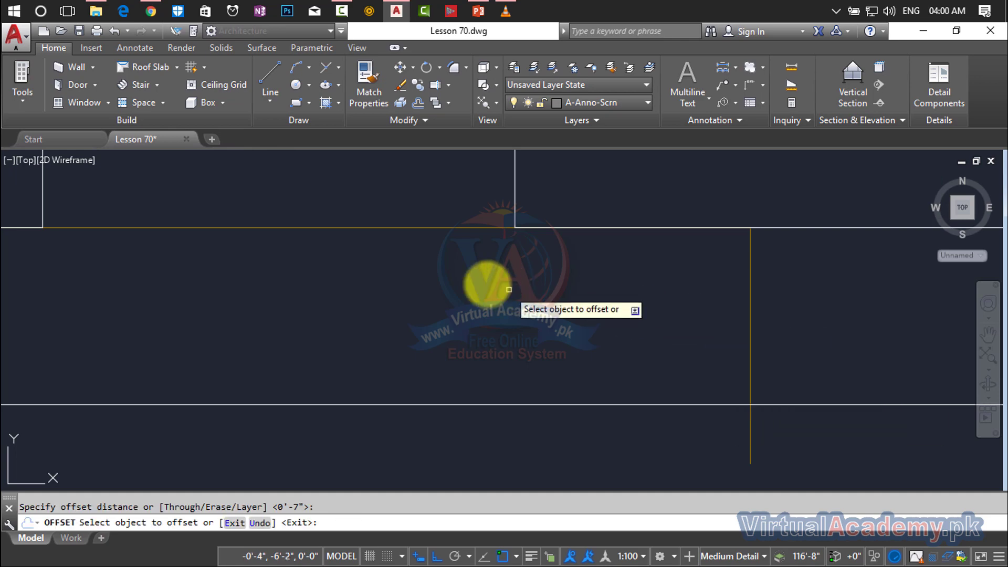
left_click(453, 228)
left_click(453, 295)
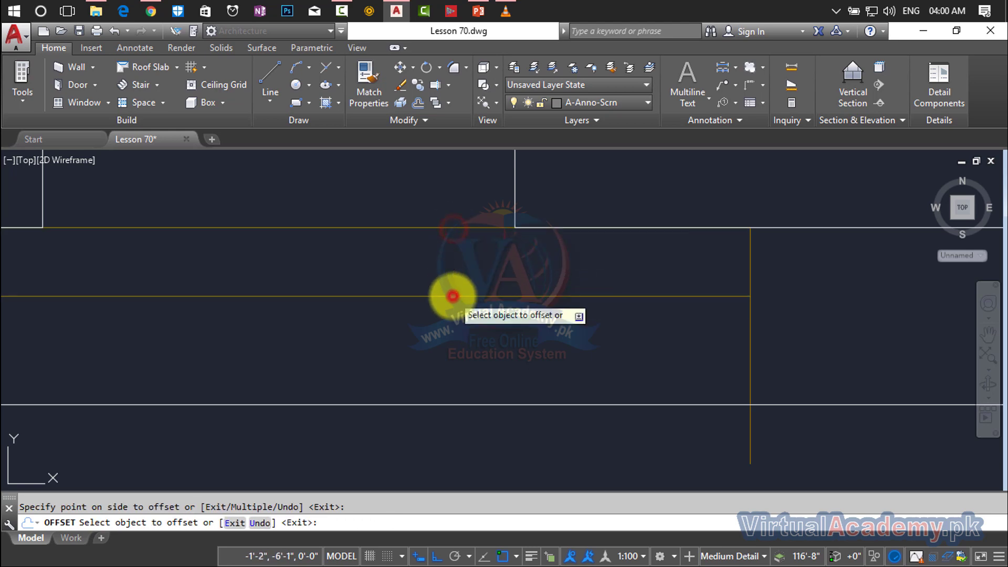
left_click(454, 296)
left_click(459, 341)
- Add two more 7-inch offset copies below, completing four step lines
scroll(466, 347, "down", 1)
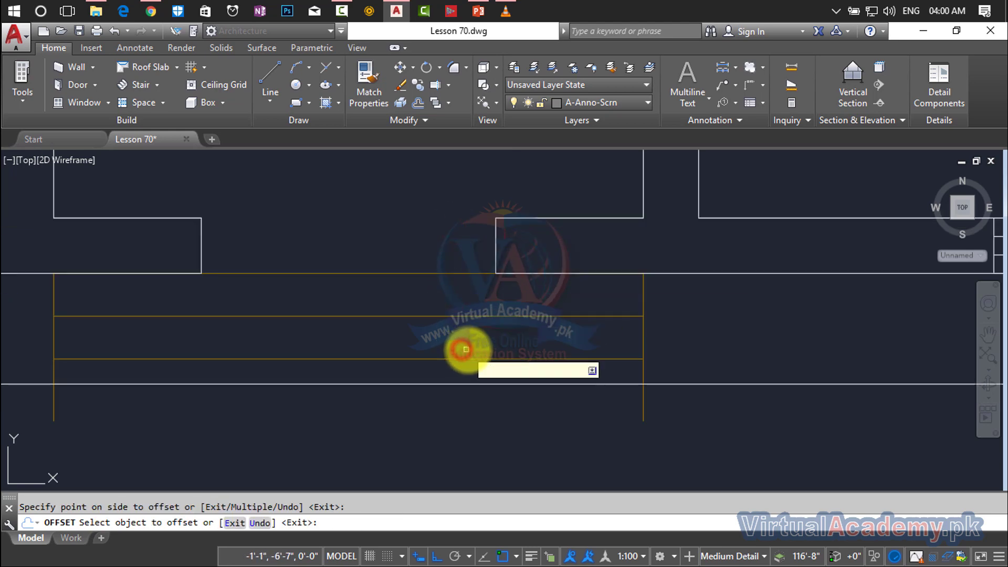
scroll(704, 293, "down", 1)
scroll(673, 309, "down", 1)
left_click(672, 303)
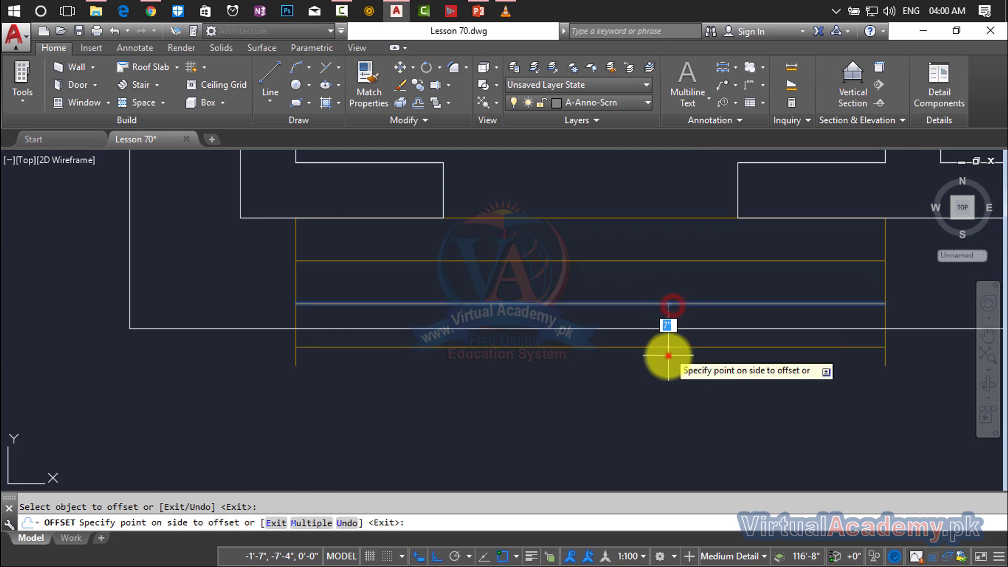
left_click(668, 352)
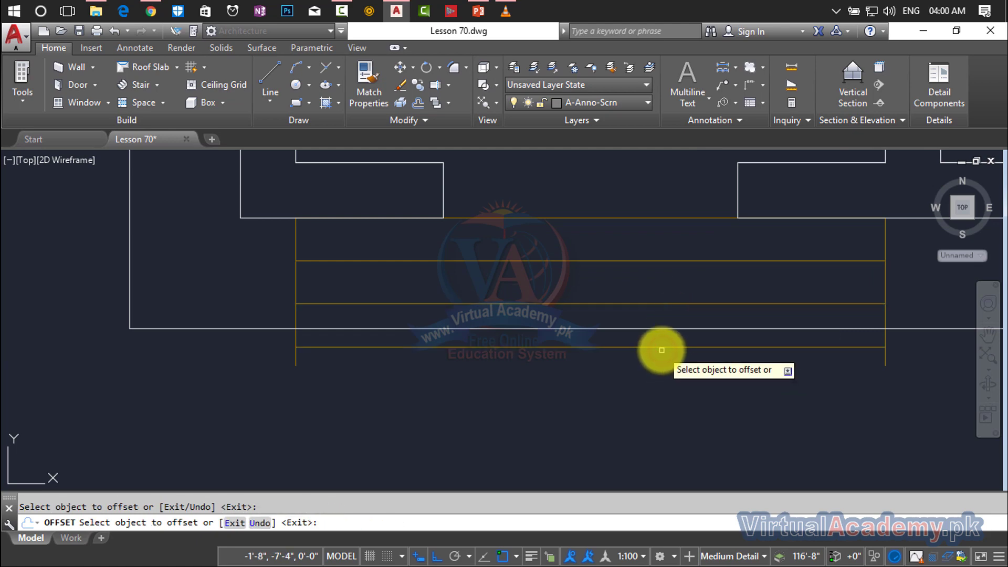
left_click(660, 347)
left_click(661, 406)
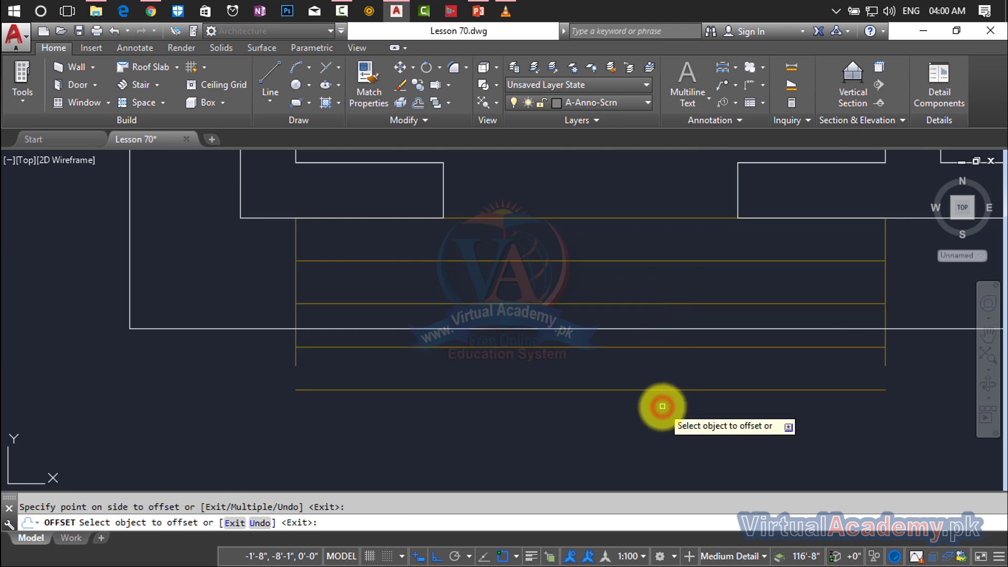
key("Escape")
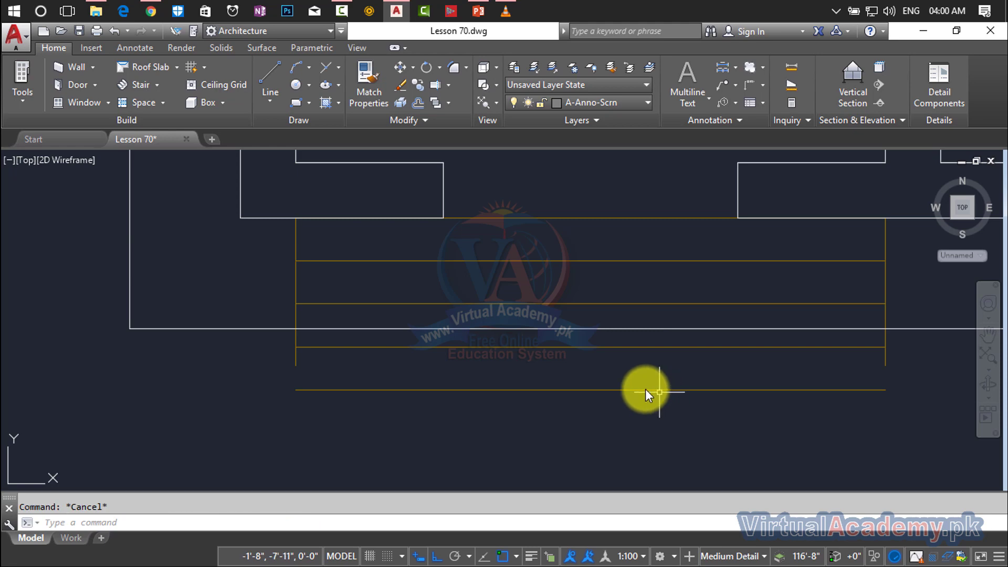
- Start extending with the bottom line as boundary, then cancel the attempt
type("EX")
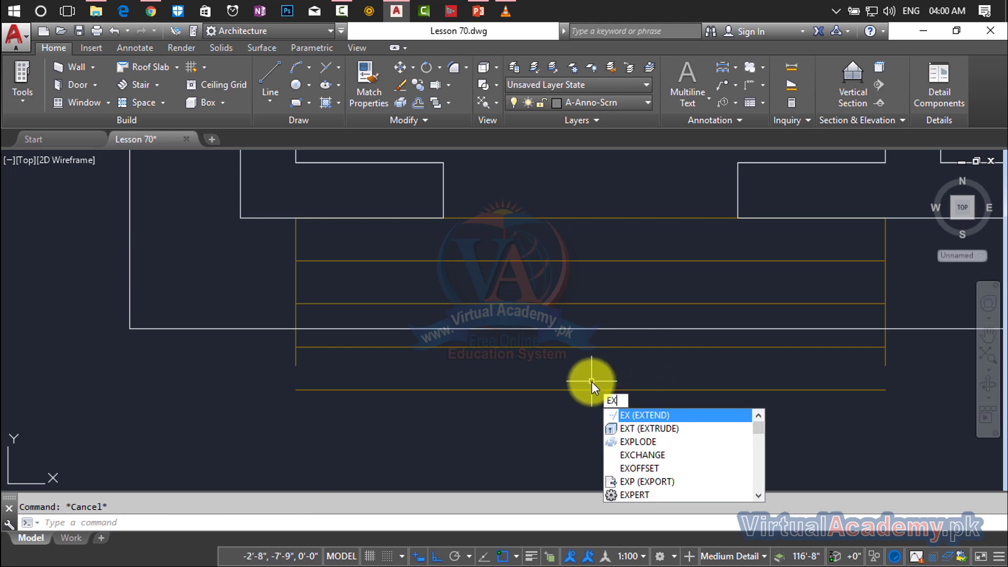
key("Return")
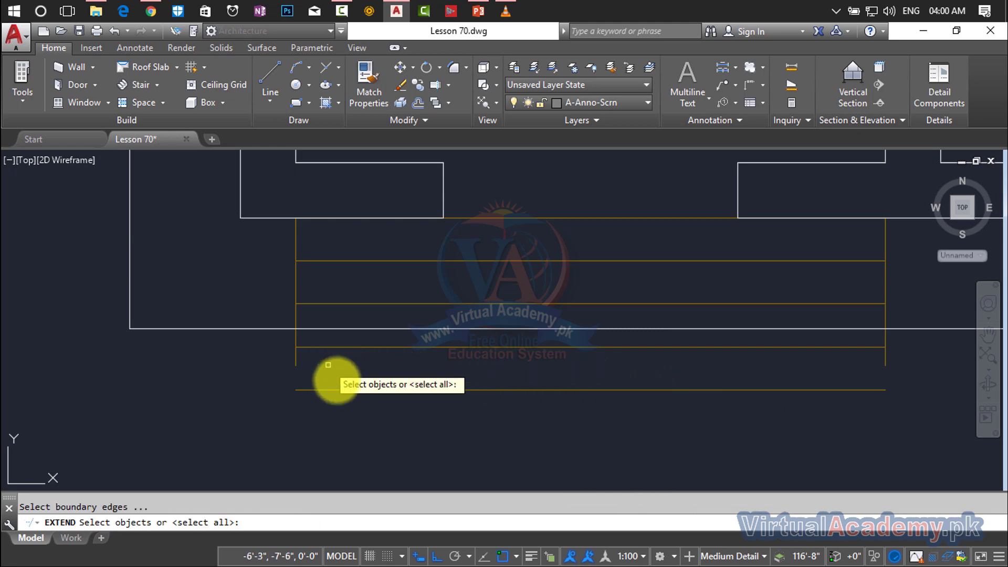
left_click(358, 392)
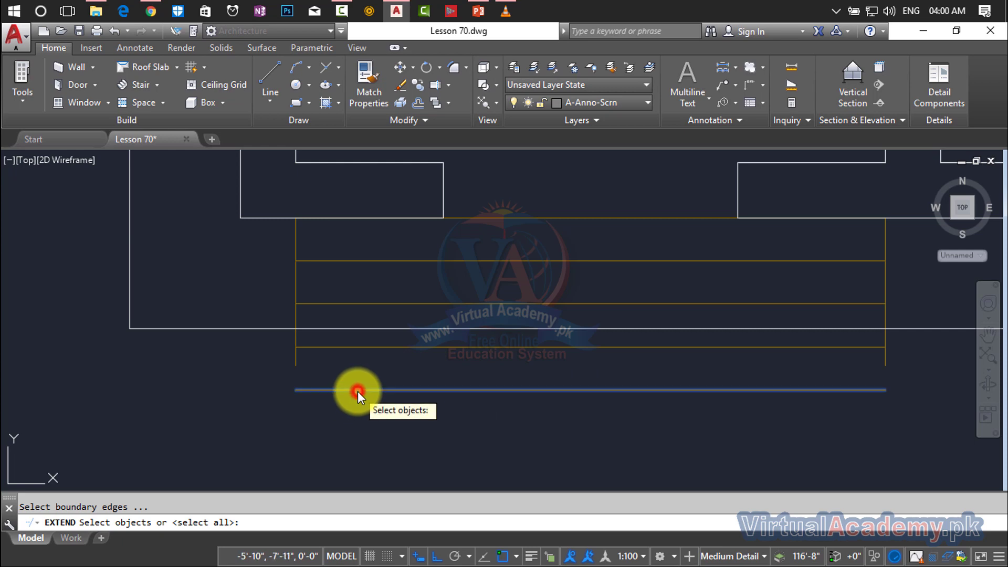
left_click(297, 360)
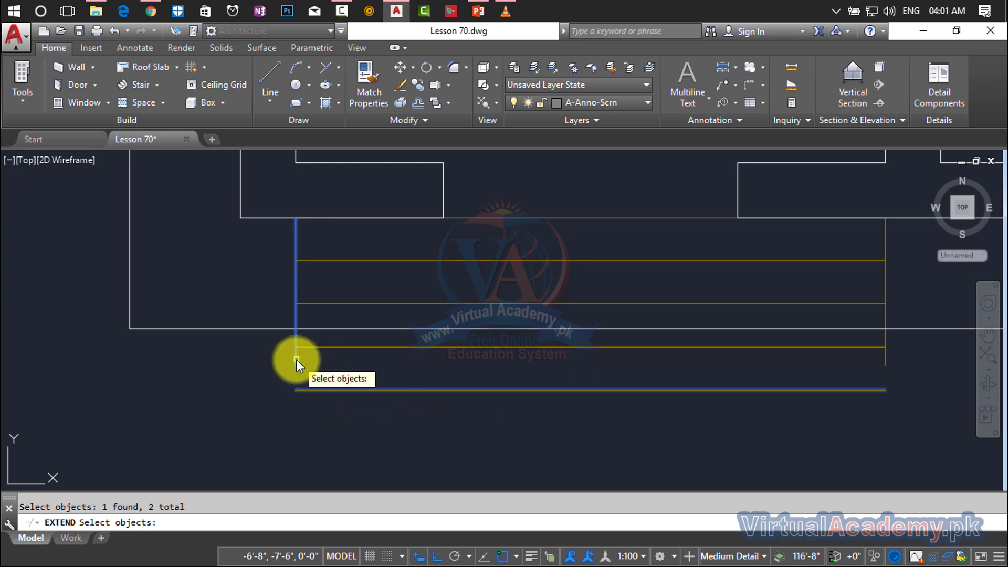
key("Escape")
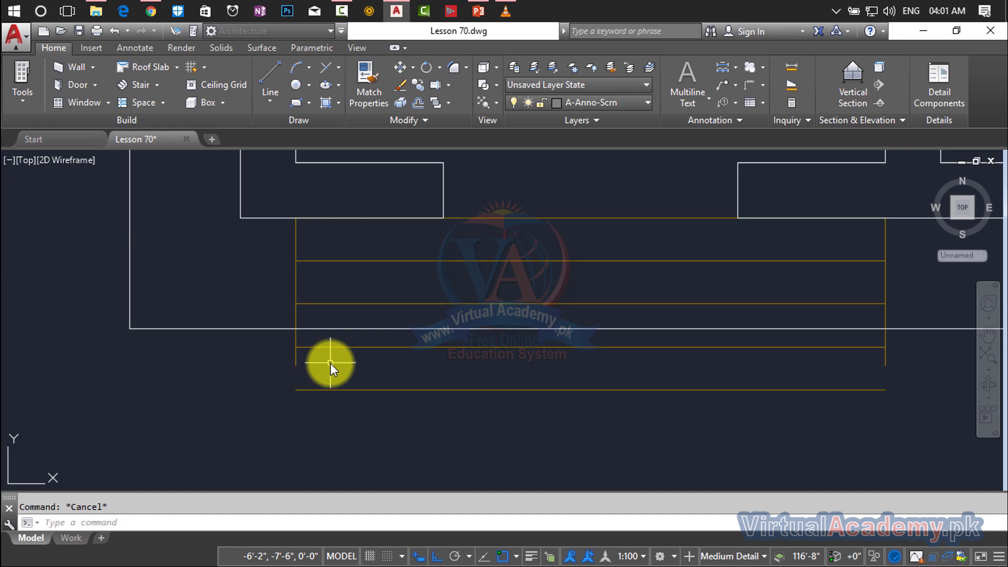
- Extend the left and right side lines down to the bottom step line
type("ex")
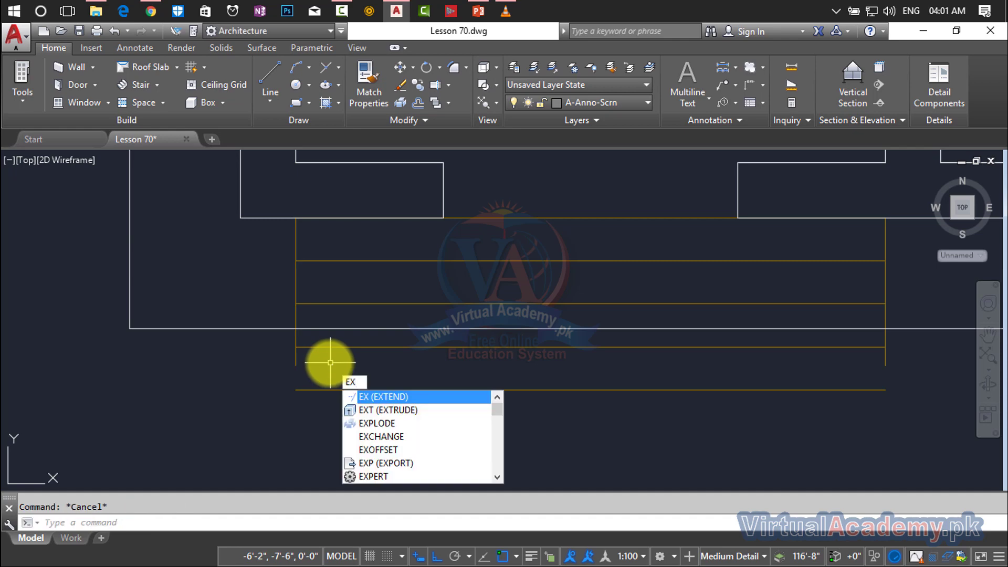
key("Return")
left_click(334, 389)
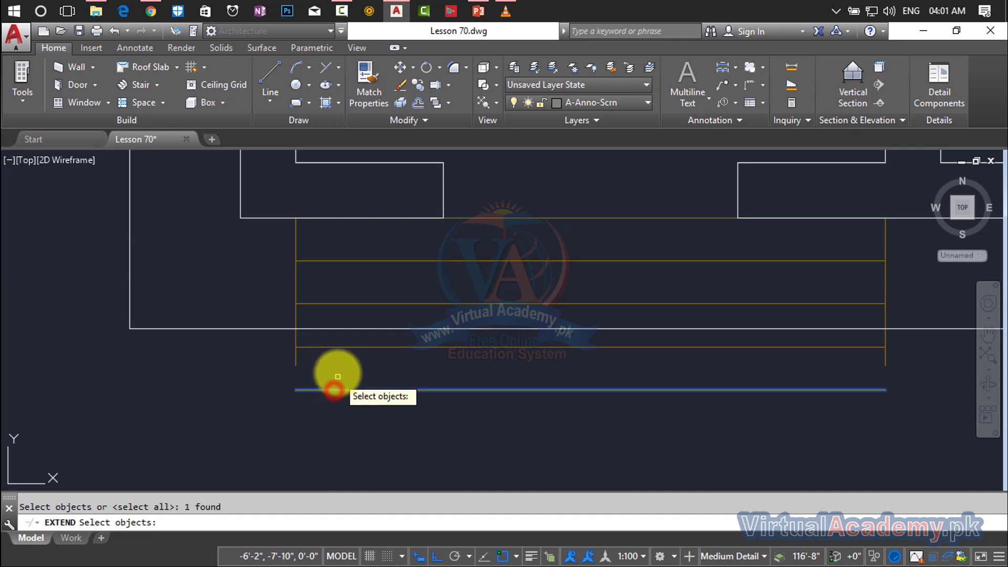
key("Return")
left_click_drag(288, 356, 326, 360)
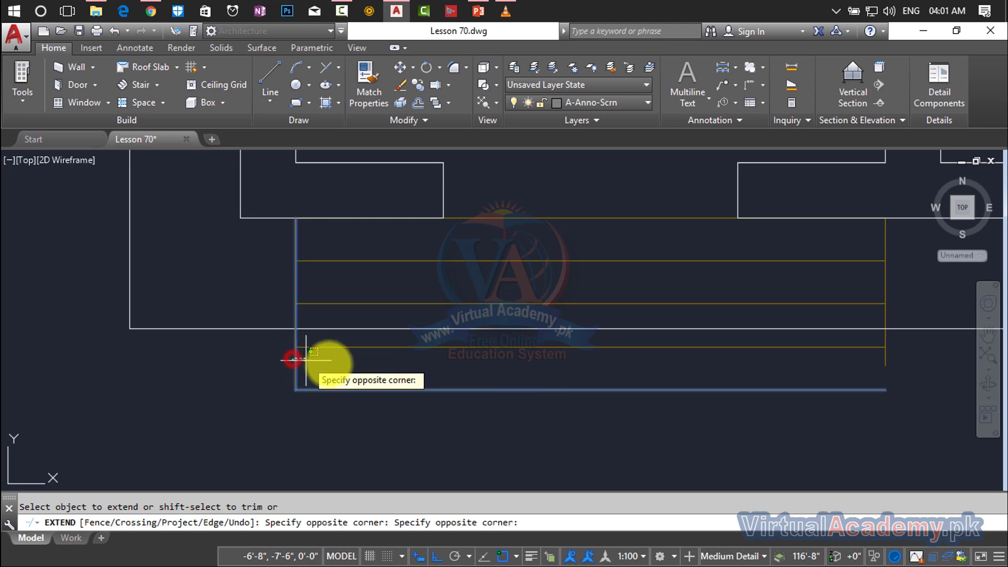
left_click(336, 364)
left_click(890, 360)
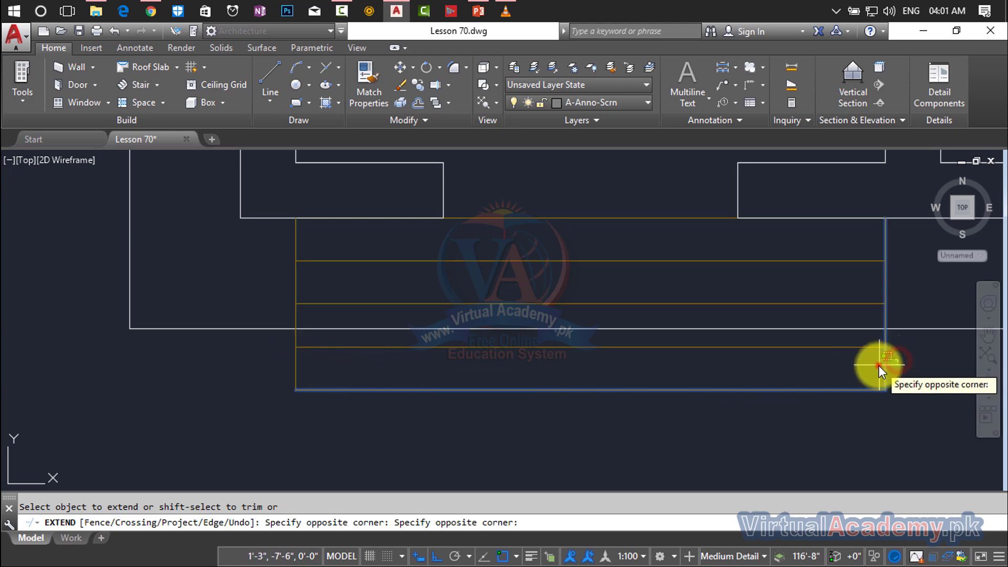
left_click(877, 365)
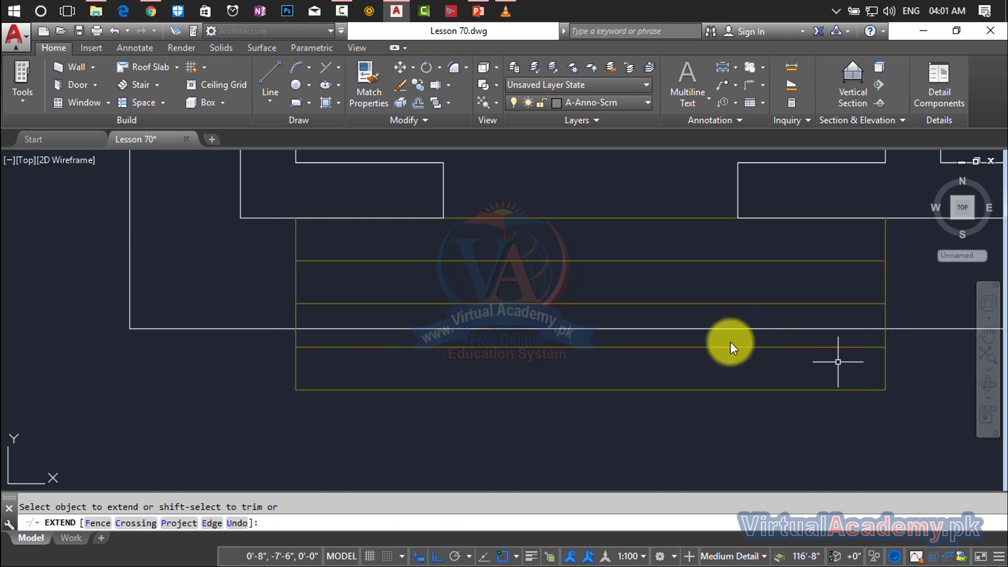
key("Escape")
middle_click_drag(655, 274, 661, 290)
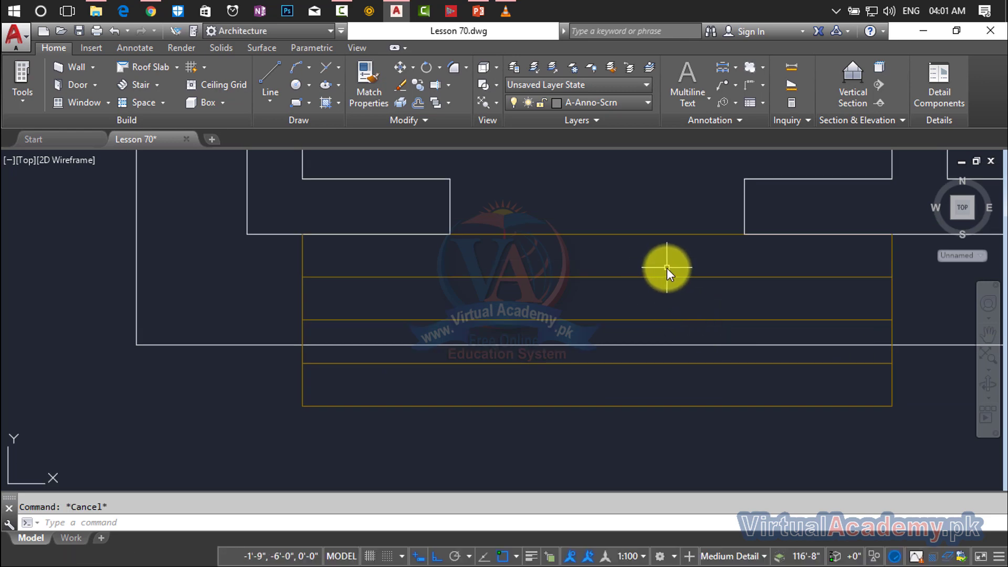
type("o")
key("Return")
type("3")
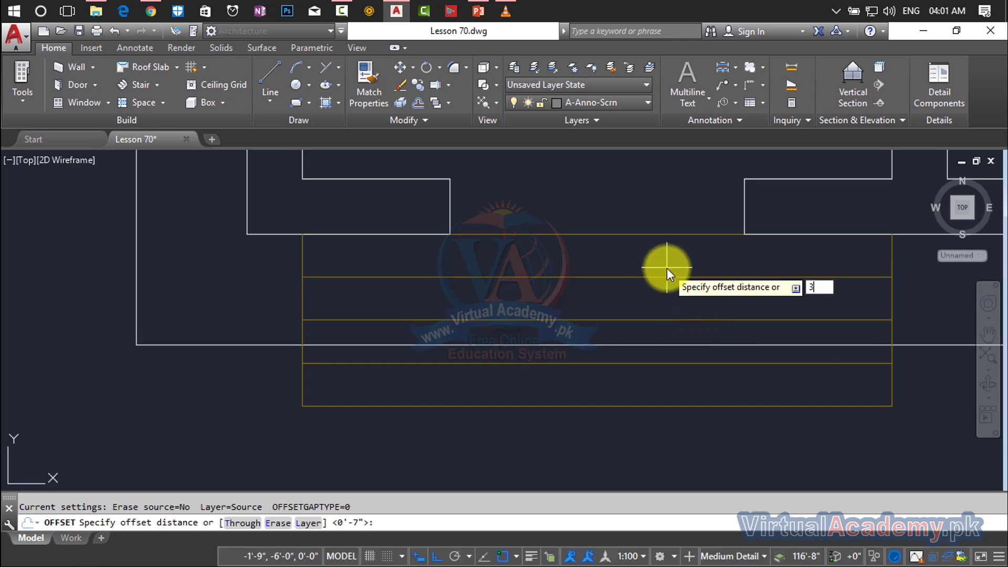
key("Return")
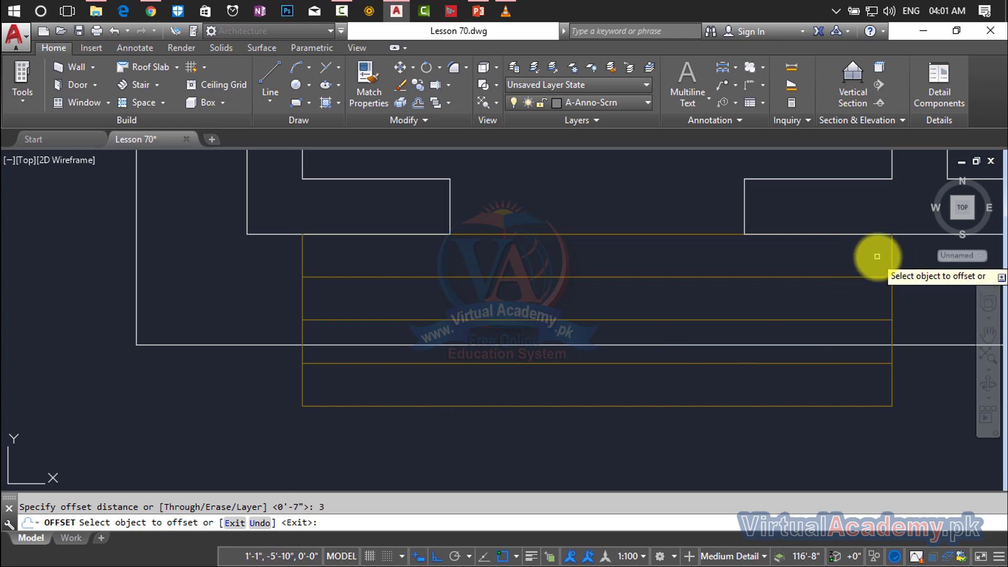
scroll(882, 260, "up", 4)
left_click(908, 270)
left_click(839, 282)
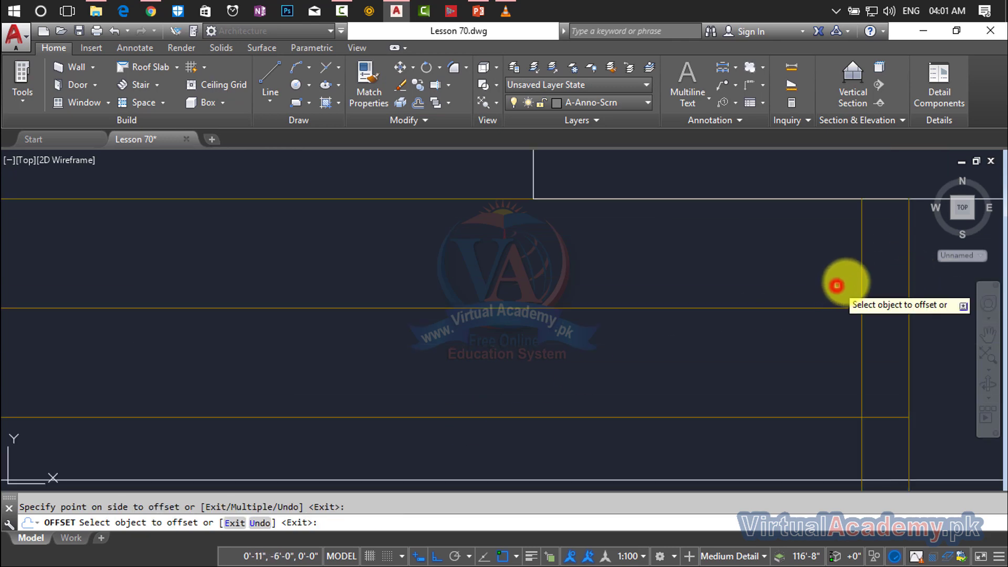
left_click(861, 275)
left_click(737, 284)
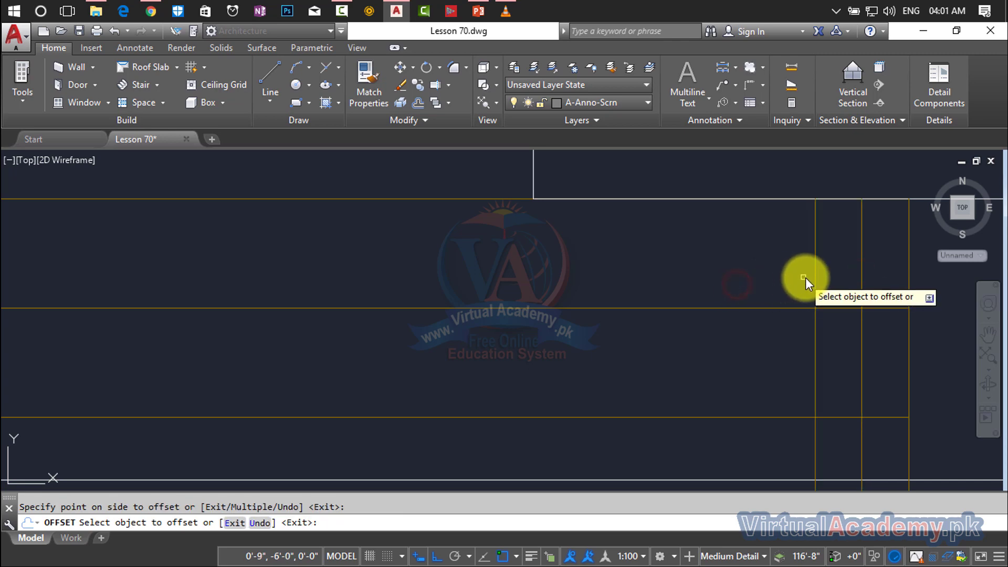
left_click(814, 276)
left_click(725, 279)
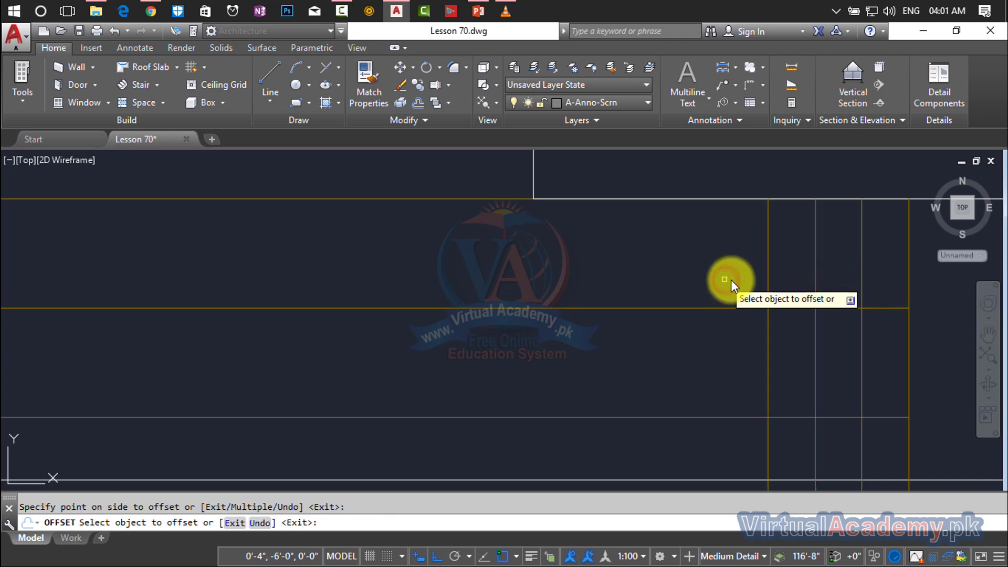
scroll(733, 279, "down", 3)
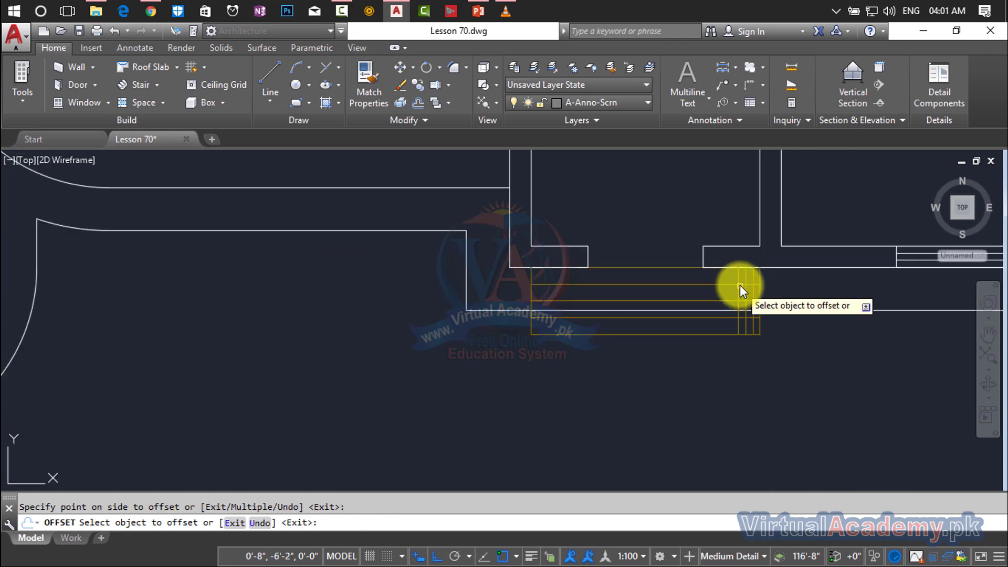
scroll(739, 284, "up", 5)
key("Escape")
left_click(714, 273)
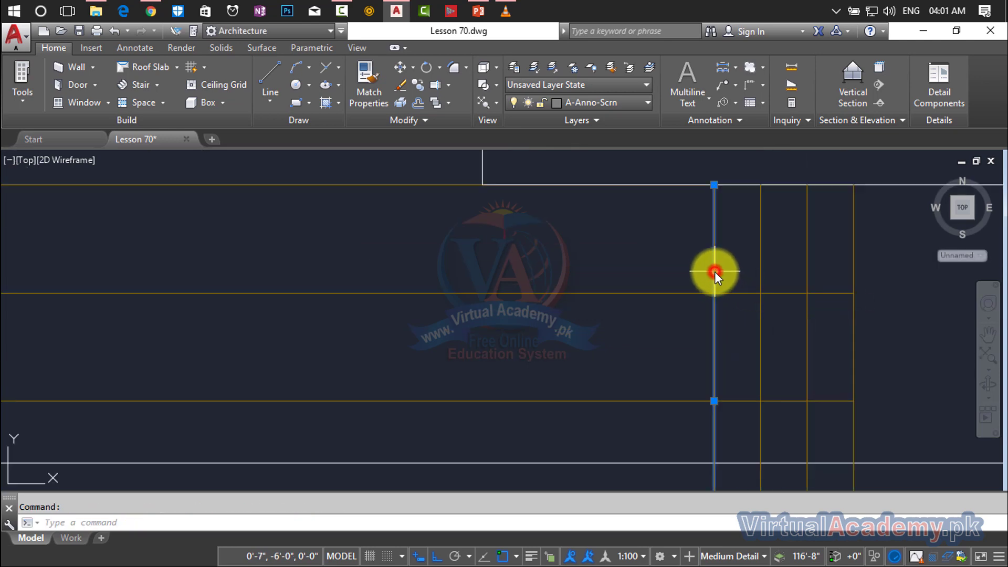
key("Delete")
left_click(761, 260)
key("Delete")
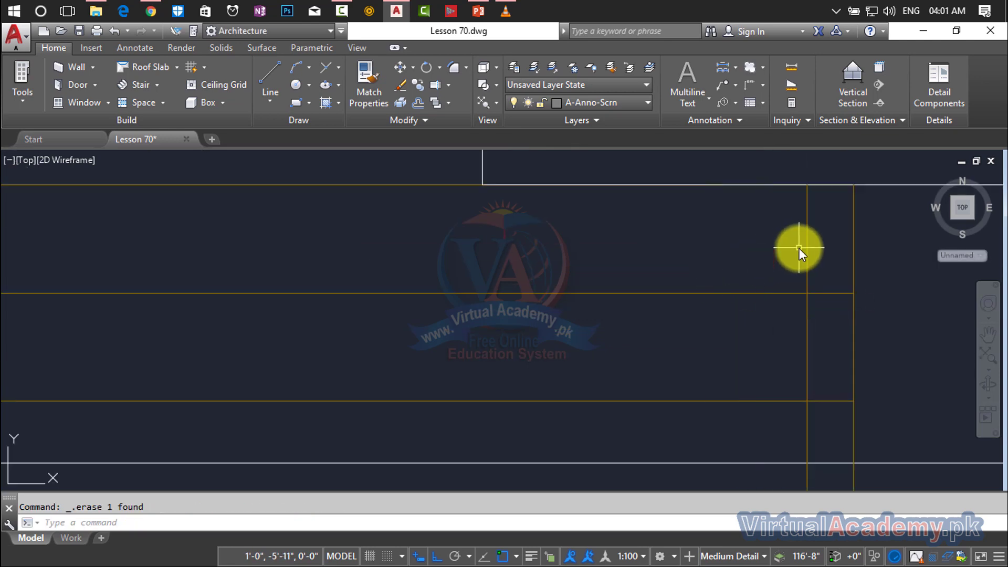
left_click(804, 247)
left_click(806, 245)
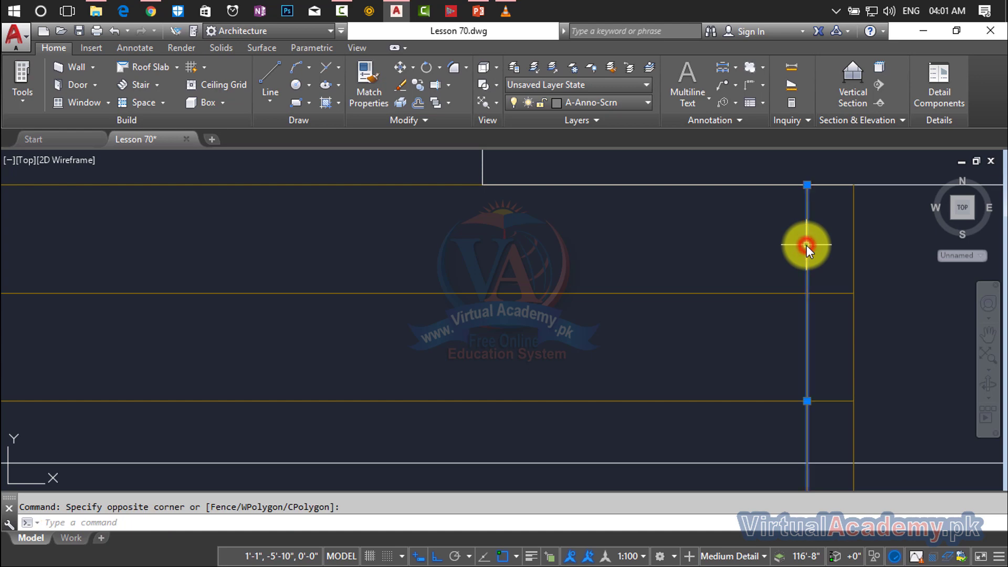
key("Delete")
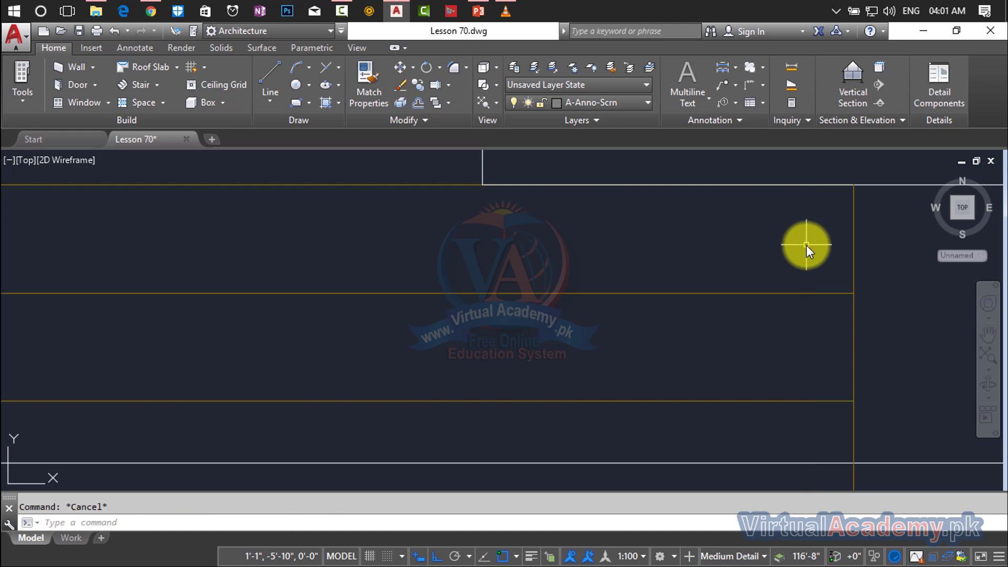
- Offset the right side line leftward repeatedly at a distance of 5
type("o")
key("Return")
type("5")
key("Return")
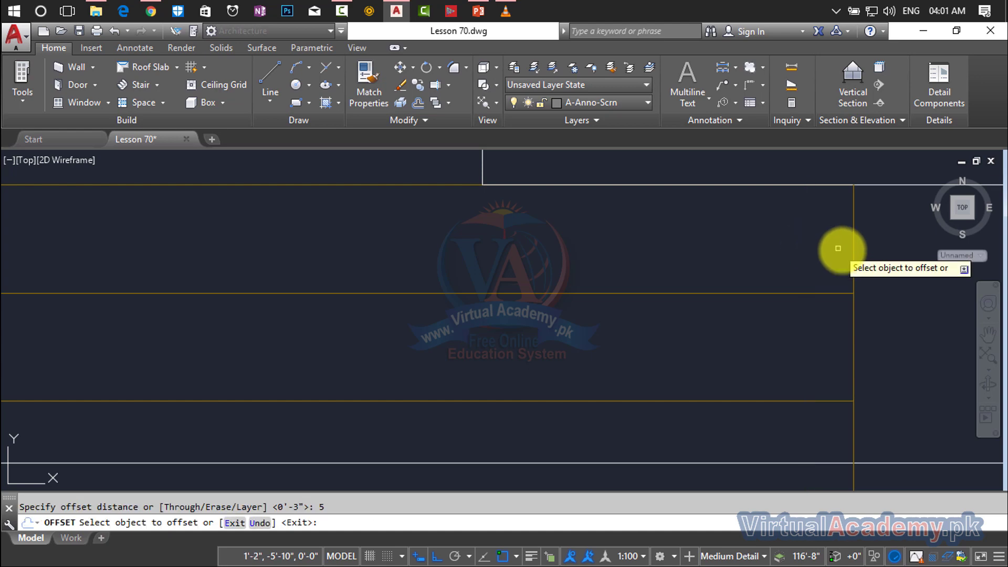
left_click(853, 247)
left_click(779, 259)
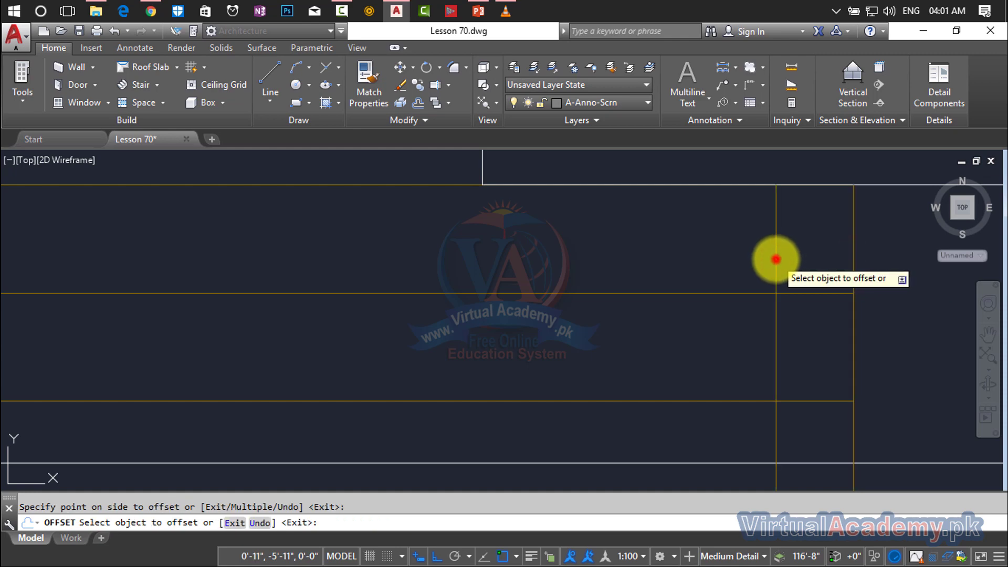
left_click(676, 259)
left_click(698, 253)
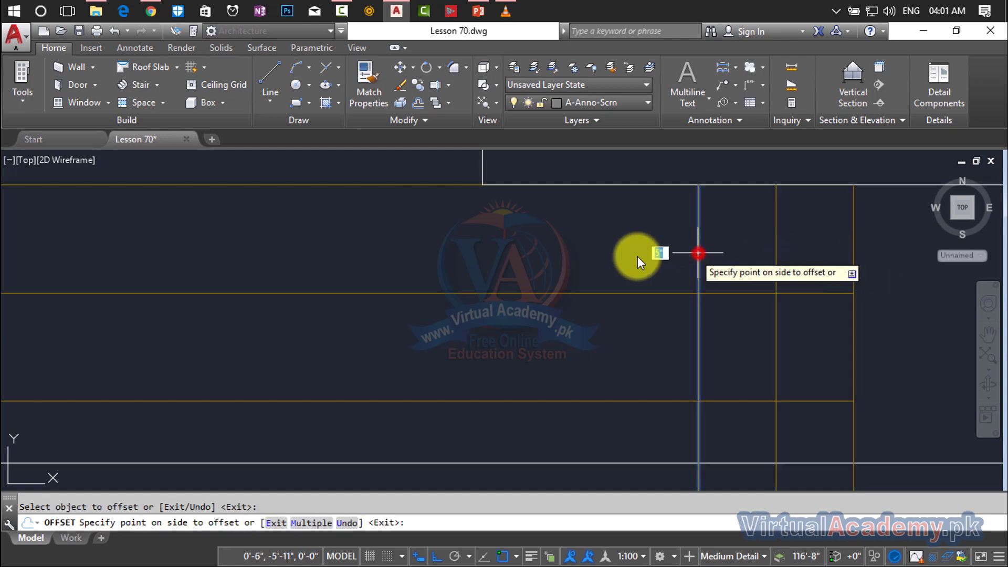
left_click(587, 256)
scroll(586, 256, "down", 4)
middle_click_drag(589, 259, 844, 274)
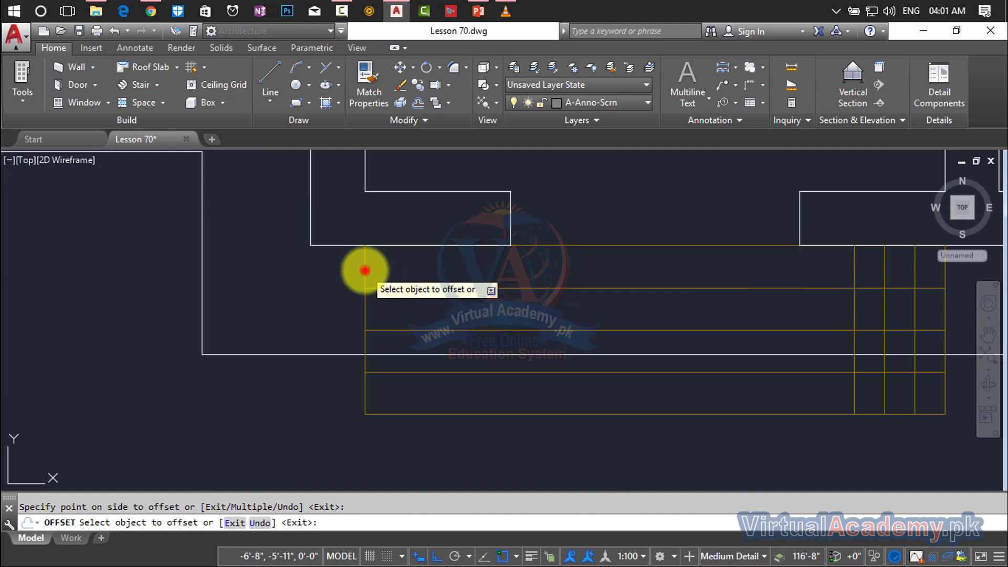
- Offset the left side line rightward three times at a distance of 5
left_click(364, 270)
left_click(448, 270)
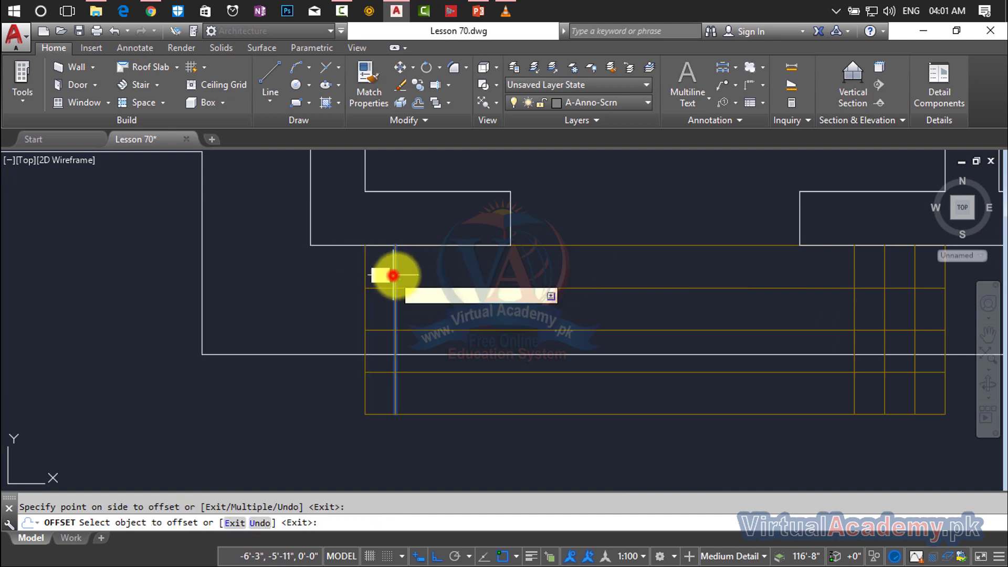
left_click(395, 275)
left_click(525, 279)
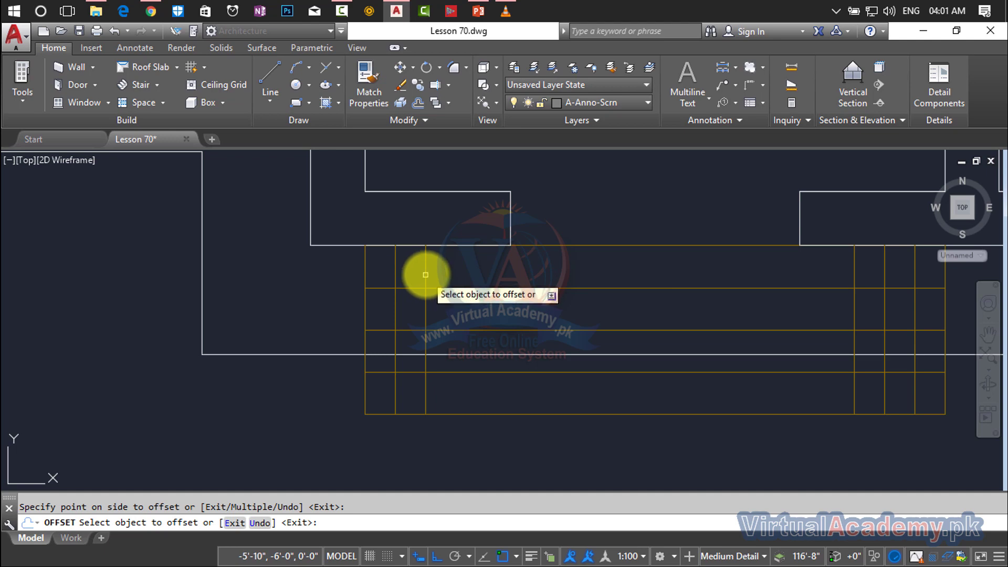
left_click(425, 275)
left_click(568, 272)
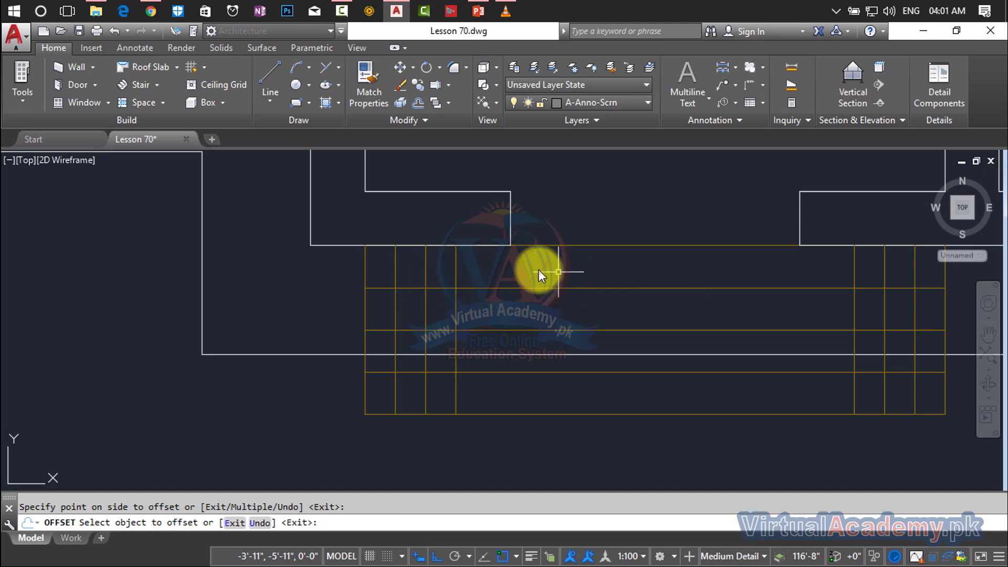
key("Escape")
- Delete the three new vertical lines at the left end of the steps
left_click(490, 266)
left_click(391, 266)
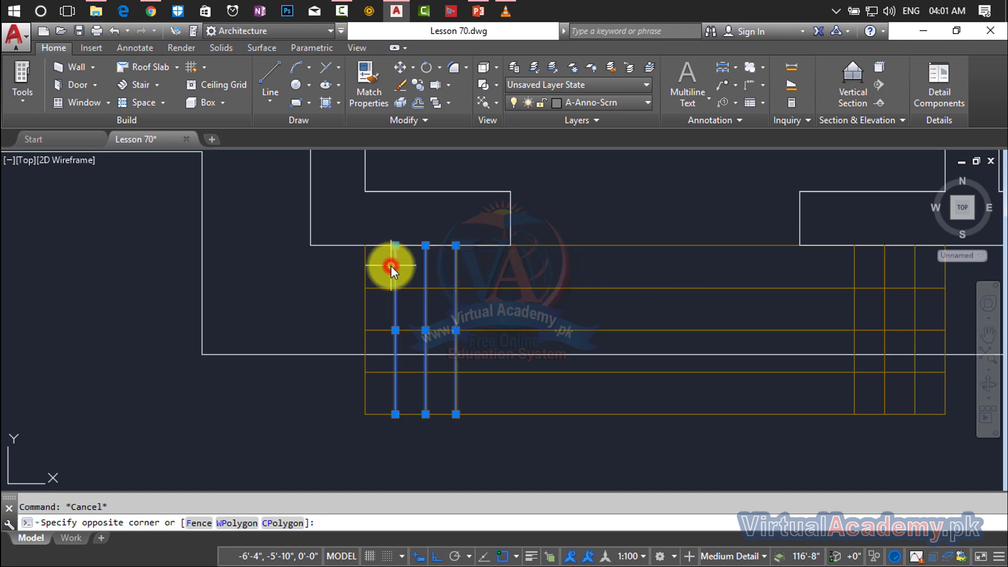
key("Delete")
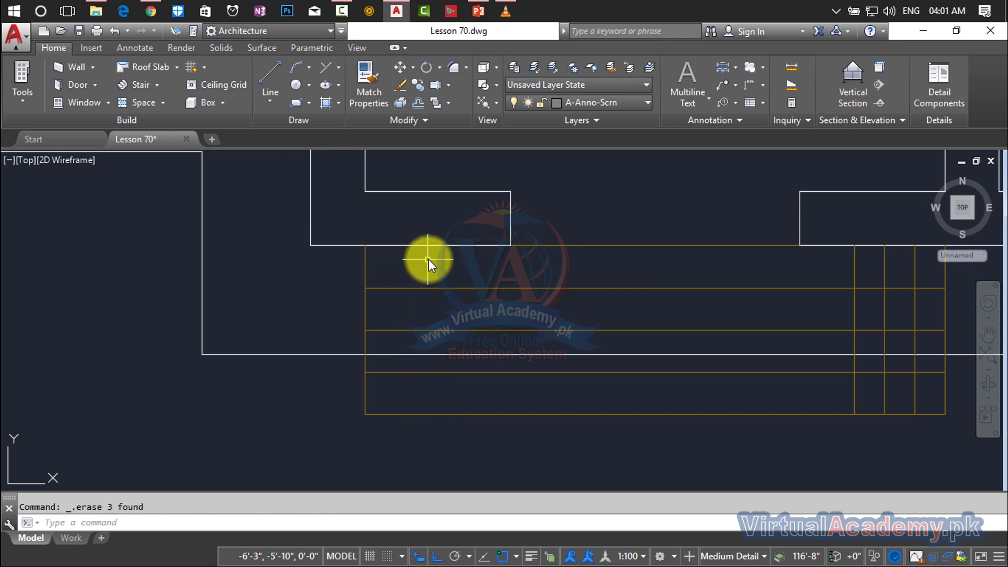
scroll(514, 254, "up", 4)
scroll(513, 254, "down", 5)
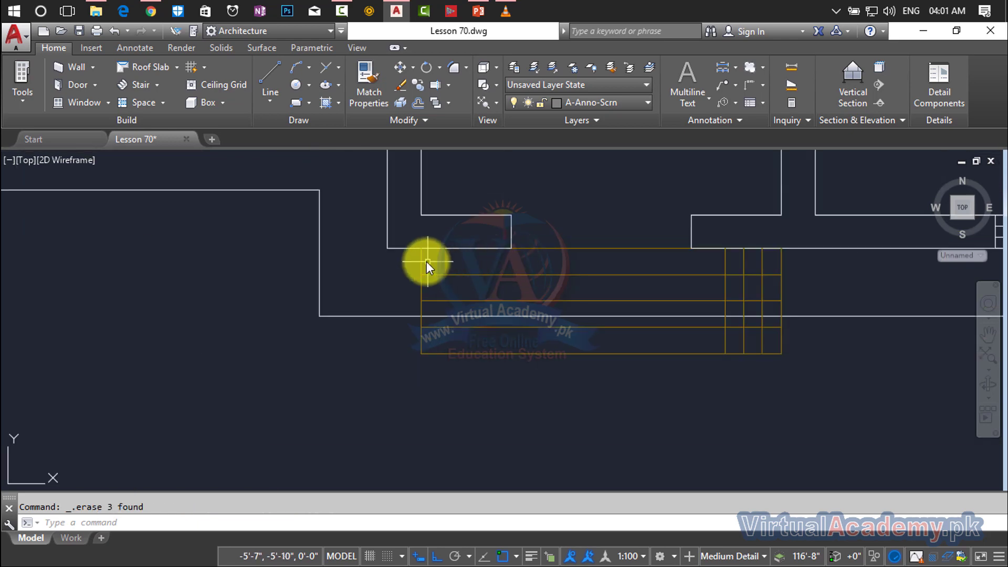
left_click(421, 261)
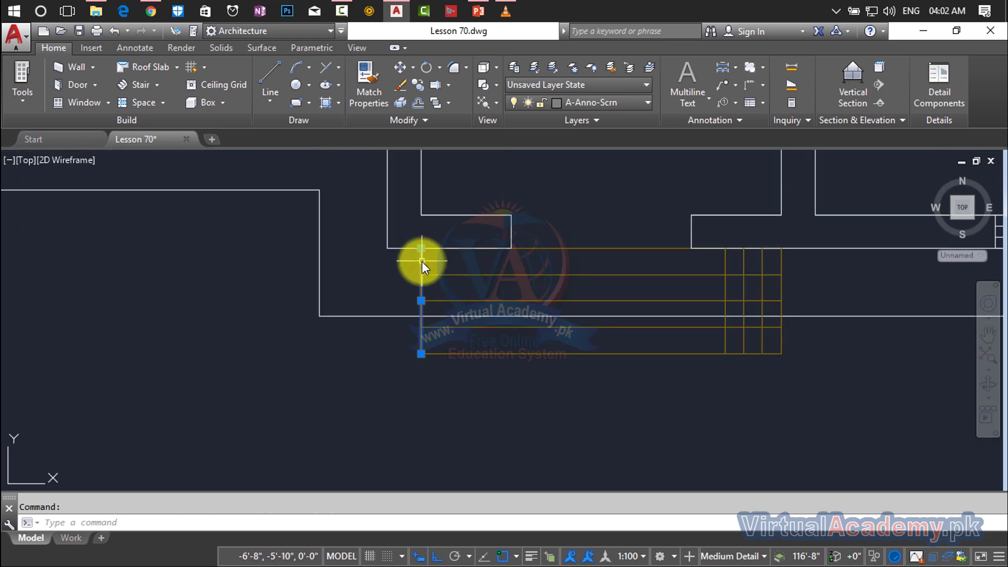
key("Escape")
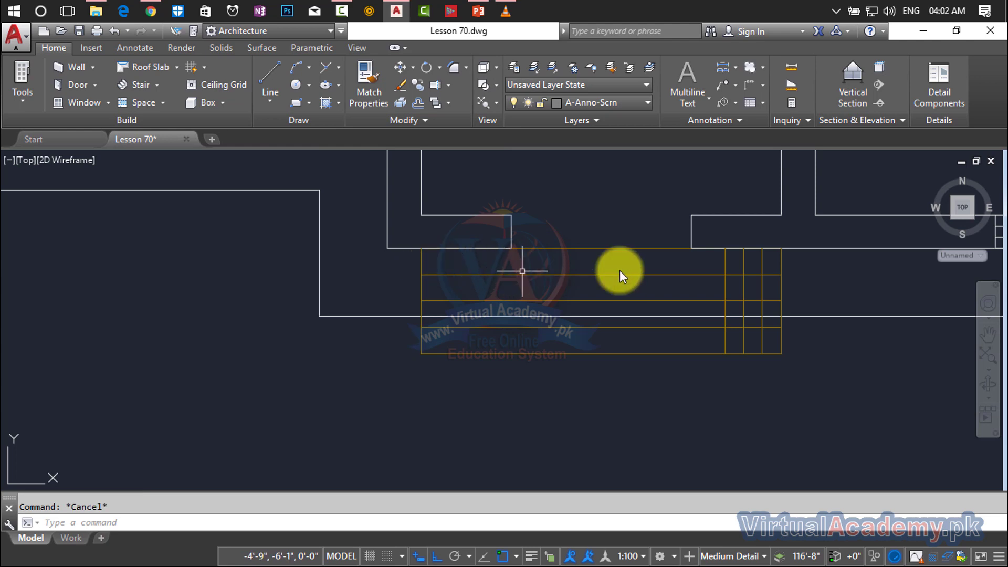
- Delete the three vertical lines at the right end of the entrance grid
scroll(764, 260, "up", 5)
left_click(762, 260)
left_click(576, 278)
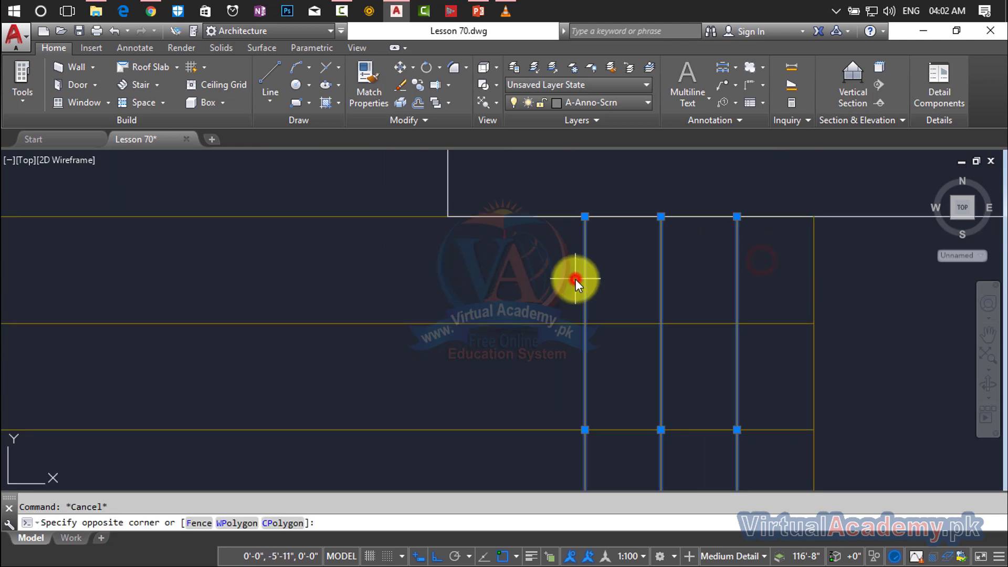
key("Delete")
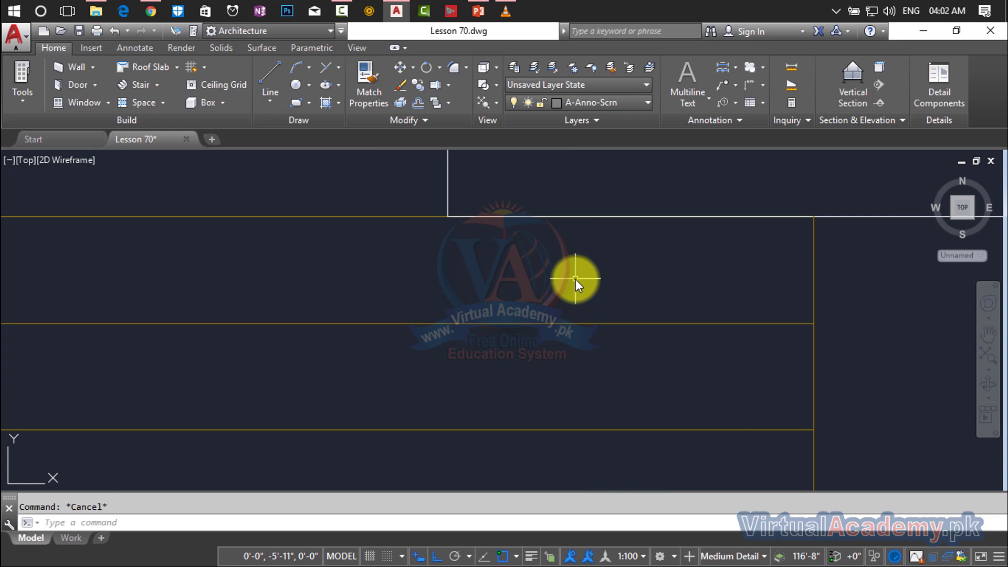
- Offset the right-hand vertical line inward three times at 6 inches
type("o")
key("Return")
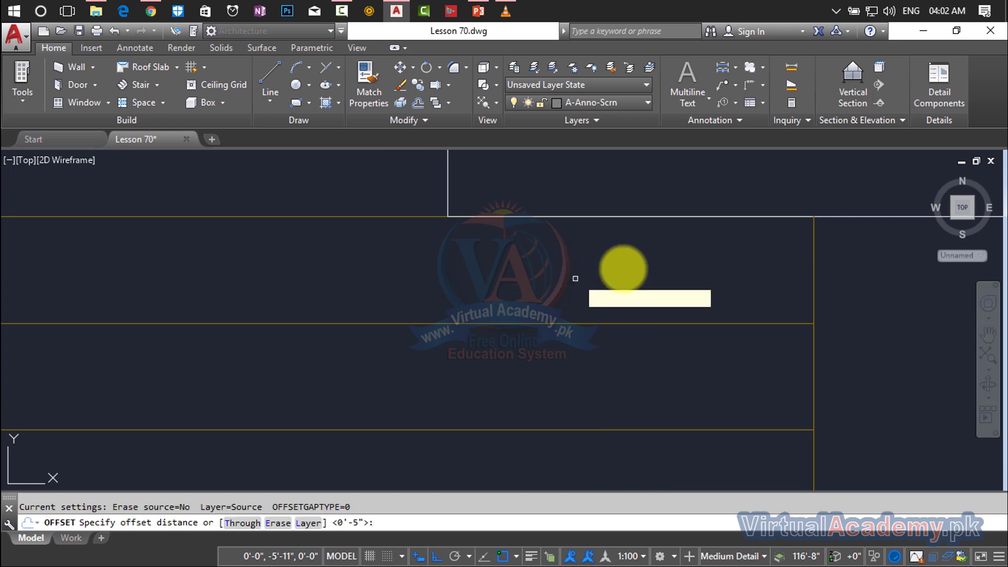
type("6")
key("Return")
left_click(804, 294)
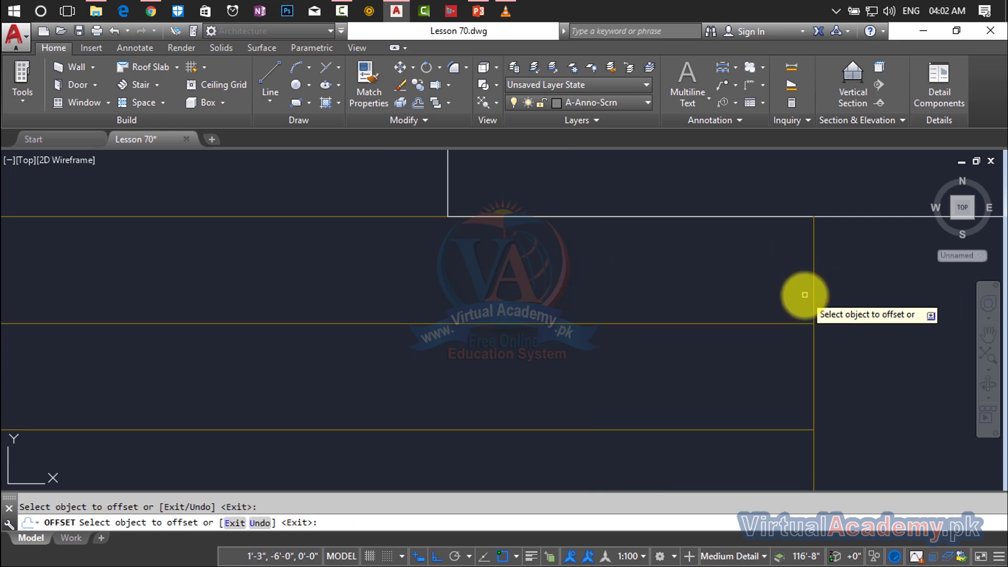
left_click(812, 292)
left_click(670, 295)
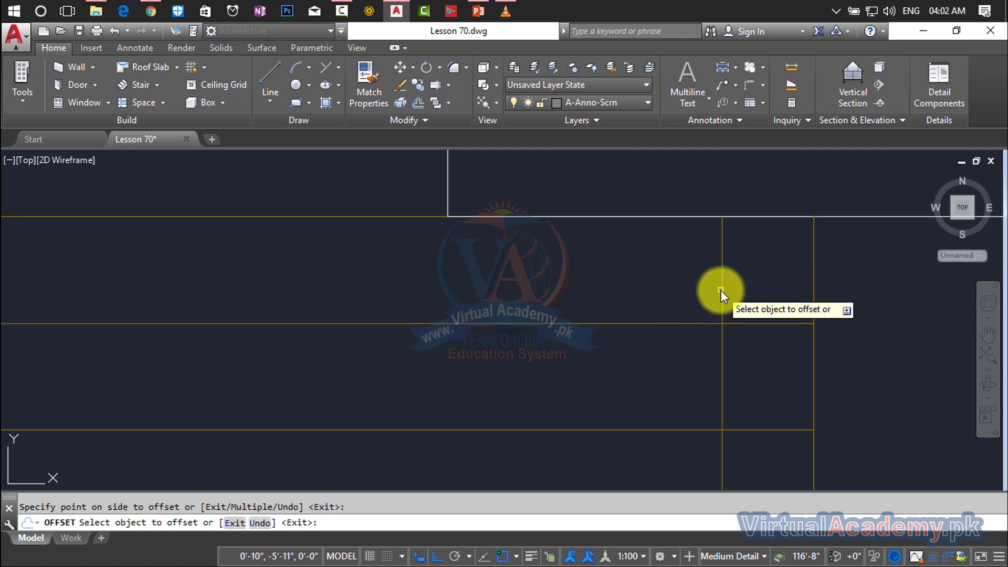
left_click(720, 291)
left_click(615, 290)
left_click(629, 289)
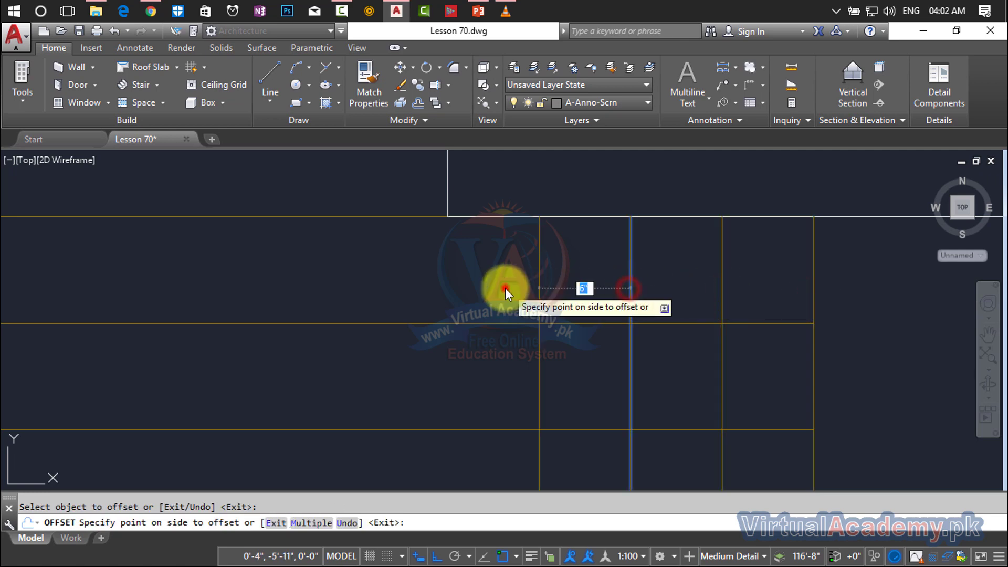
left_click(505, 288)
scroll(506, 287, "down", 3)
scroll(604, 300, "down", 2)
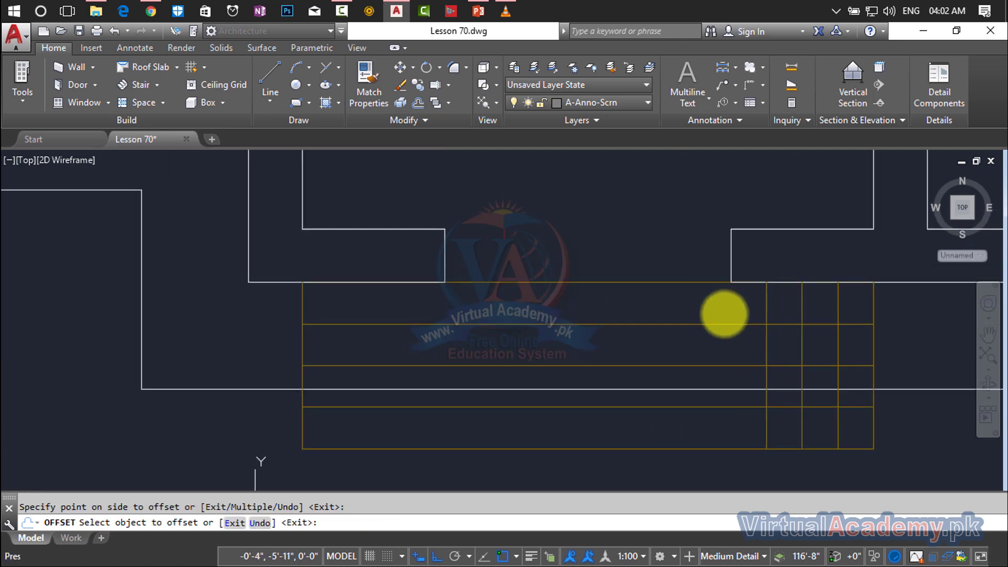
- Offset the leftmost vertical line inward three times at 6 inches
left_click(301, 306)
left_click(375, 303)
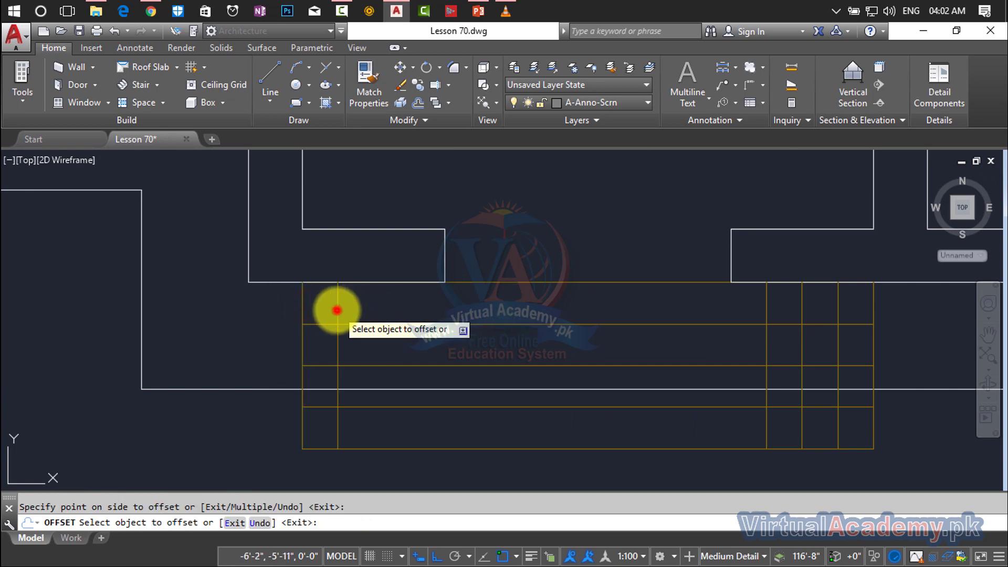
left_click(337, 309)
left_click(407, 301)
left_click(373, 306)
left_click(443, 310)
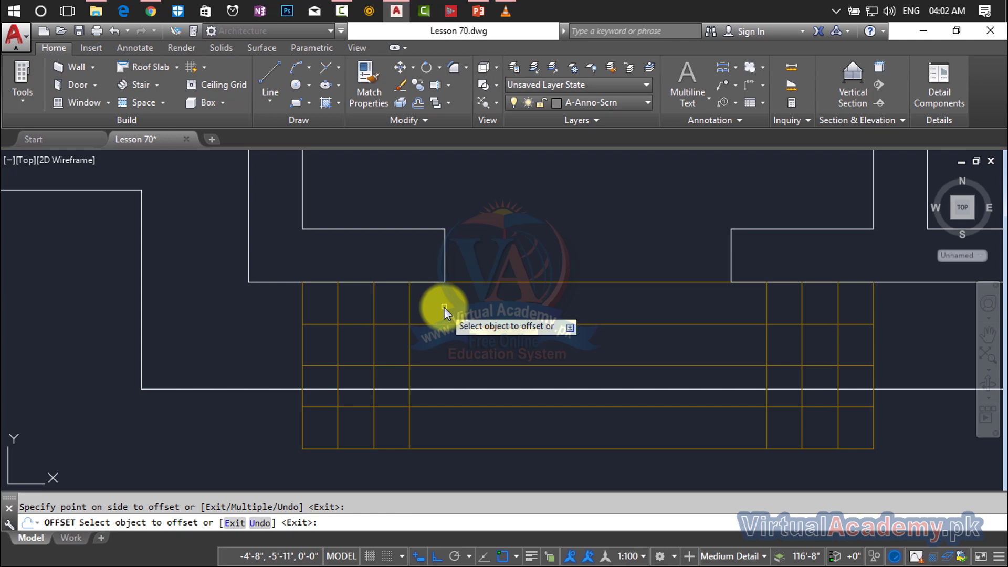
key("Escape")
middle_click_drag(444, 307, 470, 316)
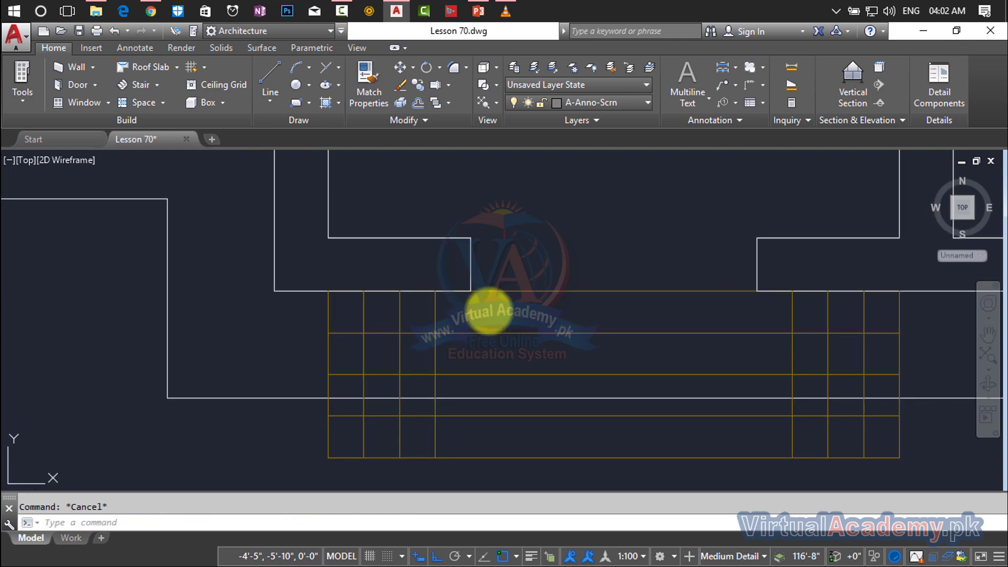
middle_click_drag(404, 344, 439, 319)
scroll(371, 437, "up", 4)
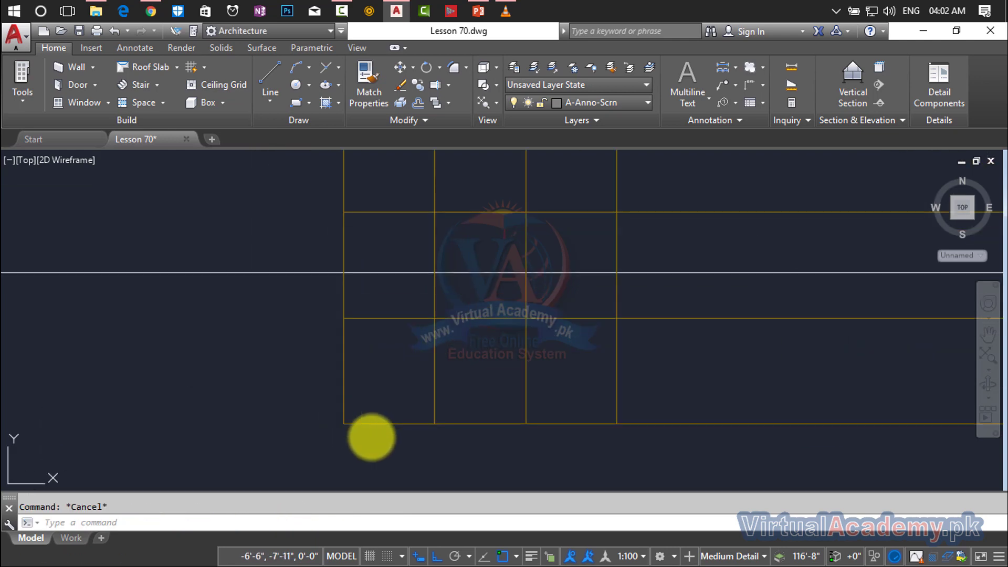
- Make red (index 10) the current drawing colour
type("col")
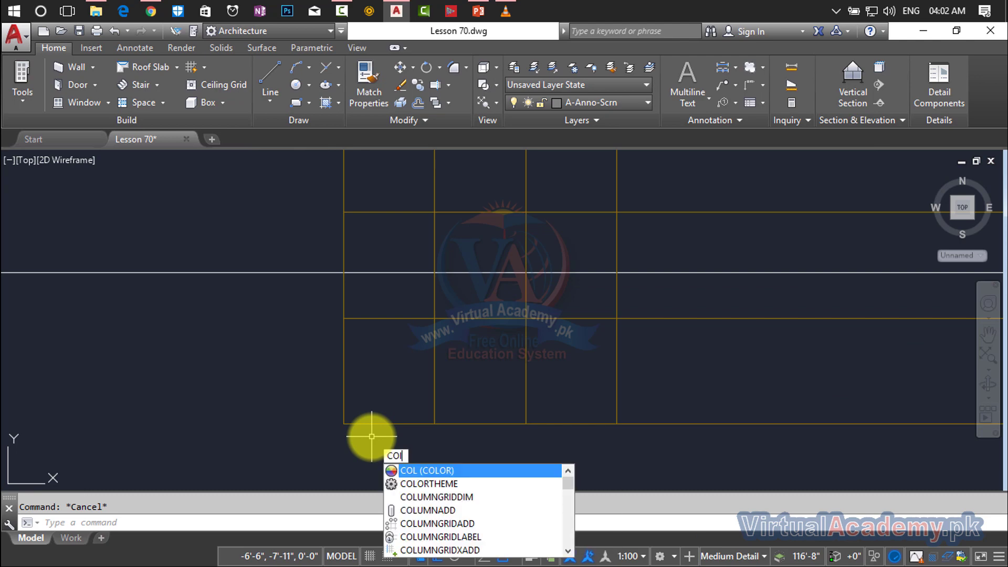
key("Return")
left_click(403, 361)
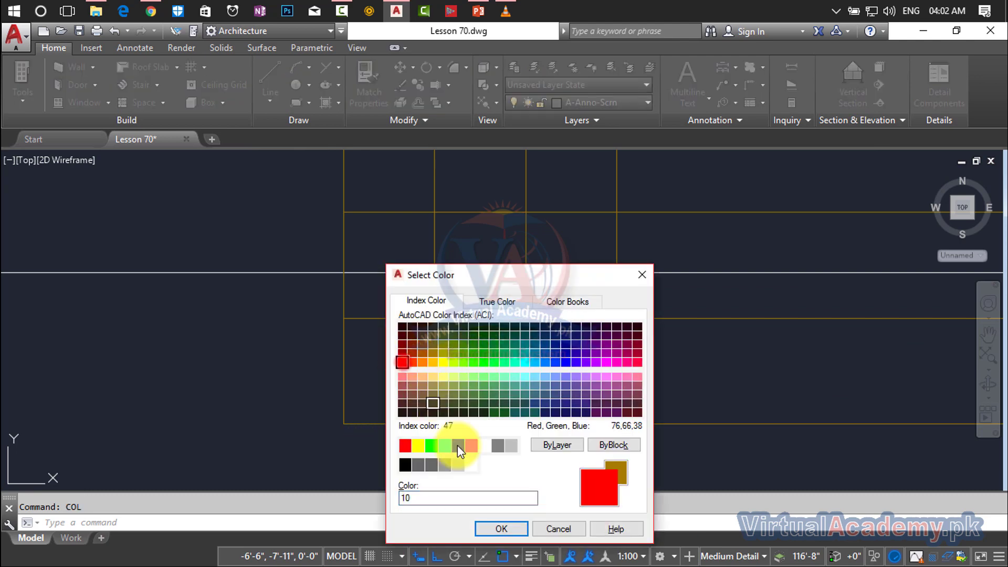
left_click(492, 526)
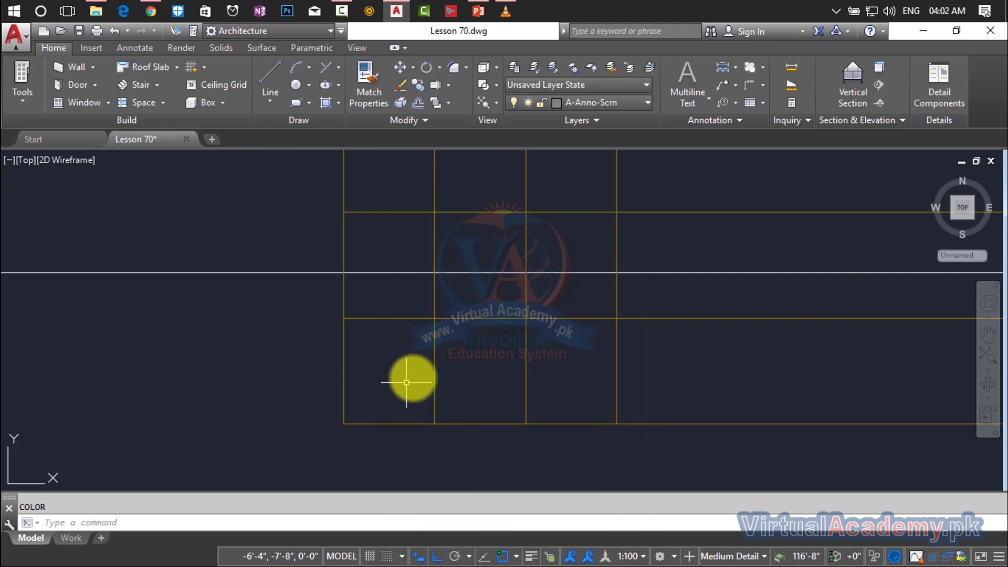
middle_click_drag(406, 383, 446, 357)
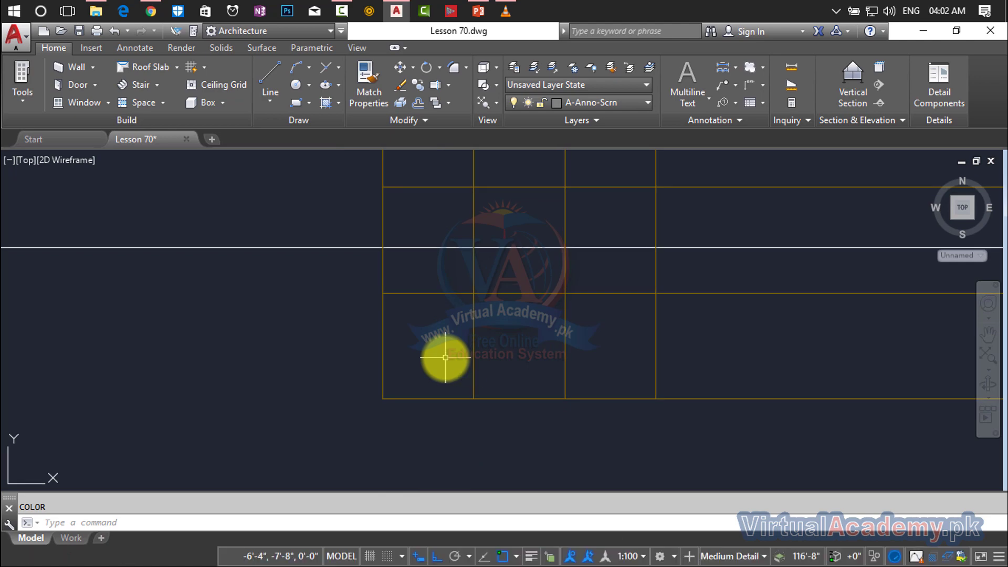
- Start a polyline at the grid's lower-left corner, drawing the first riser and tread
type("pl")
key("Return")
left_click(384, 399)
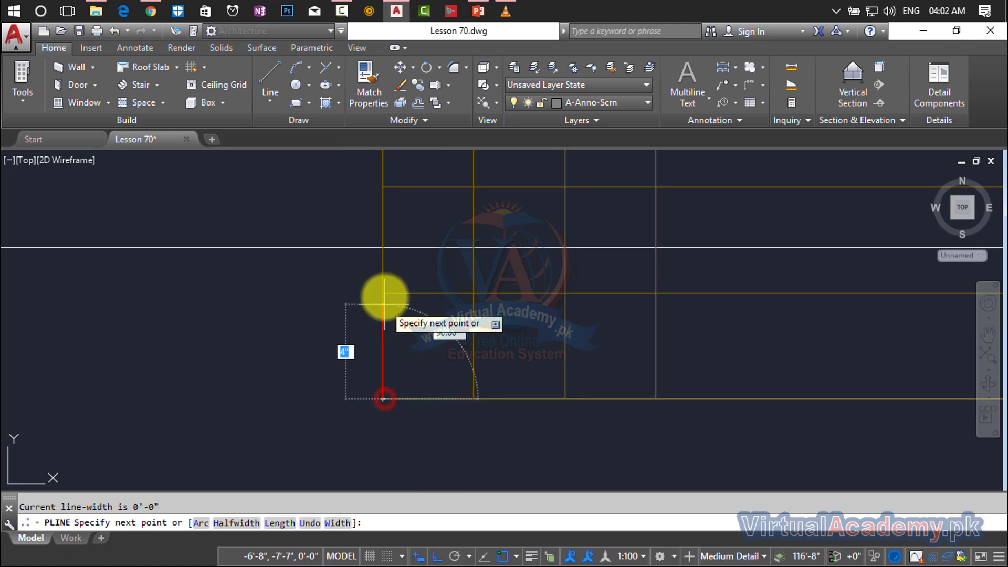
left_click(385, 290)
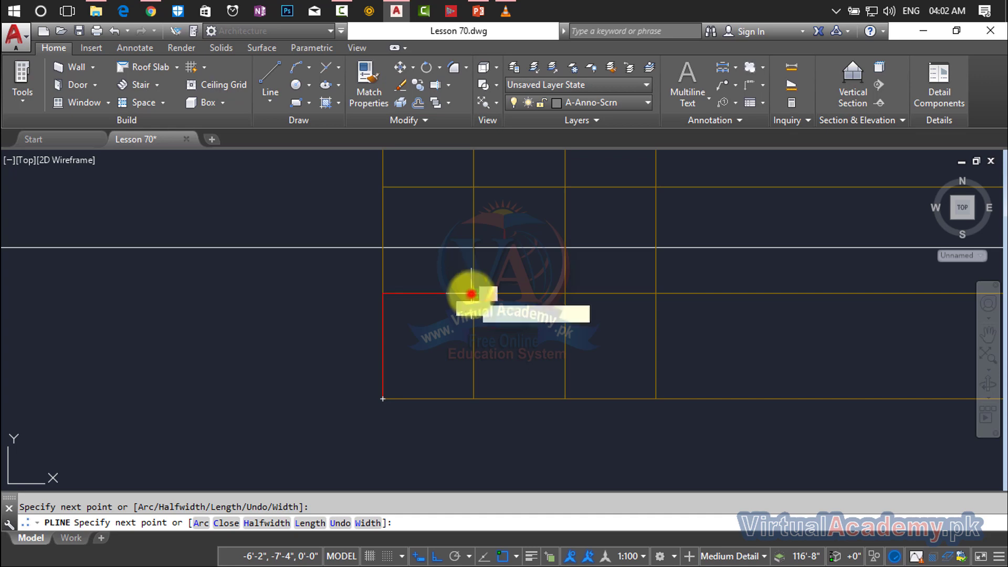
left_click(470, 294)
middle_click_drag(471, 250, 466, 346)
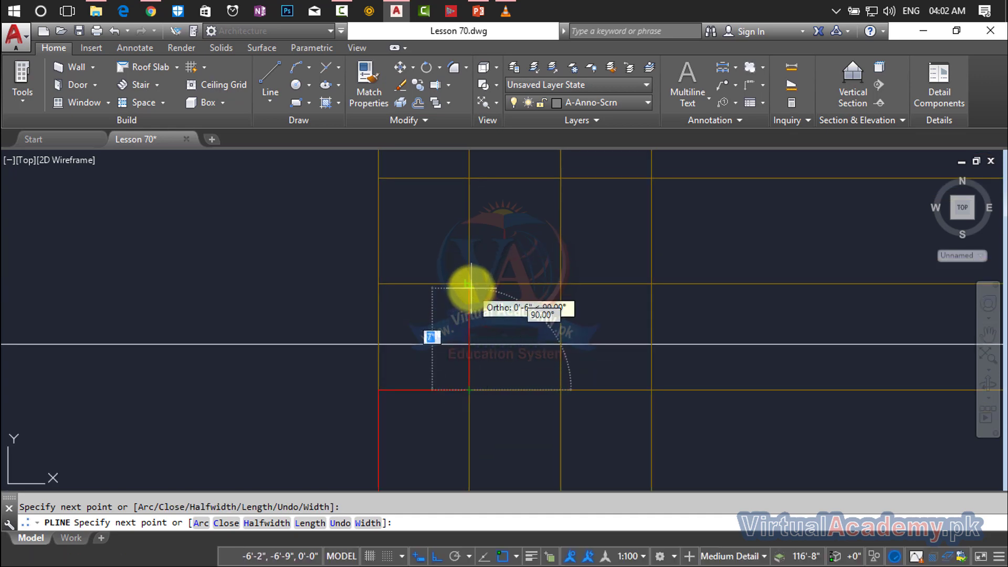
type("3")
key("Return")
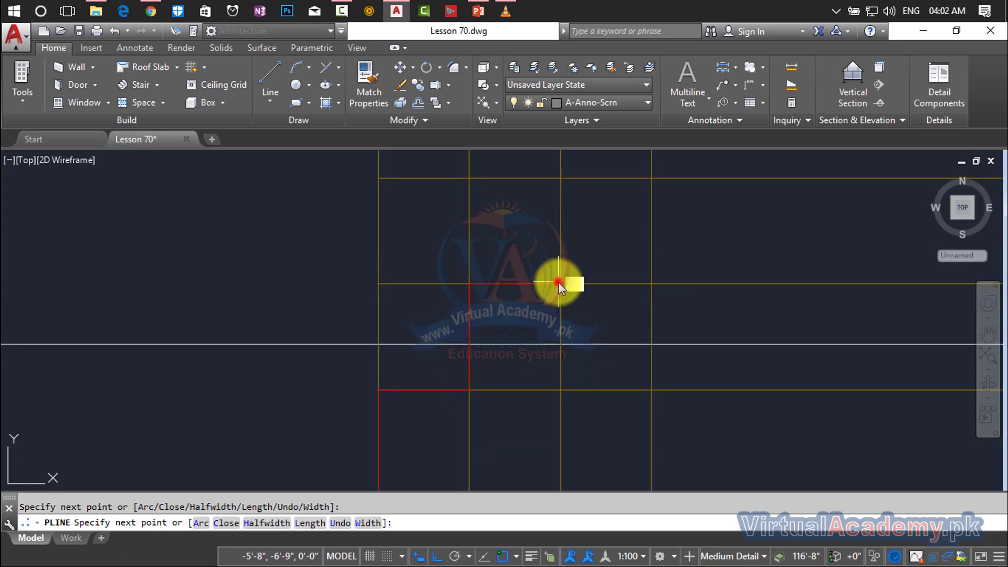
- Continue the stepped polyline through the remaining step corners to the top
middle_click_drag(563, 219, 541, 365)
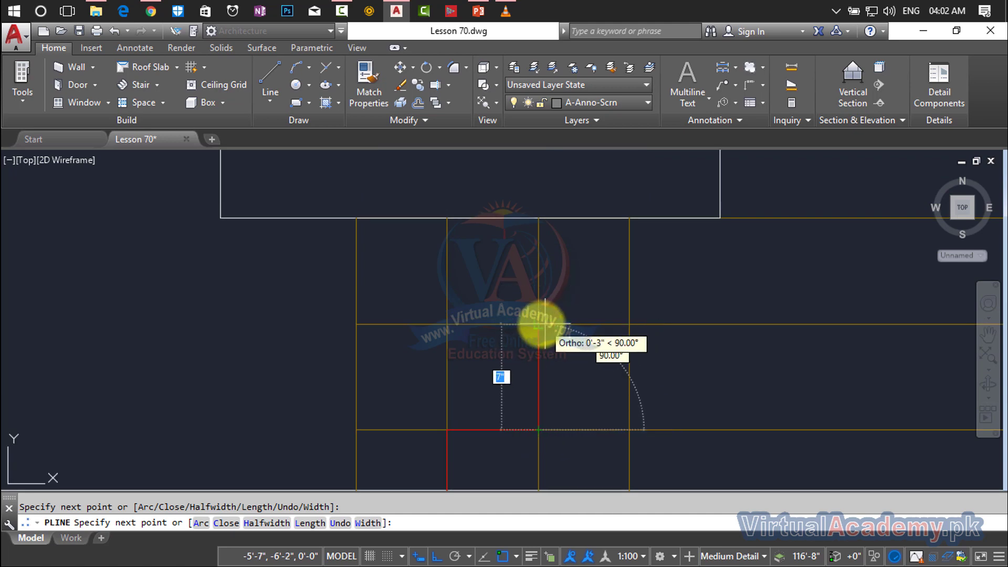
left_click(538, 324)
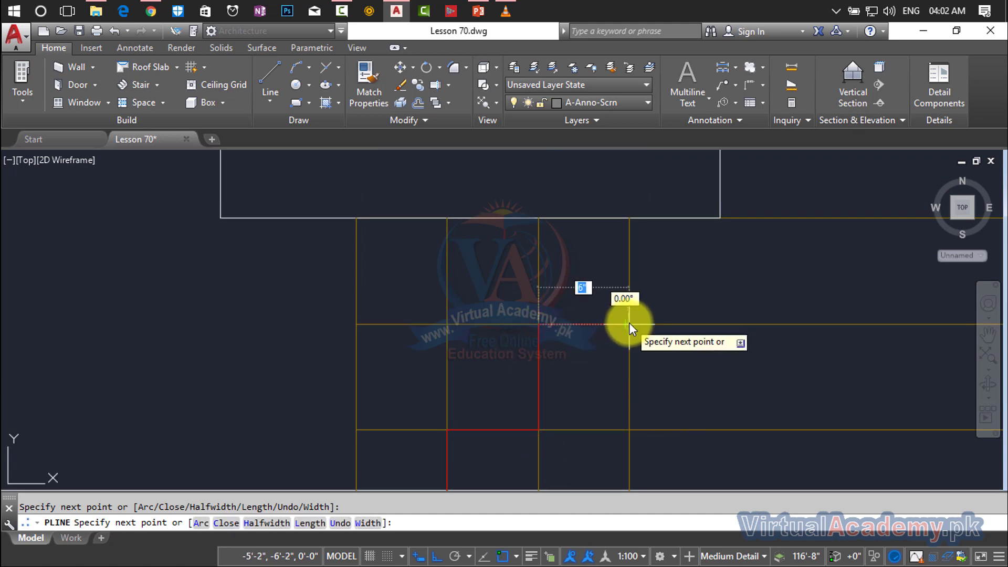
left_click(628, 323)
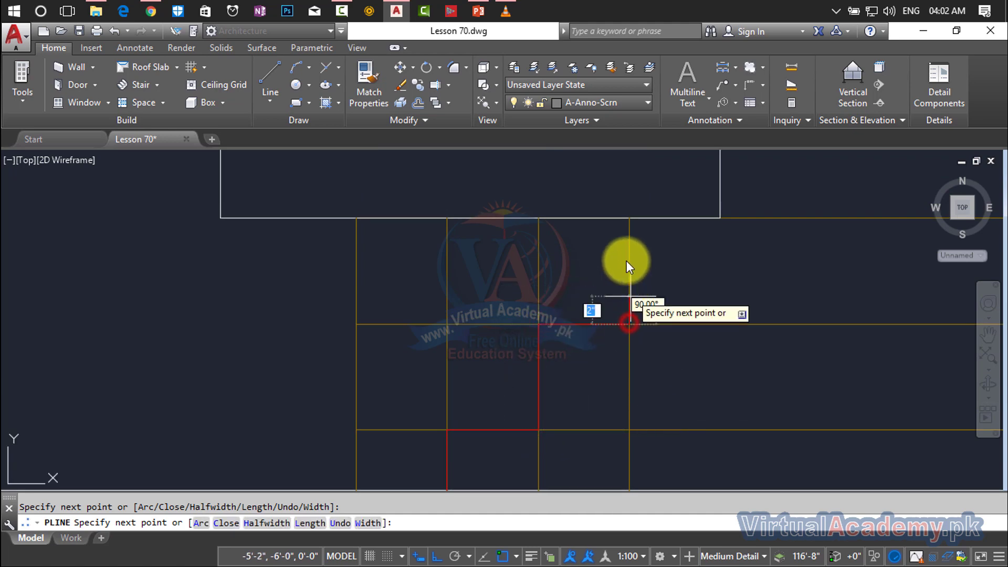
left_click(629, 218)
scroll(628, 219, "down", 6)
middle_click_drag(628, 218, 474, 266)
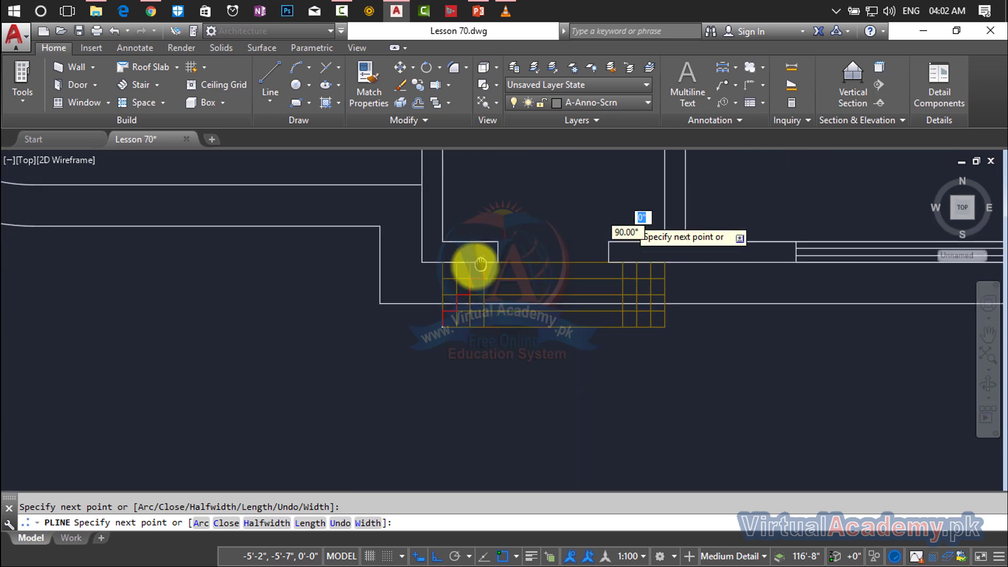
key("Escape")
- Mirror the red stepped outline about a vertical axis at the grid centre, keeping the original
scroll(467, 282, "up", 3)
type("m")
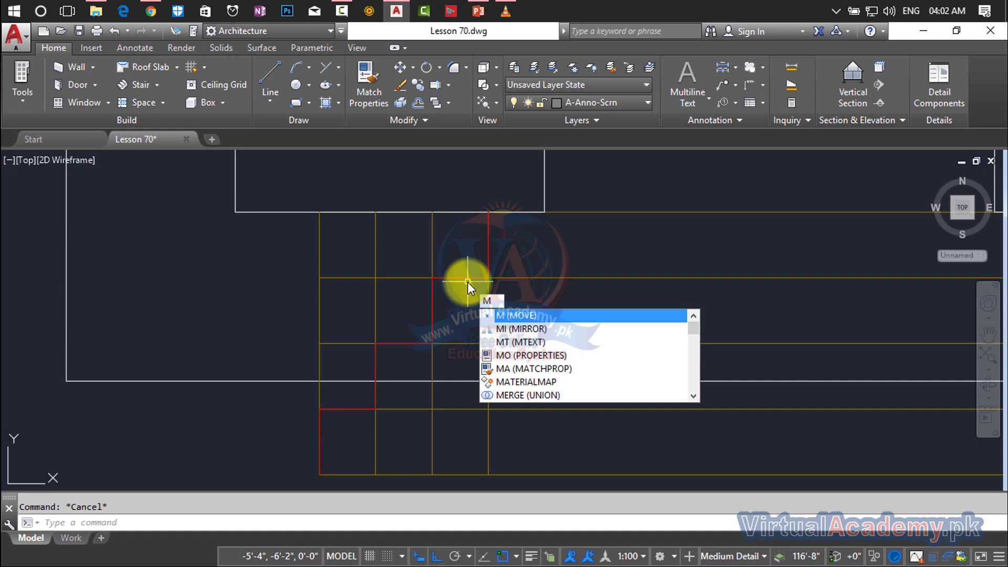
type("i")
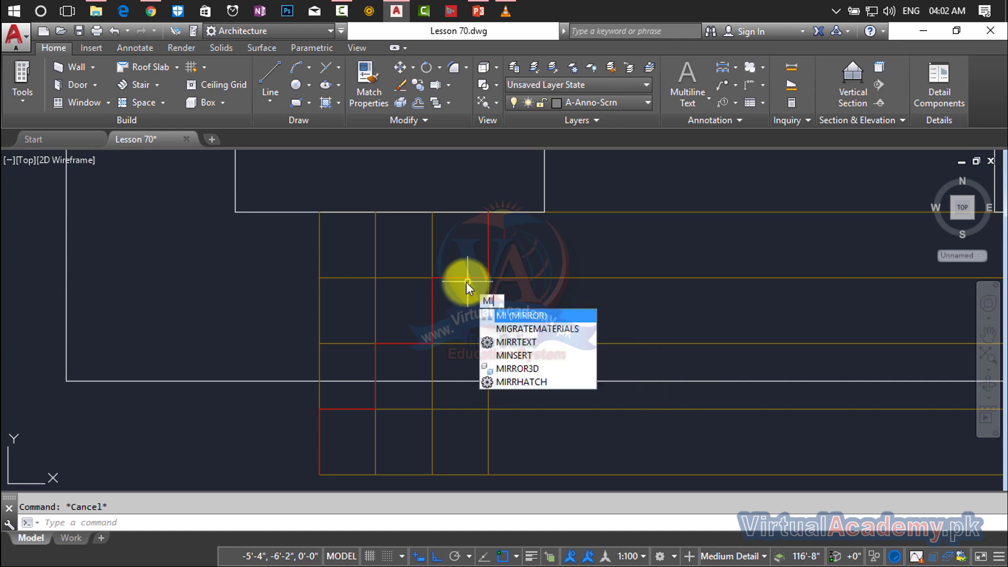
key("Return")
key("Return")
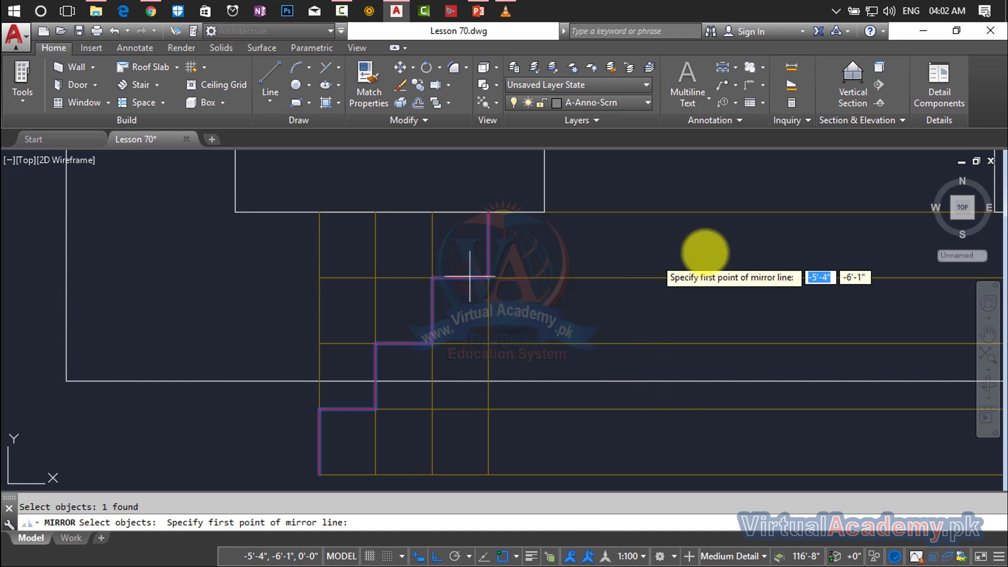
scroll(749, 232, "down", 2)
scroll(653, 254, "down", 3)
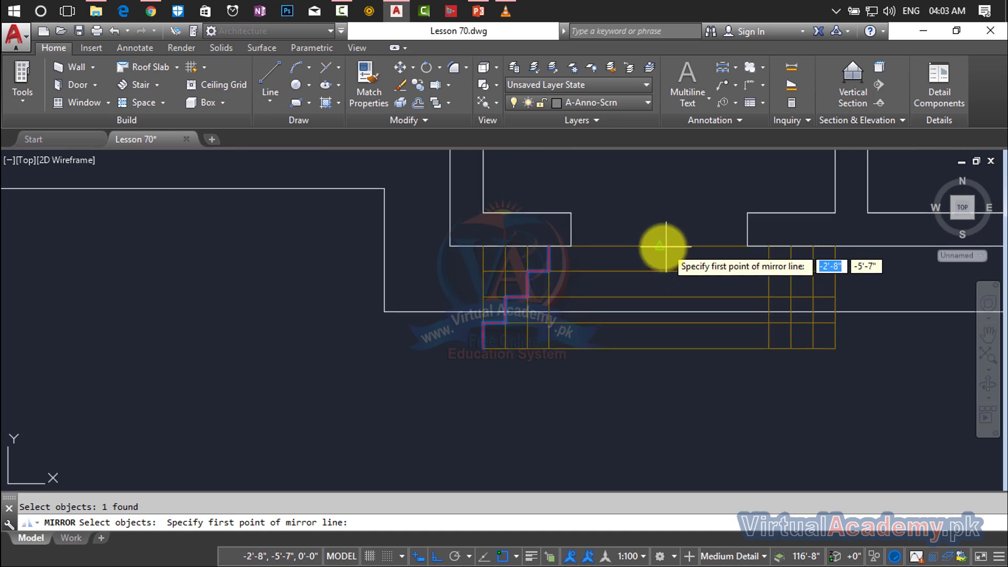
left_click(657, 248)
left_click(648, 419)
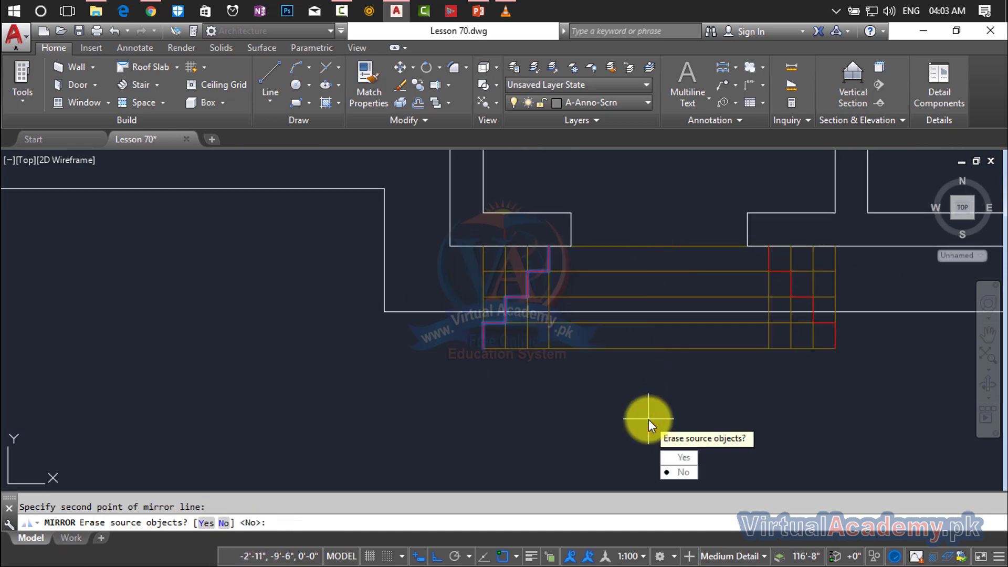
key("Return")
middle_click_drag(622, 324, 607, 378)
scroll(496, 337, "up", 4)
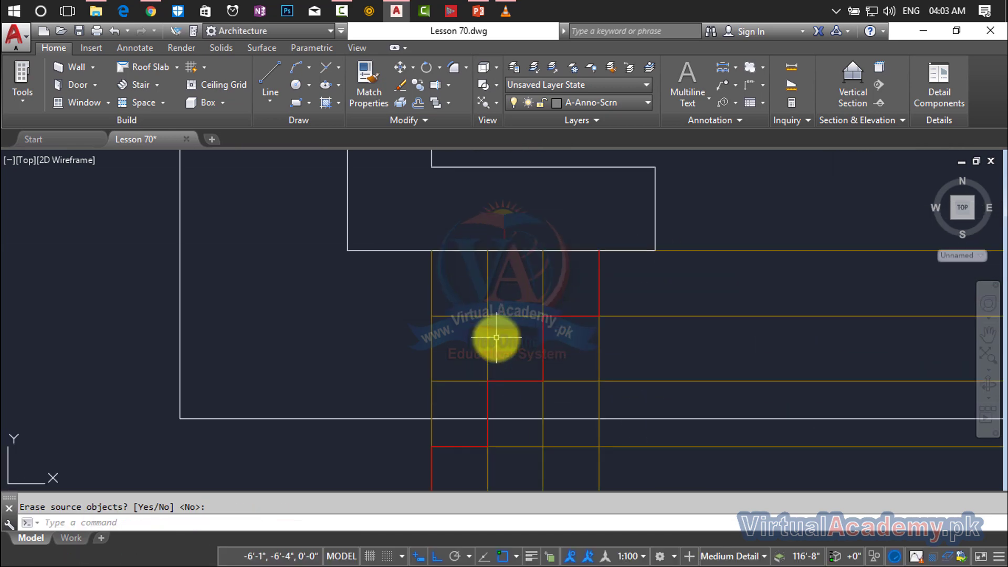
scroll(496, 337, "down", 3)
scroll(514, 313, "up", 3)
type("TR")
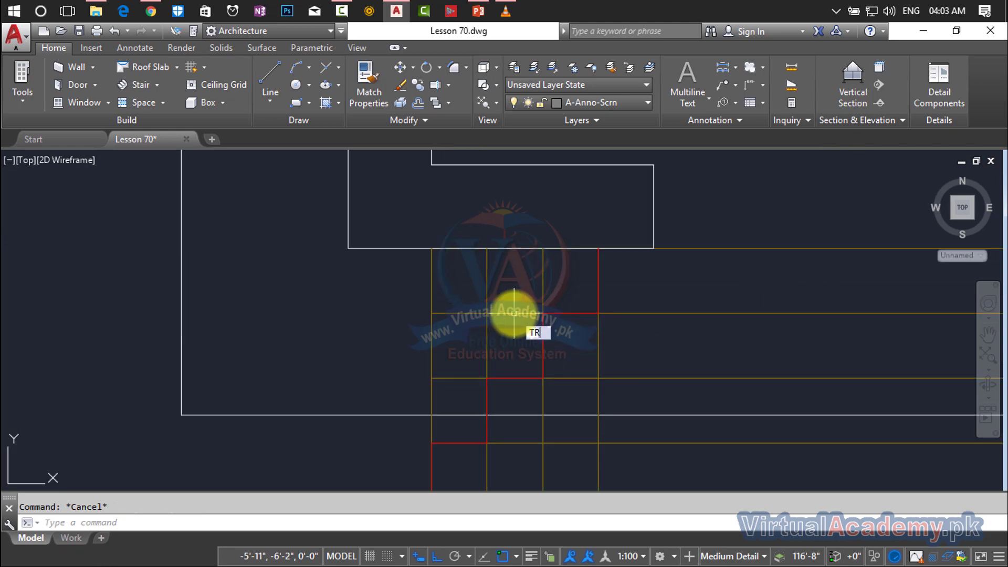
- Start TRIM and cut the crossing yellow grid lines in the central entrance-step area
key("Return")
left_click(558, 288)
left_click(413, 289)
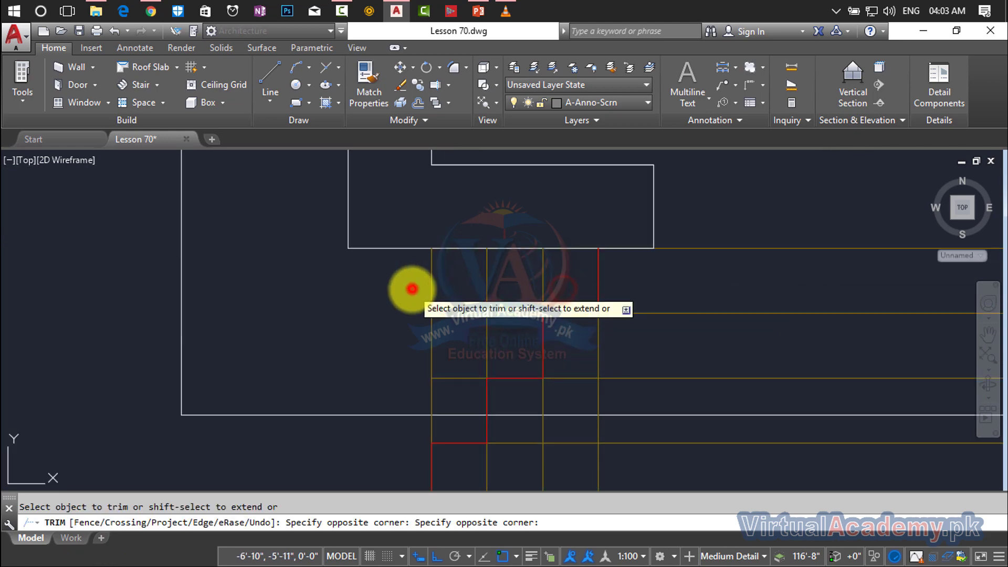
left_click(559, 273)
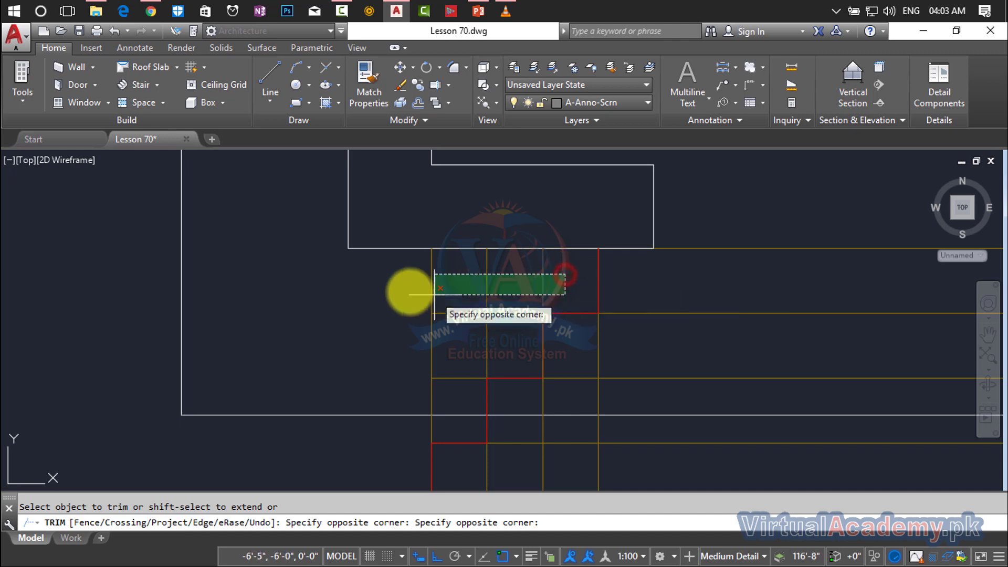
left_click(407, 291)
left_click(507, 328)
left_click(387, 349)
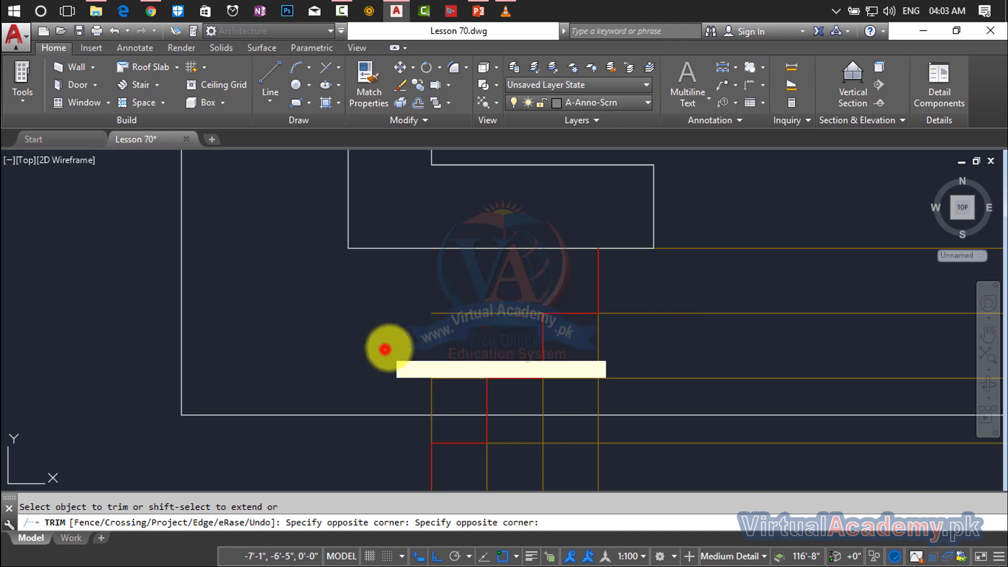
left_click(497, 295)
left_click(467, 322)
- Trim the yellow verticals and horizontals above, inside and below the wall line, through the right side
scroll(506, 287, "down", 1)
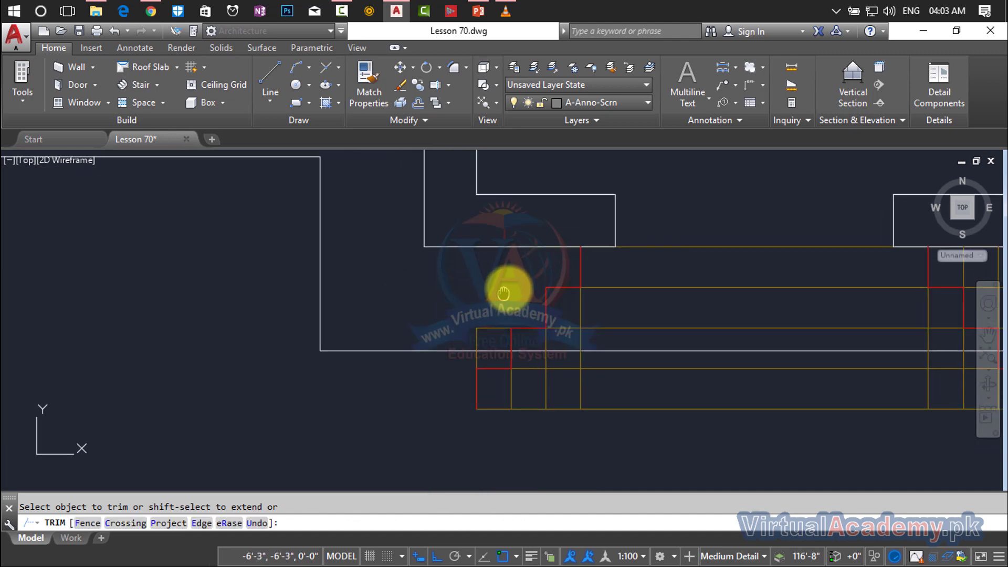
scroll(516, 333, "down", 1)
scroll(515, 333, "up", 6)
left_click(471, 326)
left_click(360, 318)
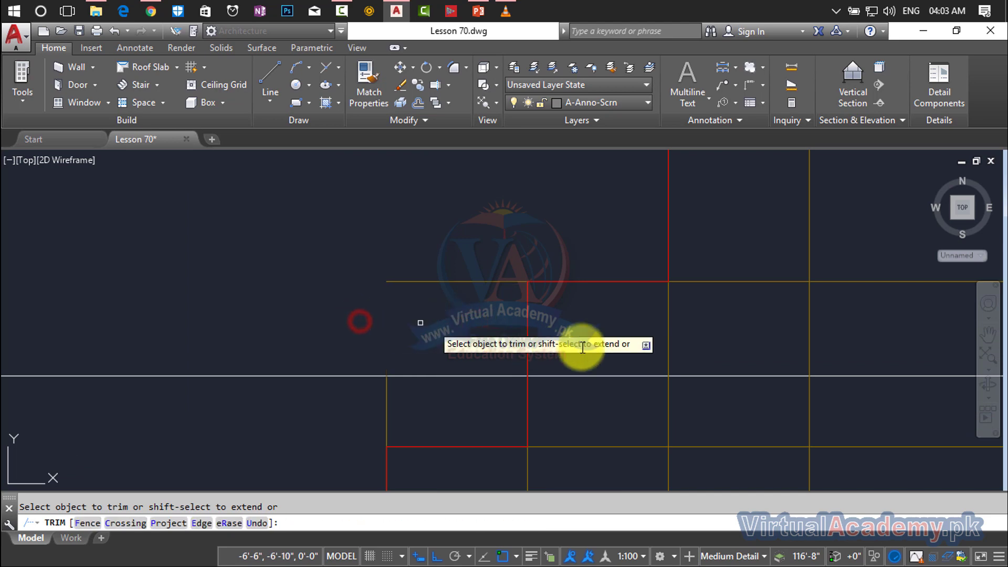
left_click(695, 341)
left_click(617, 342)
left_click(475, 244)
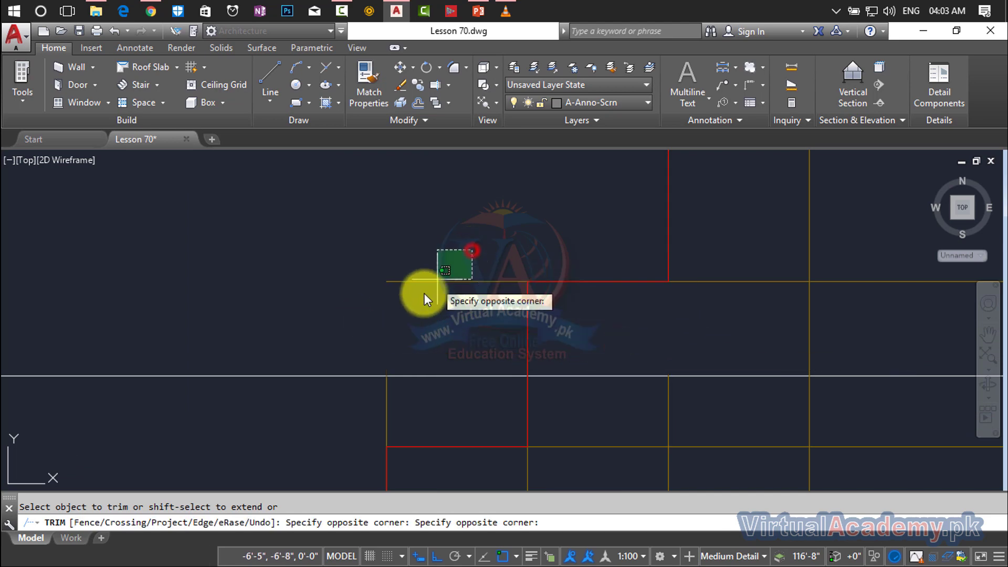
left_click(420, 300)
left_click(710, 411)
left_click(631, 413)
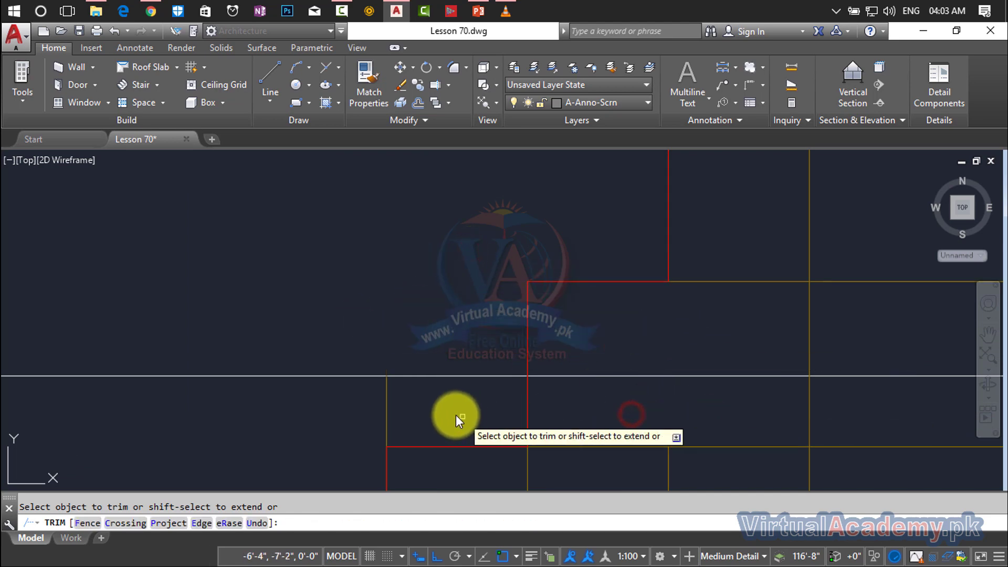
left_click(446, 405)
left_click(362, 421)
left_click(852, 416)
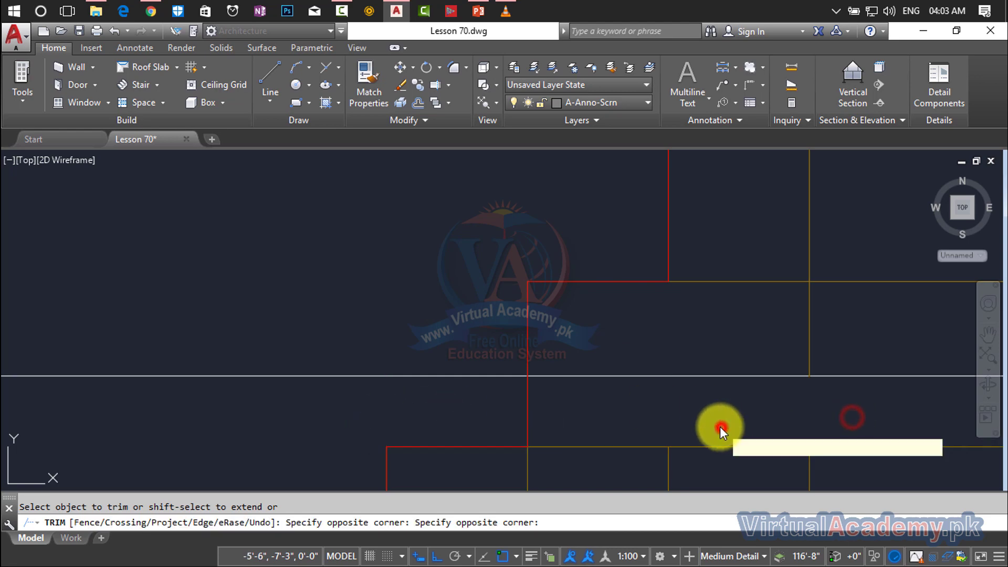
left_click(733, 418)
scroll(733, 417, "down", 5)
- At the other end of the steps, trim the extra grid lines at the step corner and inside the steps
middle_click_drag(733, 418, 439, 331)
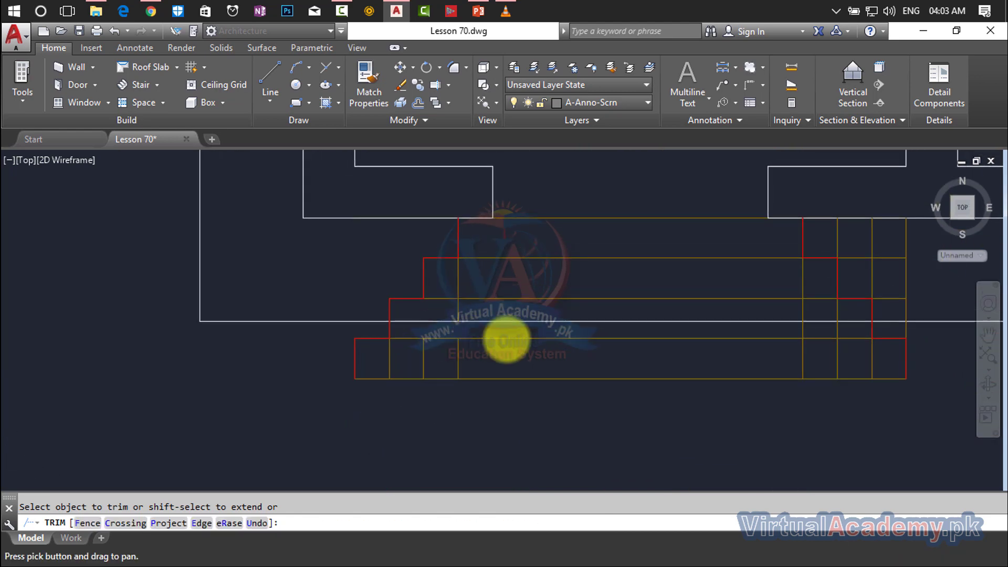
scroll(477, 266, "up", 4)
left_click(481, 273)
left_click(408, 299)
scroll(421, 309, "down", 2)
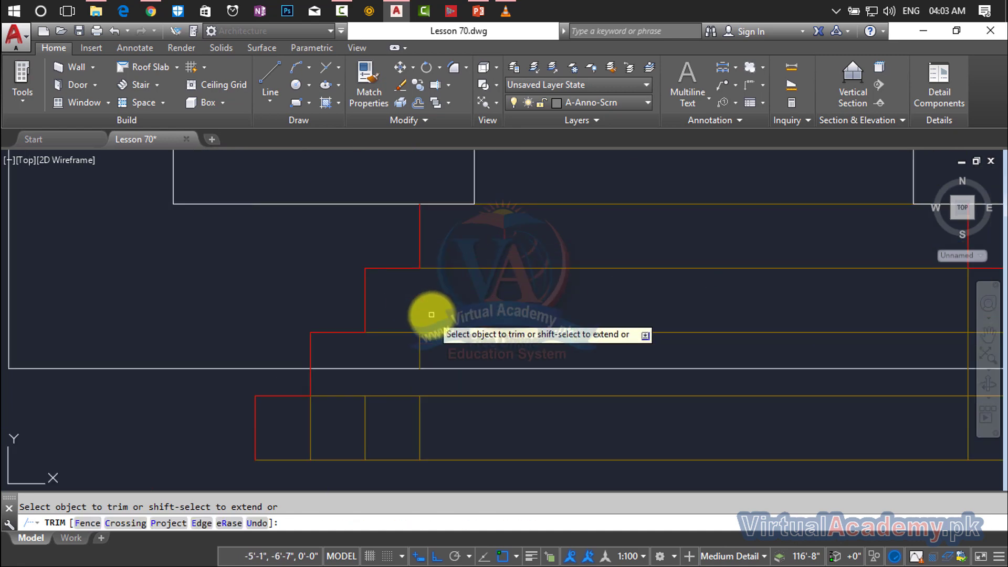
scroll(439, 327, "down", 2)
scroll(418, 336, "up", 5)
left_click(418, 336)
left_click(338, 362)
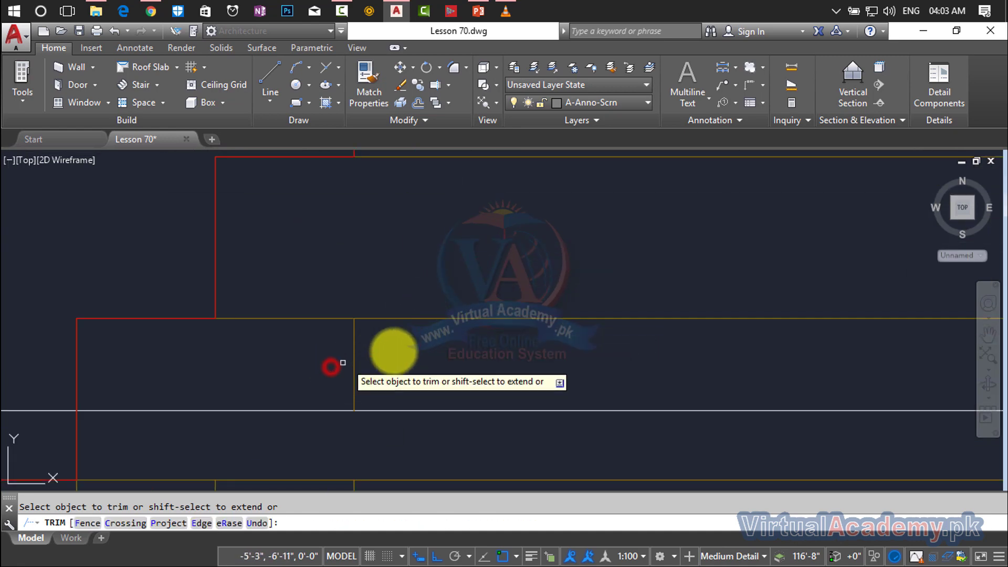
scroll(357, 363, "down", 3)
scroll(729, 365, "up", 2)
scroll(788, 347, "up", 2)
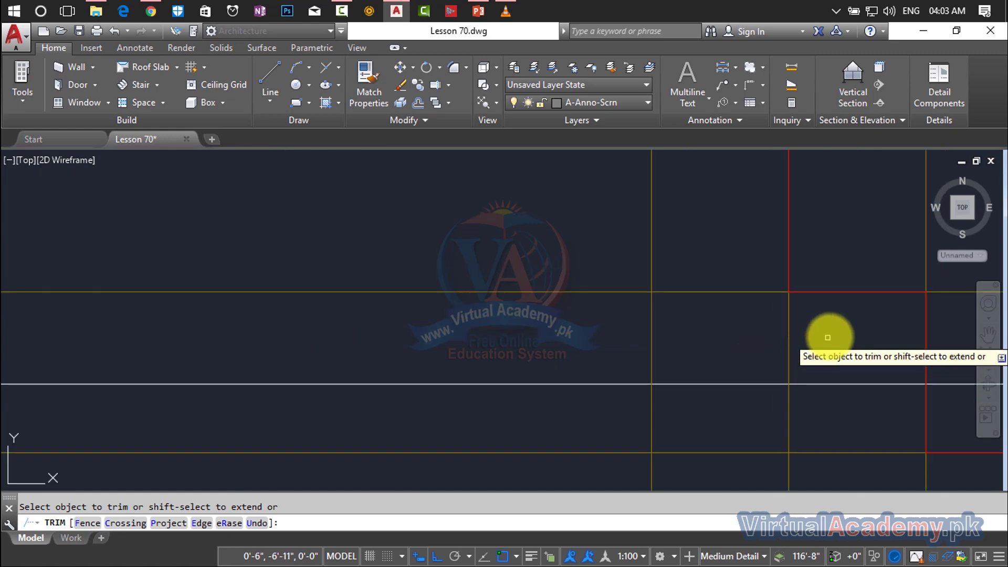
left_click(828, 335)
left_click(580, 349)
- Trim the remaining yellow segments inside the step outlines, including the bottom step's inner line
scroll(598, 346, "down", 2)
scroll(619, 321, "up", 2)
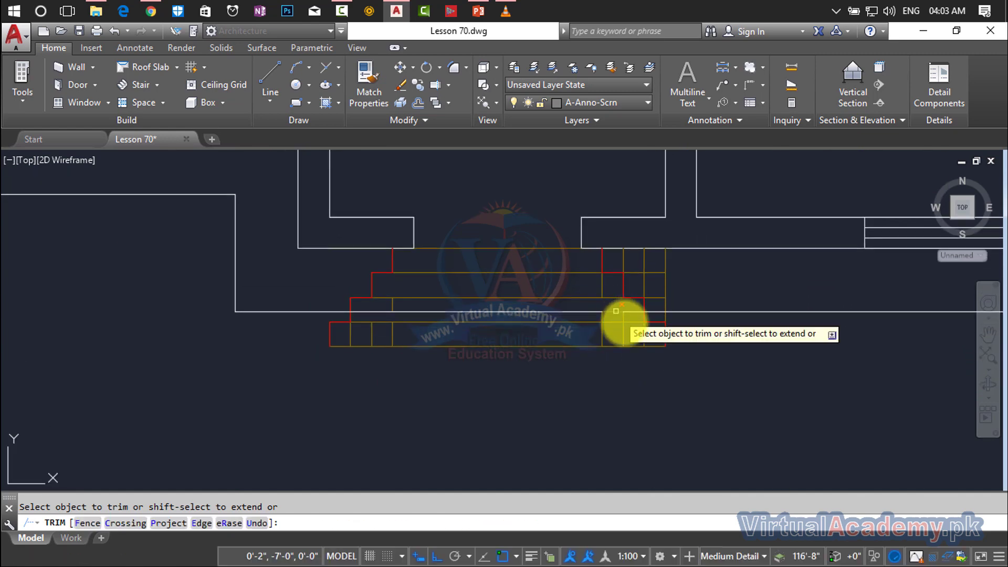
scroll(632, 330, "up", 2)
left_click(626, 303)
left_click(420, 314)
scroll(451, 320, "down", 3)
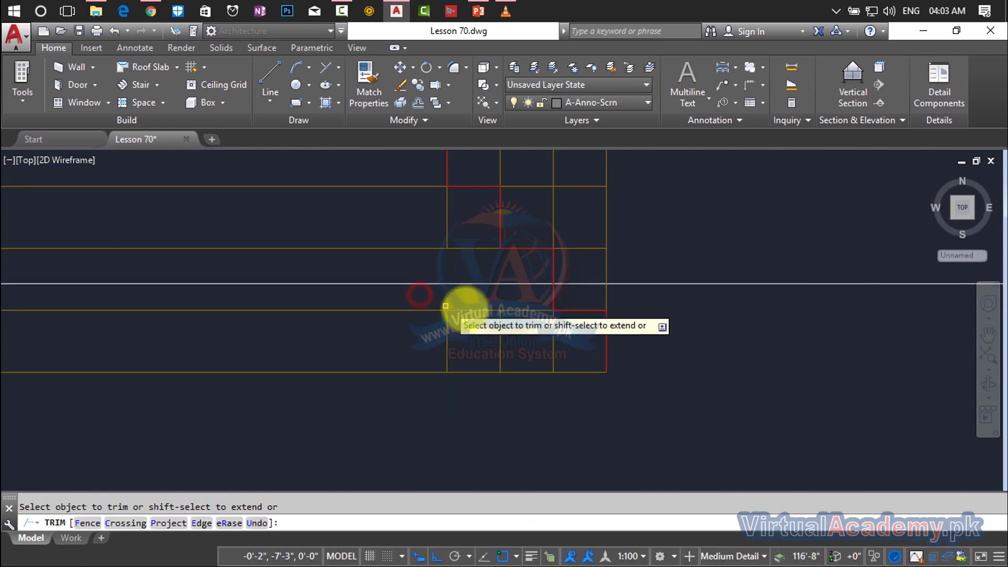
scroll(945, 372, "up", 1)
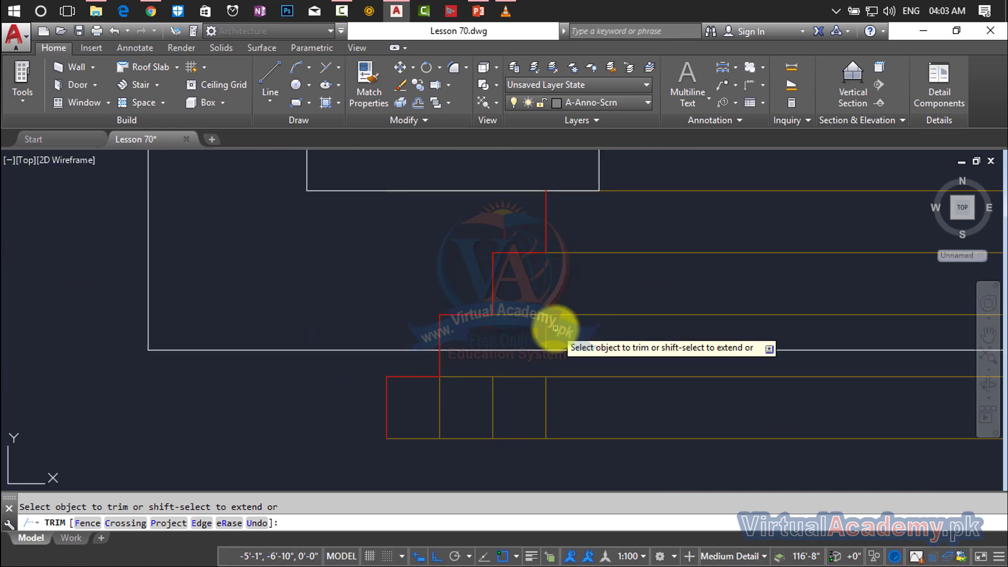
scroll(536, 300, "up", 3)
left_click(526, 269)
left_click(413, 341)
scroll(567, 341, "down", 3)
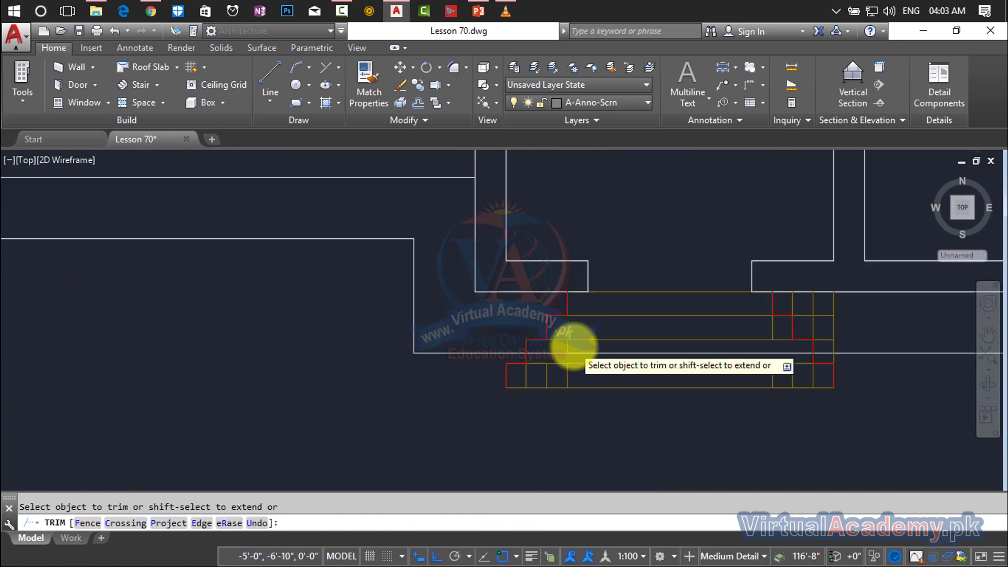
scroll(545, 330, "up", 2)
left_click(546, 305)
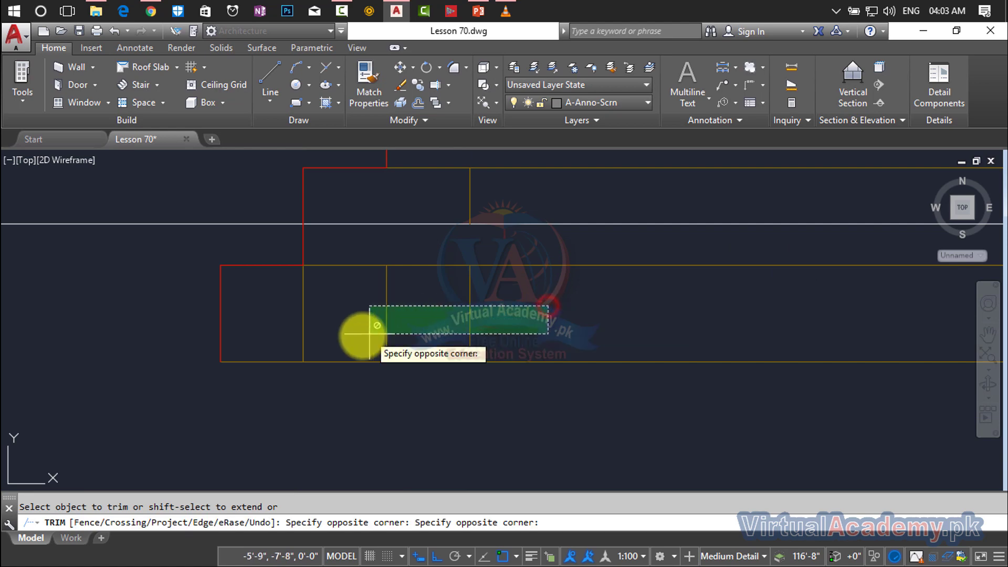
left_click(362, 336)
left_click(343, 310)
left_click(304, 318)
scroll(536, 367, "down", 3)
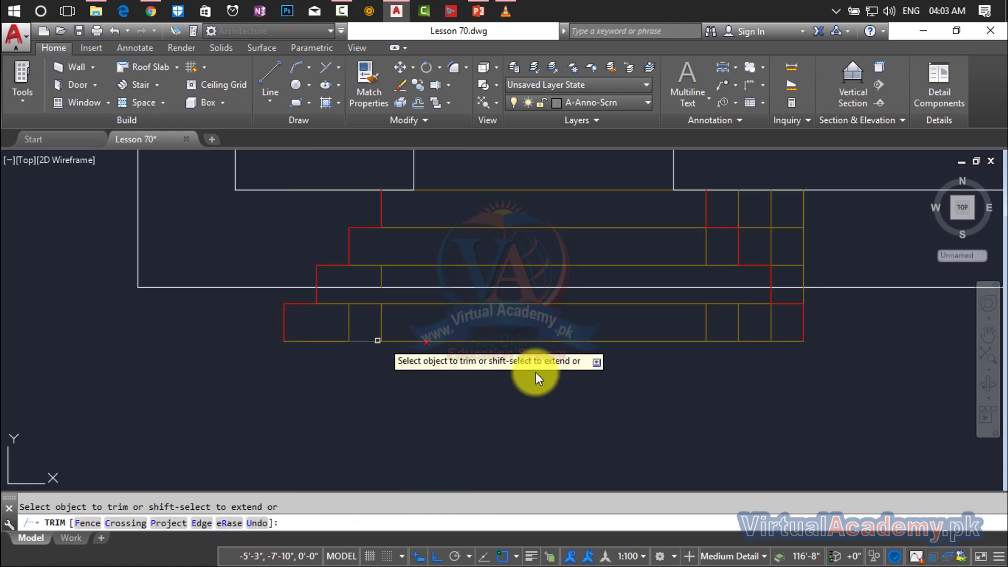
scroll(785, 329, "up", 2)
left_click(764, 326)
left_click(725, 351)
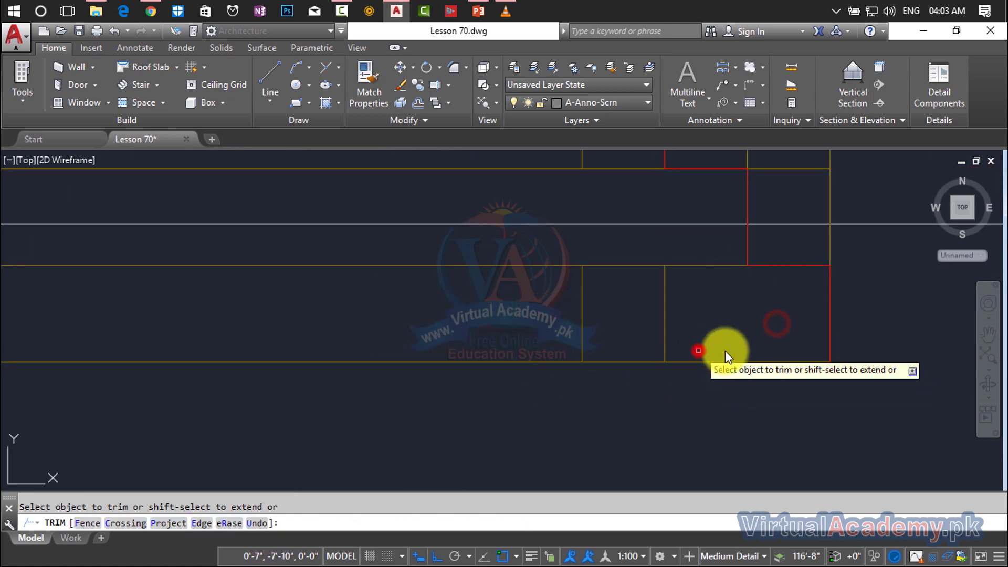
scroll(725, 350, "down", 3)
- At the right end of the steps, trim the yellow segments extending beyond the step edges
middle_click_drag(720, 353, 582, 399)
scroll(554, 352, "up", 2)
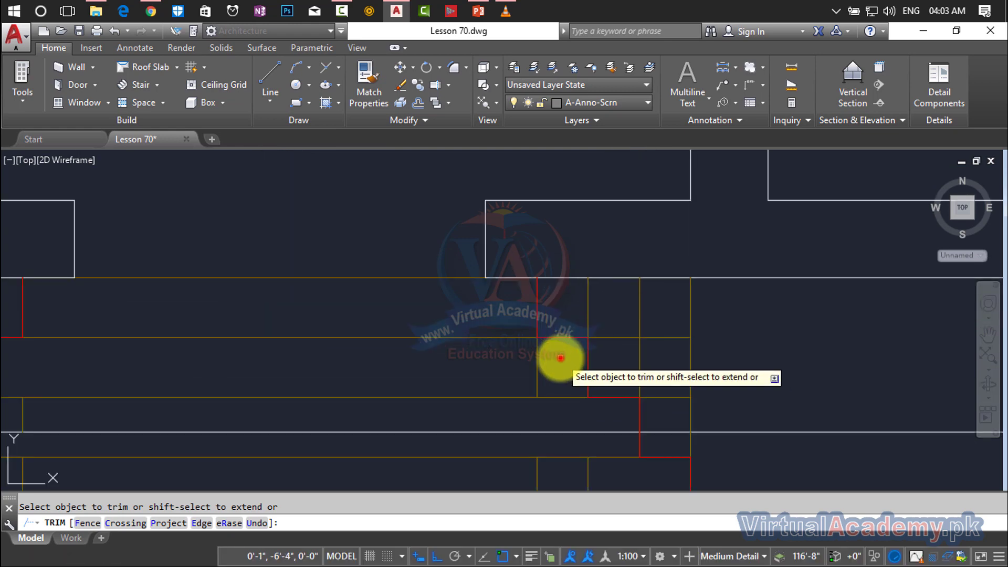
left_click(493, 382)
left_click(573, 360)
left_click(672, 318)
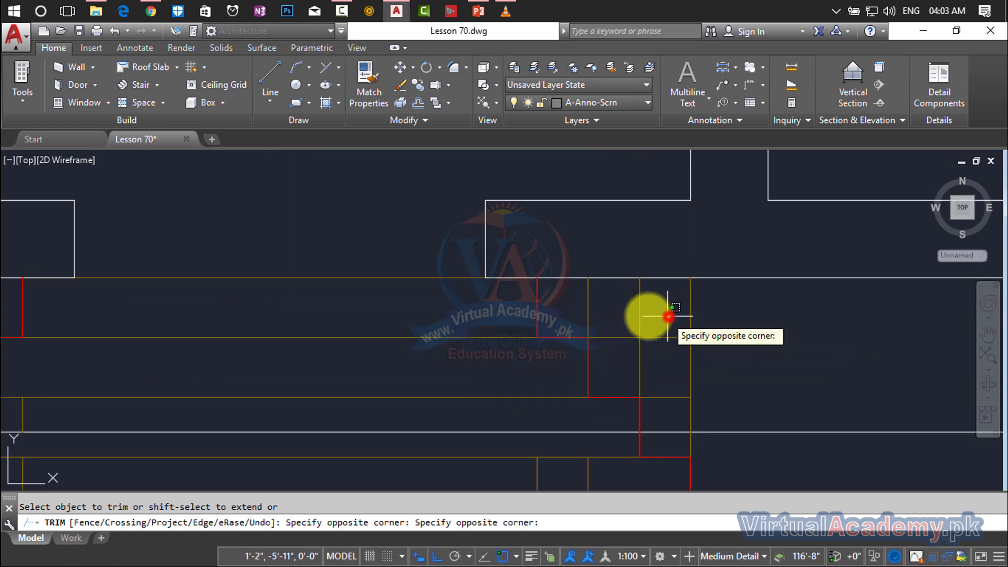
left_click(573, 311)
left_click(726, 311)
left_click(624, 315)
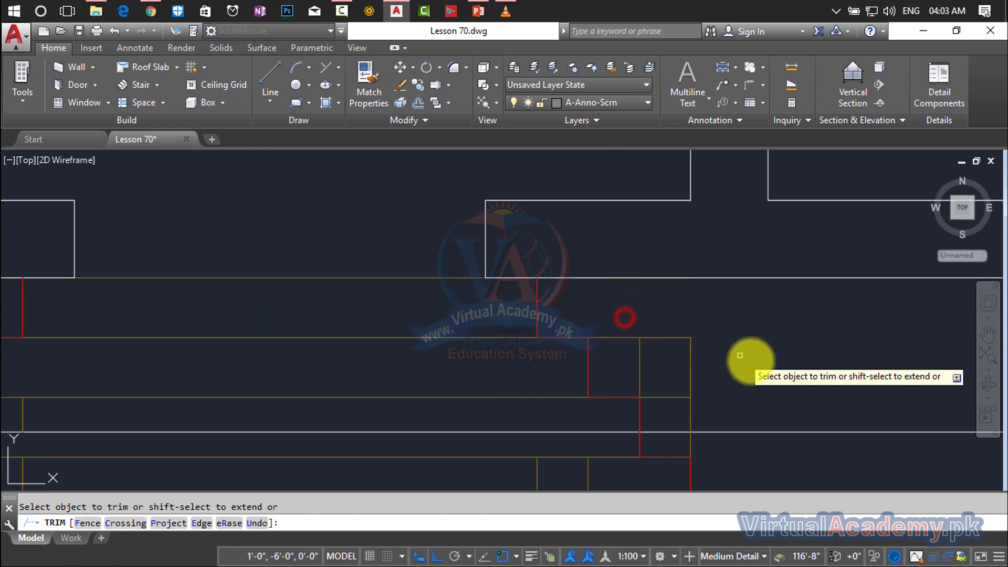
left_click(756, 362)
left_click(617, 368)
left_click(703, 316)
left_click(650, 352)
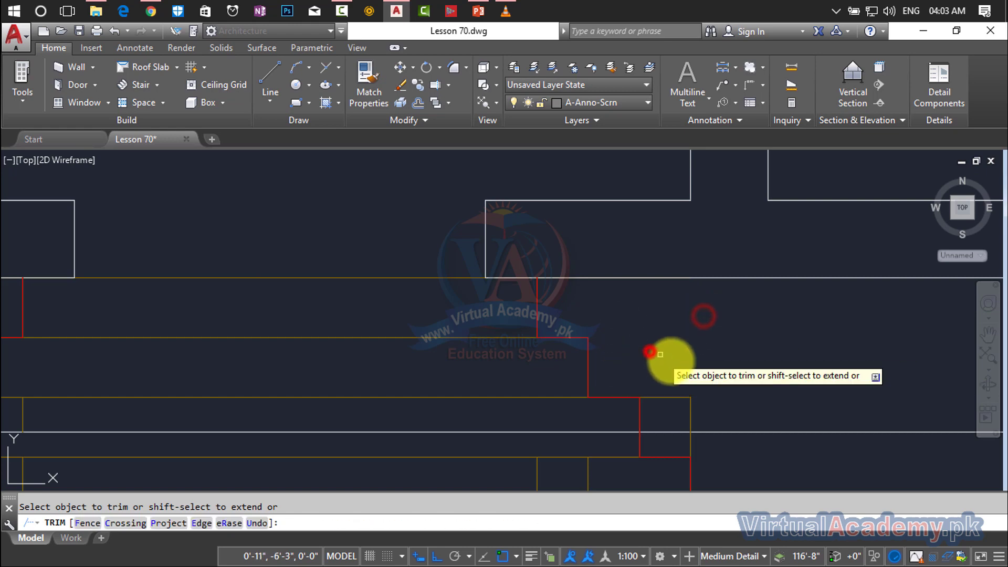
left_click(676, 409)
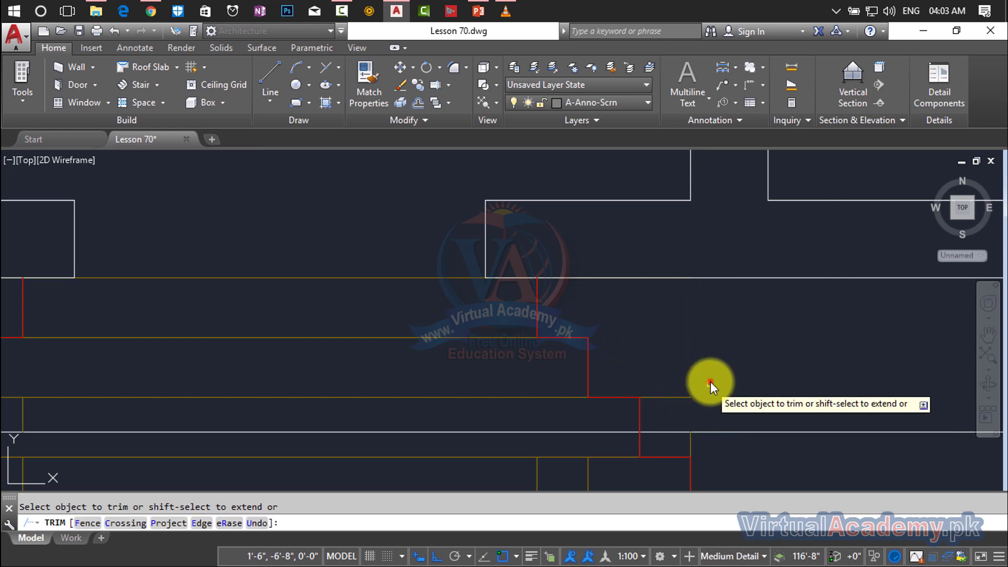
left_click(710, 379)
left_click(673, 405)
scroll(677, 410, "up", 2)
left_click(719, 443)
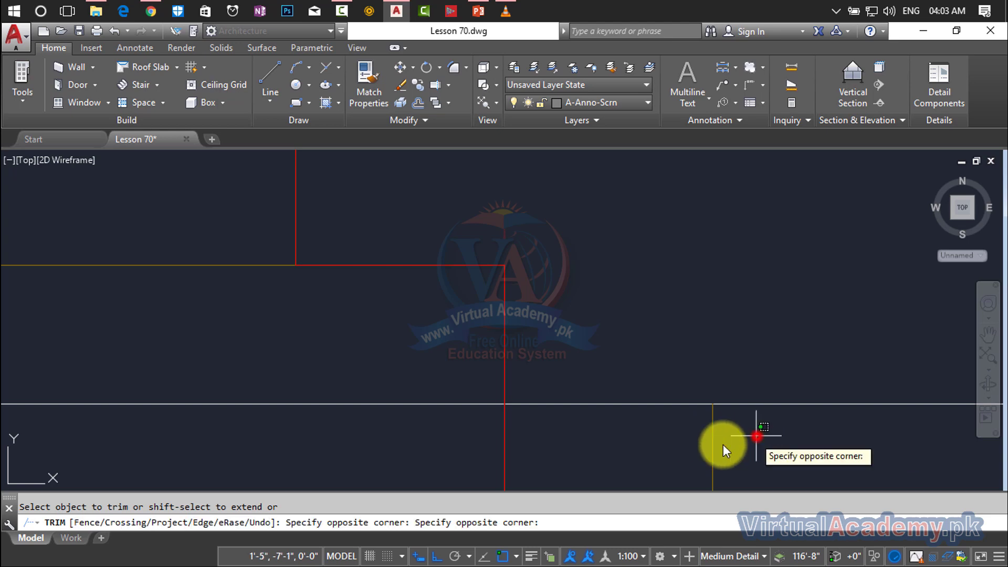
left_click(684, 451)
scroll(684, 452, "down", 2)
middle_click_drag(684, 452, 825, 319)
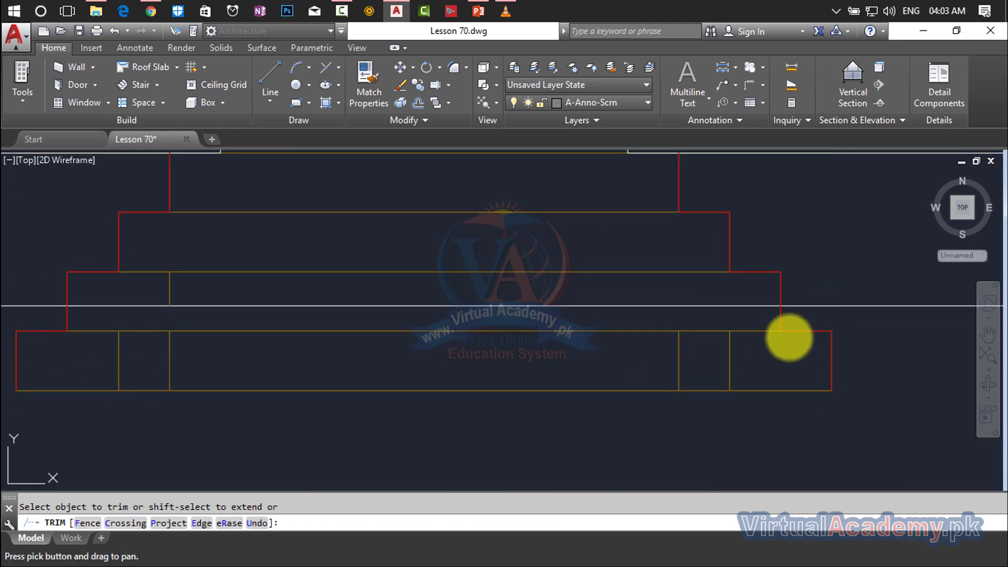
- Erase the four leftover verticals in the bottom step and the one in the second step
key("Escape")
left_click(735, 358)
left_click(107, 360)
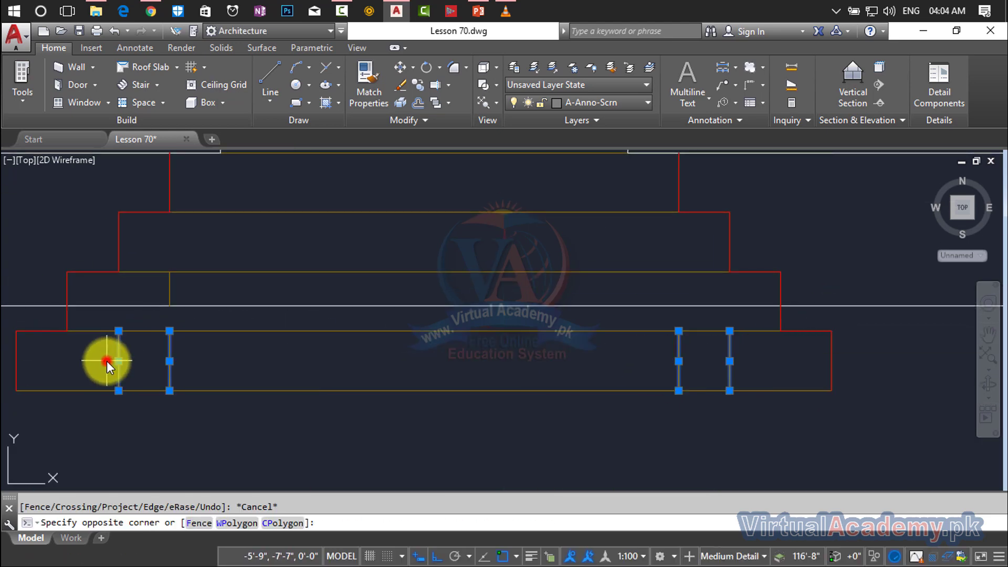
key("Delete")
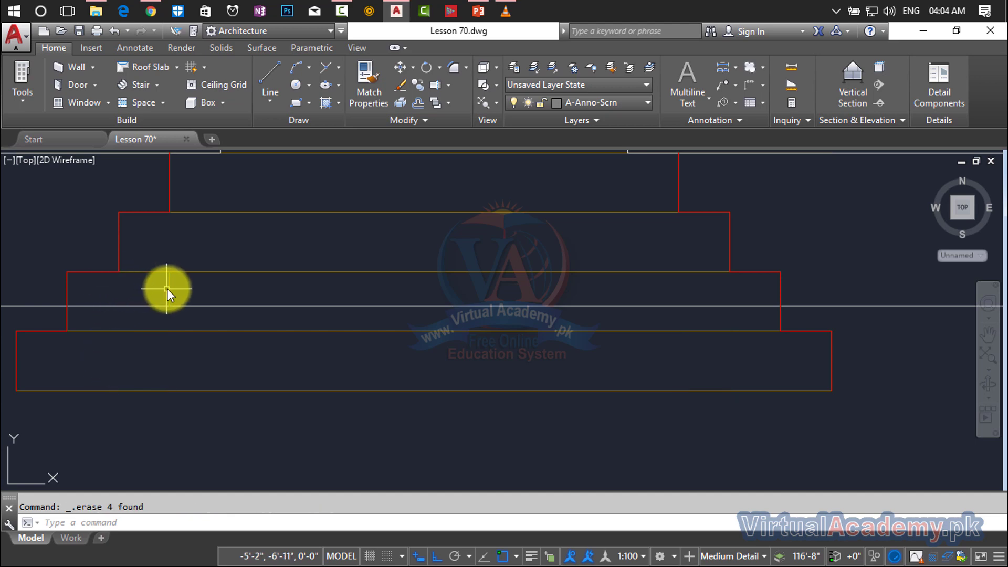
left_click(168, 287)
key("Delete")
scroll(264, 292, "down", 2)
middle_click_drag(329, 328, 443, 318)
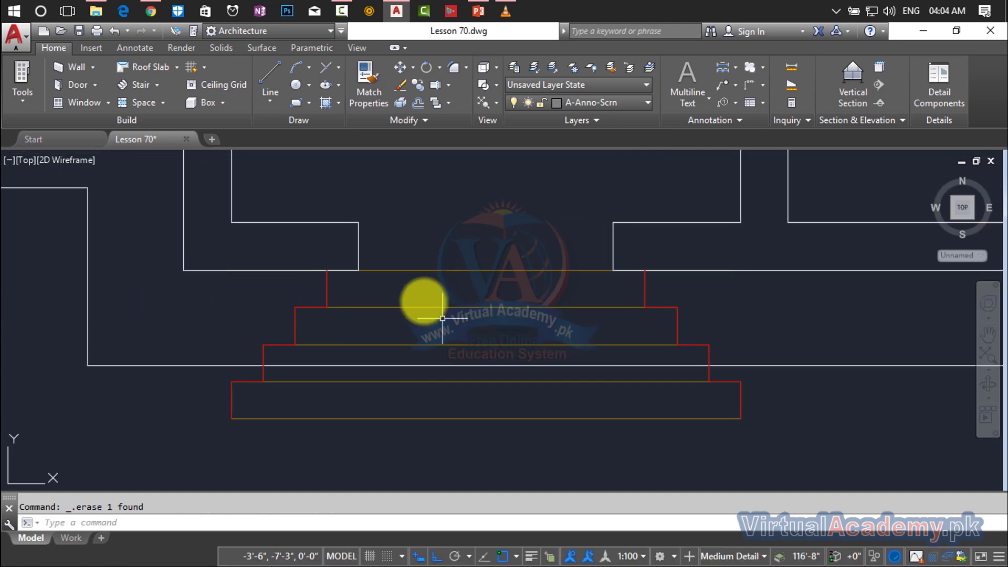
scroll(414, 292, "up", 4)
scroll(413, 291, "down", 5)
scroll(404, 308, "up", 3)
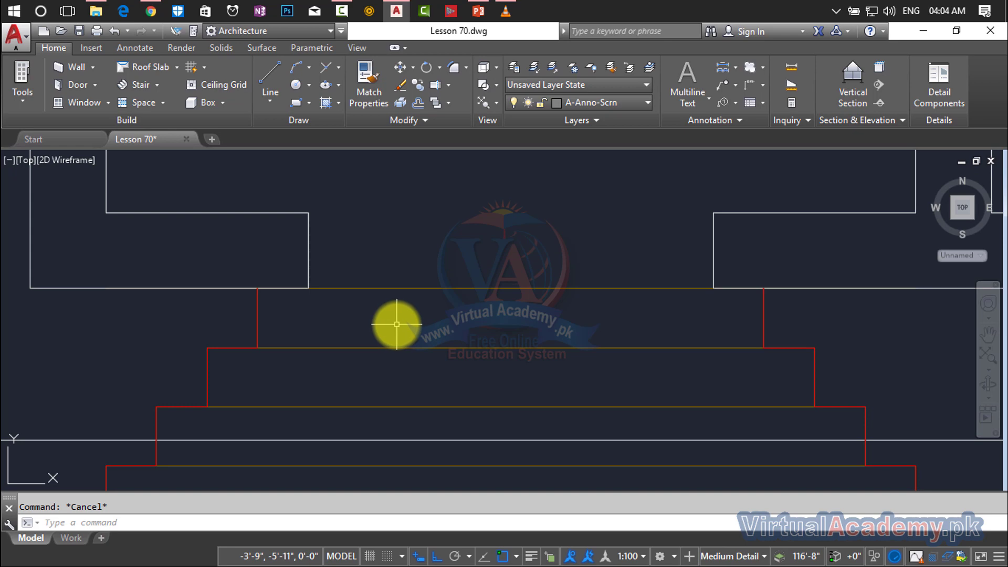
scroll(395, 322, "down", 2)
scroll(415, 301, "down", 2)
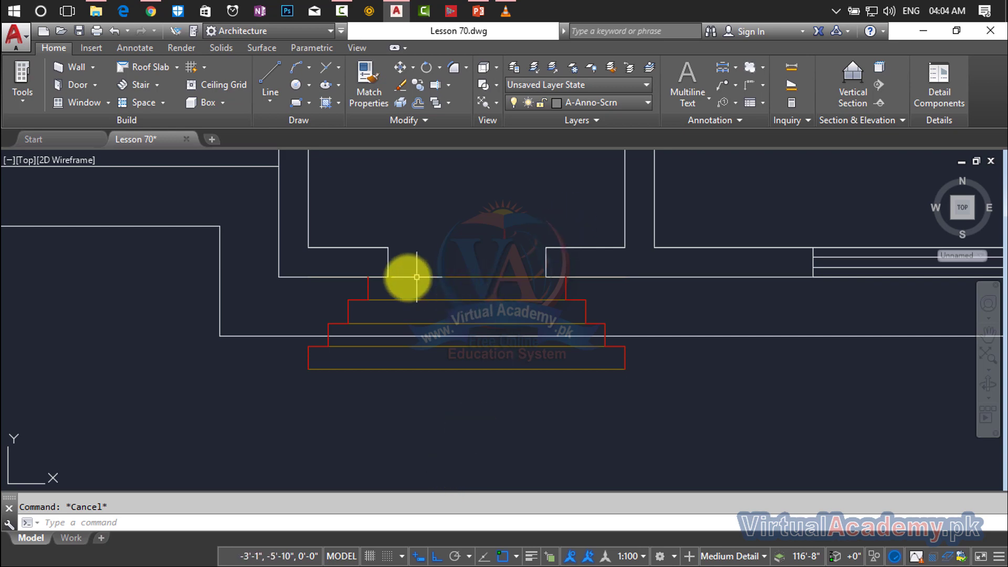
scroll(394, 277, "up", 5)
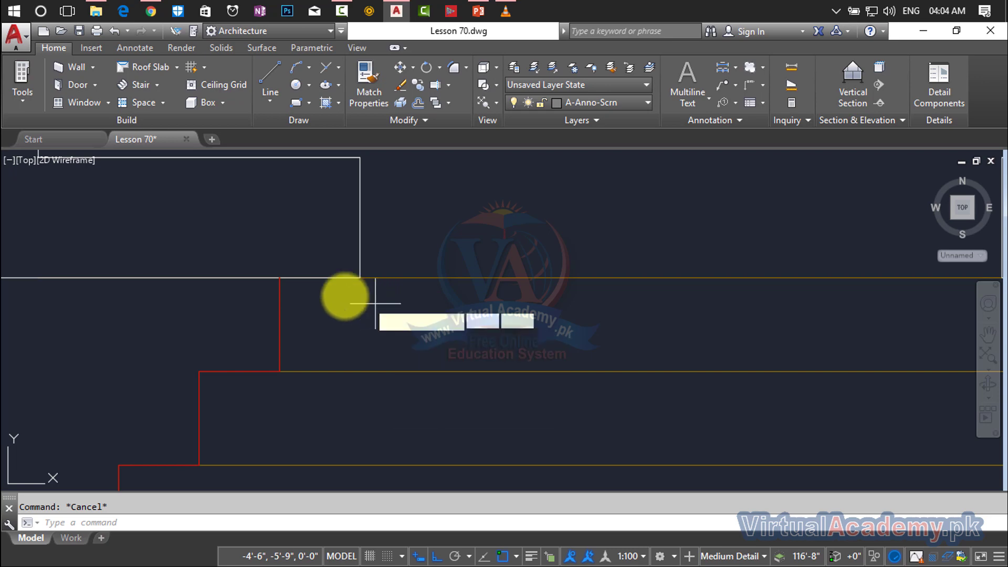
- Finish the step-outline polyline from the top step corner to its final corner
key("Return")
left_click(279, 276)
scroll(592, 304, "down", 3)
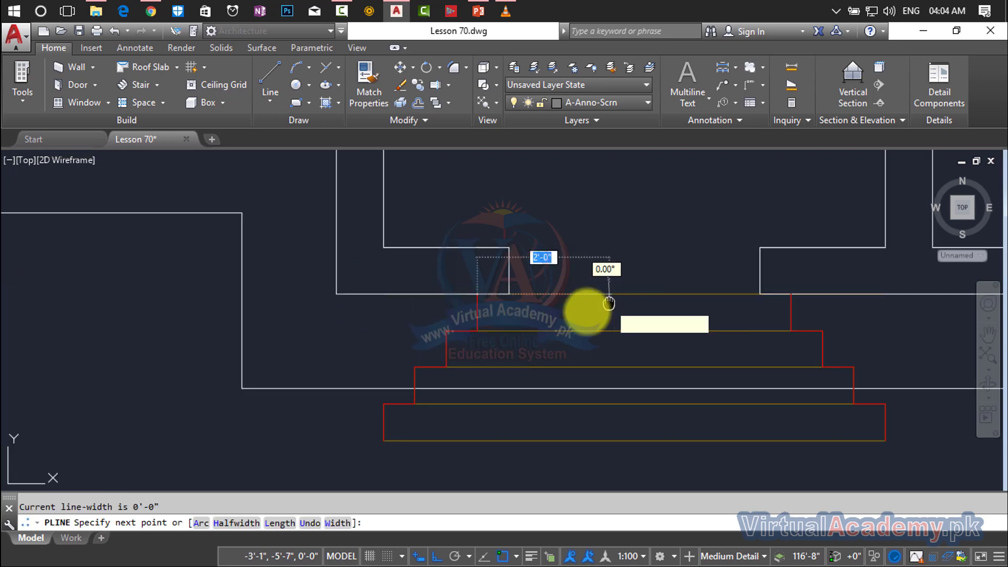
middle_click_drag(585, 309, 428, 344)
scroll(483, 342, "up", 4)
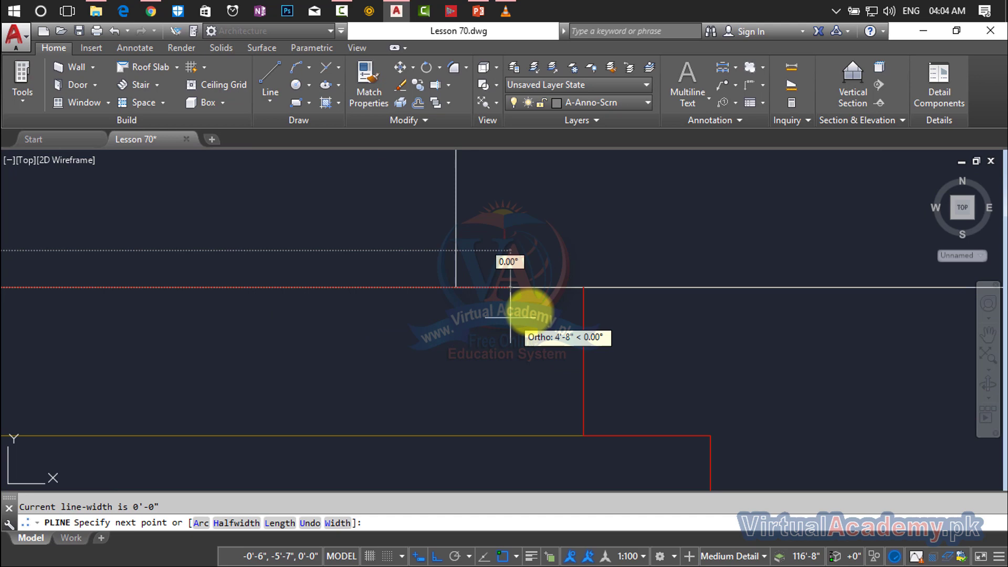
left_click(581, 289)
key("Return")
middle_click_drag(573, 367, 700, 331)
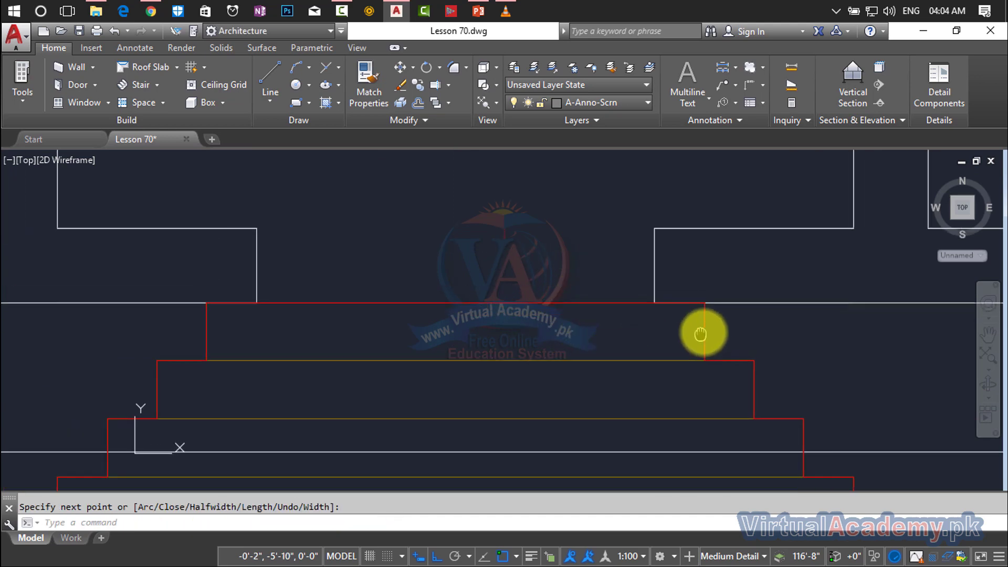
middle_click_drag(654, 362, 721, 325)
- Try a BO boundary inside a lower step, which fails, and cancel it
key("Escape")
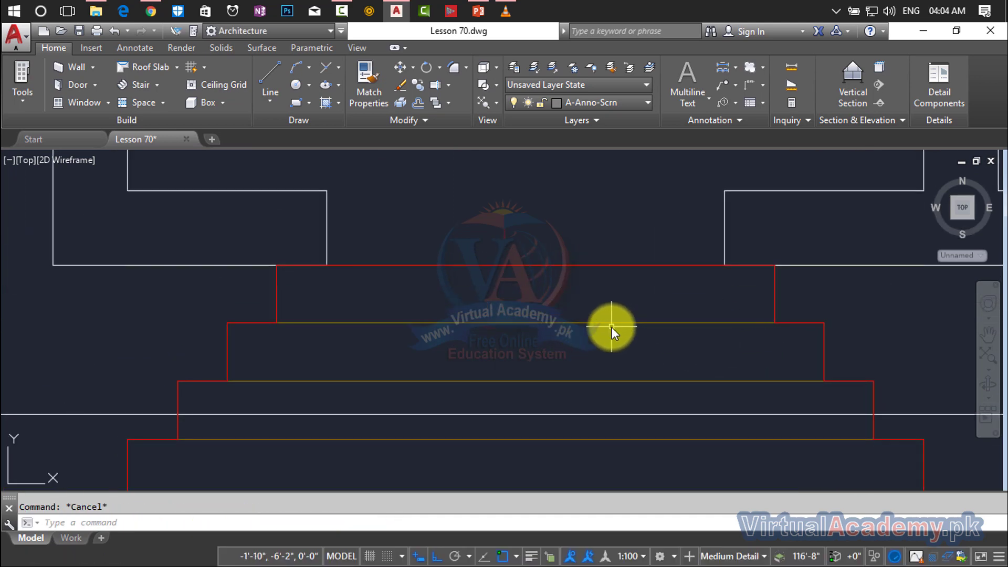
type("bo")
key("Return")
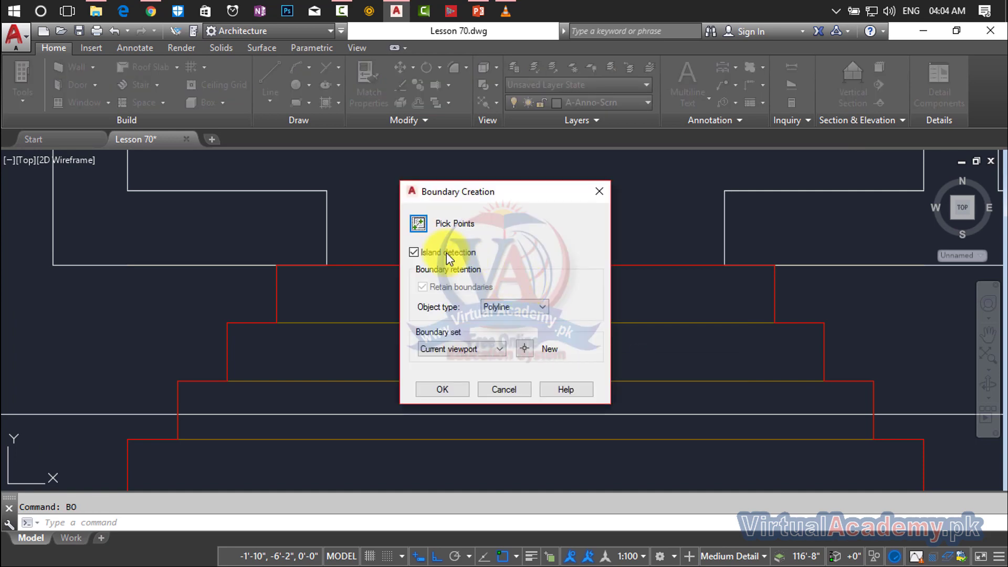
left_click(419, 224)
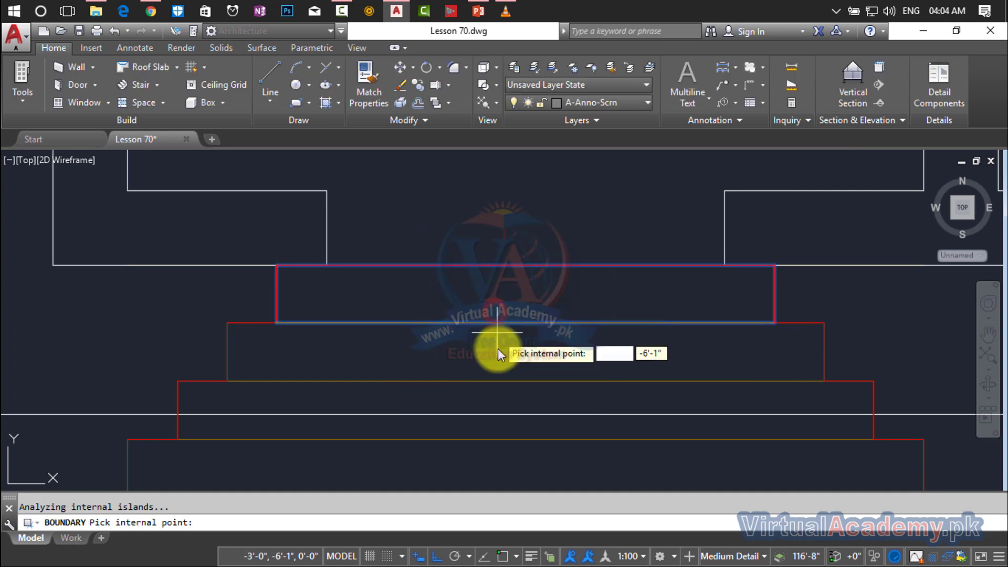
middle_click_drag(499, 351, 598, 216)
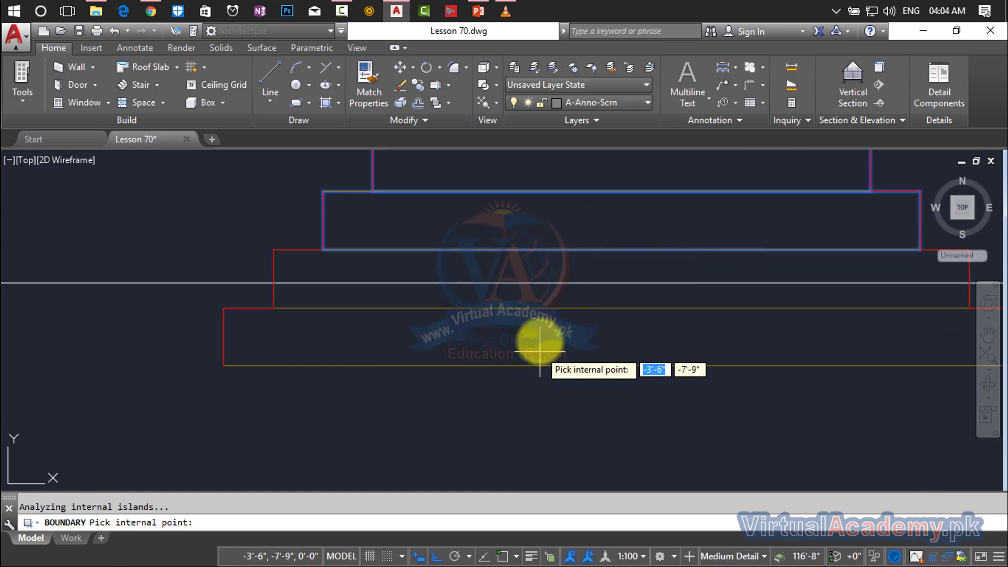
left_click(535, 342)
left_click(624, 318)
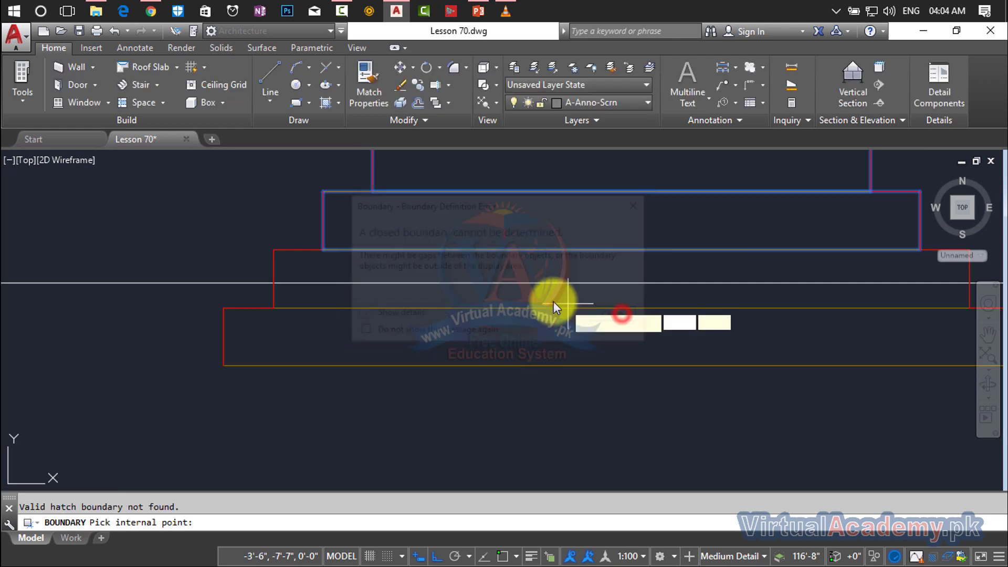
scroll(445, 275, "up", 4)
scroll(445, 275, "down", 2)
middle_click_drag(445, 275, 574, 308)
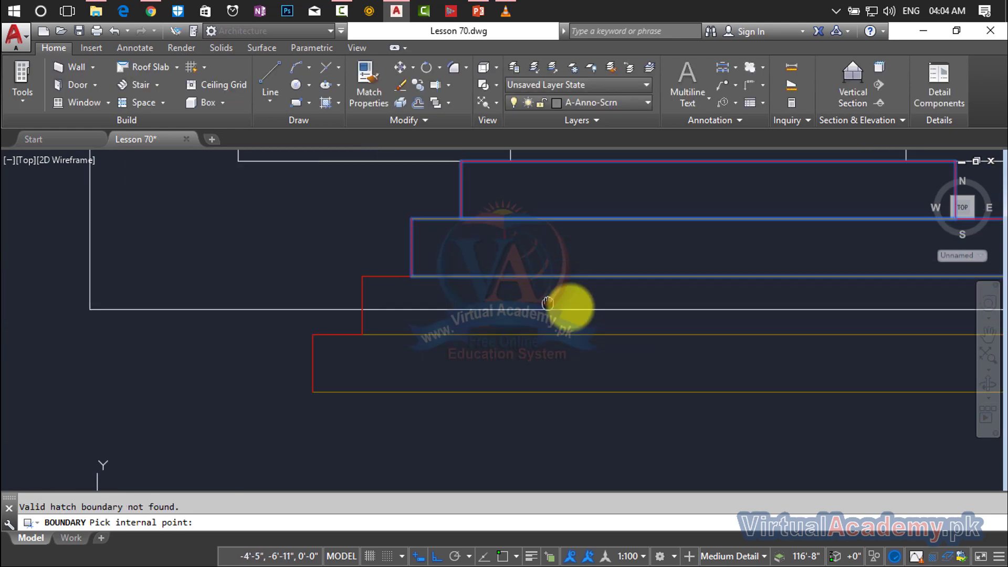
scroll(574, 308, "down", 3)
key("Escape")
- Trim away the wall-line segment running through the third step using TR
left_click(530, 316)
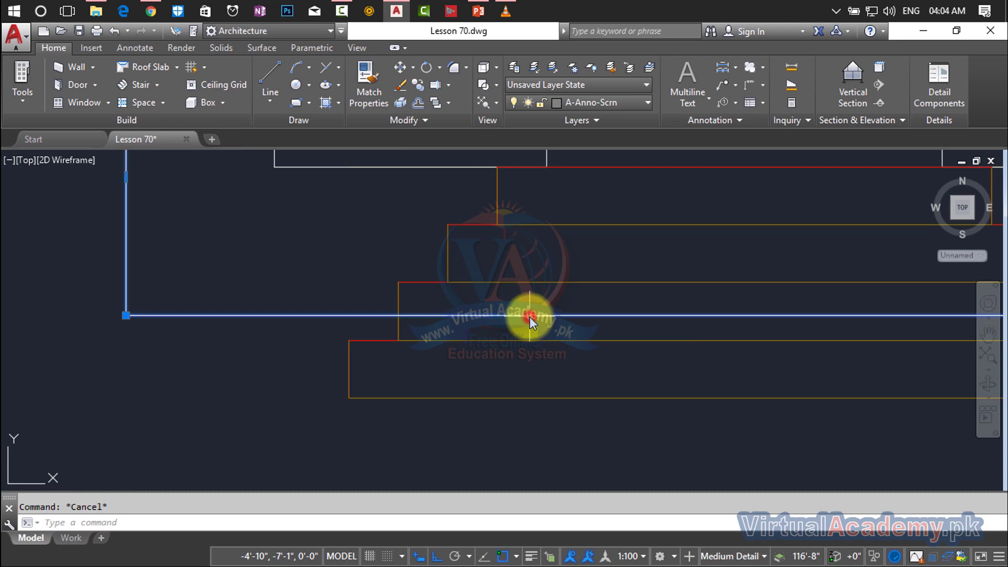
scroll(531, 316, "down", 2)
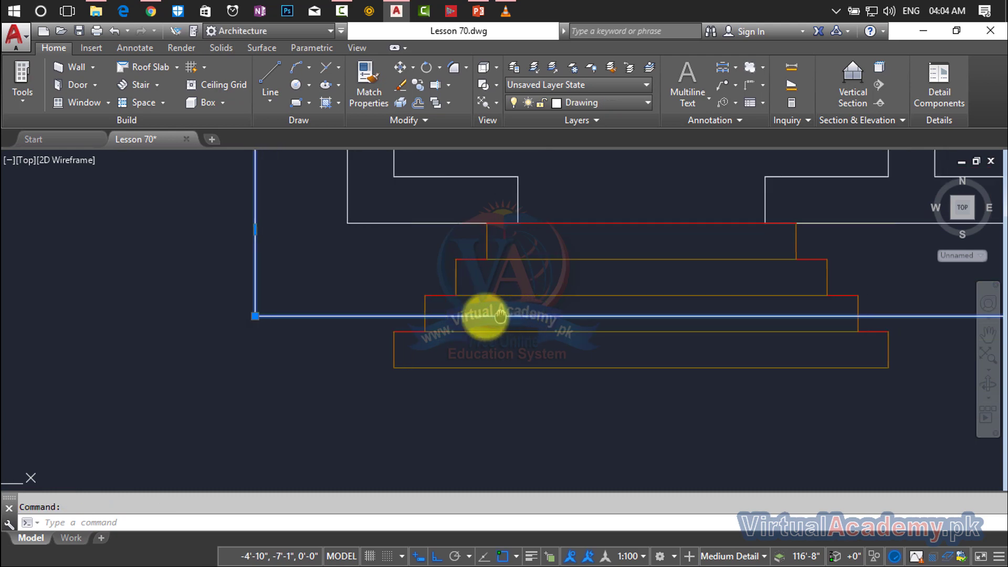
scroll(483, 315, "down", 2)
scroll(472, 315, "down", 2)
key("Escape")
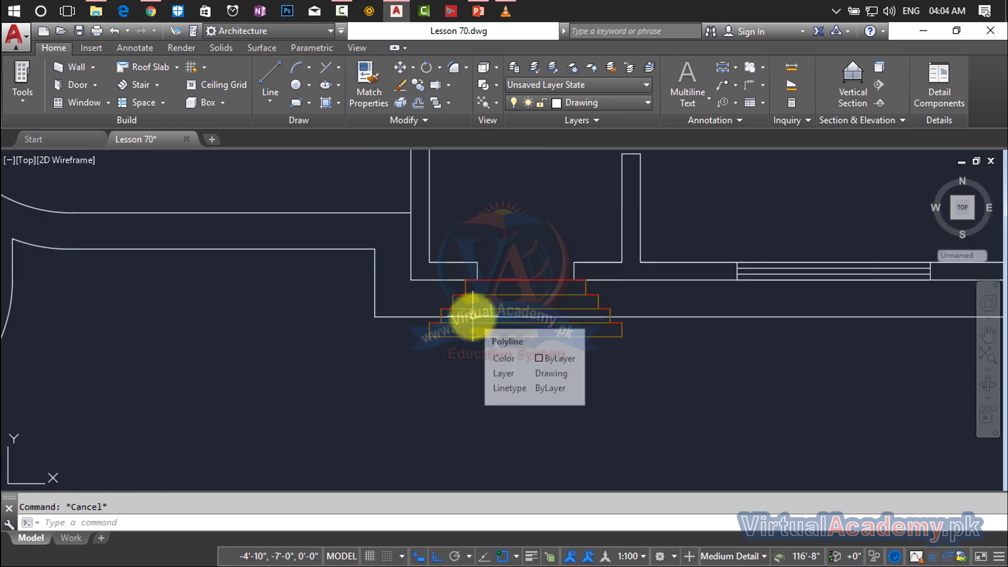
scroll(472, 316, "up", 5)
type("tr")
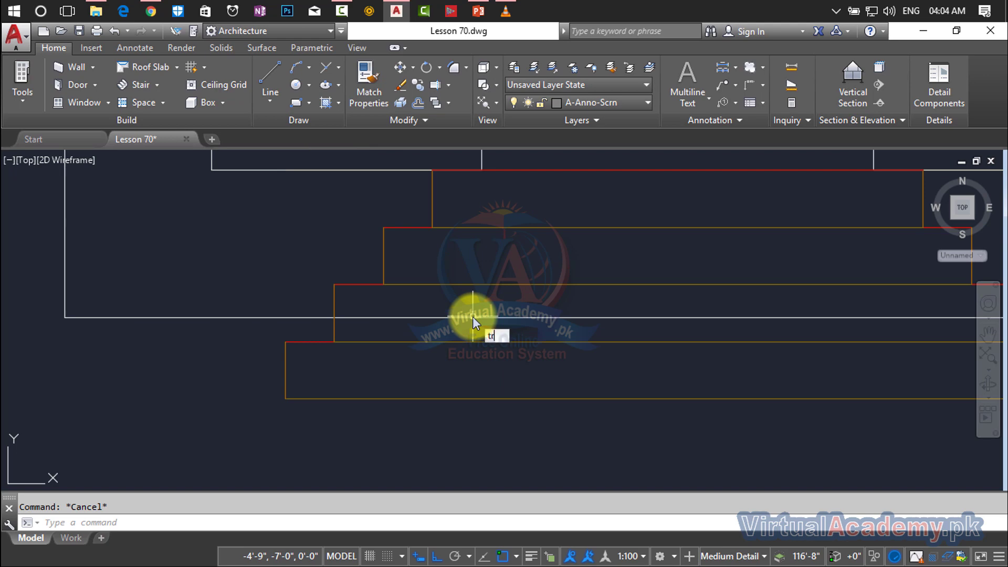
key("Return")
key("Return")
left_click(473, 316)
scroll(467, 316, "down", 3)
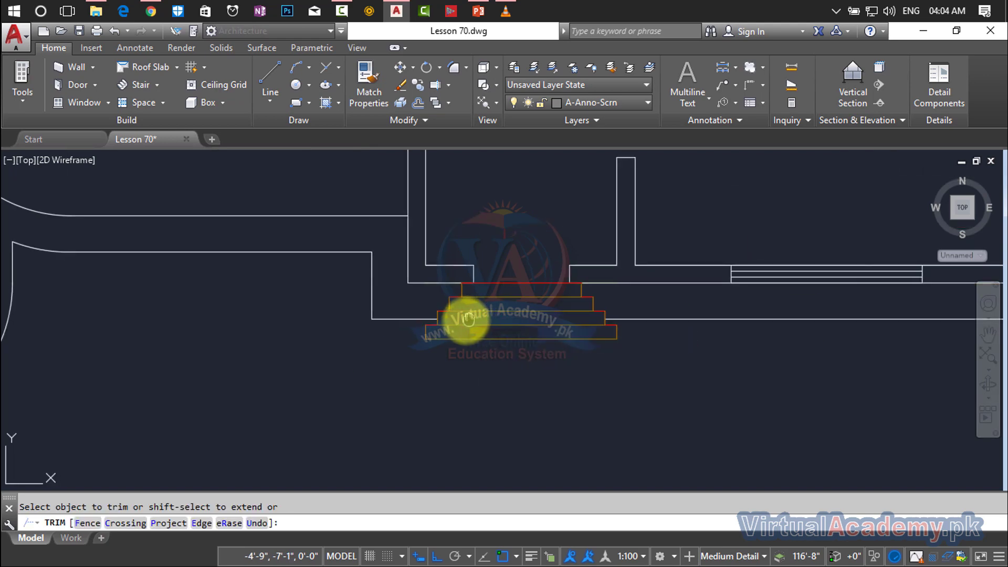
scroll(461, 324, "up", 3)
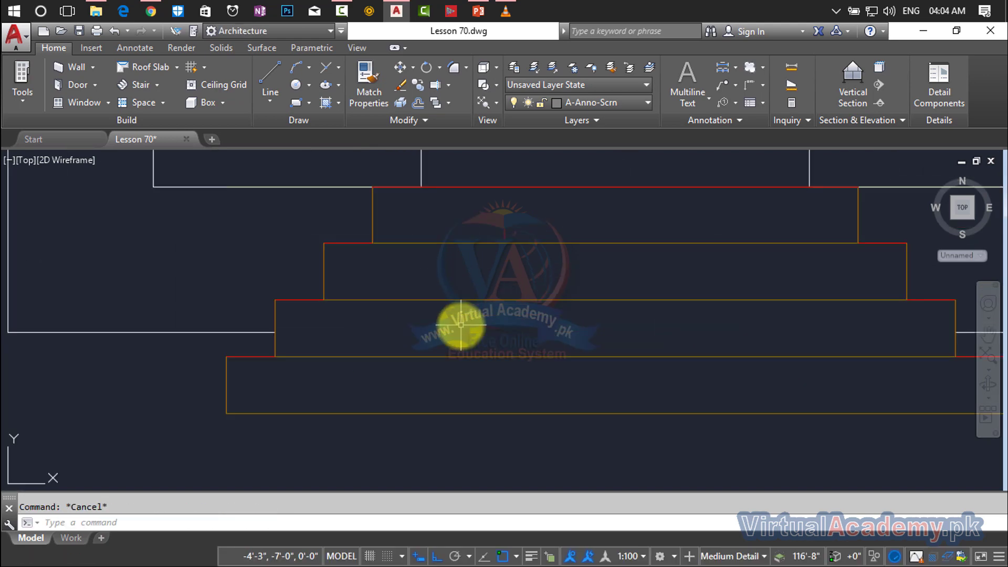
type("c")
key("Escape")
- Run BOundary and pick inside each of the four step tiers to outline them
type("o")
key("Return")
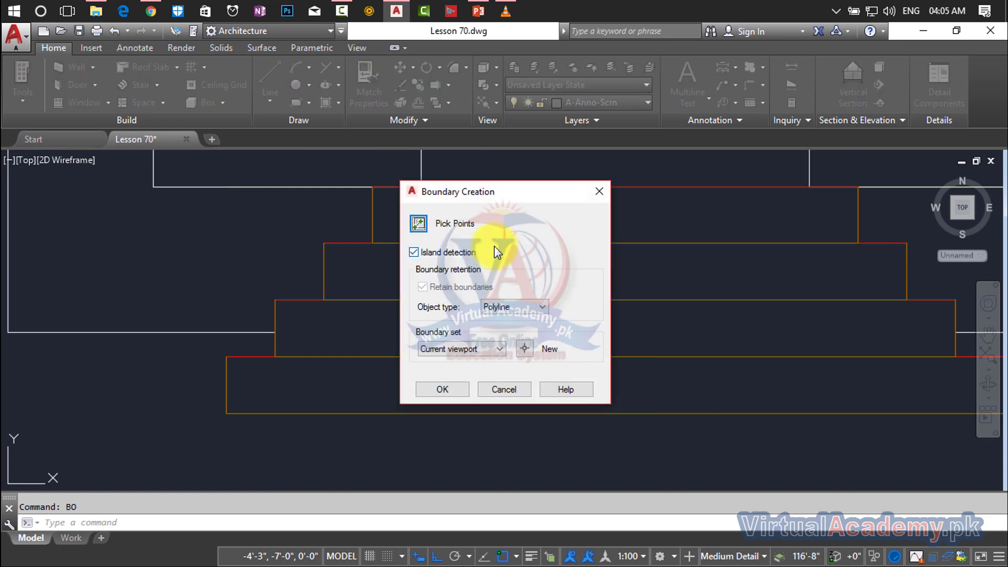
left_click(419, 224)
left_click(518, 225)
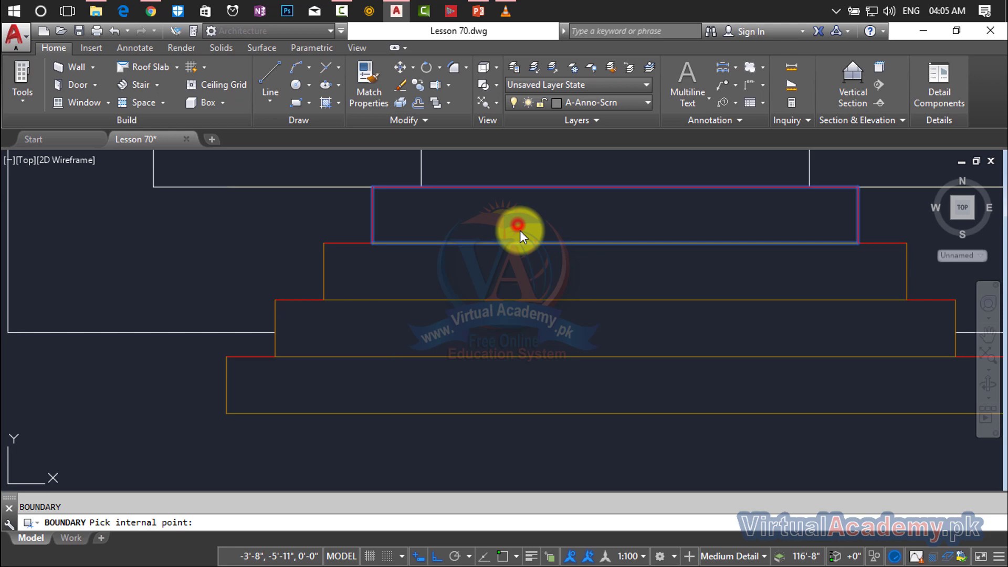
left_click(524, 272)
left_click(525, 328)
left_click(521, 385)
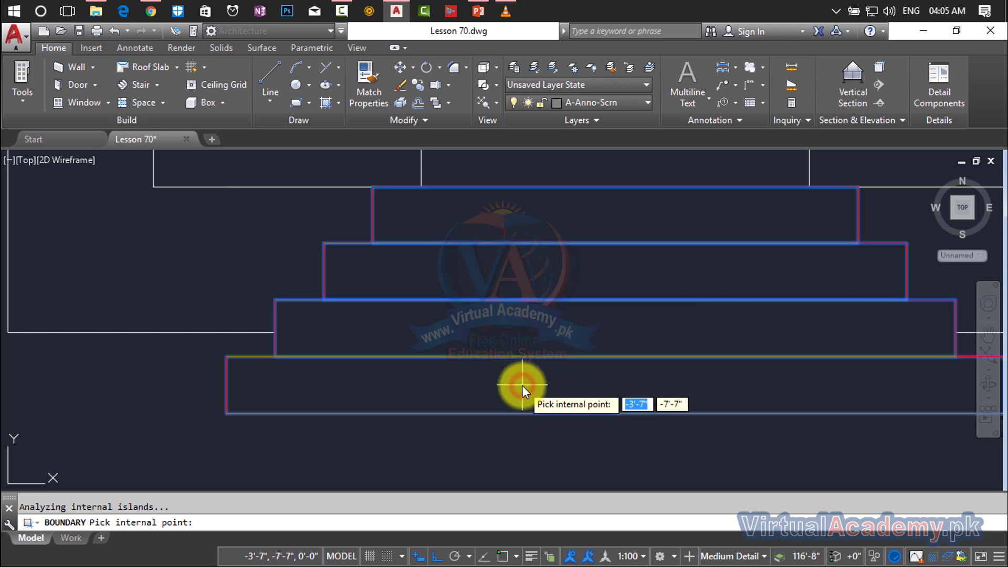
key("Return")
- Switch the viewport to the SW Isometric 3D view
scroll(479, 420, "down", 1)
scroll(486, 414, "down", 2)
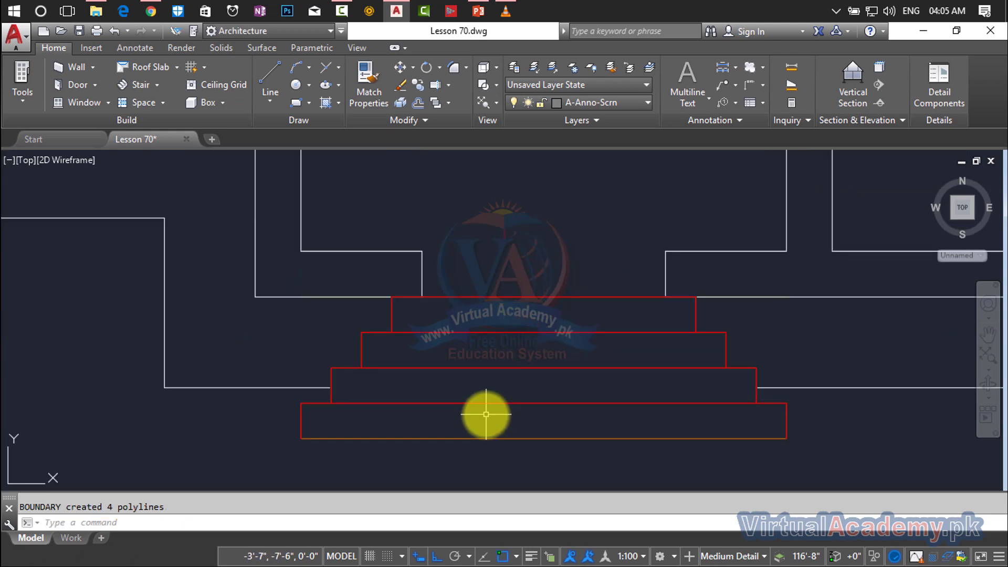
key("Escape")
scroll(486, 414, "down", 2)
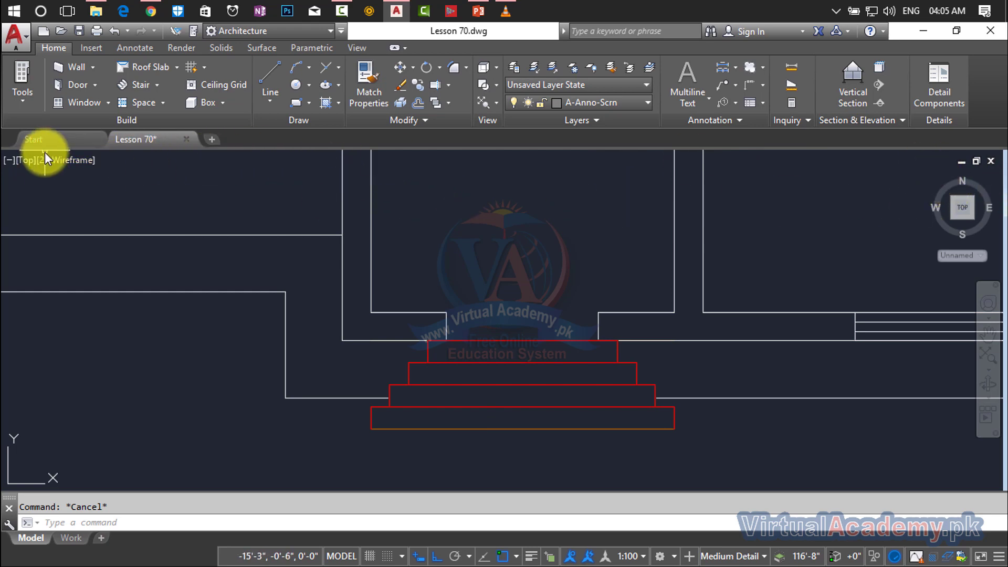
left_click(27, 160)
left_click(67, 291)
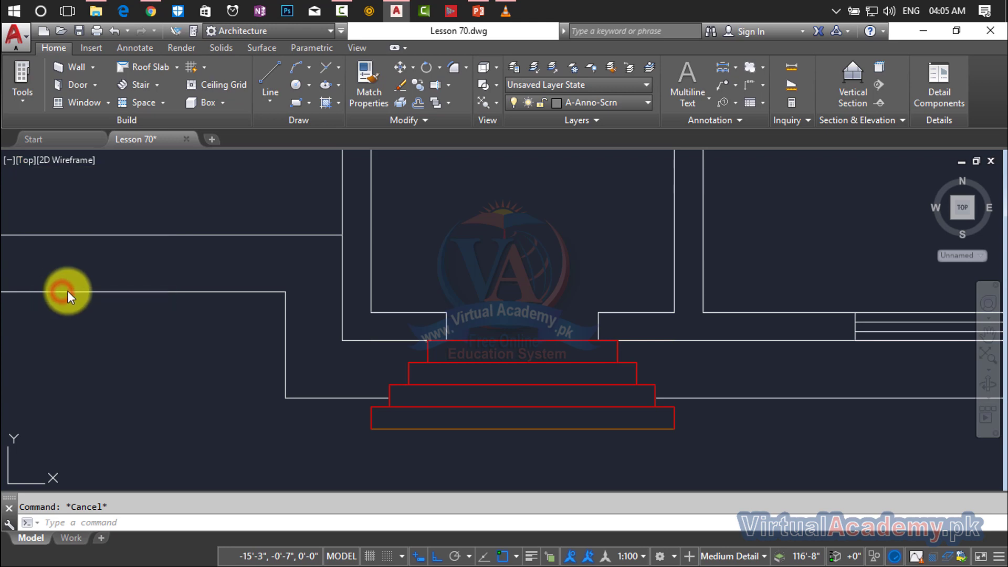
- Apply the Realistic visual style, then zoom and orbit toward the four red step outlines
left_click(100, 166)
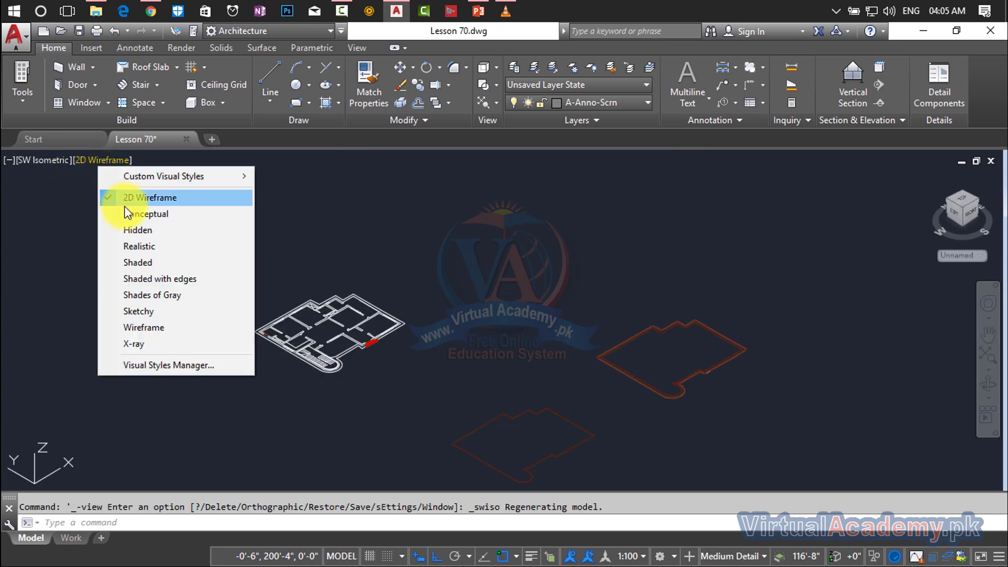
left_click(134, 244)
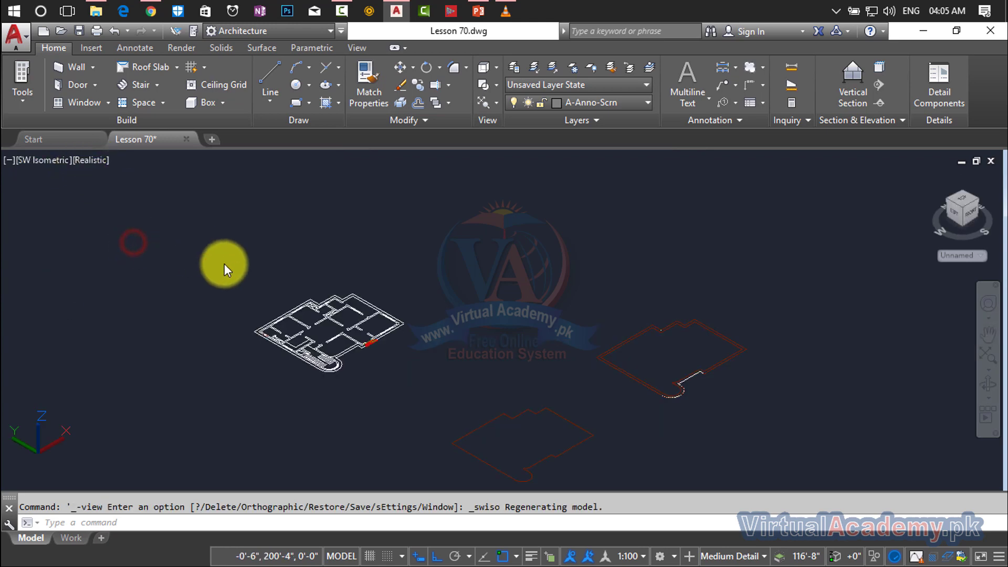
scroll(367, 338, "up", 2)
scroll(382, 361, "up", 3)
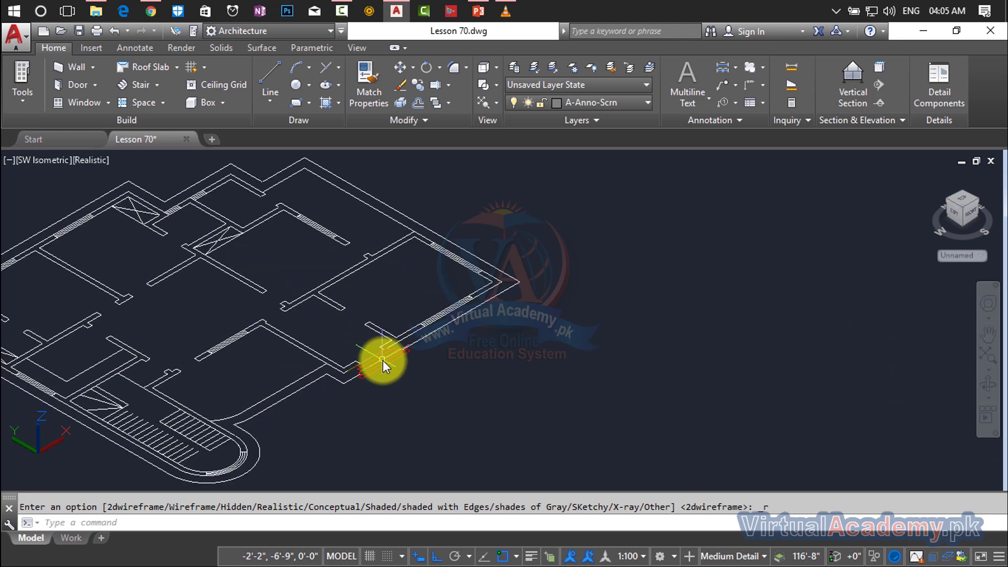
scroll(382, 360, "up", 3)
scroll(383, 360, "up", 2)
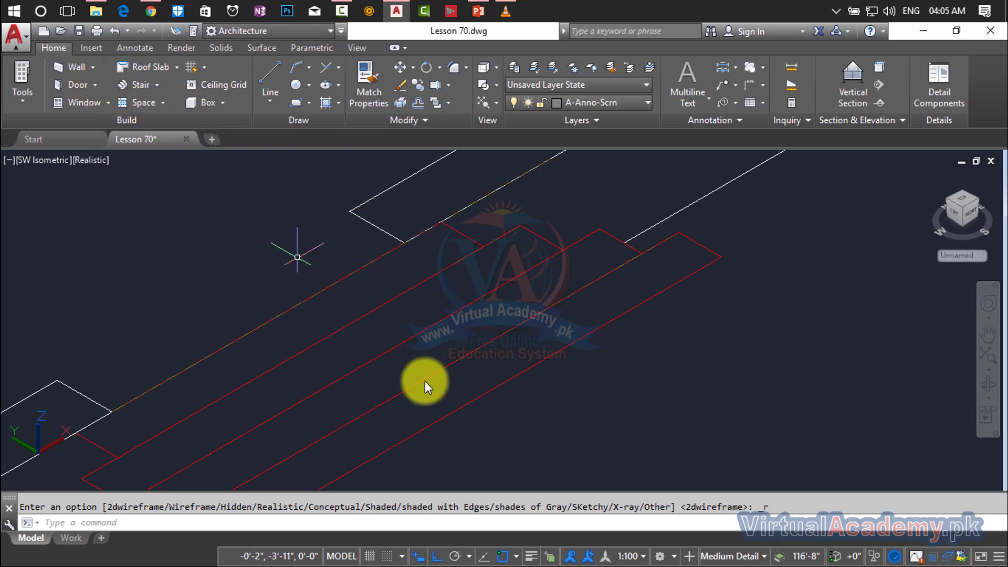
scroll(481, 351, "down", 3)
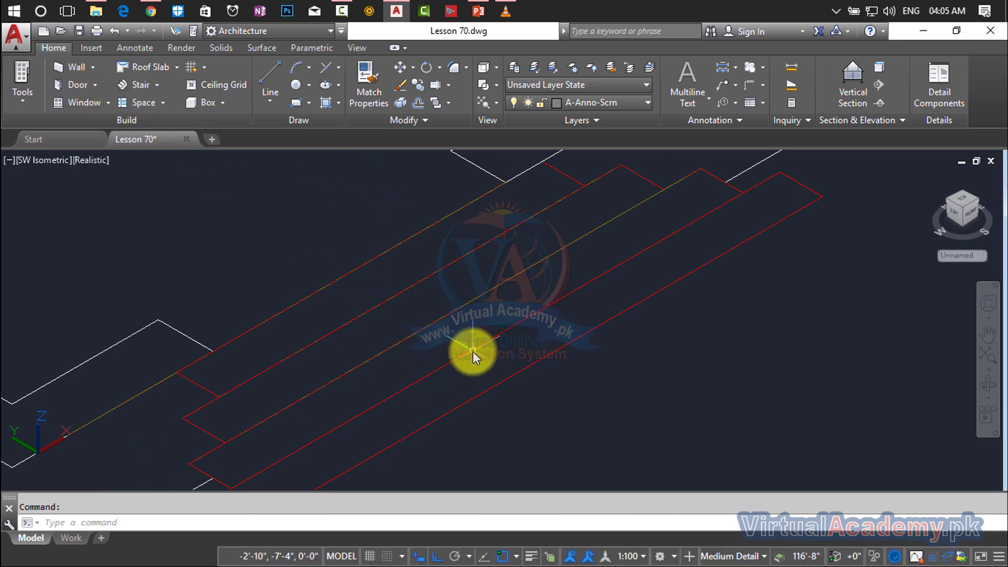
middle_click_drag(483, 361, 438, 218, "shift")
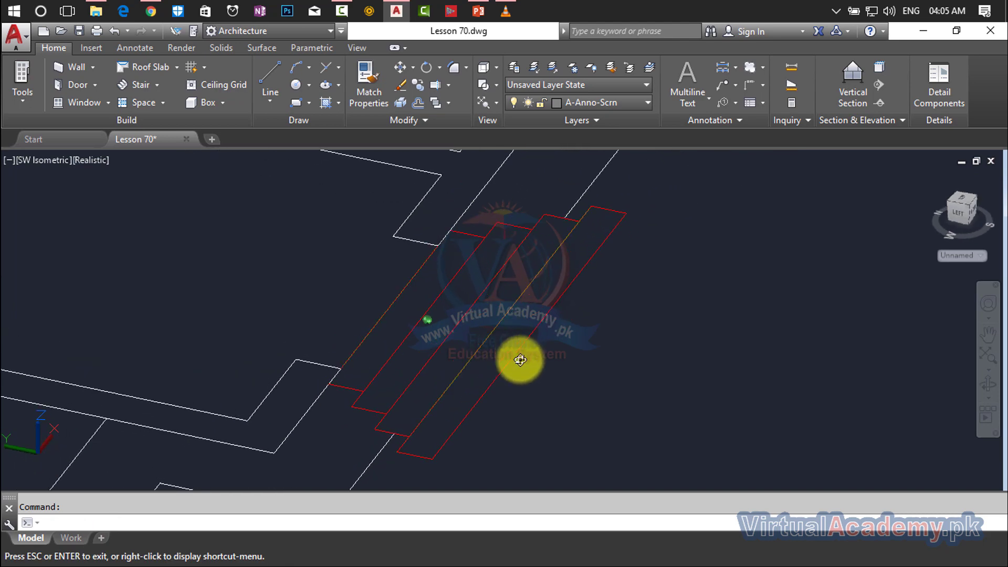
- Press-pull the top step outline up 10 units into a red solid
left_click(219, 47)
left_click(184, 48)
left_click(221, 48)
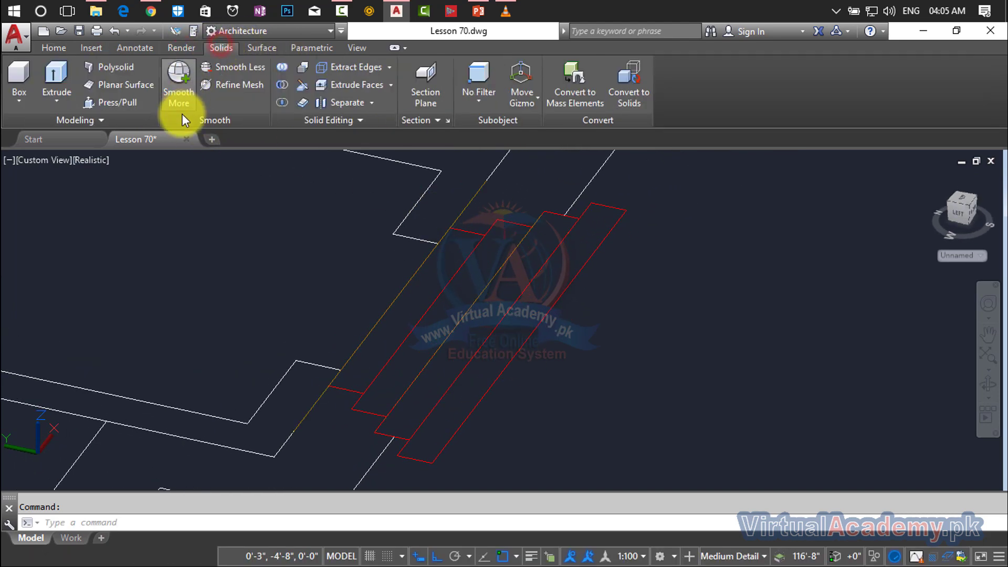
left_click(129, 104)
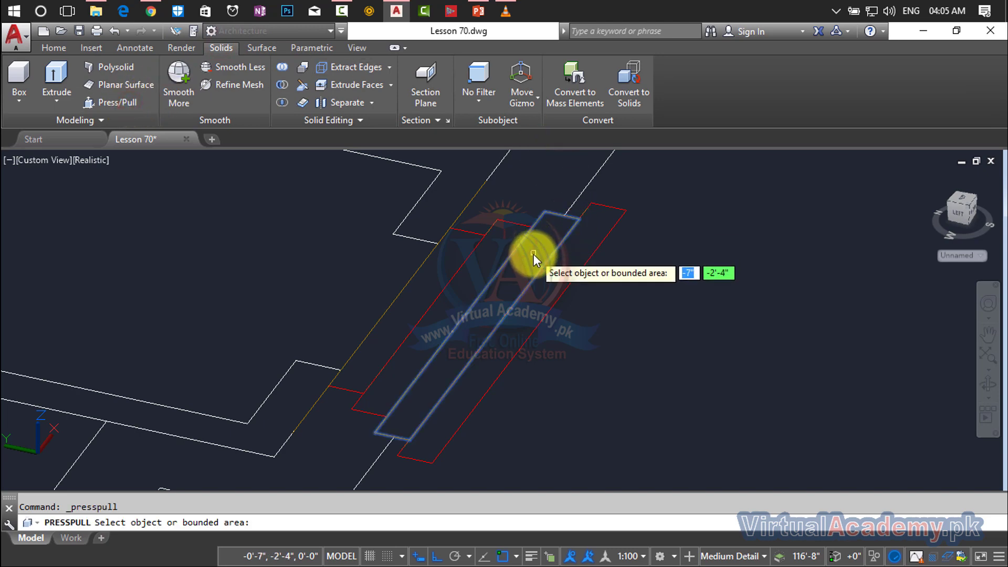
left_click(540, 230)
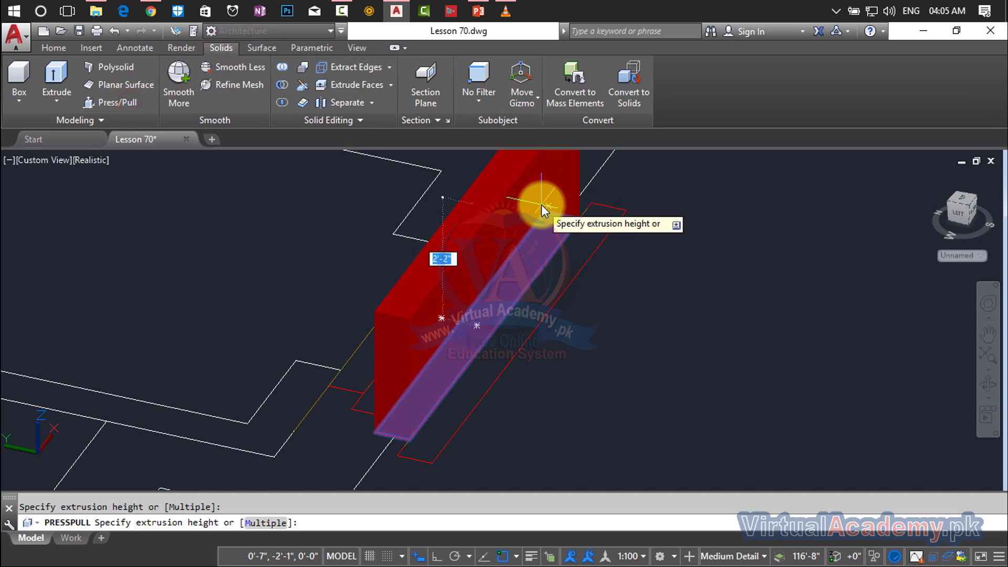
type("10")
key("Return")
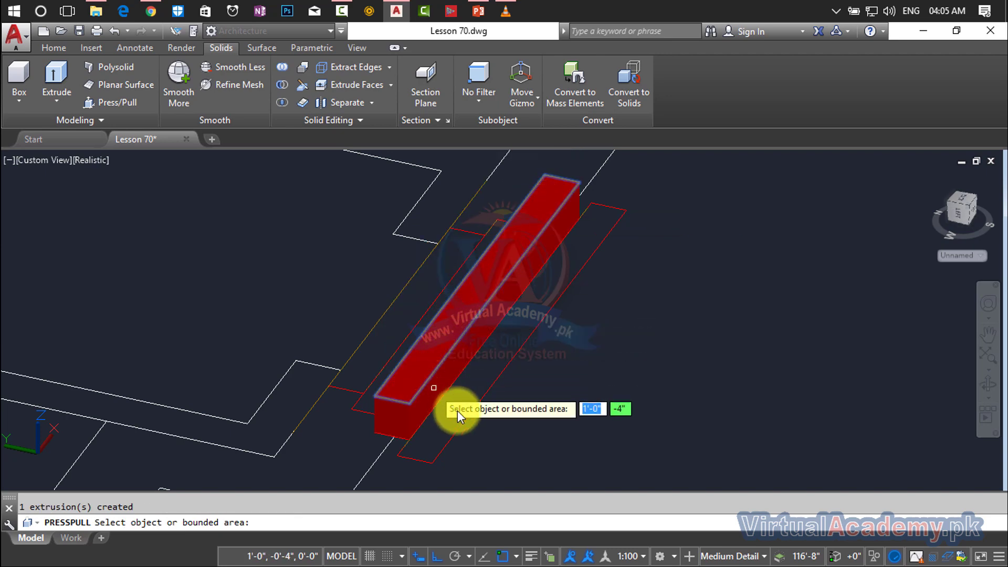
- Orbit around the new solid and press-pull the next step area to a picked height
mouse_move(457, 411)
middle_mouse_down("shift")
mouse_move(674, 303)
mouse_move(660, 354)
middle_mouse_up("shift")
scroll(604, 351, "up", 2)
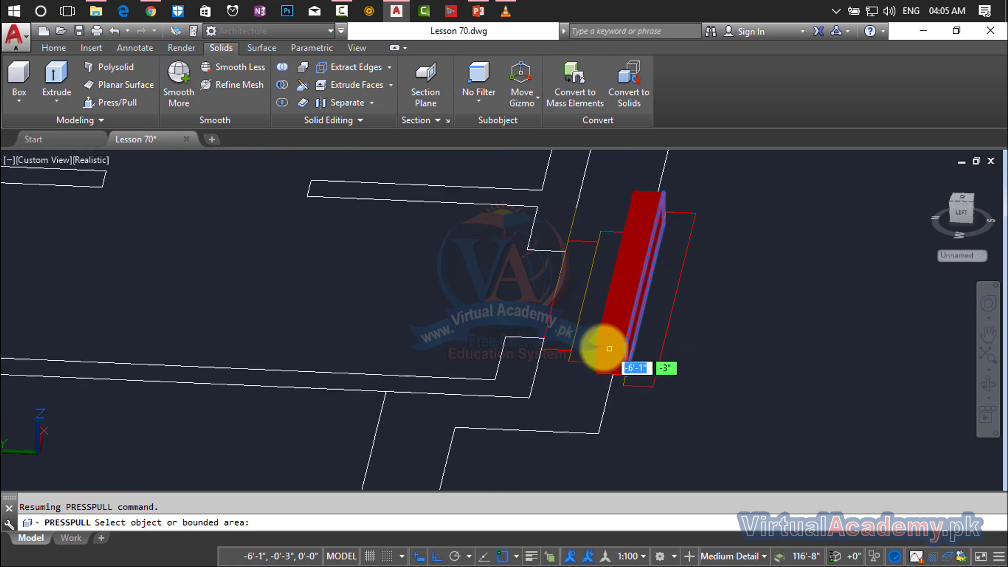
scroll(590, 345, "up", 3)
left_click(558, 363)
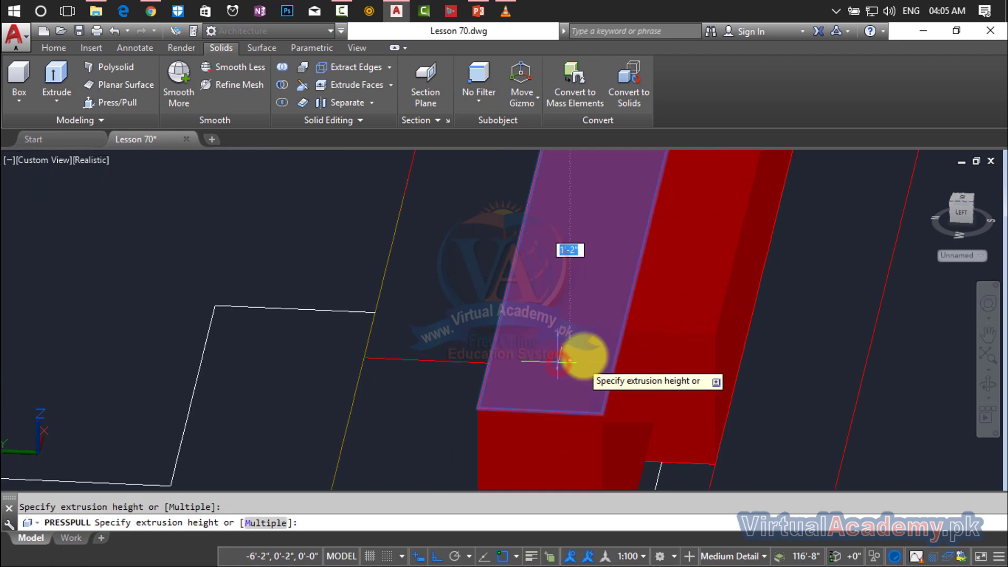
scroll(619, 341, "up", 3)
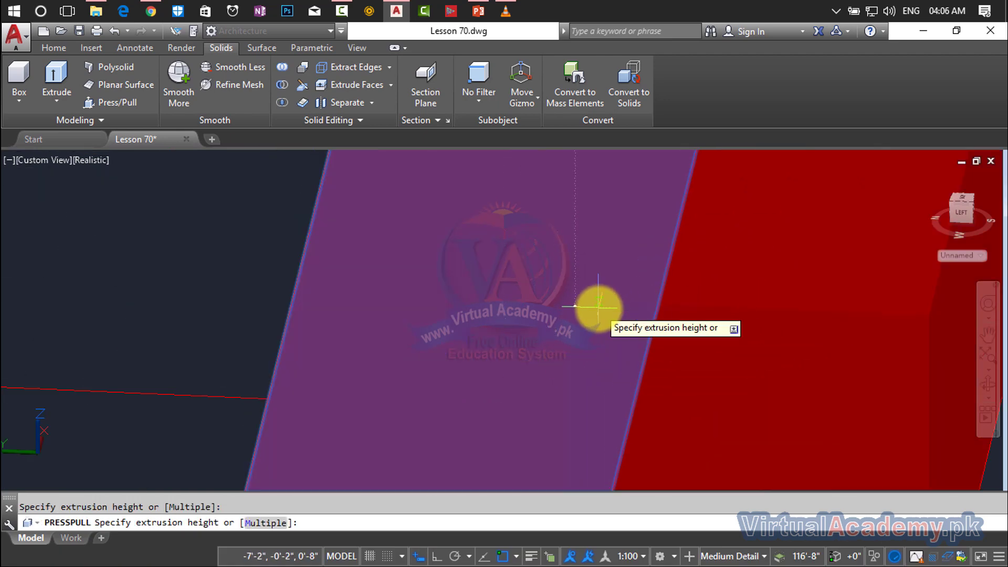
scroll(596, 308, "down", 3)
left_click(597, 309)
- End press-pull and switch the display to the 2D Wireframe visual style
right_click(471, 151)
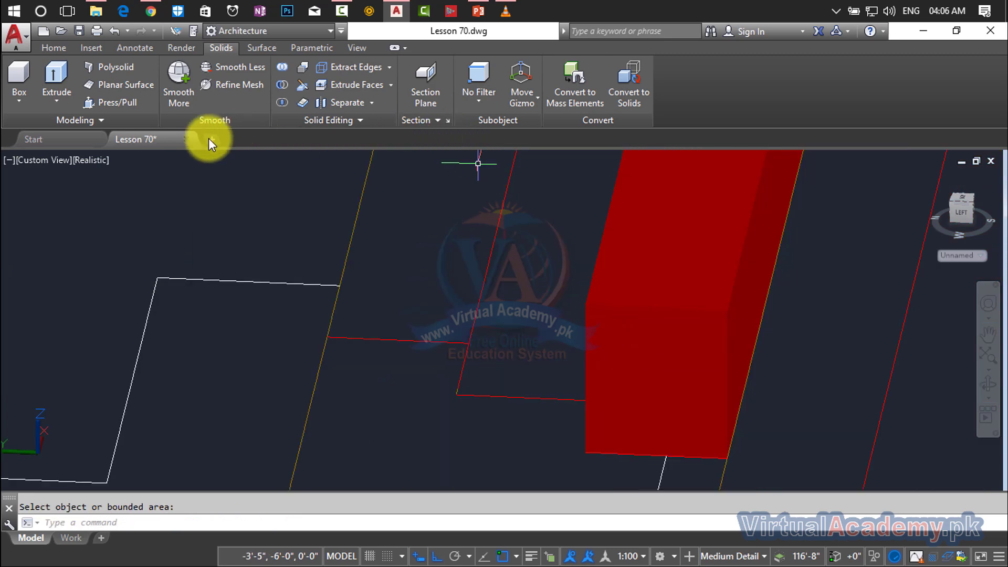
left_click(91, 155)
key("Escape")
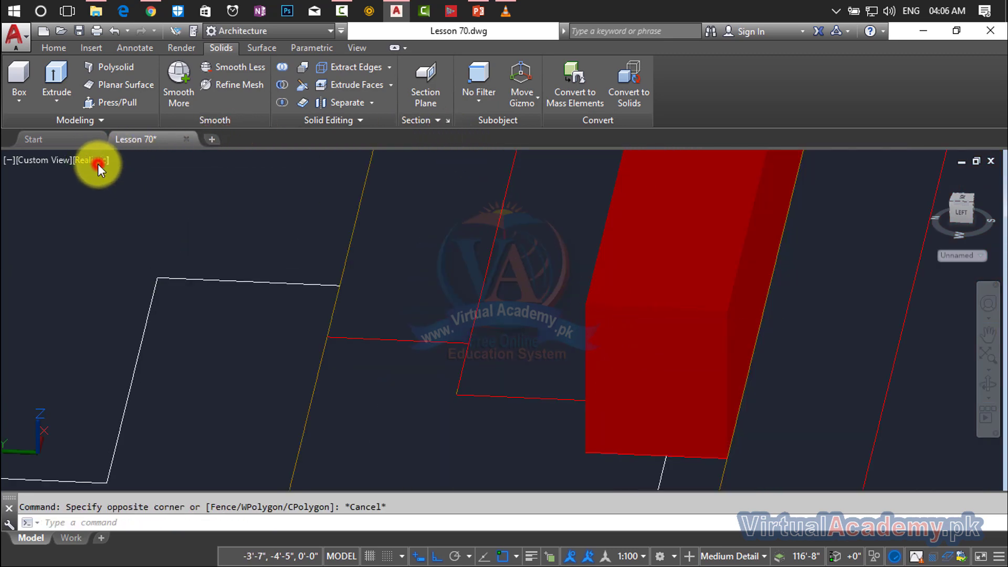
left_click(97, 161)
left_click(132, 196)
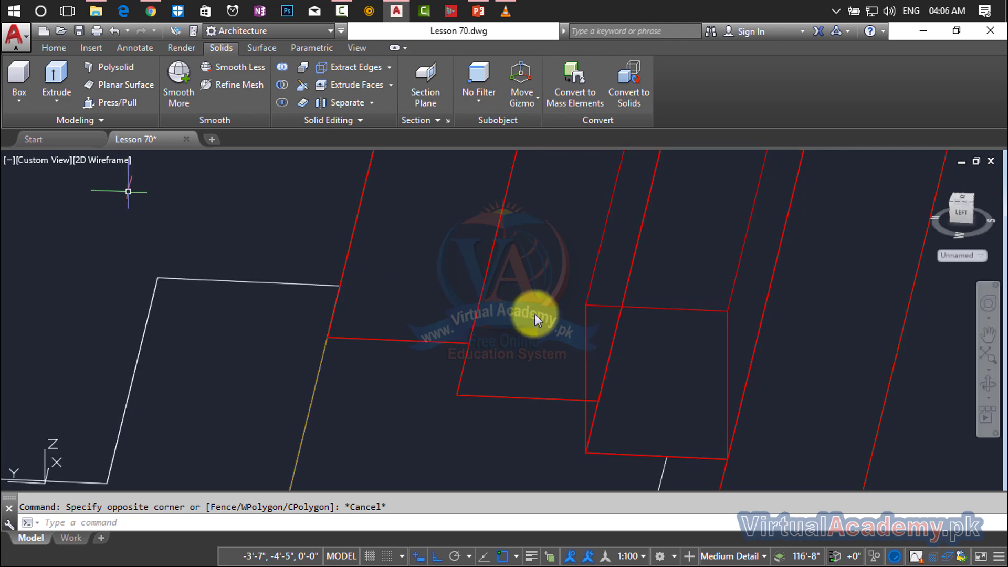
key("Escape")
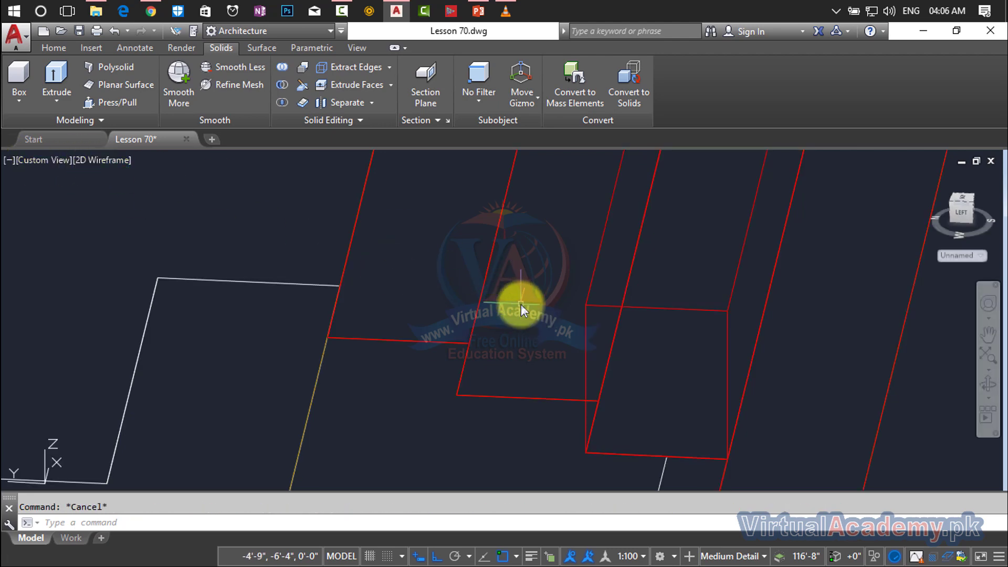
- Press-pull another step outline to a clicked height, creating a step solid
left_click(116, 100)
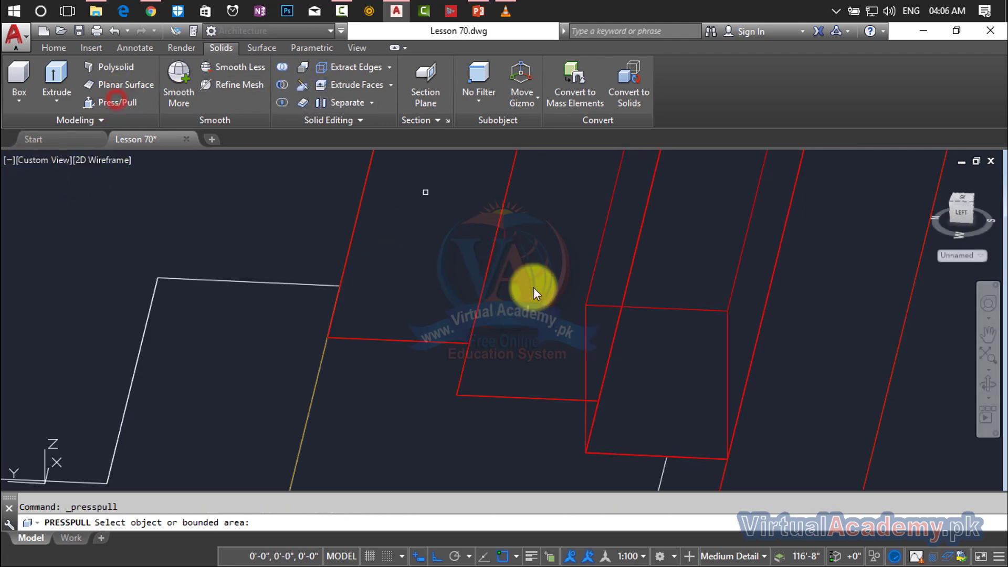
left_click(527, 324)
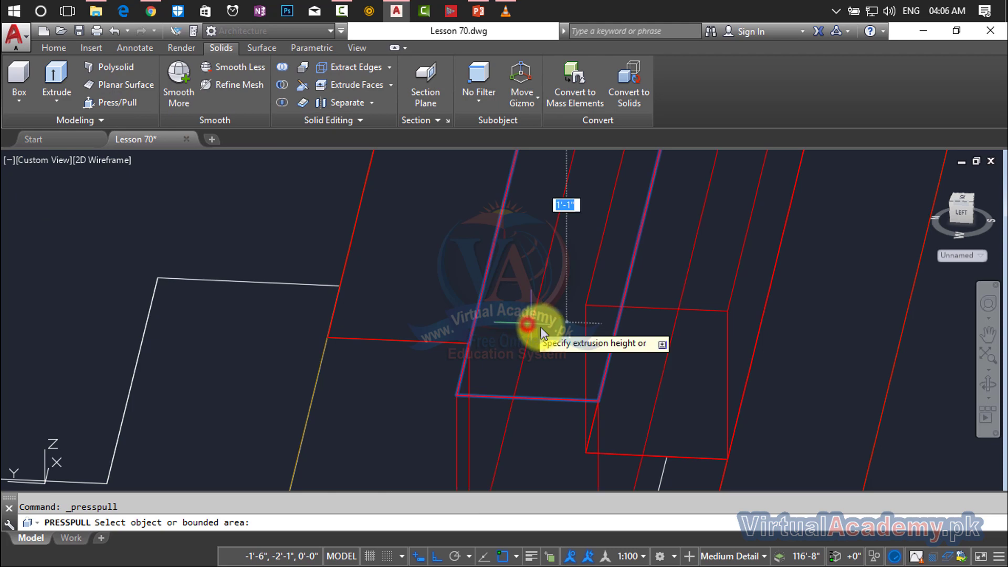
left_click(585, 304)
scroll(586, 304, "down", 3)
mouse_move(587, 303)
middle_mouse_down("shift")
mouse_move(581, 423)
mouse_move(580, 387)
middle_mouse_up("shift")
scroll(584, 300, "up", 3)
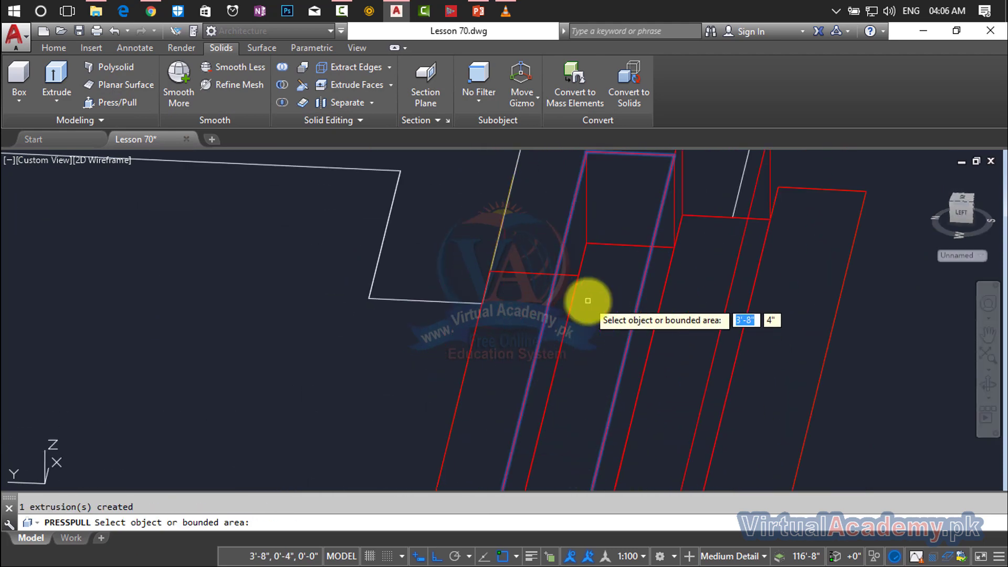
- Press-pull three more step outlines, including the thin step, the last to height 8
left_click(583, 327)
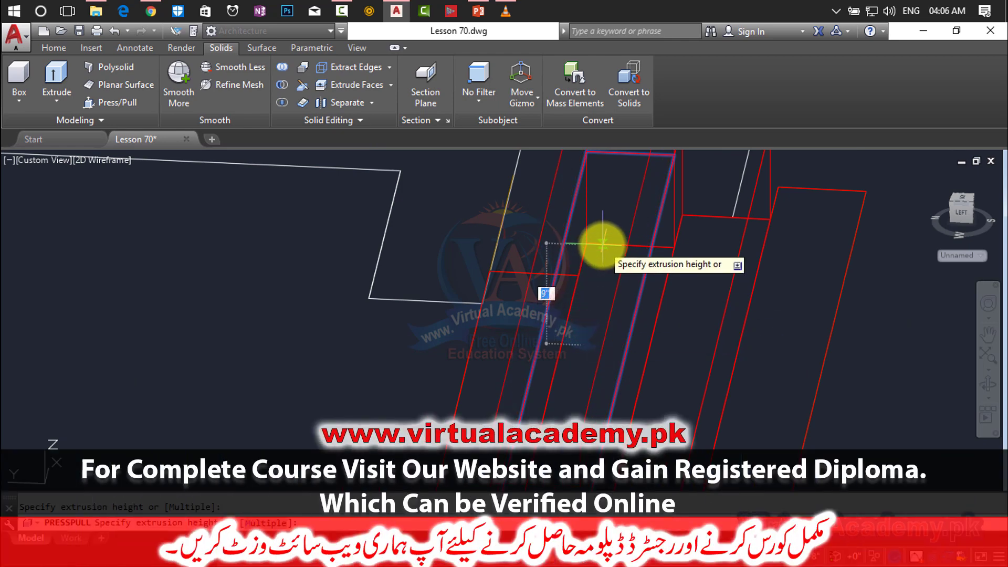
key("Return")
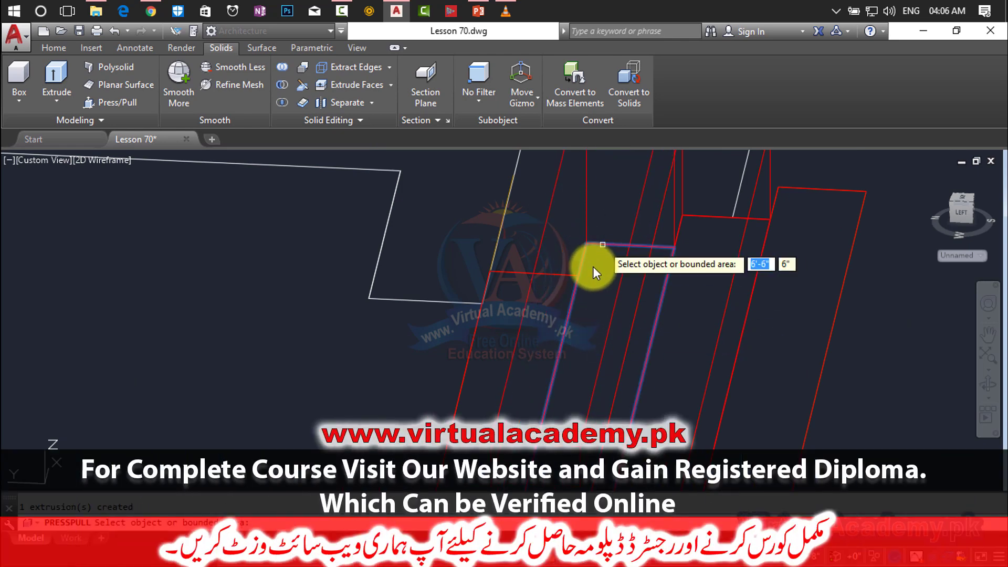
scroll(593, 270, "down", 3)
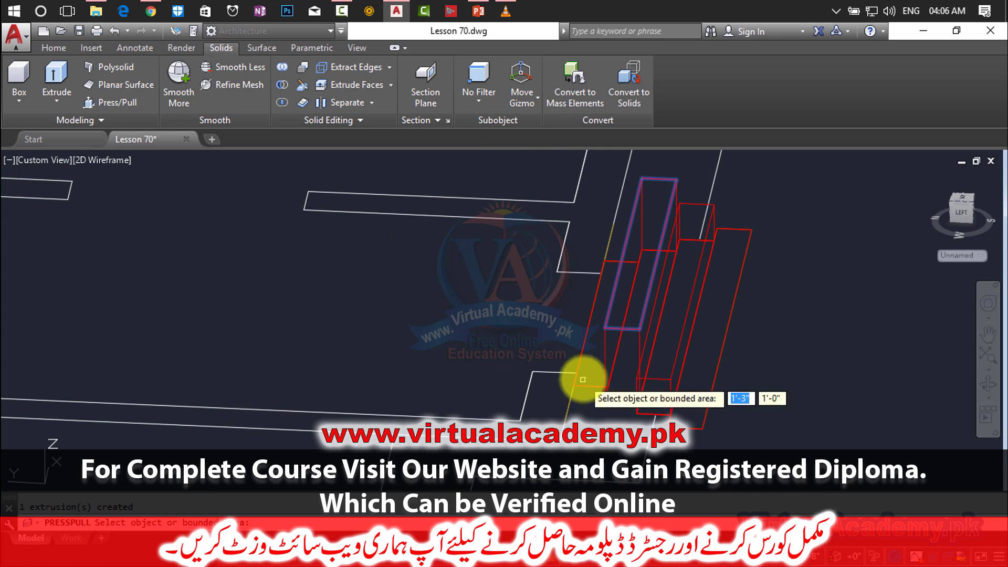
left_click(586, 375)
left_click(604, 326)
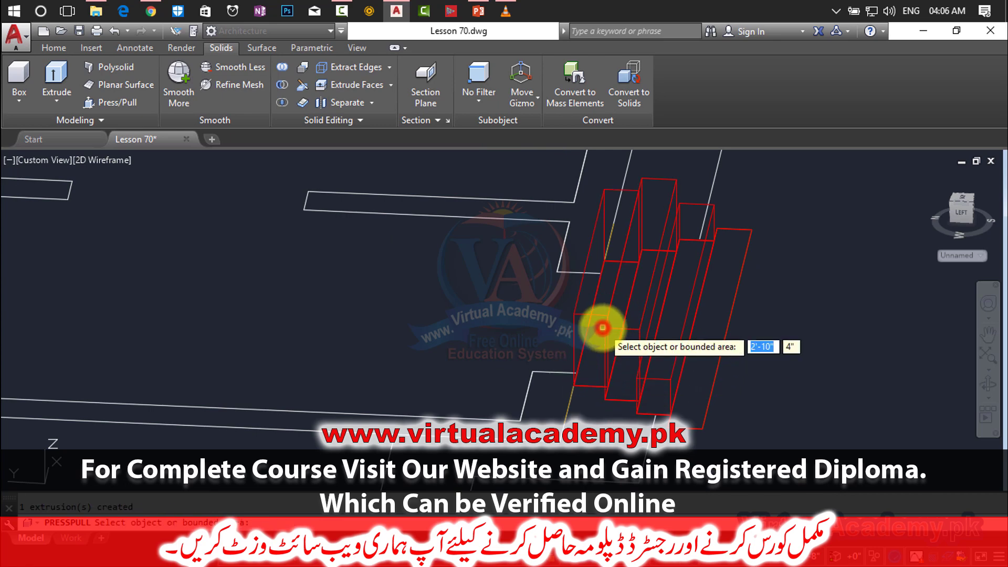
left_click(601, 293)
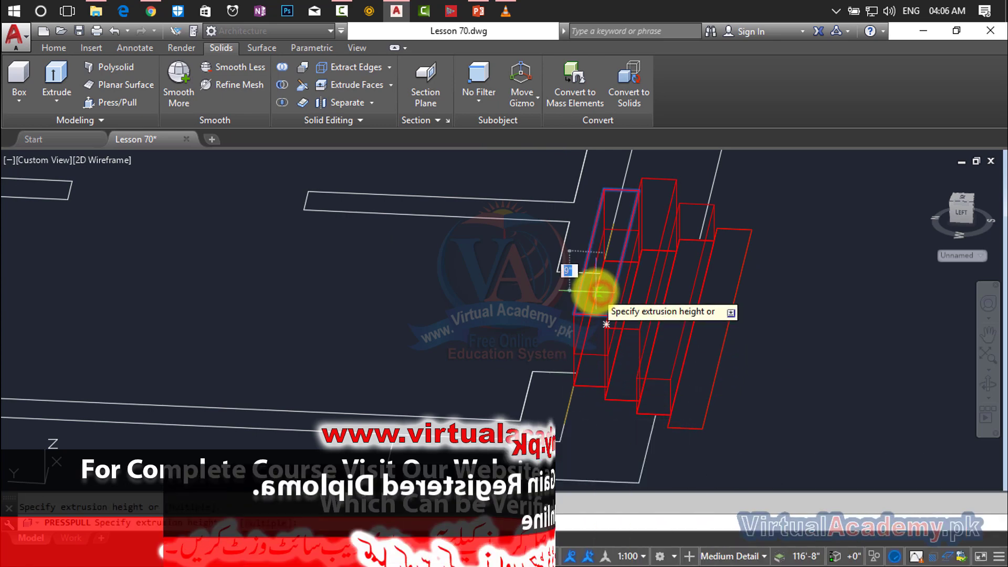
left_click(596, 212)
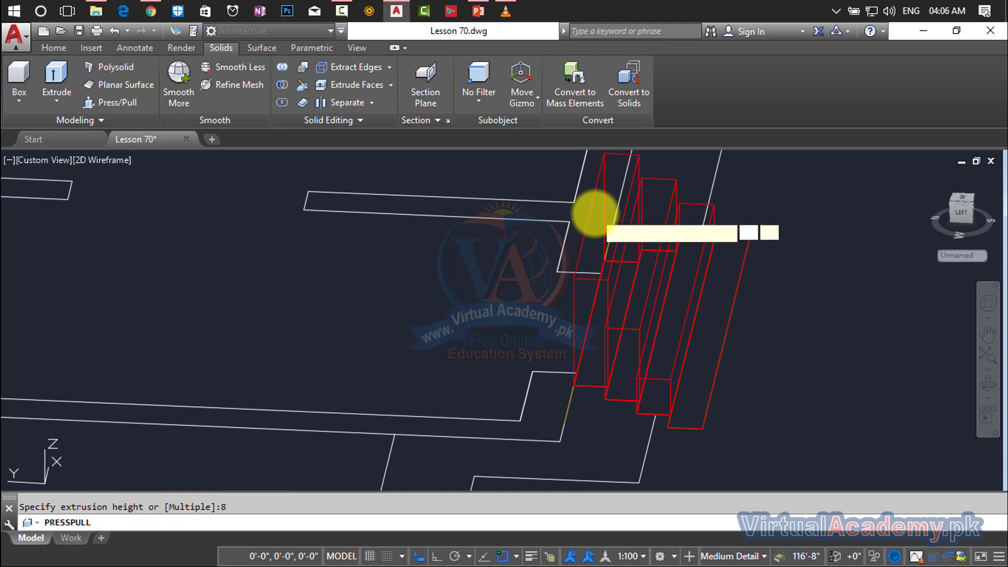
- Exit press-pull and set the viewport visual style to Realistic
key("Escape")
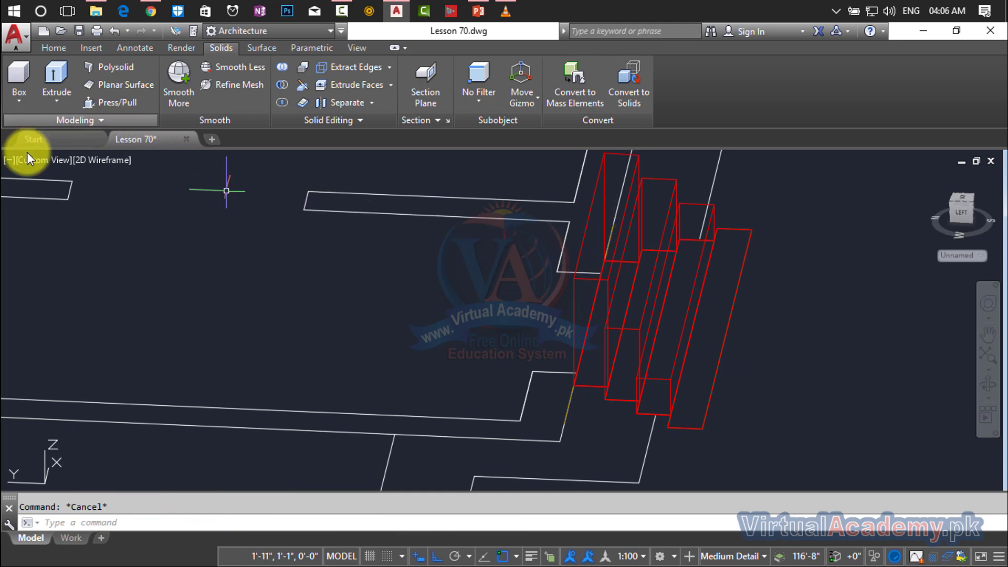
left_click(33, 160)
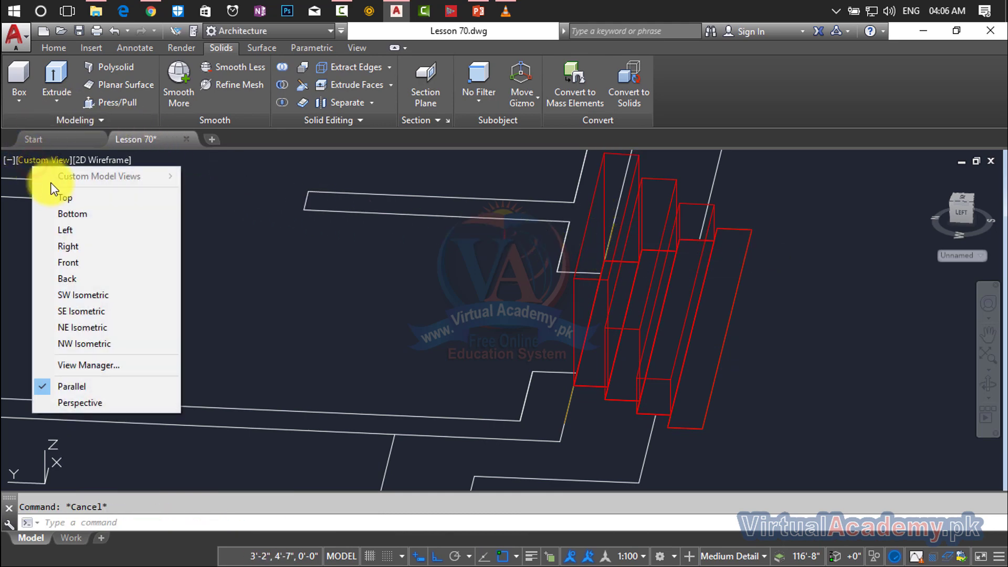
left_click(92, 159)
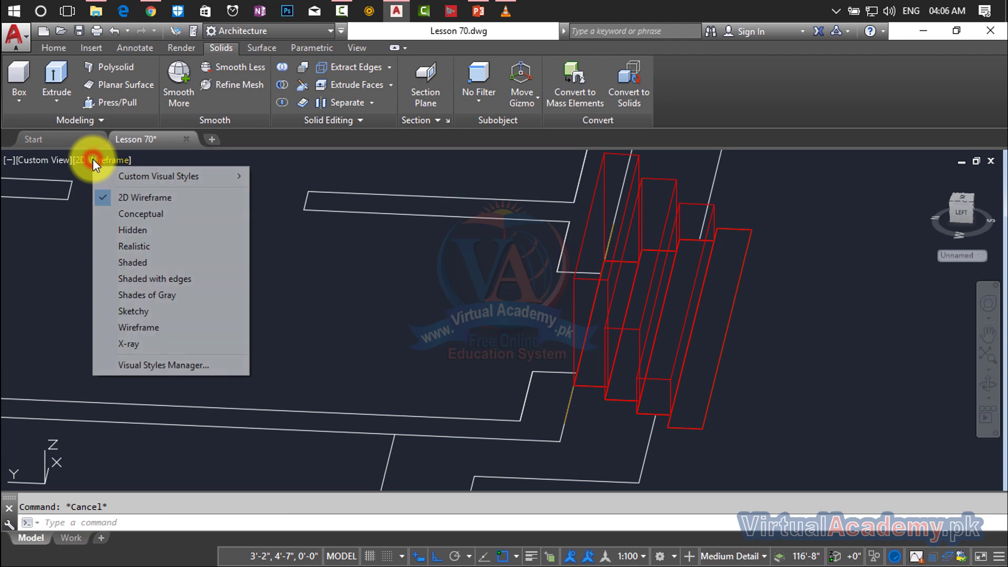
left_click(146, 245)
scroll(762, 301, "down", 3)
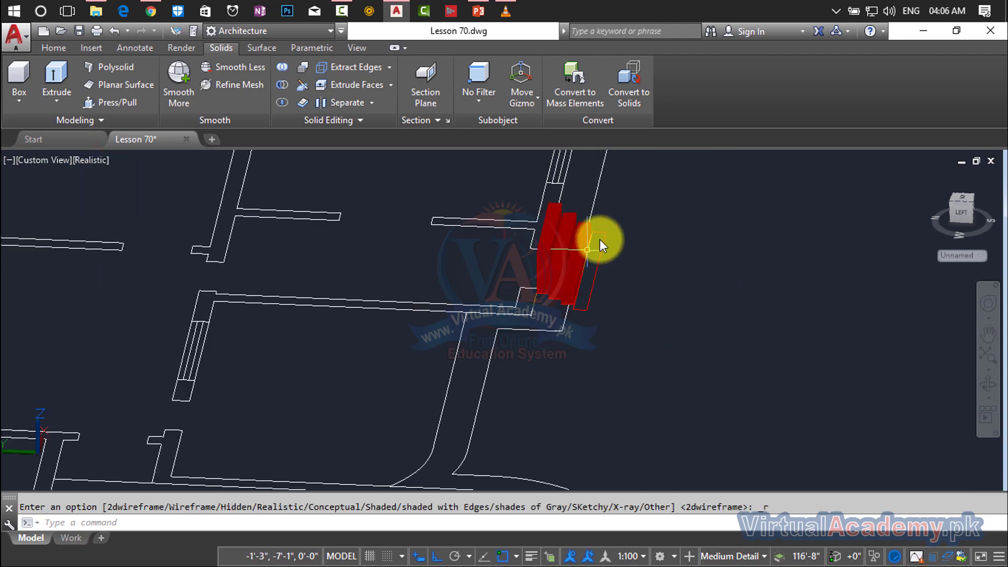
scroll(600, 238, "up", 2)
scroll(600, 239, "up", 2)
scroll(600, 240, "up", 2)
key("Escape")
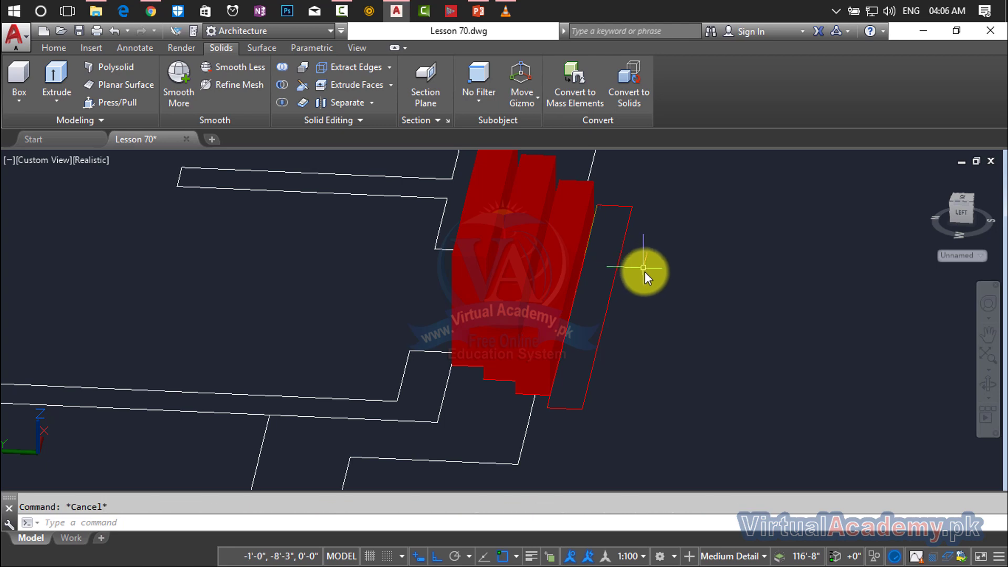
- Orbit, pan and zoom to bring the shaded red entrance steps into view
mouse_move(656, 319)
middle_mouse_down("shift")
mouse_move(641, 321)
mouse_move(664, 319)
middle_mouse_up("shift")
scroll(779, 298, "down", 5)
scroll(852, 304, "down", 1)
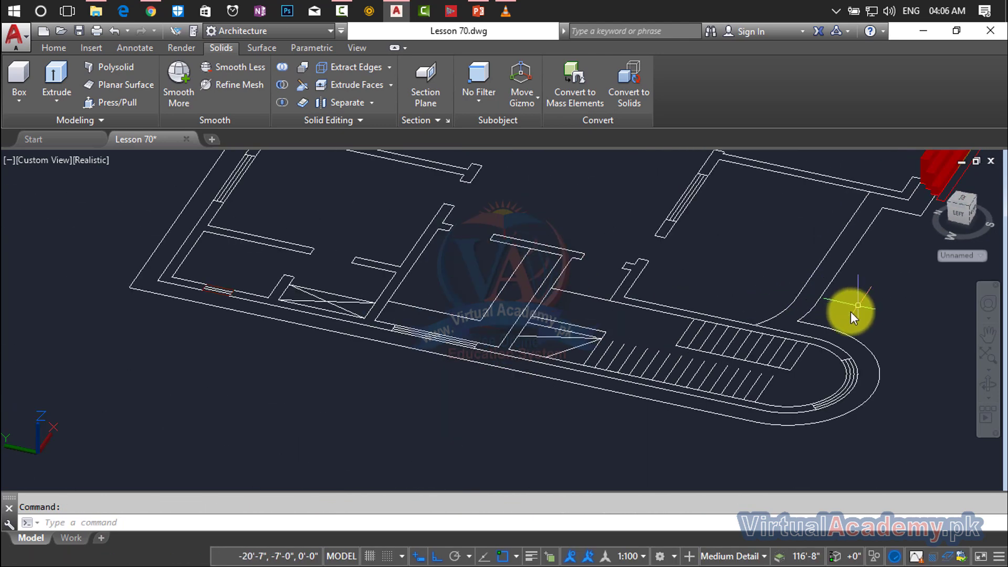
mouse_move(851, 310)
middle_mouse_down()
mouse_move(750, 342)
mouse_move(551, 365)
mouse_move(622, 310)
middle_mouse_up()
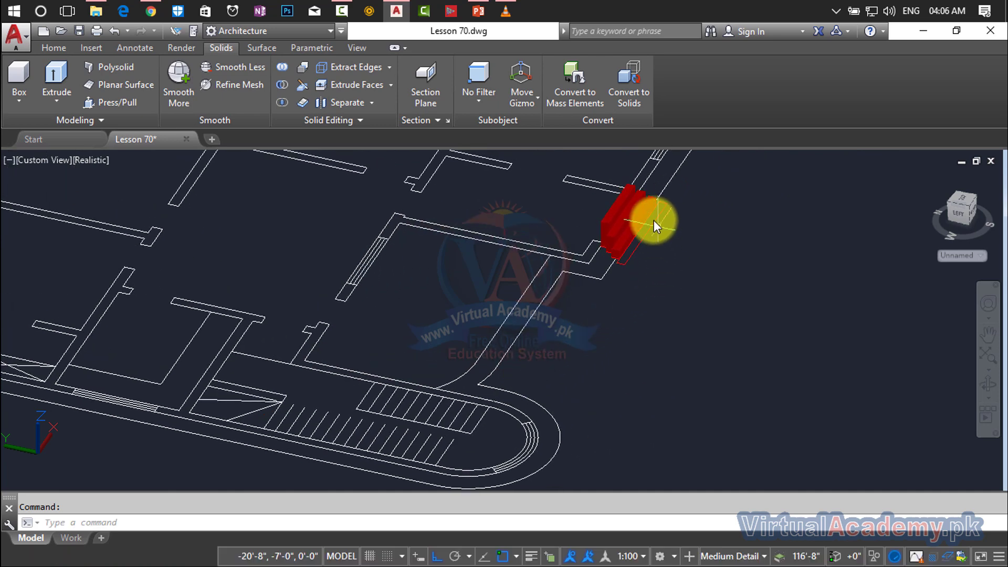
scroll(654, 219, "up", 3)
scroll(654, 219, "up", 3)
- Press-pull the last thin step outline 1 unit high, then pan to centre the finished steps
key("Escape")
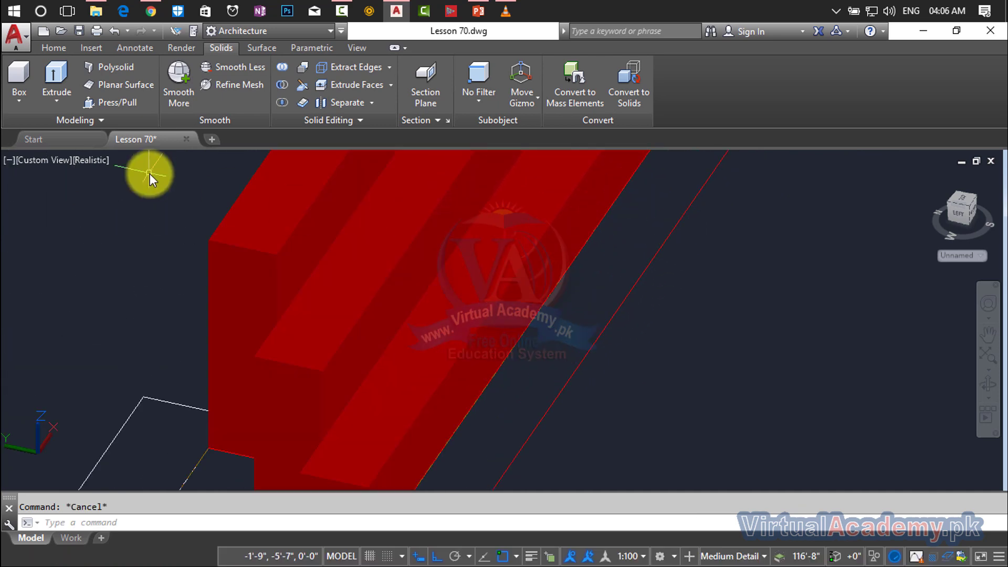
left_click(47, 49)
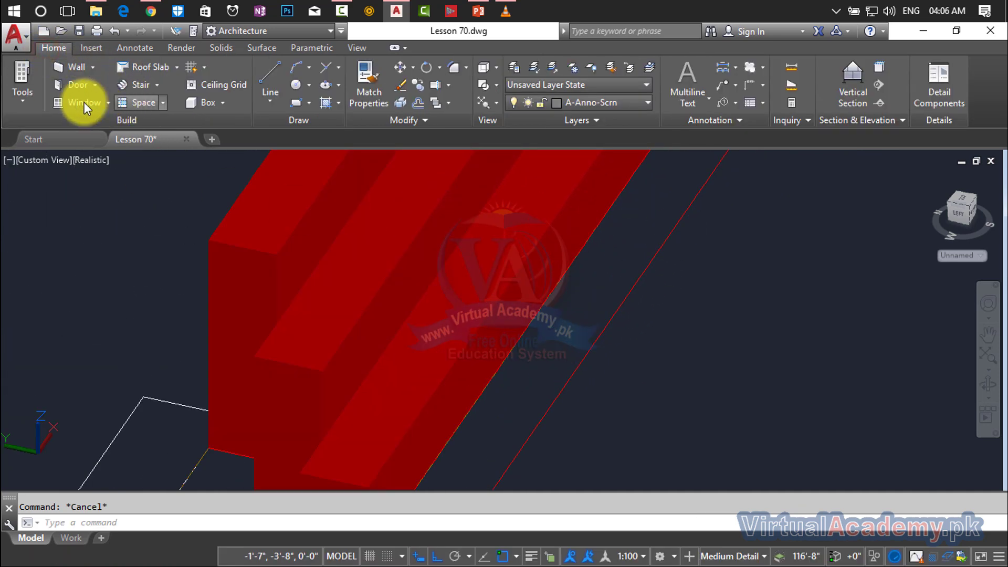
left_click(86, 47)
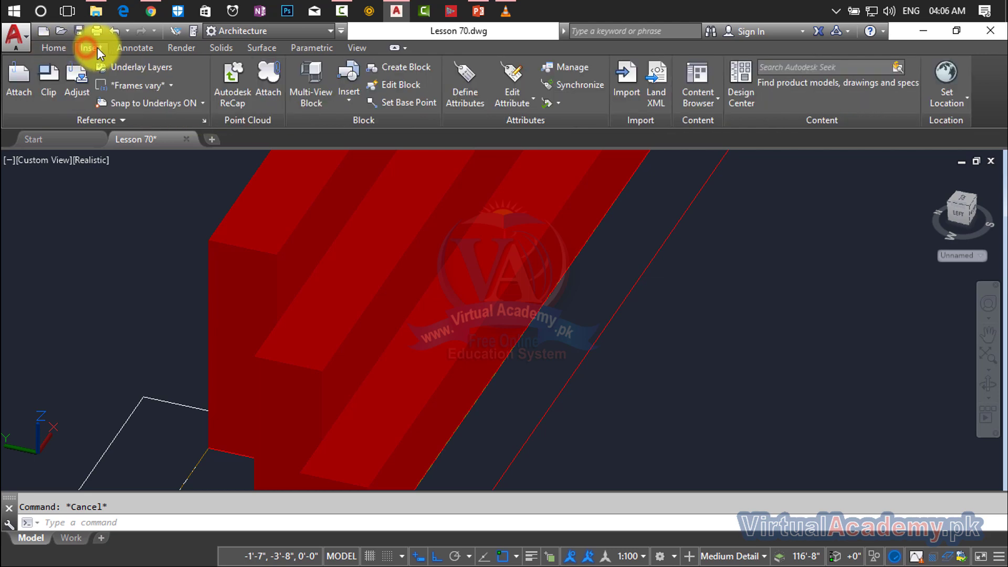
left_click(215, 48)
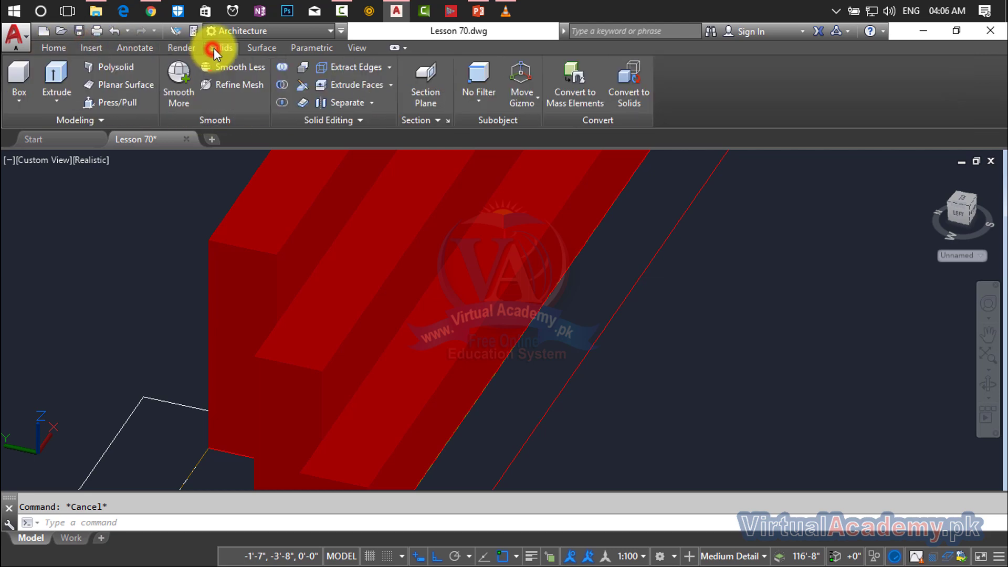
left_click(118, 102)
left_click(581, 305)
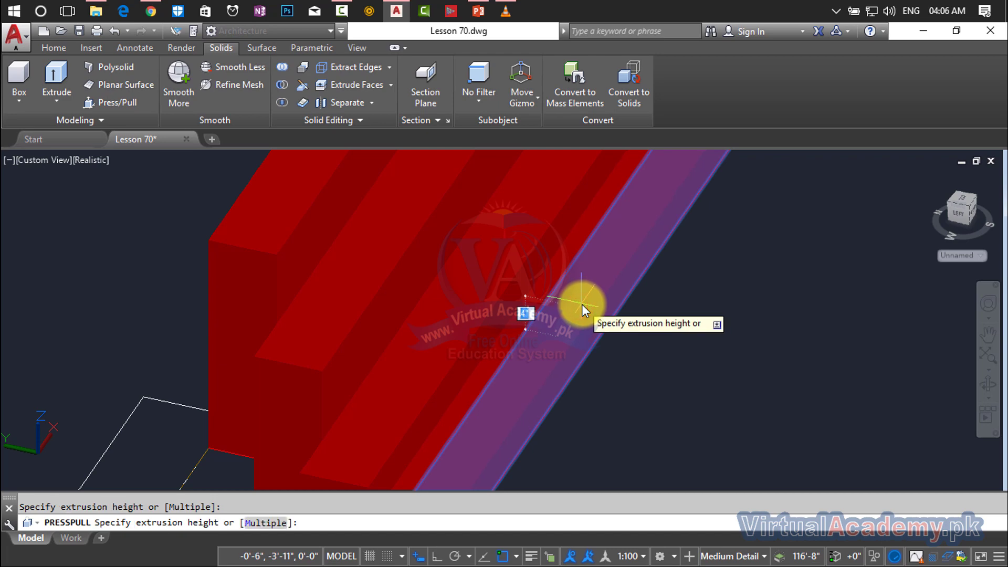
type("1")
key("Return")
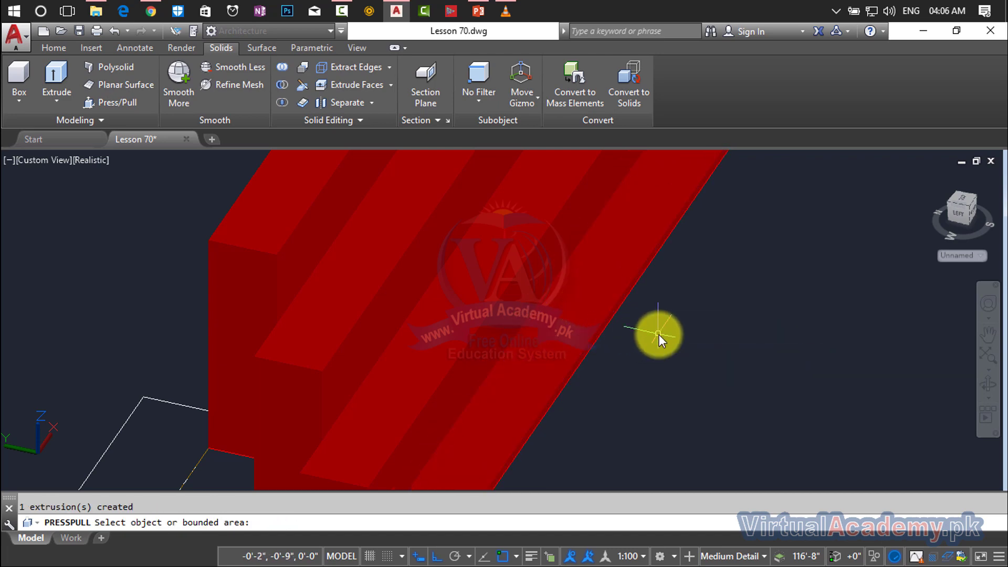
key("Escape")
scroll(659, 333, "down", 3)
middle_click_drag(660, 333, 679, 278)
scroll(681, 278, "down", 2)
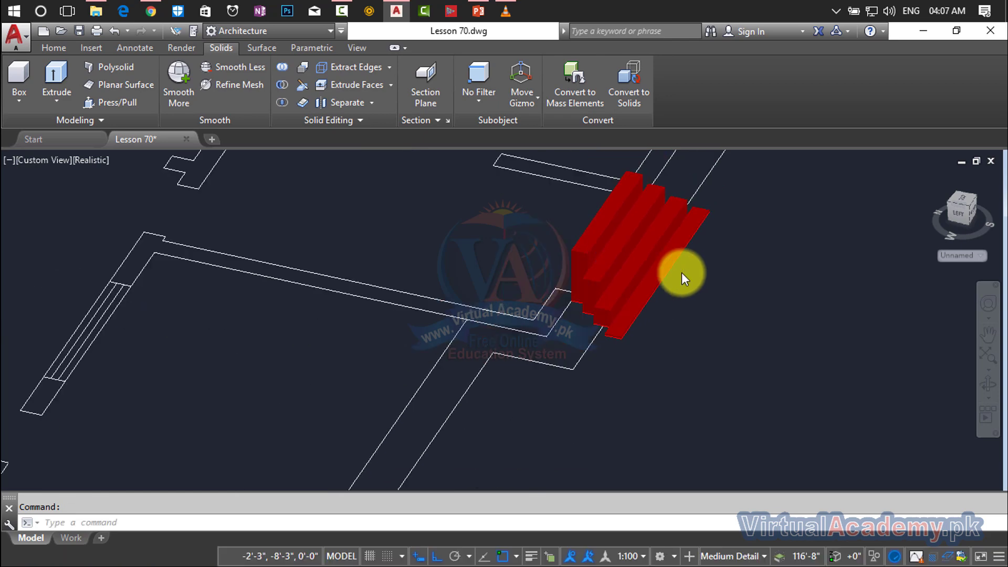
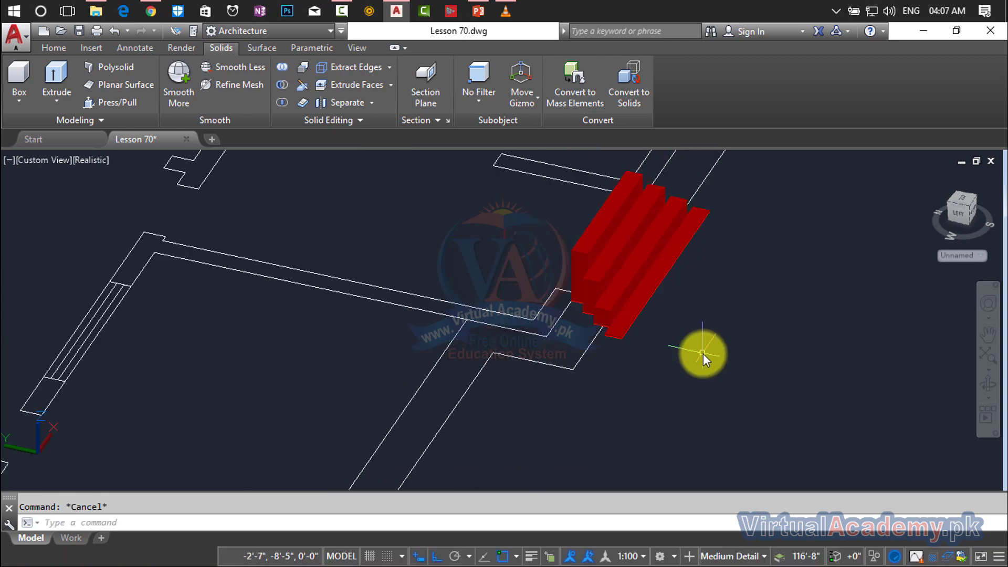
- Try picking and window-selecting the red solids, cancelling each attempt
left_click(608, 224)
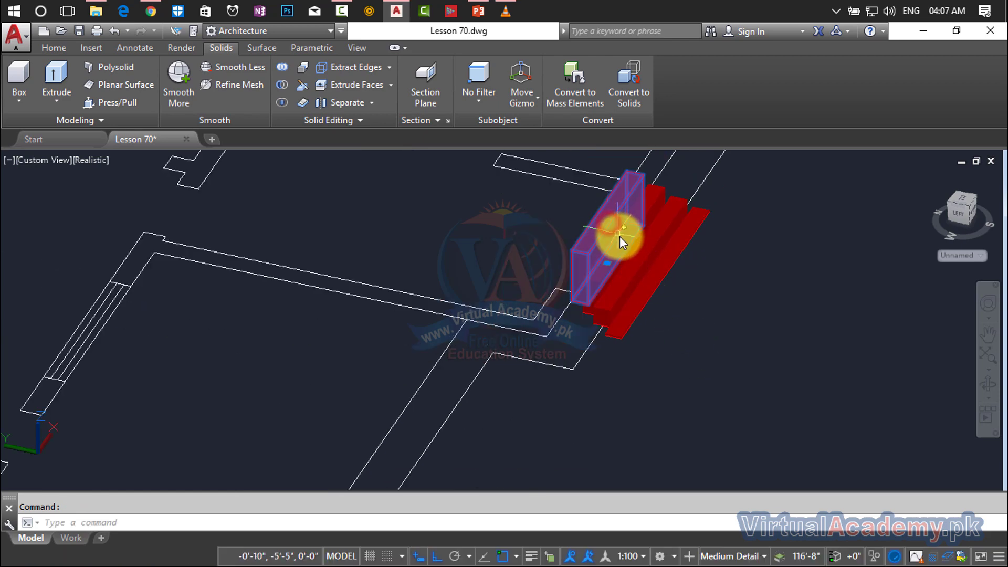
left_click(653, 261)
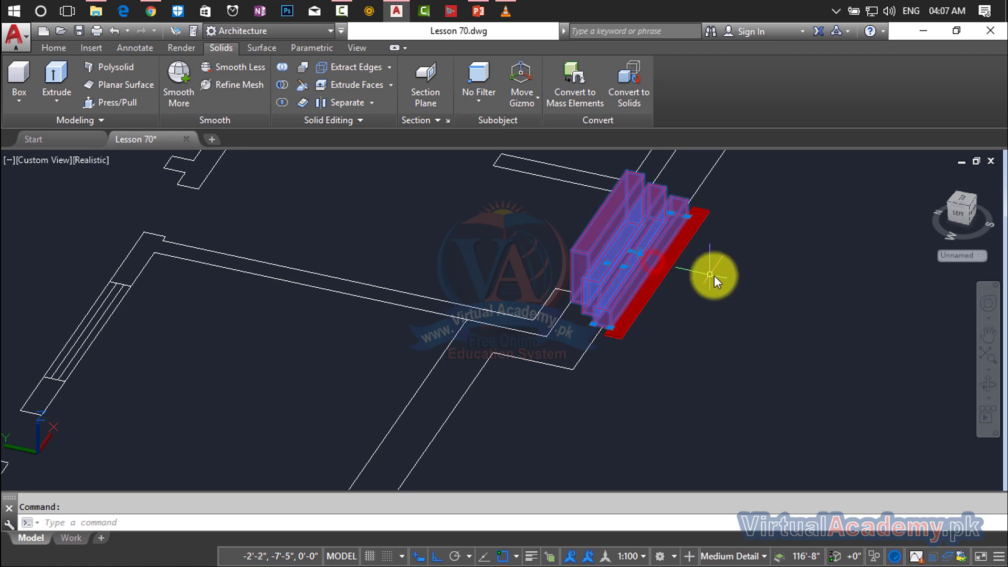
left_click(716, 275)
left_click(584, 229)
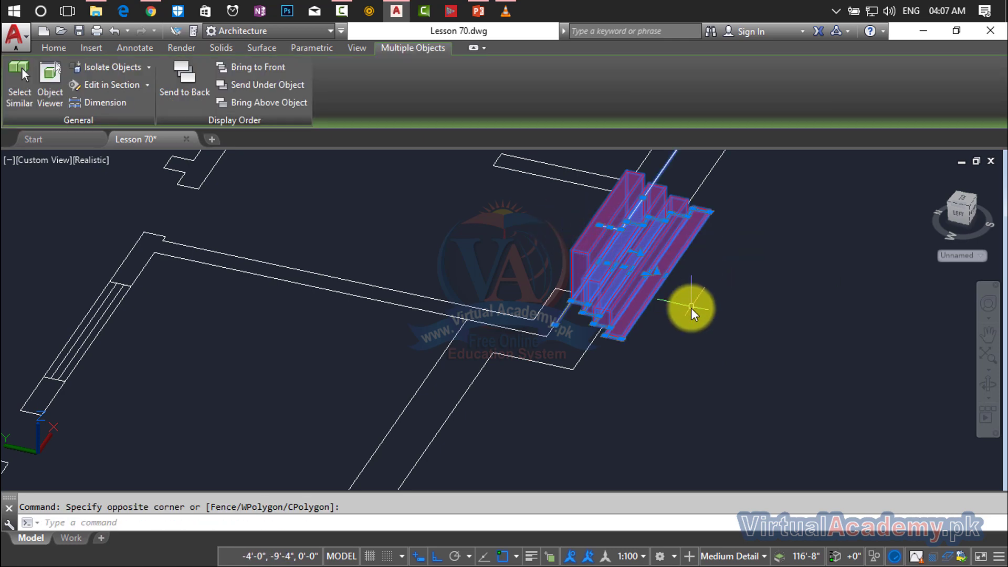
key("Escape")
left_click(540, 213)
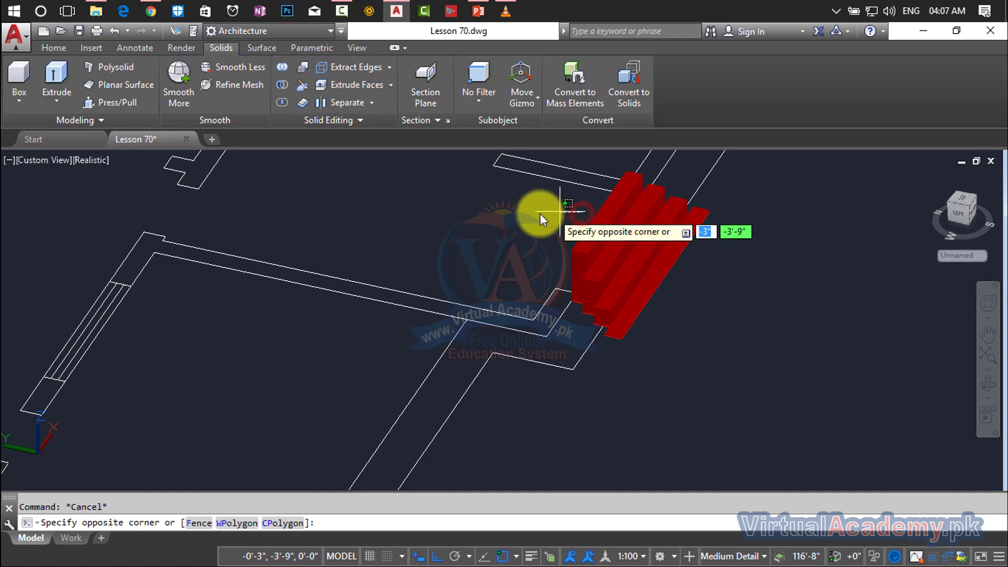
key("Escape")
left_click(505, 199)
left_click(801, 360)
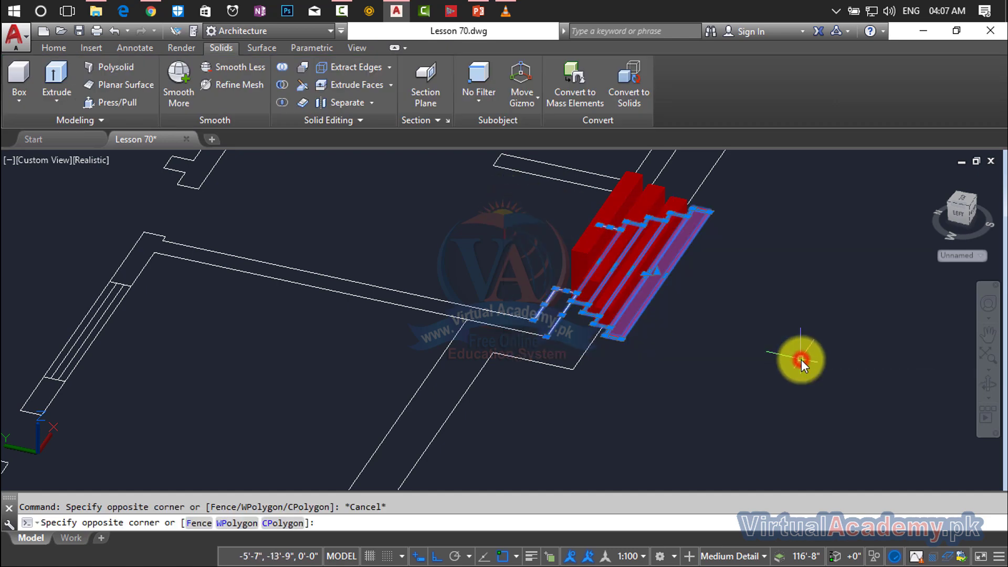
key("Escape")
- Move the three red step fins and the red base slab onto the Stairs layer
left_click(618, 237)
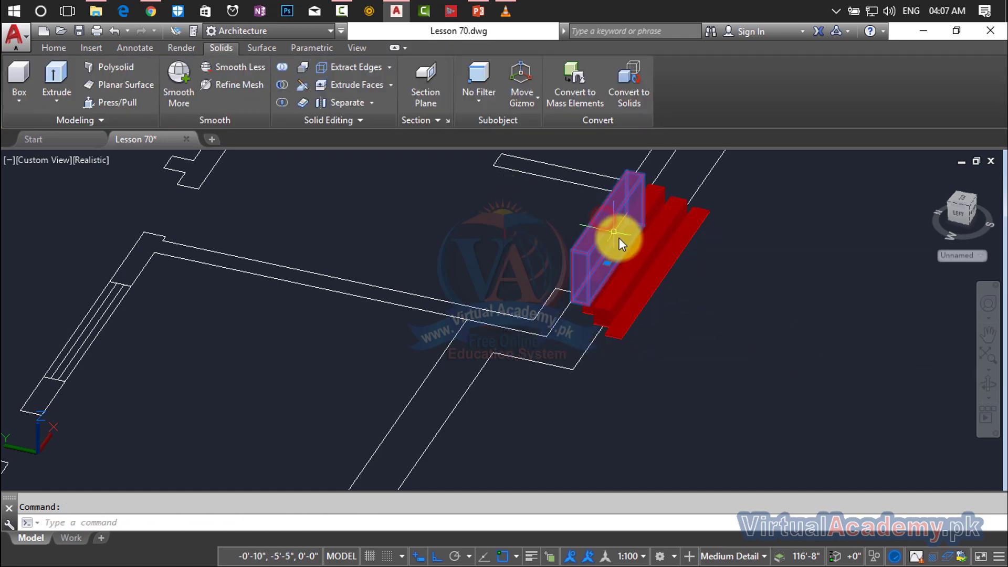
scroll(670, 183, "up", 2)
left_click(665, 219)
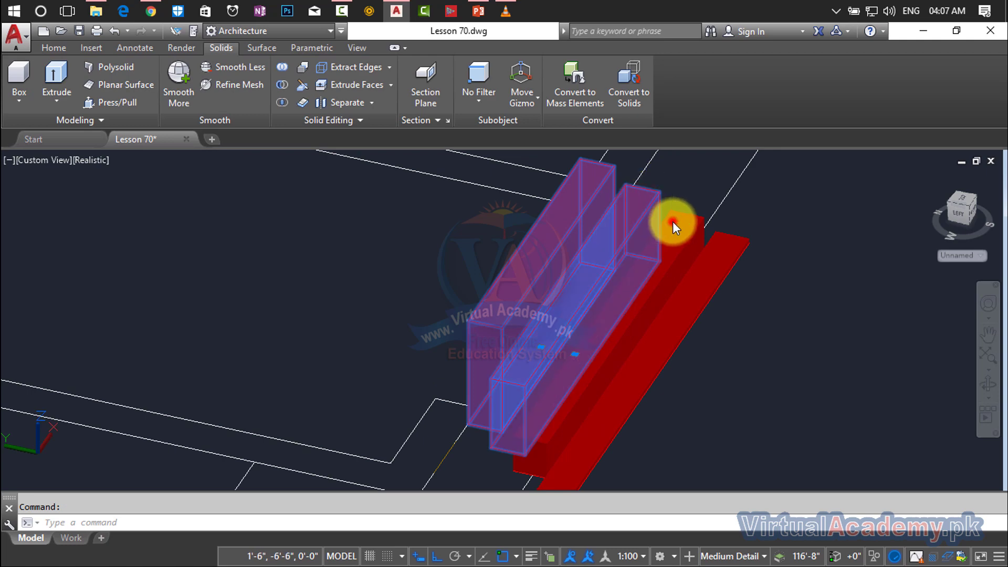
left_click(672, 221)
left_click(713, 238)
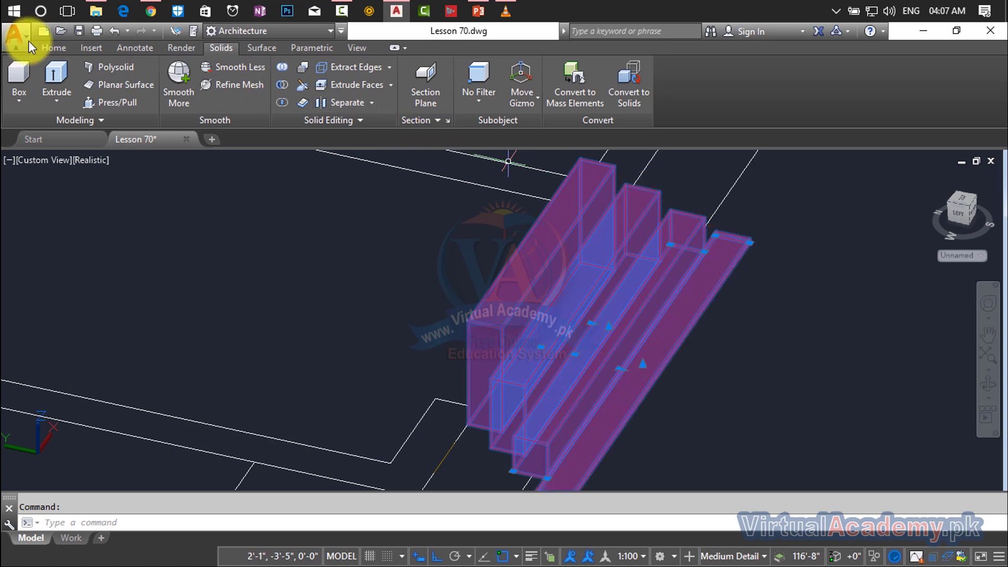
left_click(54, 48)
left_click(597, 107)
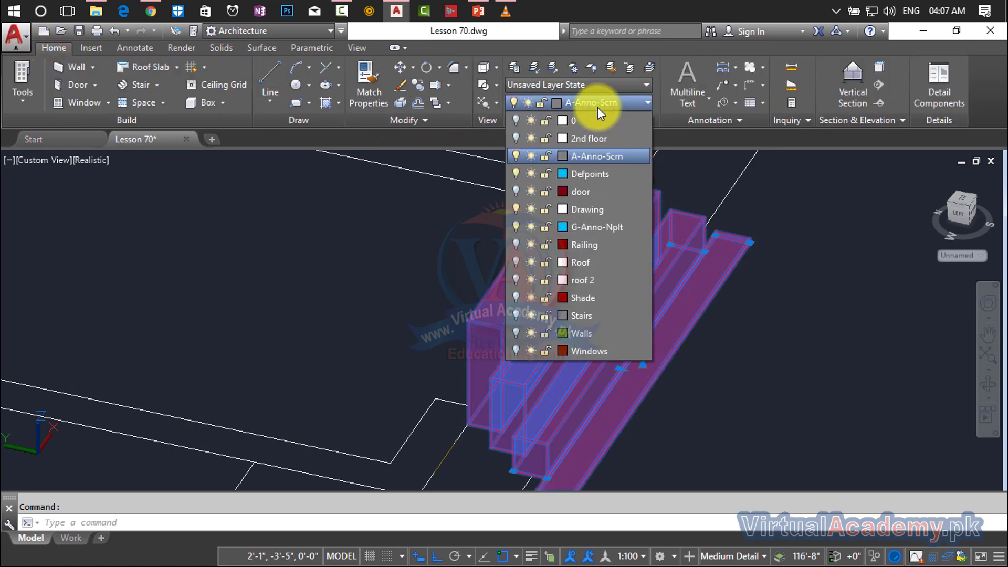
left_click(591, 316)
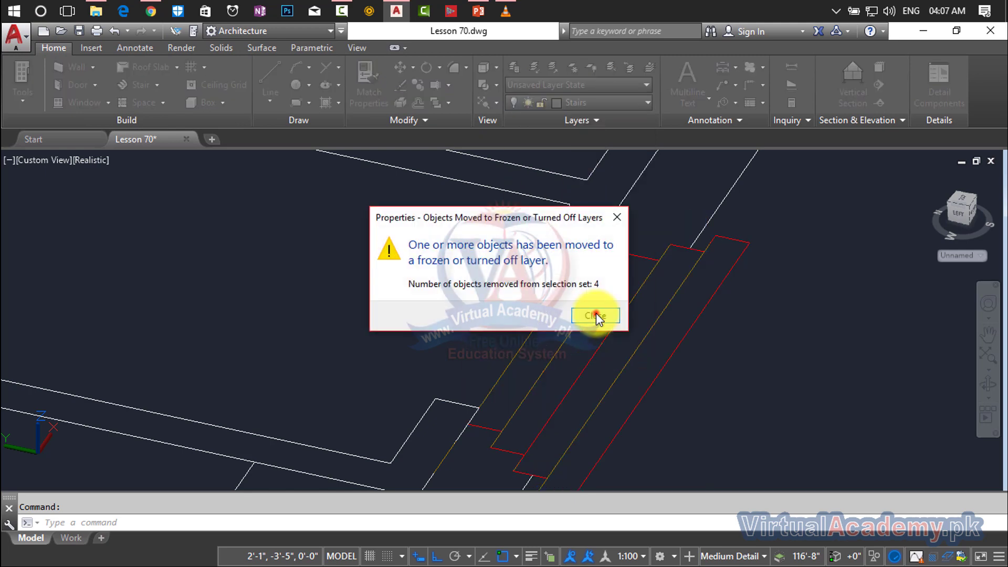
- Turn the Stairs layer back on and reselect the base slab and three step solids
left_click(600, 106)
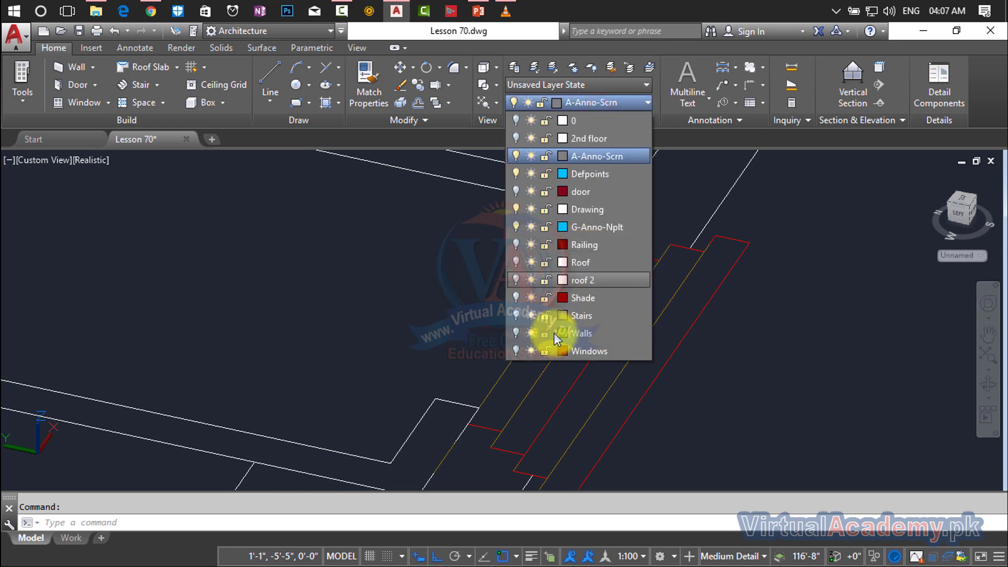
left_click(516, 316)
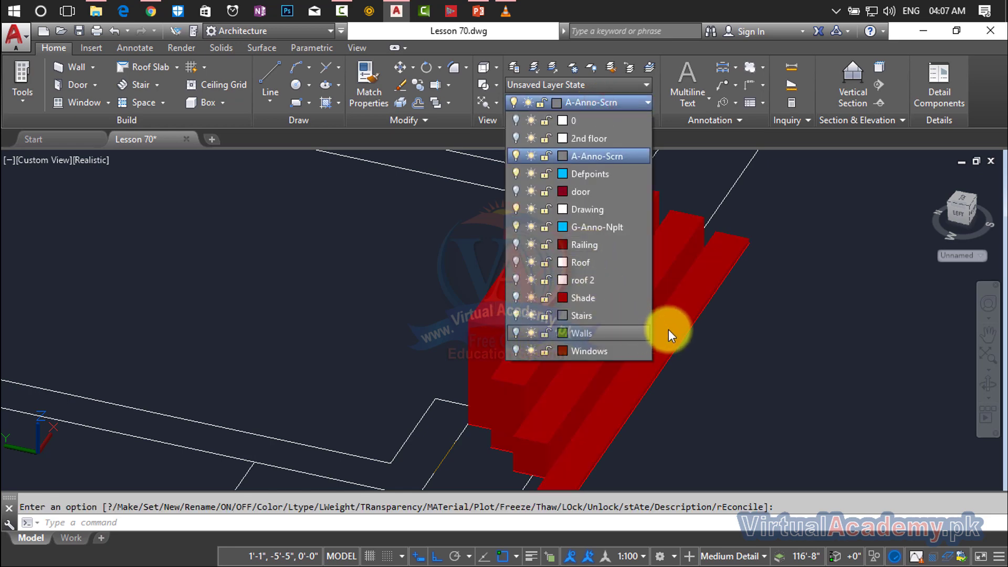
left_click(669, 329)
left_click(640, 311)
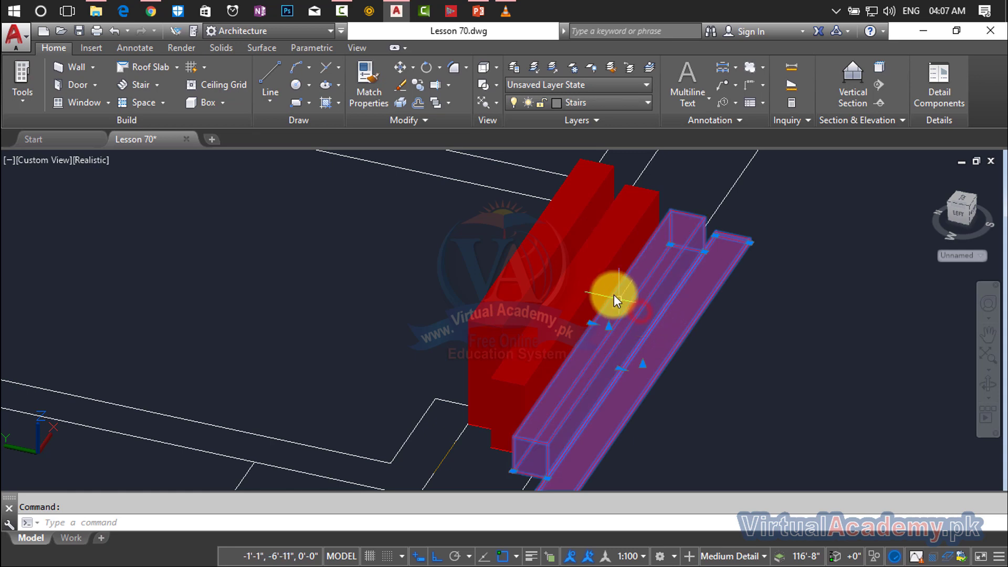
left_click(603, 286)
left_click(562, 260)
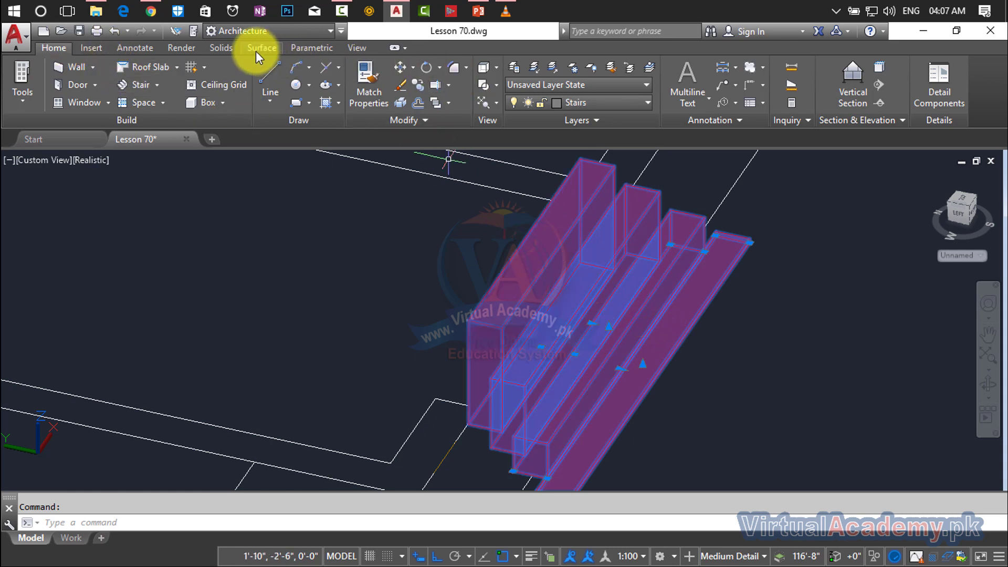
left_click(230, 48)
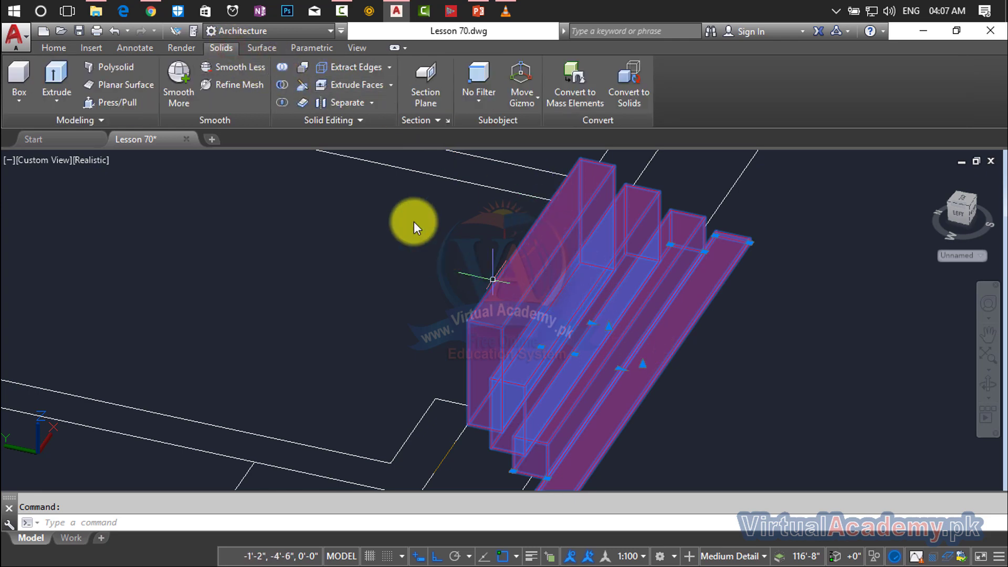
- Start a Union on the red solids, then cancel it
left_click(283, 67)
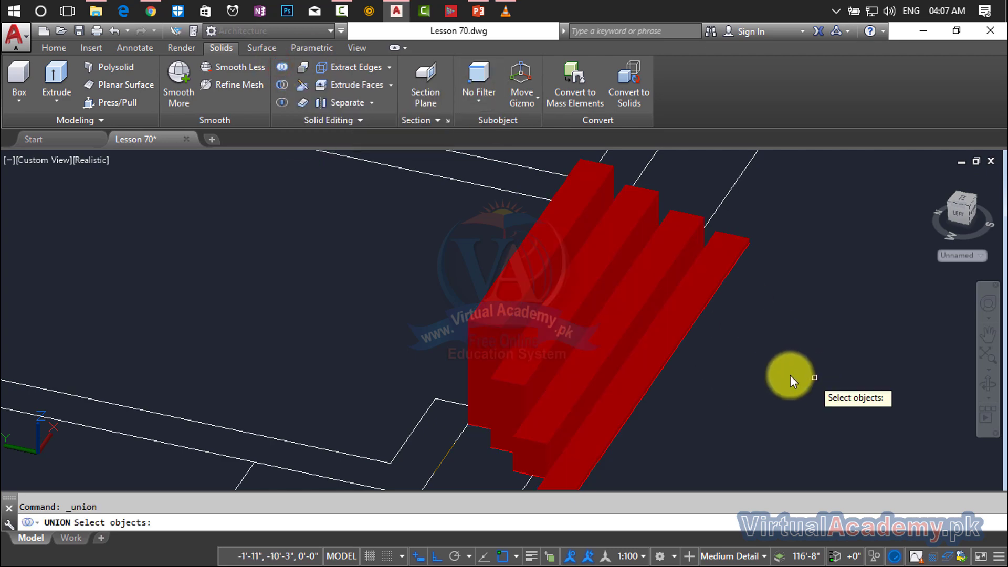
left_click(763, 368)
left_click(508, 254)
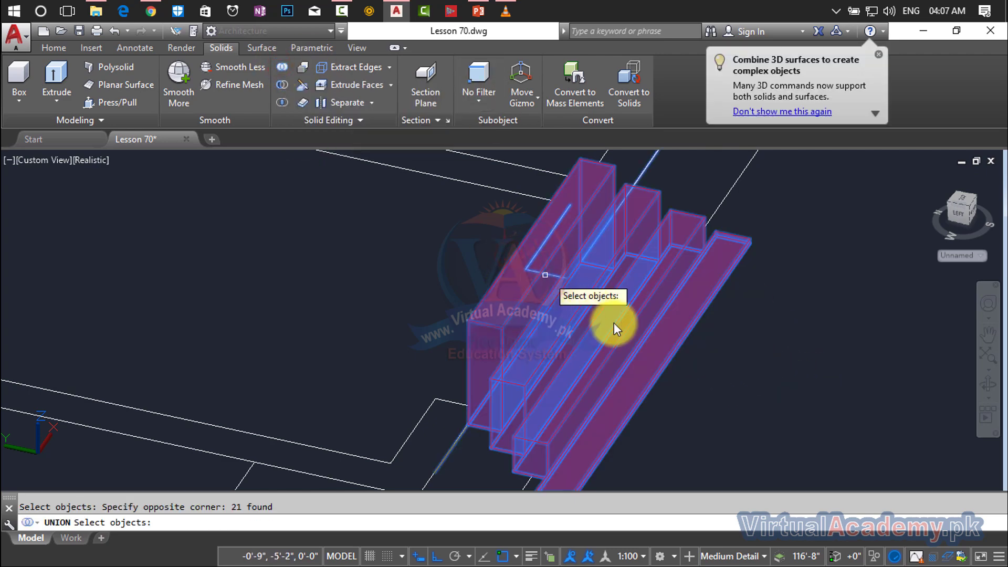
key("Escape")
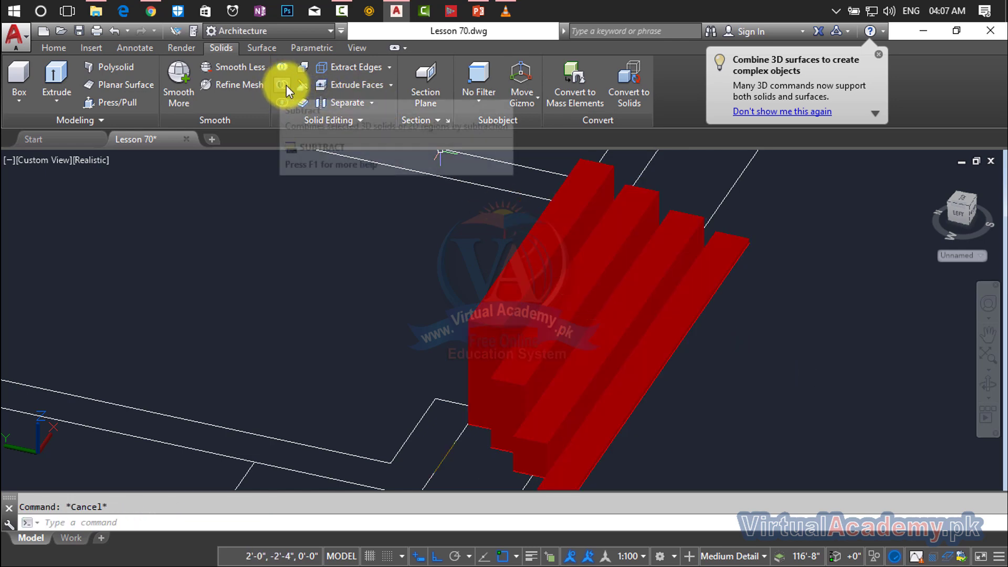
- Turn off the Drawing layer and delete the stray line below the solids
left_click(51, 49)
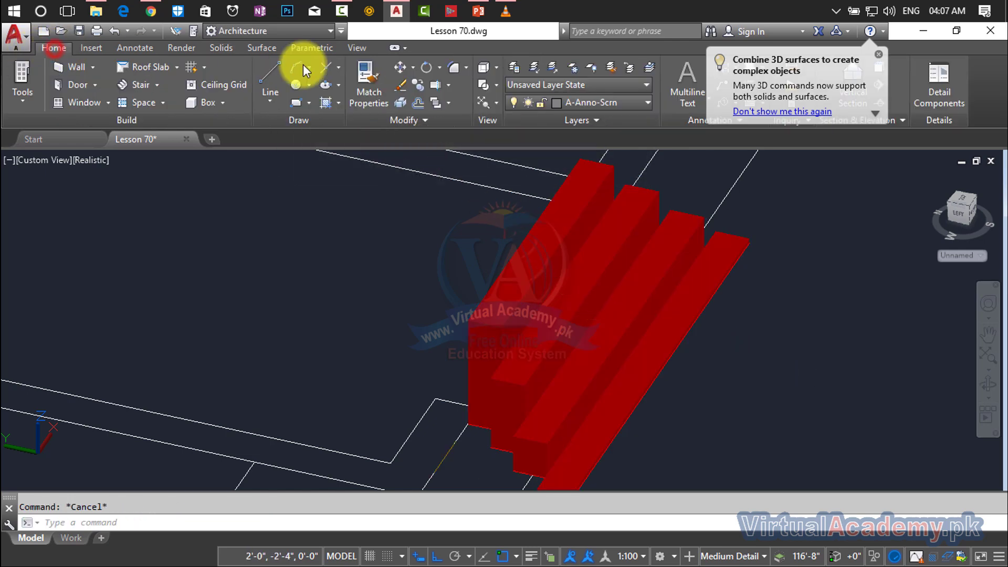
left_click(591, 103)
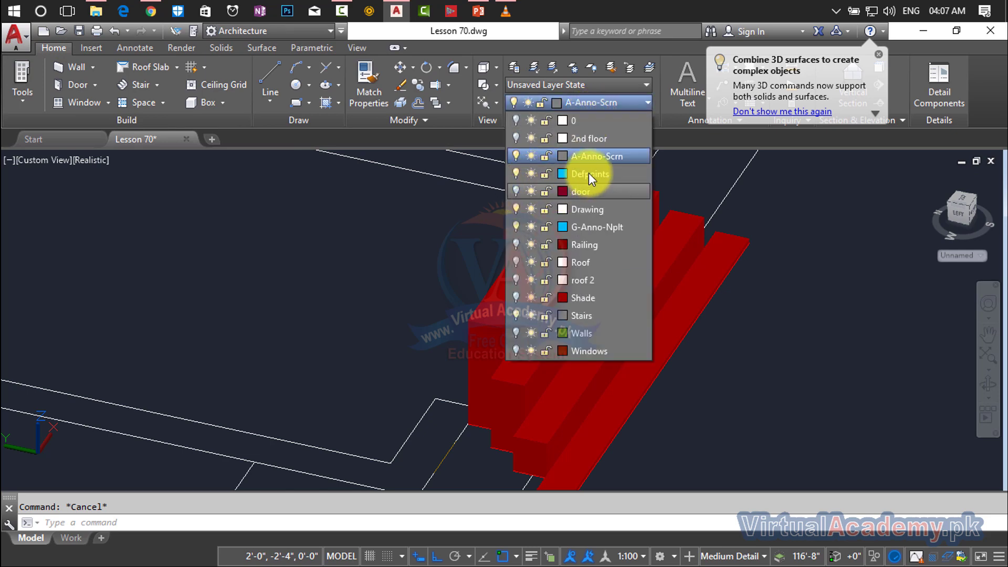
left_click(515, 208)
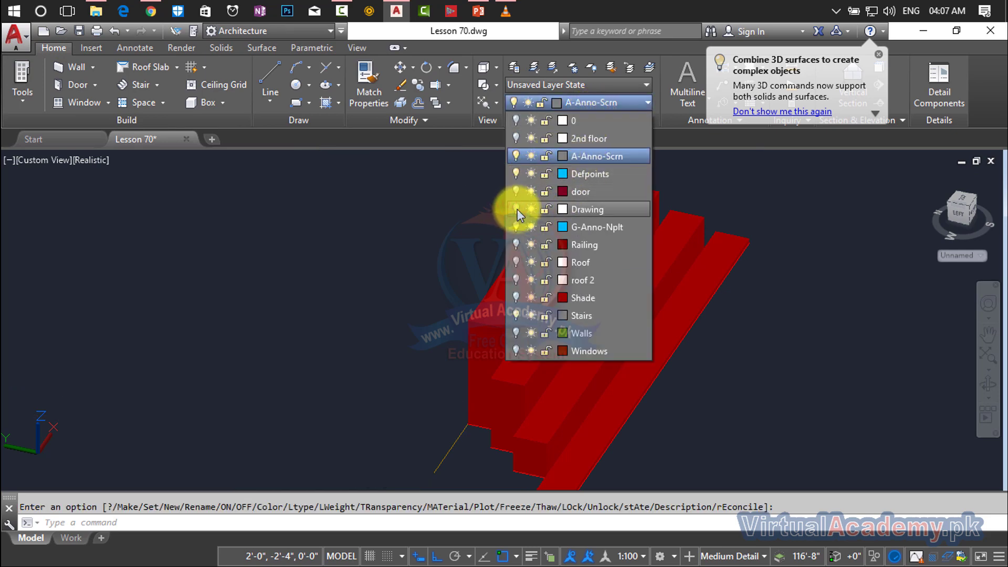
left_click(456, 436)
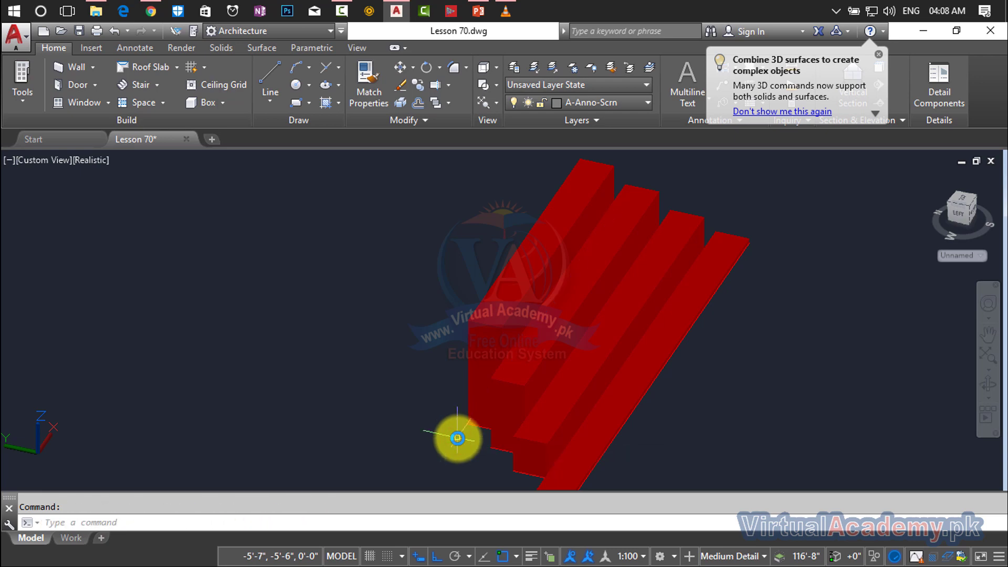
key("Delete")
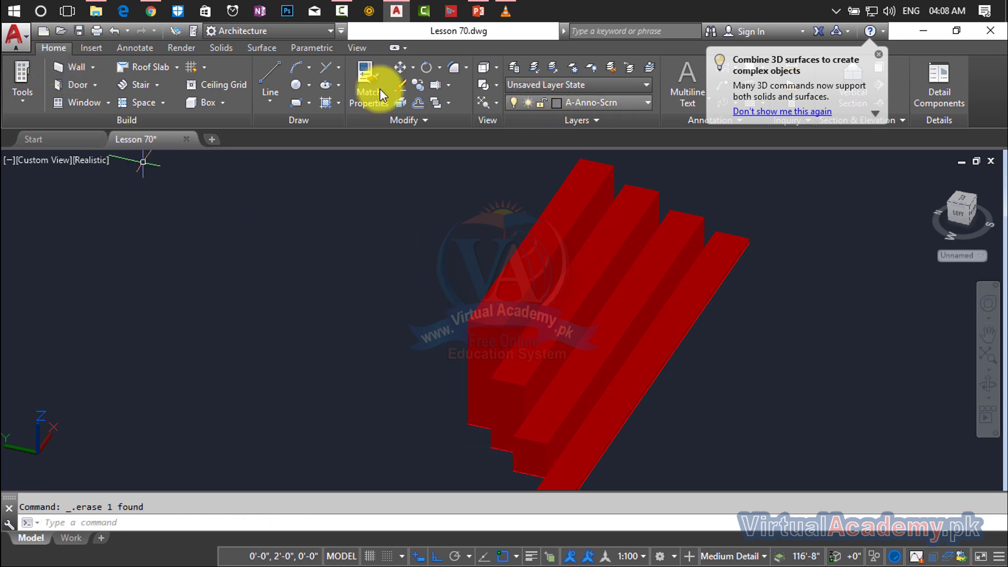
- Union all ten red solids into one stepped solid
left_click(223, 49)
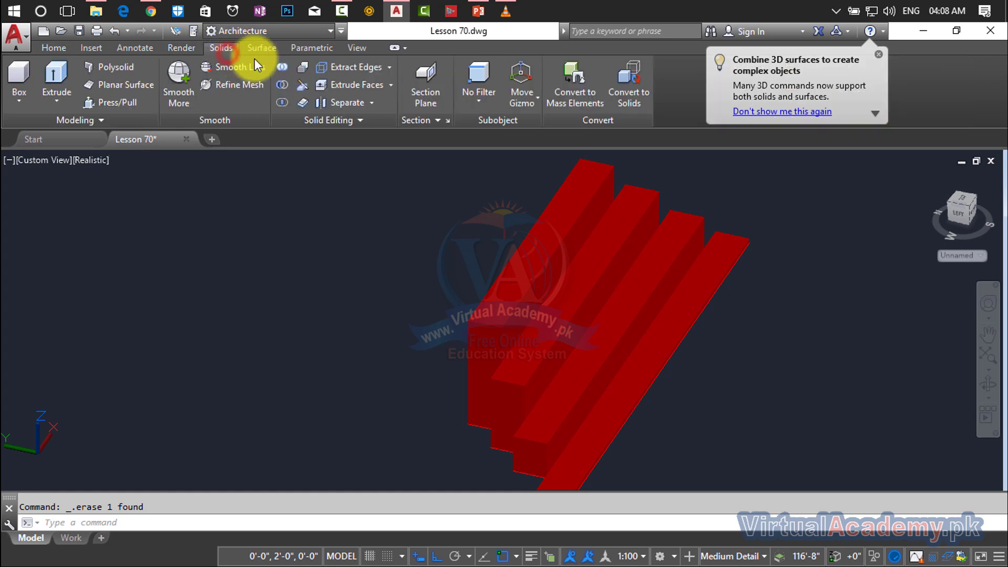
left_click(286, 69)
left_click(854, 194)
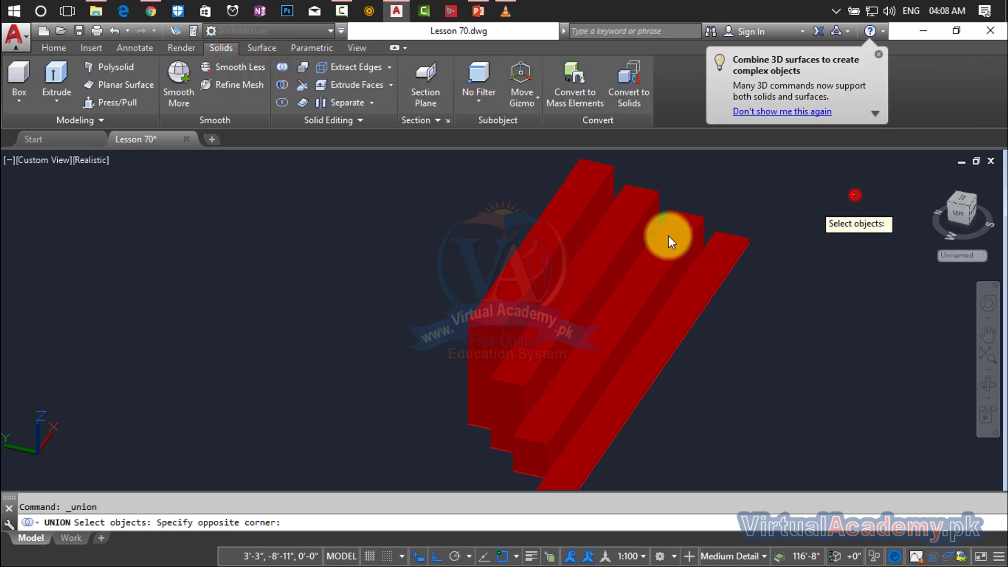
left_click(412, 387)
key("Return")
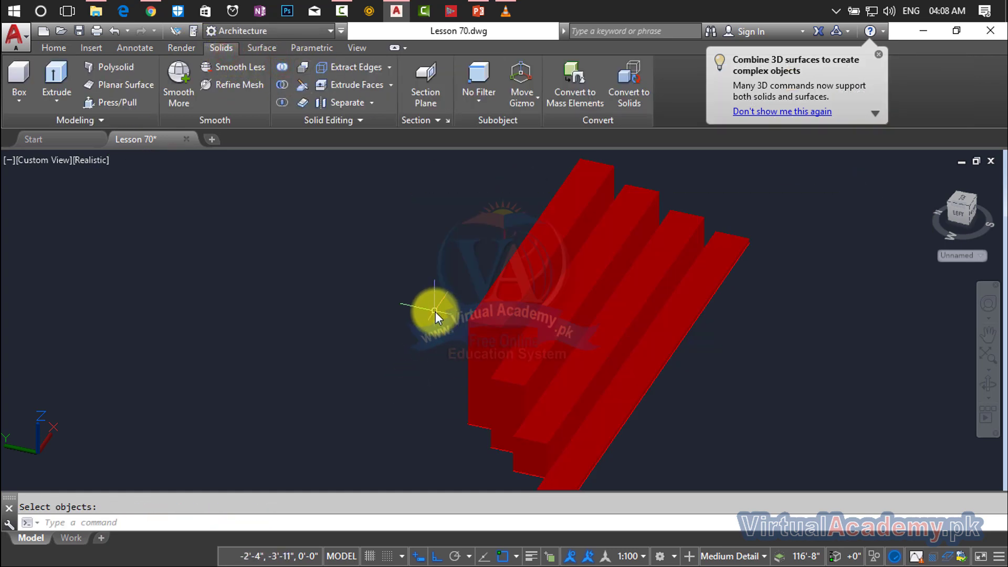
key("Return")
- Zoom around the merged solid and bring up the Render ribbon tools
scroll(529, 311, "down", 3)
scroll(530, 311, "down", 2)
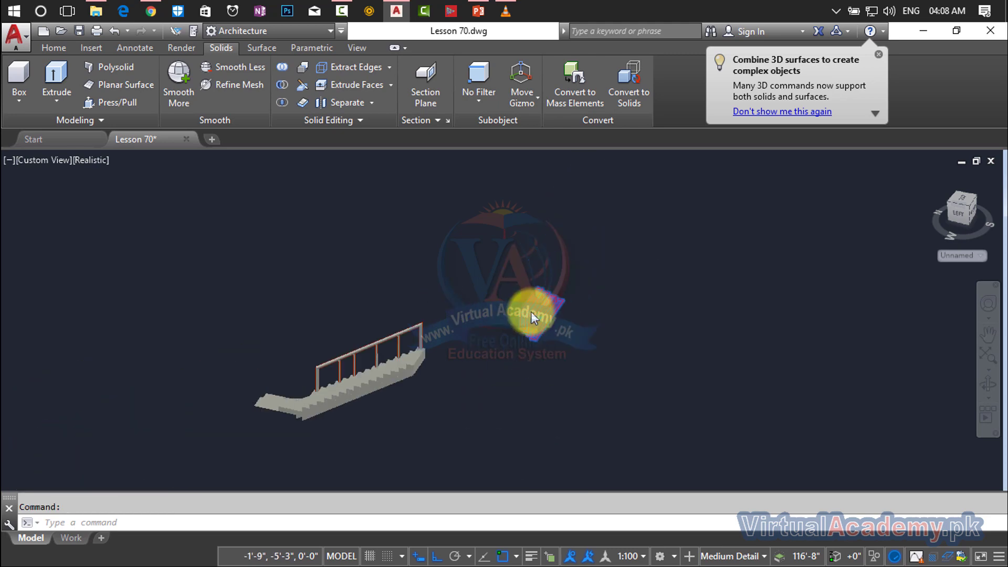
scroll(530, 311, "up", 1)
scroll(610, 299, "up", 2)
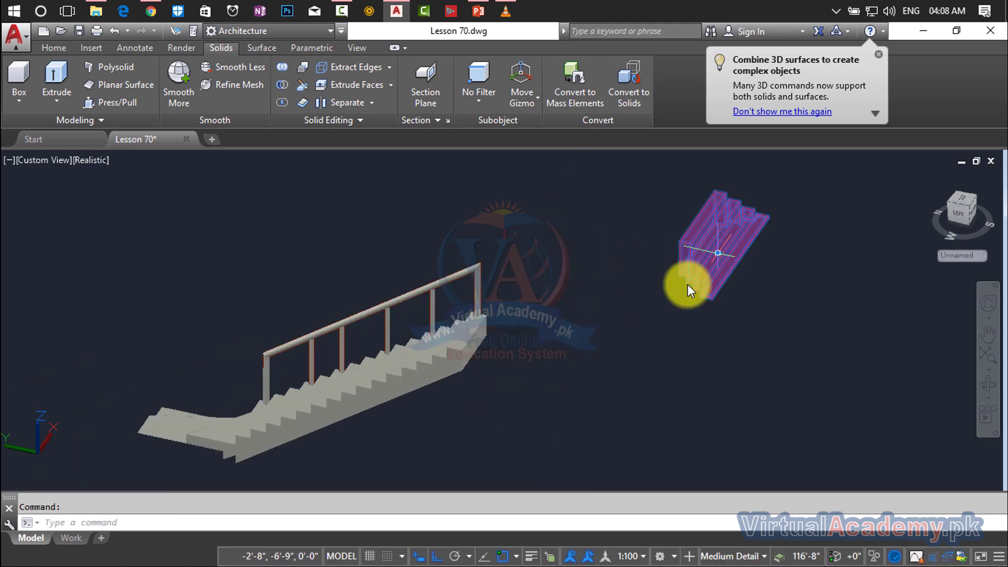
scroll(609, 304, "up", 2)
scroll(610, 304, "up", 2)
scroll(610, 304, "up", 2)
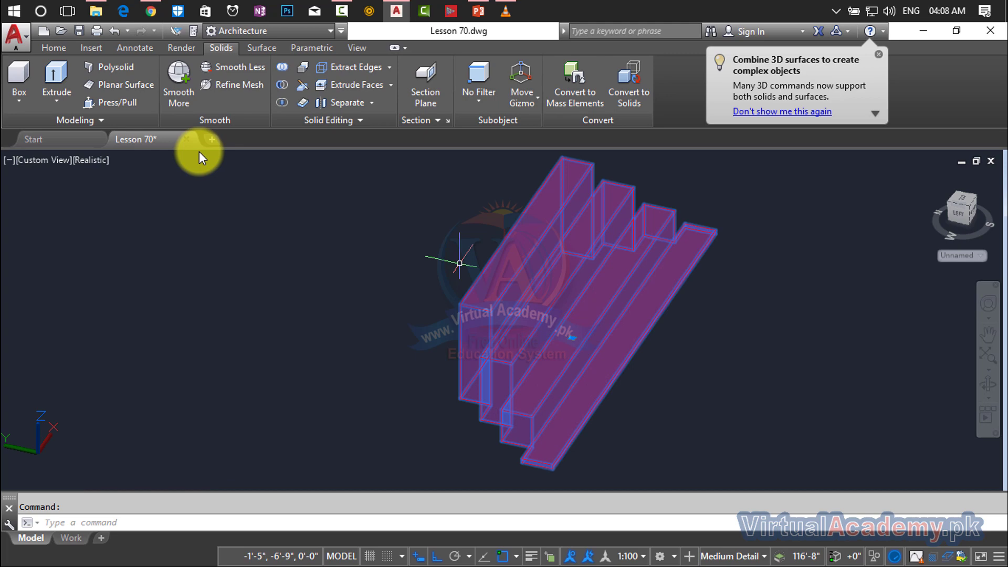
left_click(266, 50)
left_click(188, 50)
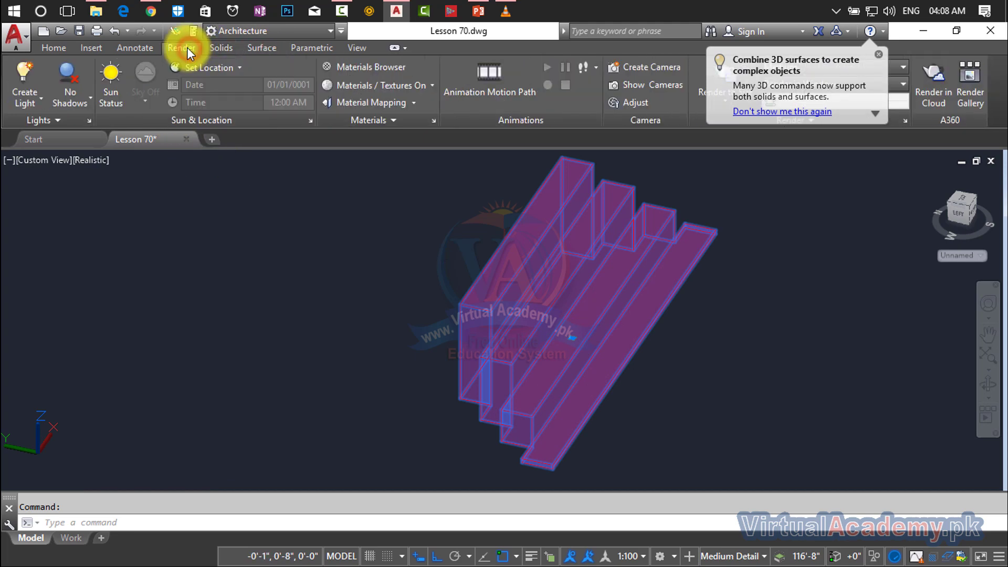
- Apply Stone materials to the steps from the Materials Browser, ending with grey Fine - Alabaster
left_click(357, 67)
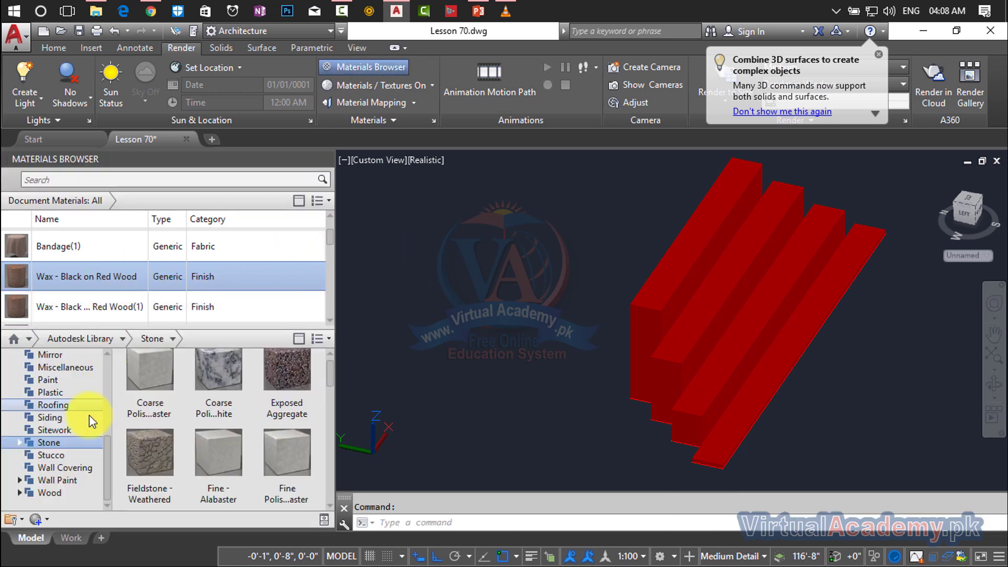
scroll(117, 430, "up", 1)
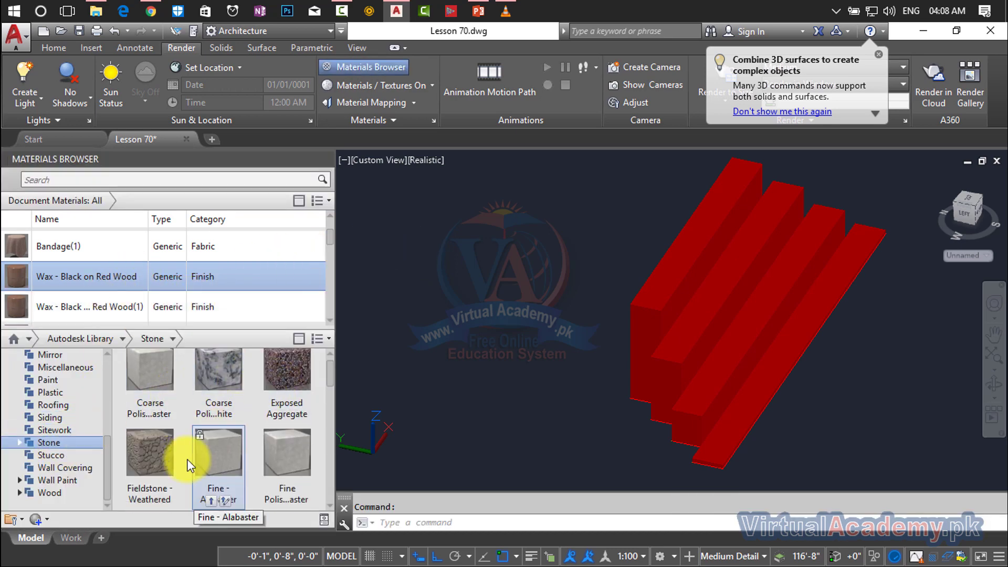
mouse_move(220, 379)
left_mouse_down()
mouse_move(370, 412)
mouse_move(665, 334)
left_mouse_up()
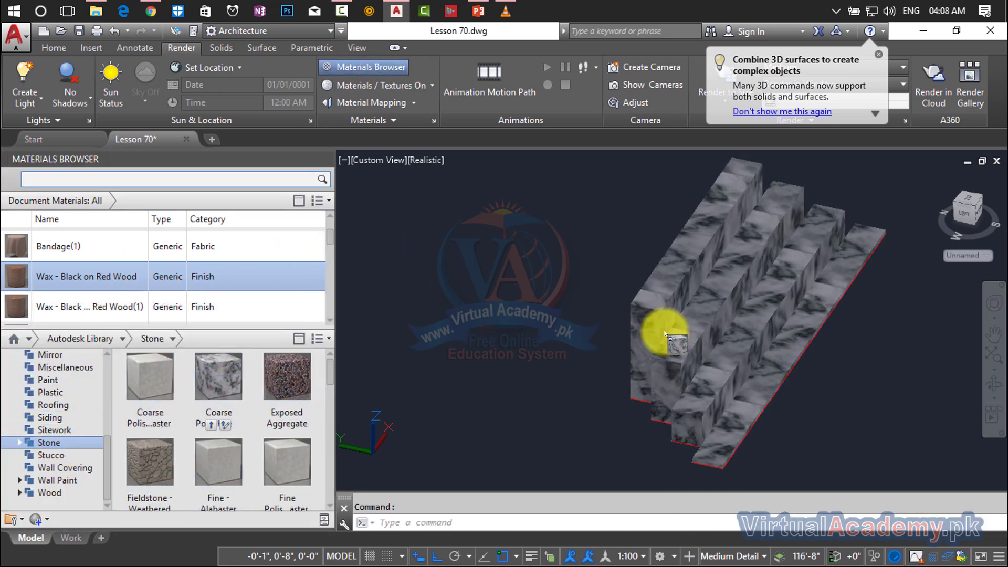
left_click_drag(198, 453, 699, 357)
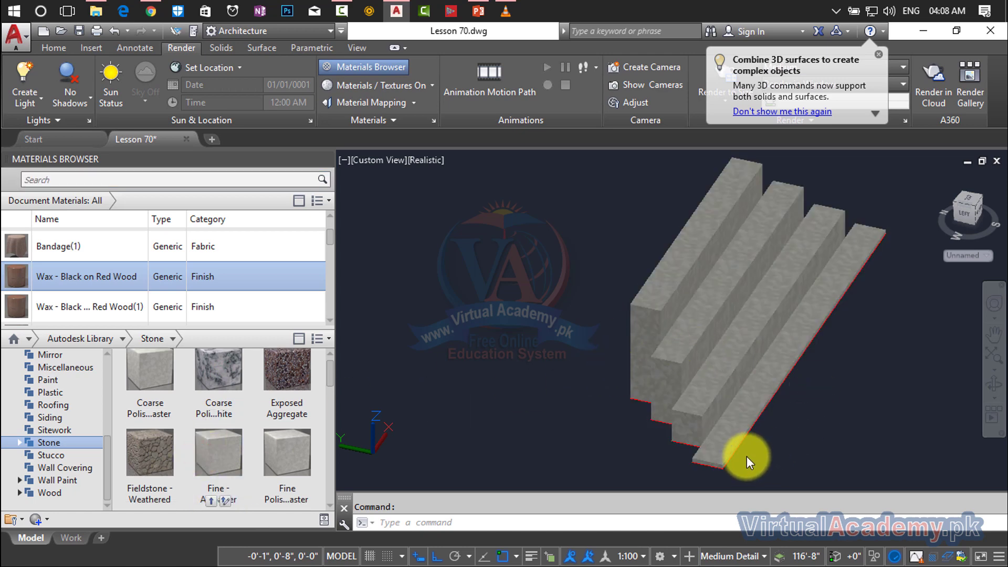
- Pan and zoom to inspect the stone steps, checking the bottom slab
scroll(746, 436, "up", 3)
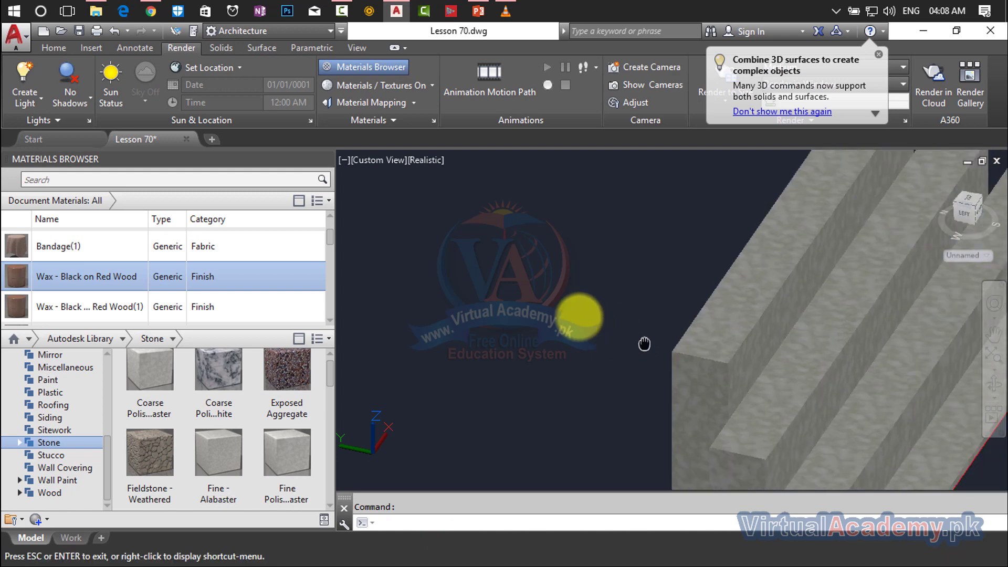
mouse_move(820, 423)
middle_mouse_down()
mouse_move(537, 352)
mouse_move(646, 390)
mouse_move(621, 377)
middle_mouse_up()
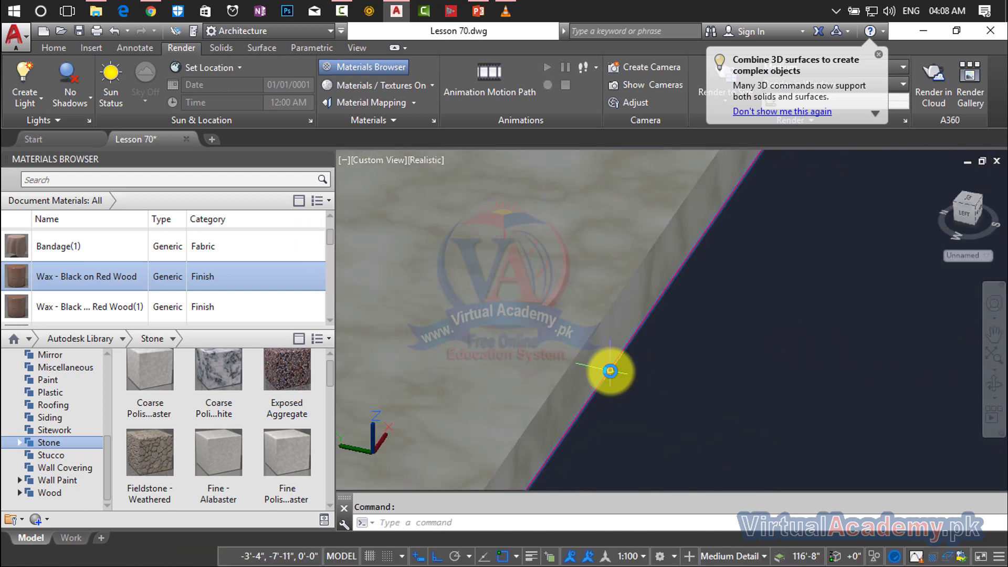
scroll(610, 371, "down", 2)
scroll(611, 370, "down", 2)
scroll(612, 370, "down", 3)
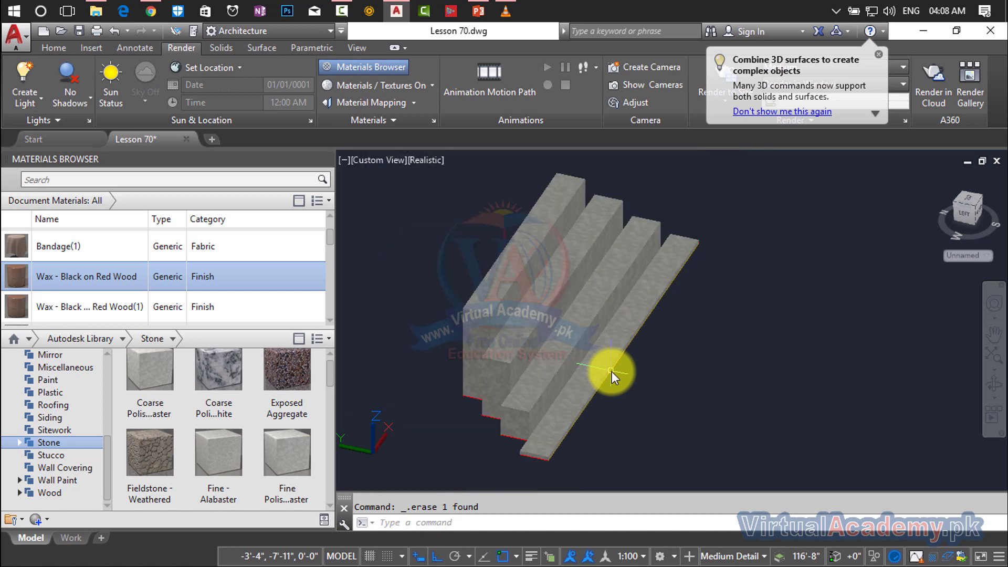
key("Escape")
scroll(600, 424, "up", 2)
scroll(597, 437, "up", 2)
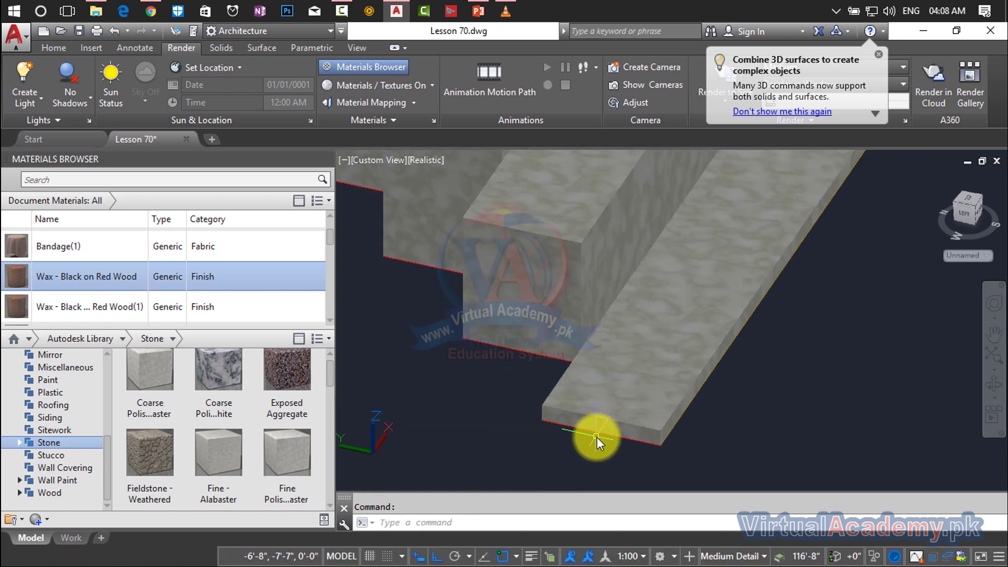
scroll(600, 424, "up", 2)
left_click(600, 424)
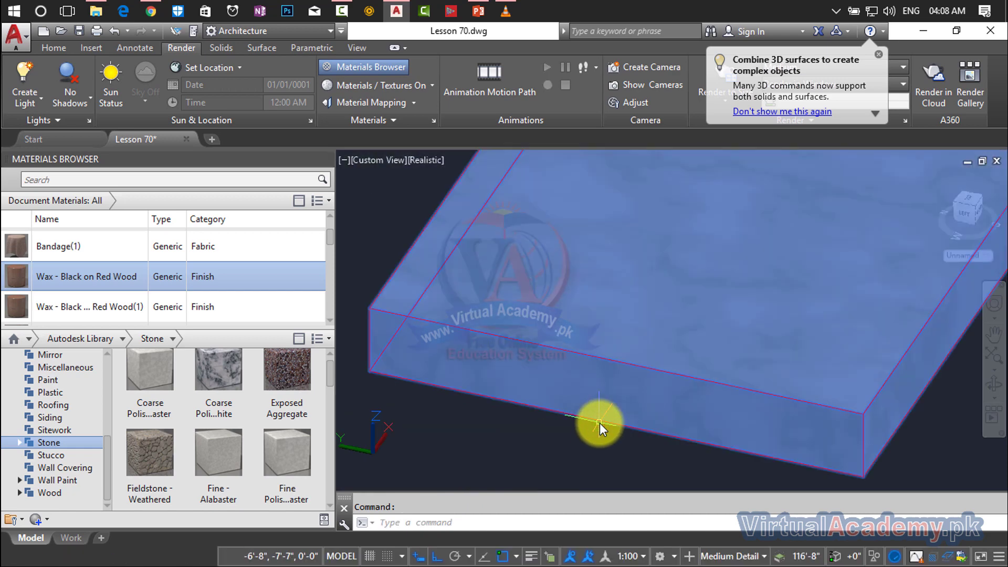
key("Escape")
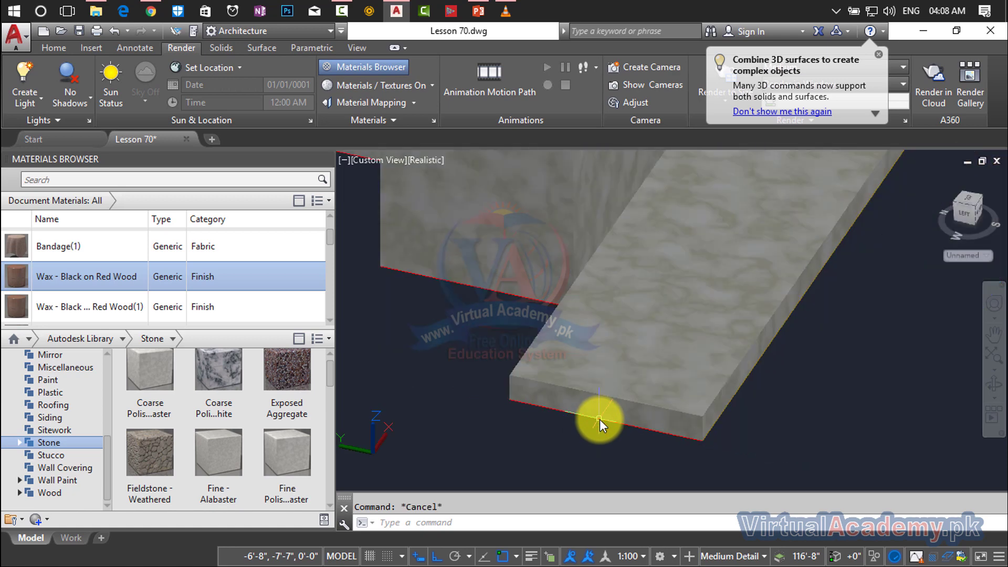
scroll(599, 419, "down", 2)
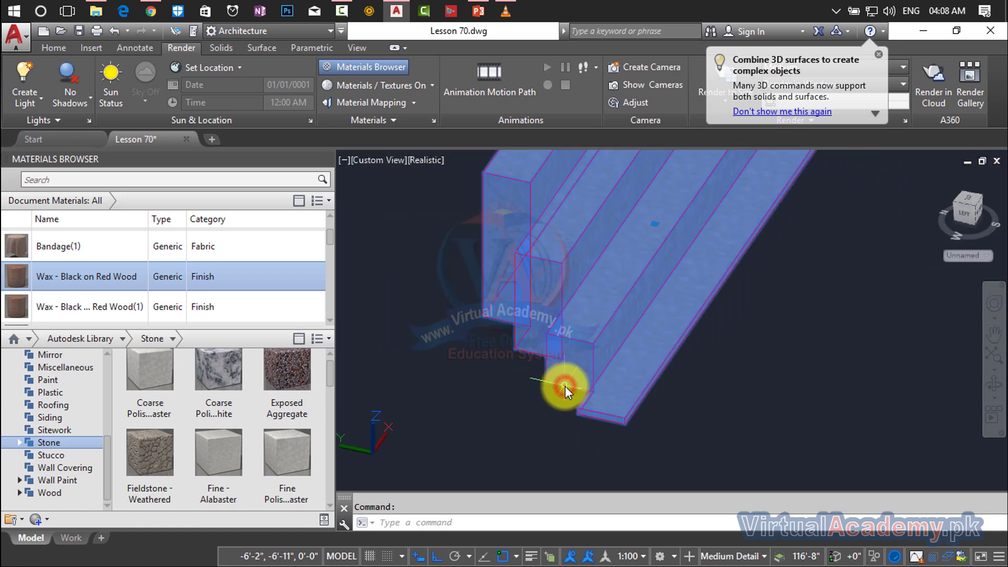
scroll(547, 378, "down", 3)
middle_click_drag(544, 378, 518, 397)
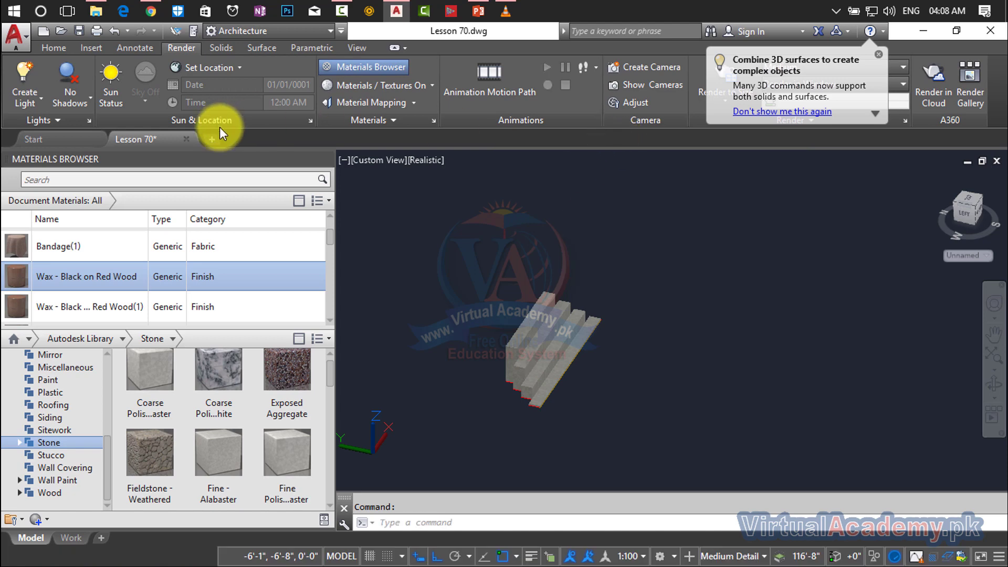
- Close the Materials Browser, return to Home, and pan to show both staircases
left_click(326, 158)
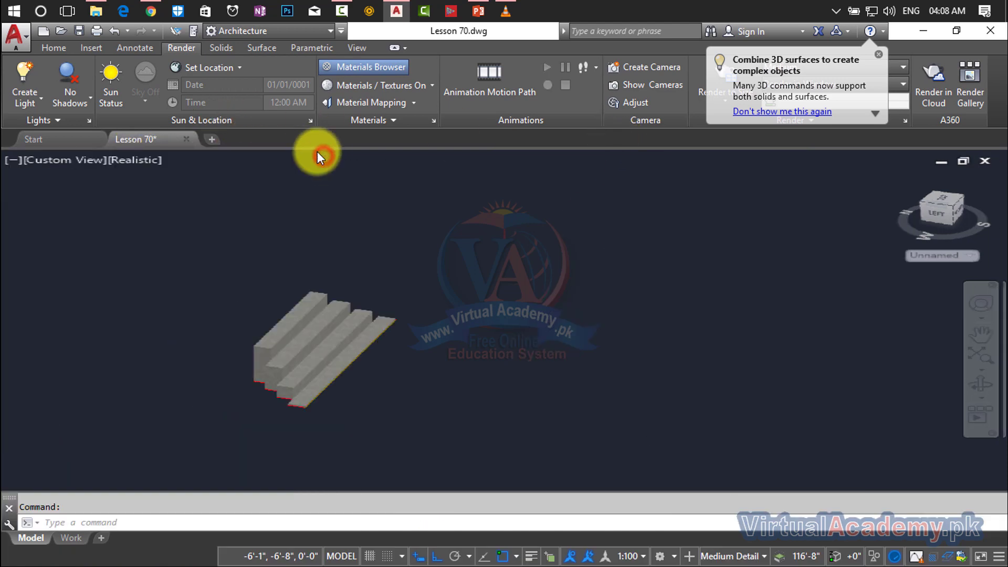
left_click(52, 48)
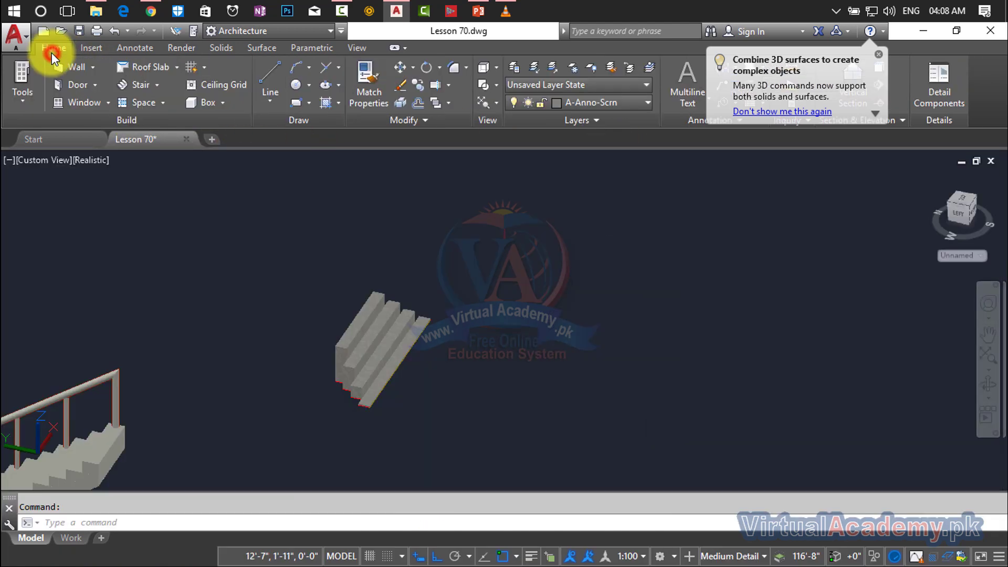
left_click(634, 105)
left_click(634, 105)
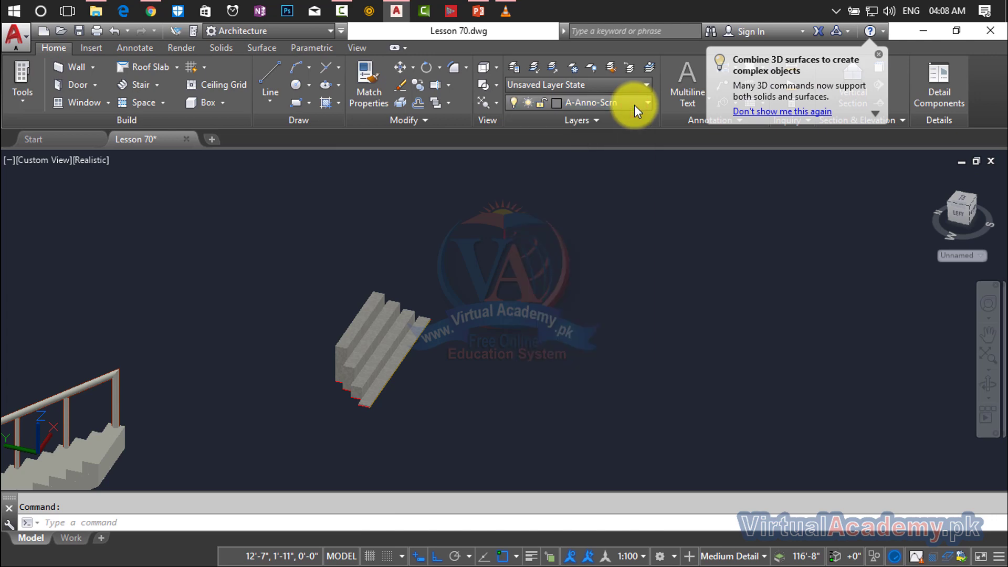
middle_click_drag(462, 277, 589, 241)
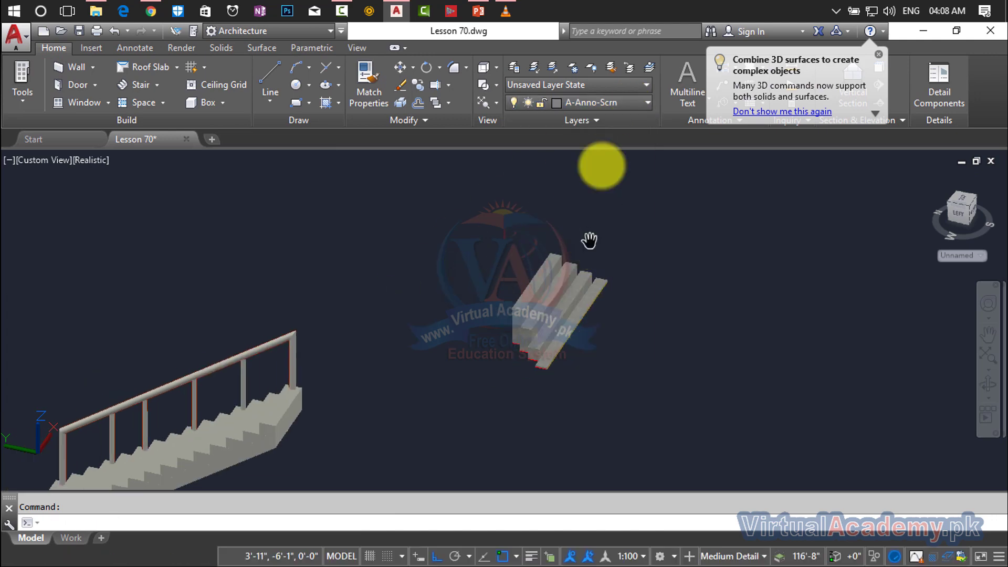
- Turn the Drawing layer back on, zoom to the parking area, and start a line
left_click(619, 104)
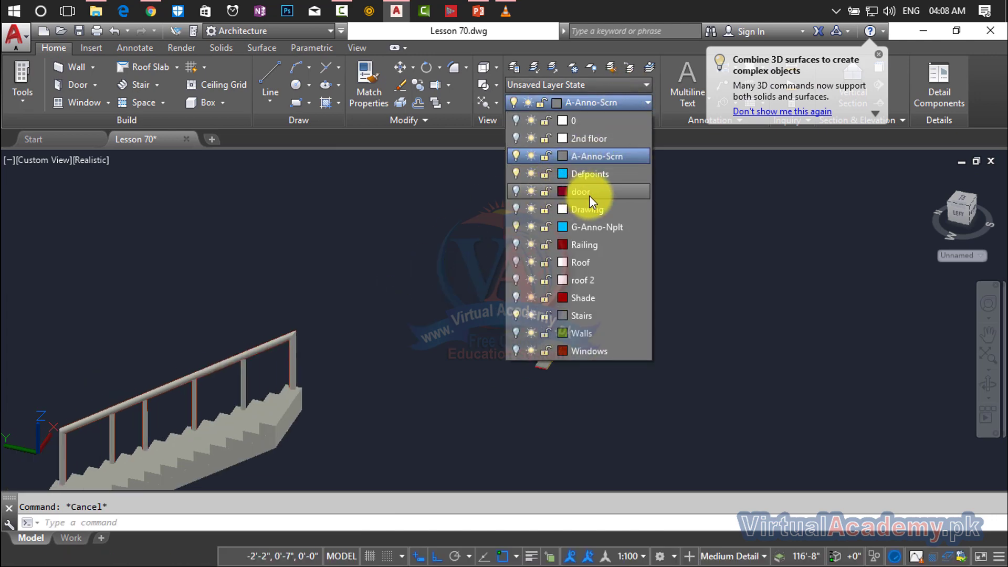
left_click(517, 210)
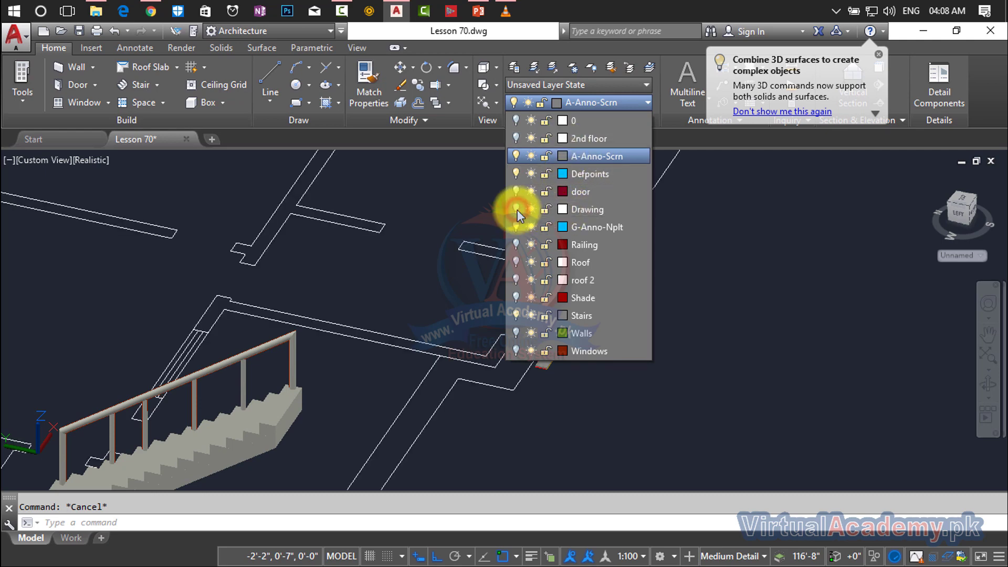
middle_click_drag(536, 365, 697, 256)
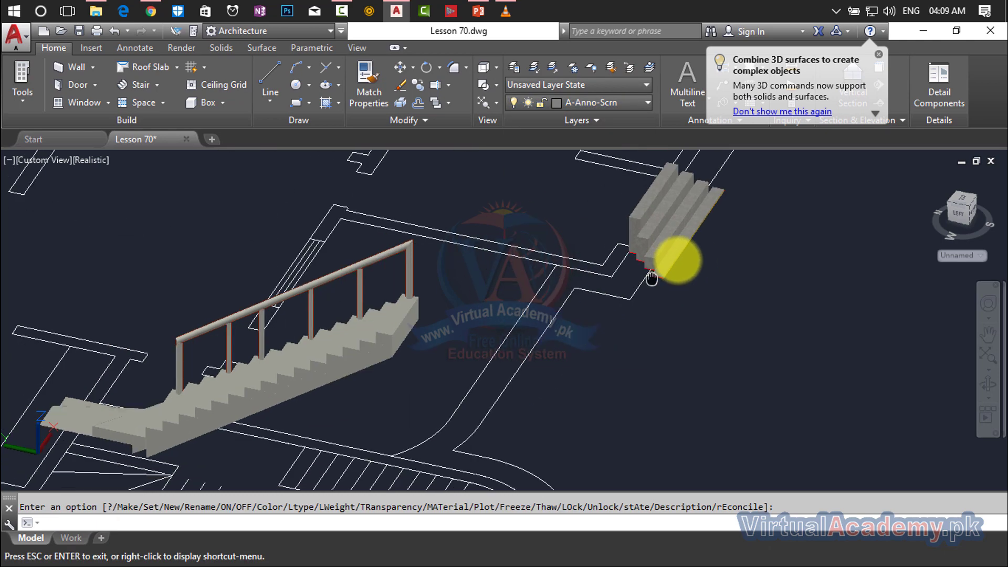
scroll(697, 256, "up", 3)
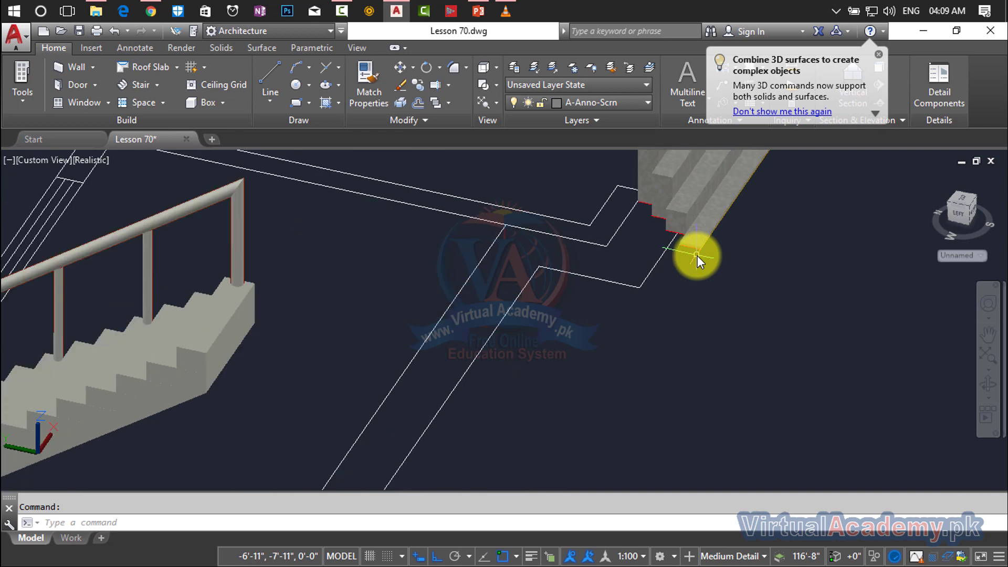
scroll(697, 256, "up", 3)
type("l")
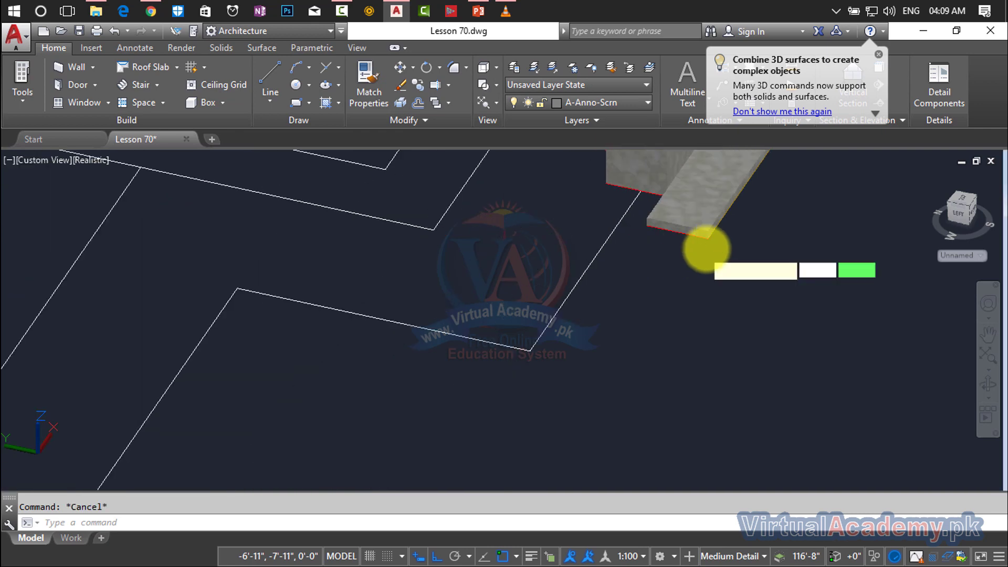
key("Return")
- Draw a line from the stone slab's corner to the curved parking edge, then select it
left_click(707, 239)
mouse_move(603, 365)
middle_mouse_down("shift")
mouse_move(563, 407)
mouse_move(804, 143)
middle_mouse_up("shift")
mouse_move(665, 376)
middle_mouse_down("shift")
mouse_move(647, 400)
mouse_move(686, 292)
mouse_move(692, 312)
middle_mouse_up("shift")
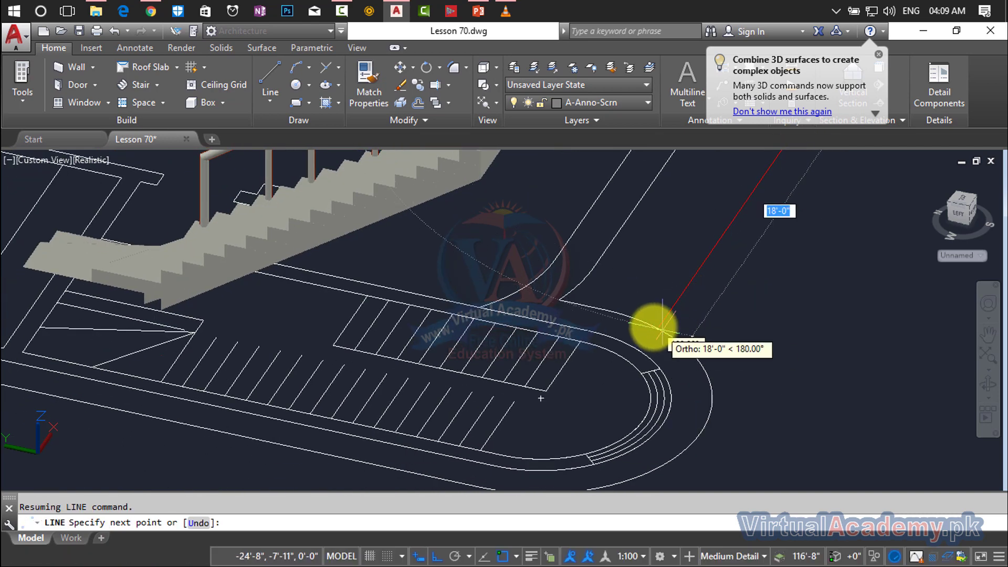
scroll(676, 330, "up", 2)
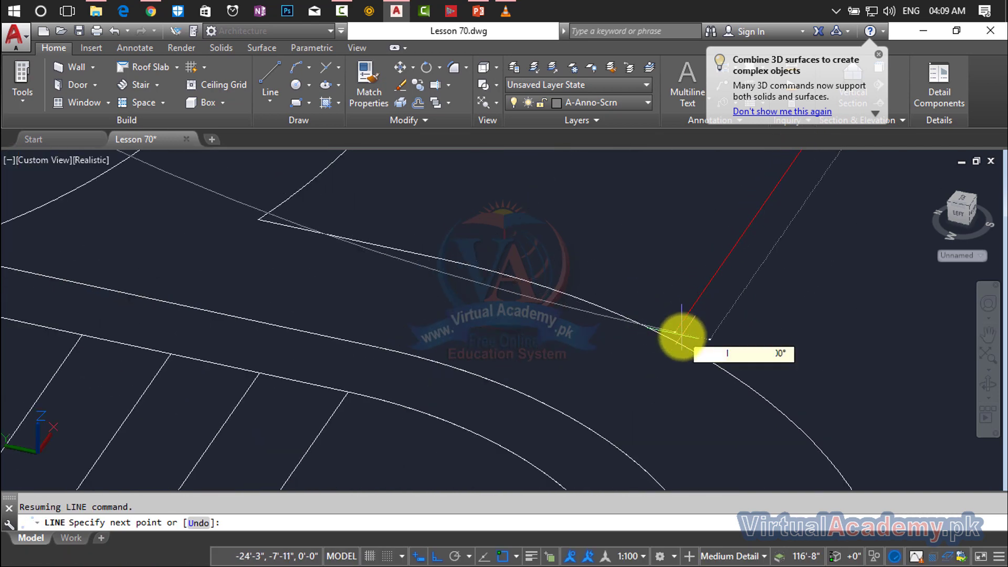
scroll(675, 340, "up", 2)
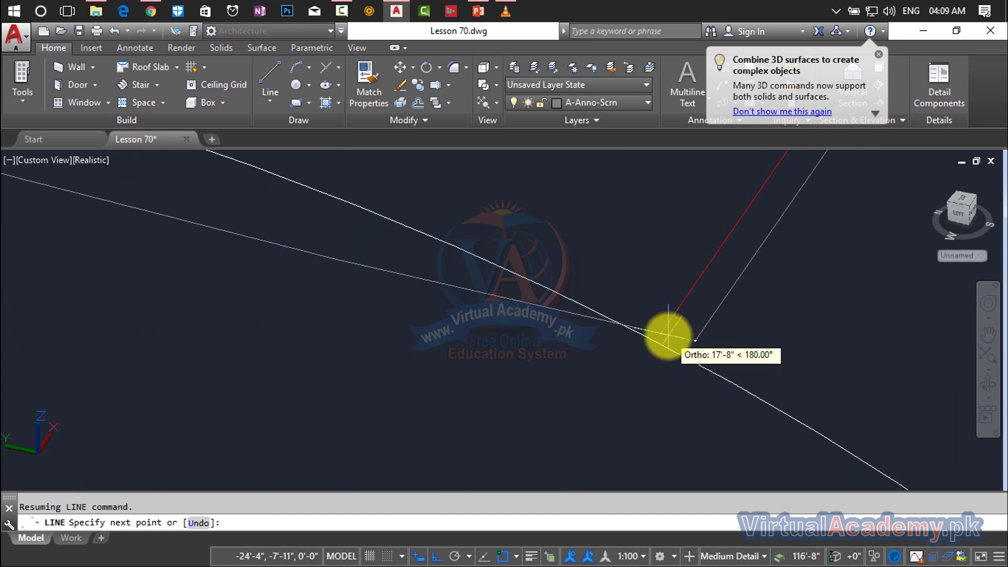
scroll(661, 336, "up", 2)
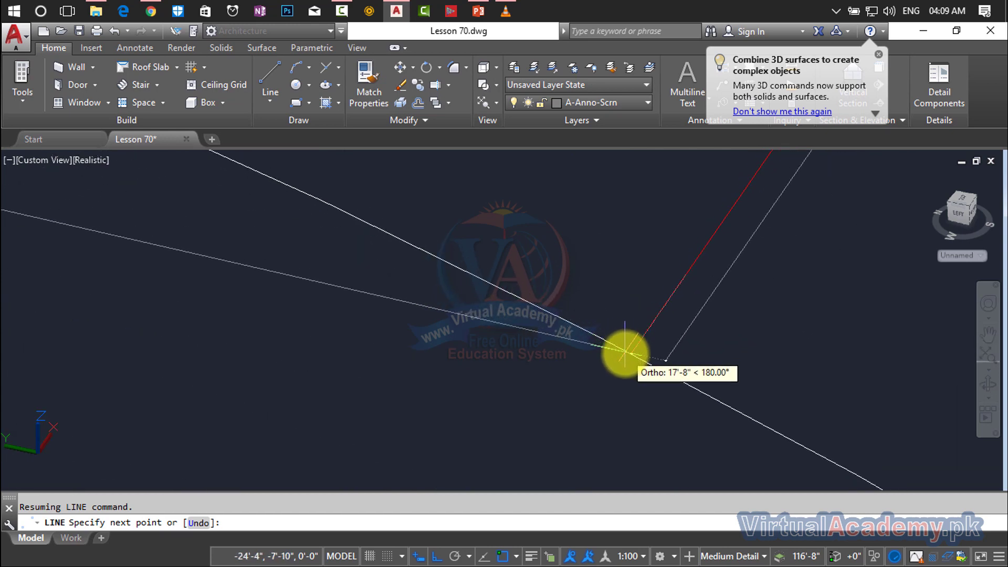
left_click(633, 354)
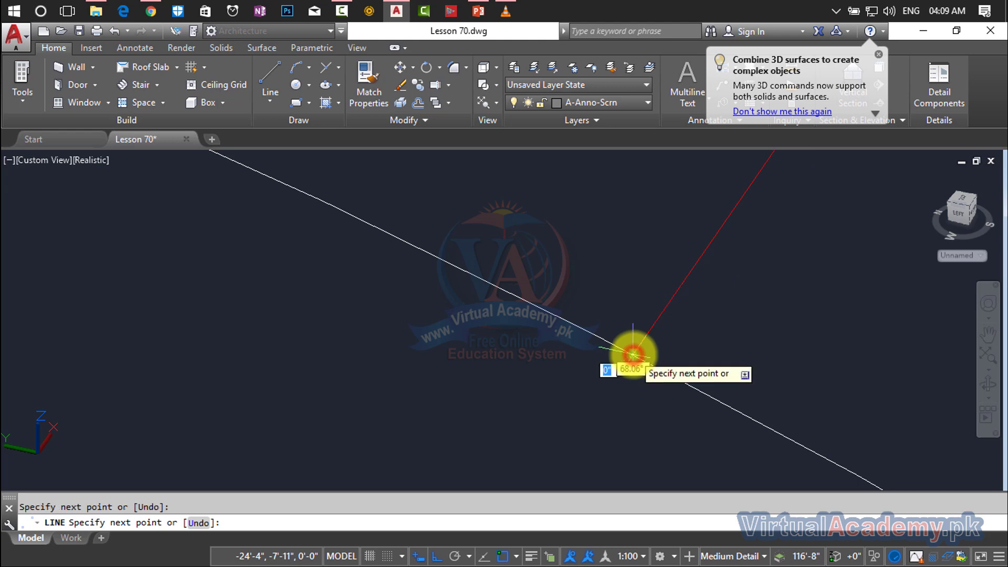
key("Escape")
left_click(656, 320)
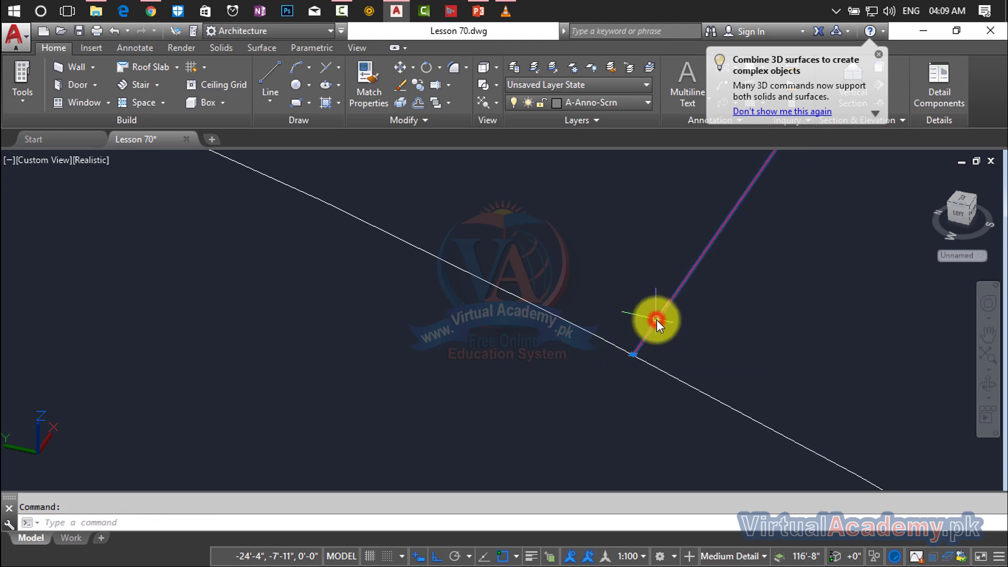
left_click(606, 103)
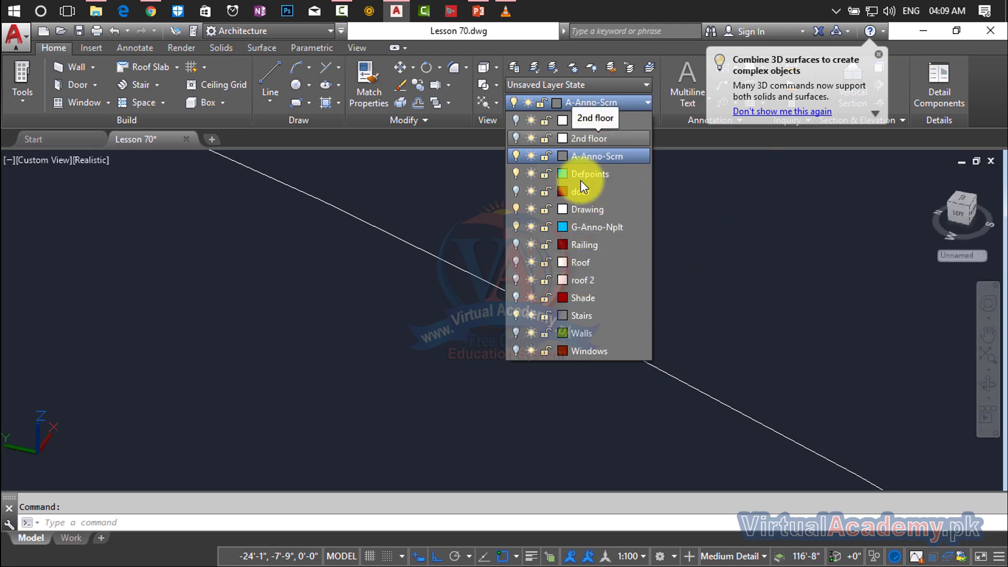
- Put the new guide line on the Drawing layer and clear the selection
left_click(579, 208)
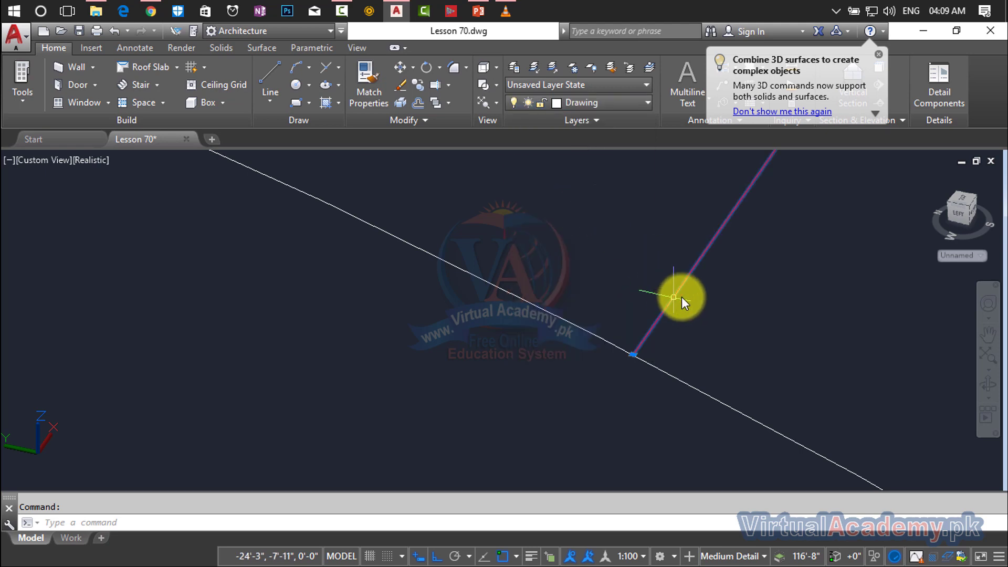
key("Escape")
scroll(682, 297, "down", 6)
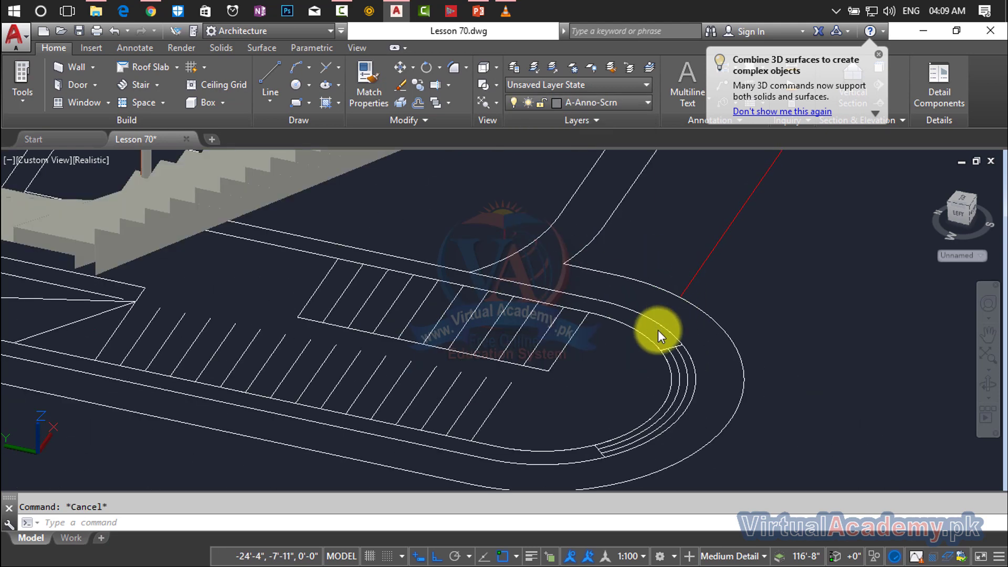
scroll(660, 336, "down", 3)
scroll(580, 405, "down", 3)
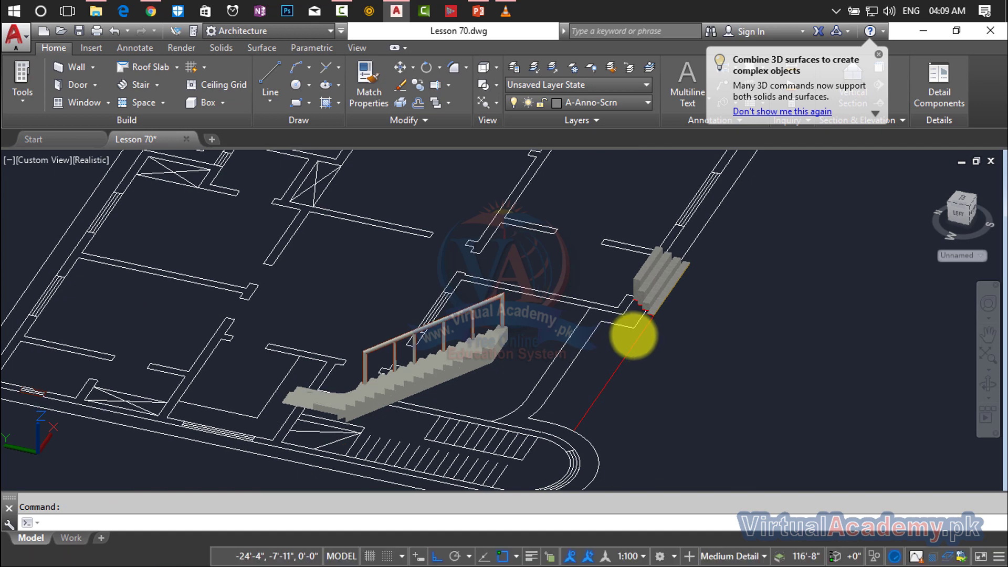
scroll(634, 335, "up", 3)
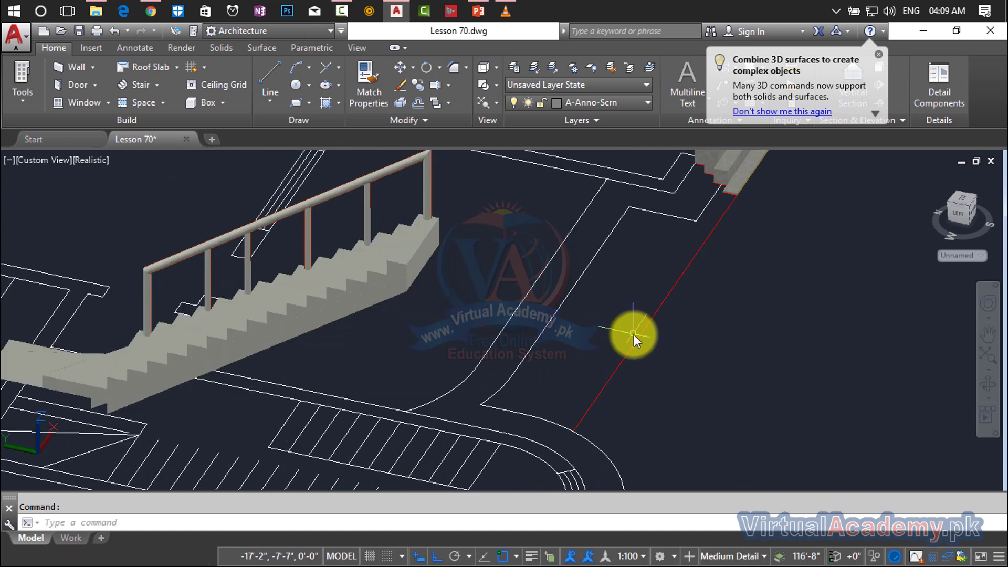
scroll(724, 199, "up", 3)
- Pan and zoom the view toward the stair corner
middle_click_drag(724, 200, 657, 290)
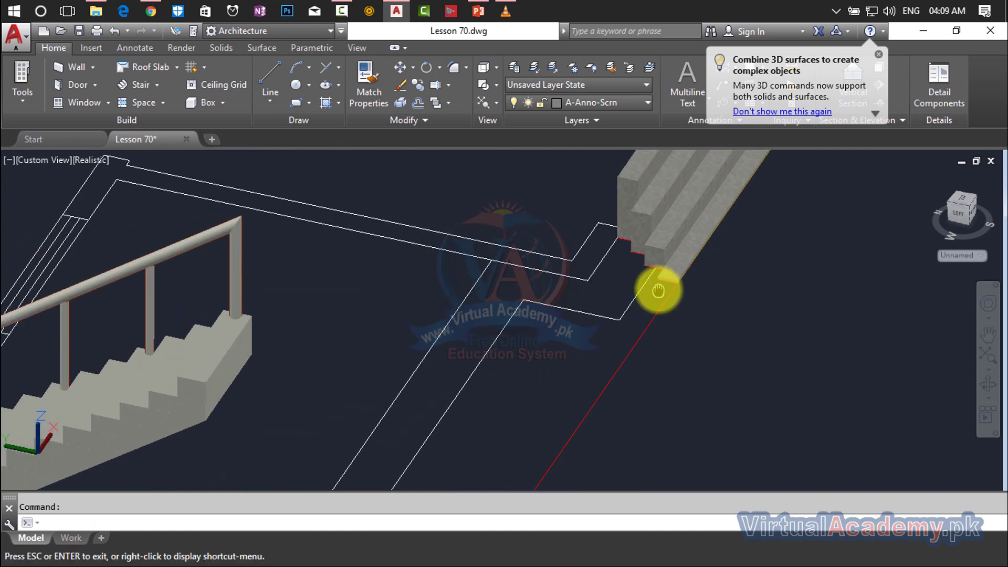
scroll(651, 294, "down", 2)
scroll(631, 304, "up", 2)
scroll(631, 304, "up", 2)
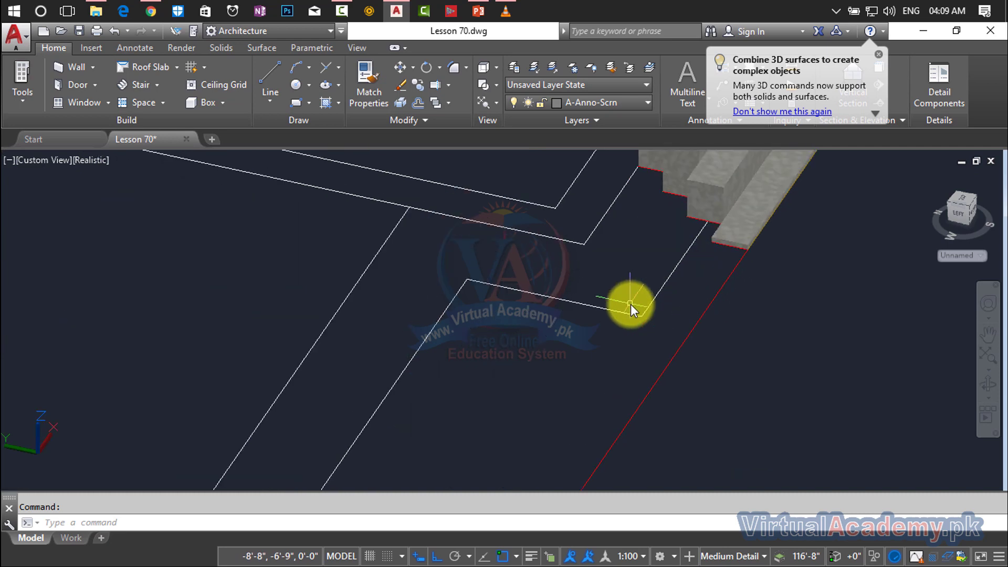
scroll(631, 304, "up", 2)
scroll(631, 304, "down", 3)
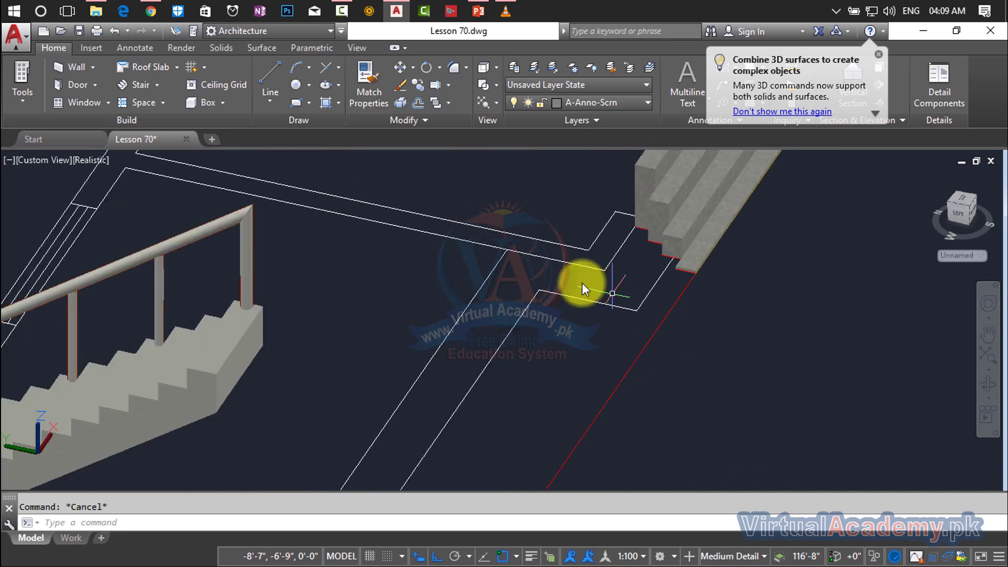
scroll(581, 266, "up", 1)
scroll(582, 265, "up", 1)
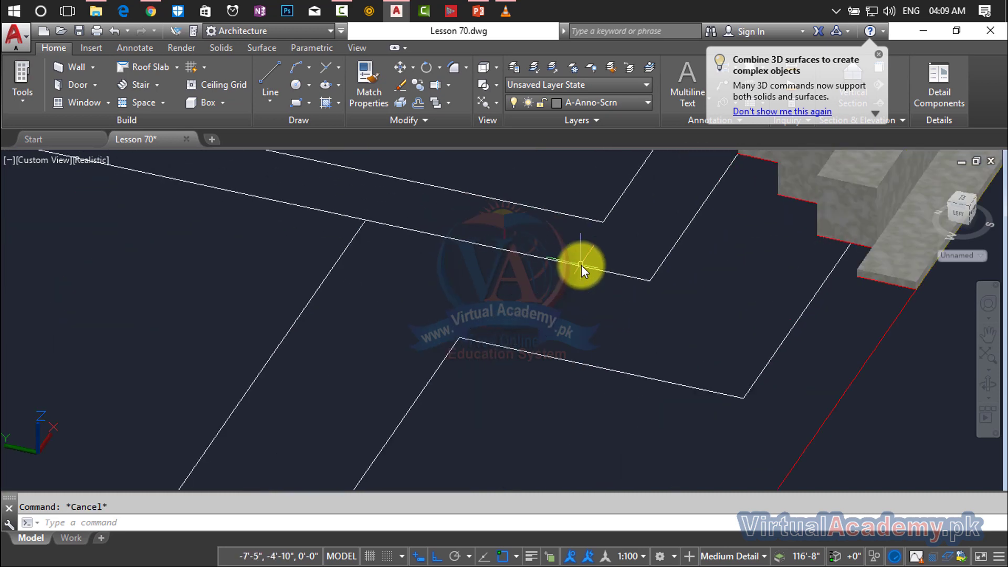
- Start a polyline (PL) at the line intersection beside the steps
type("pl")
key("Return")
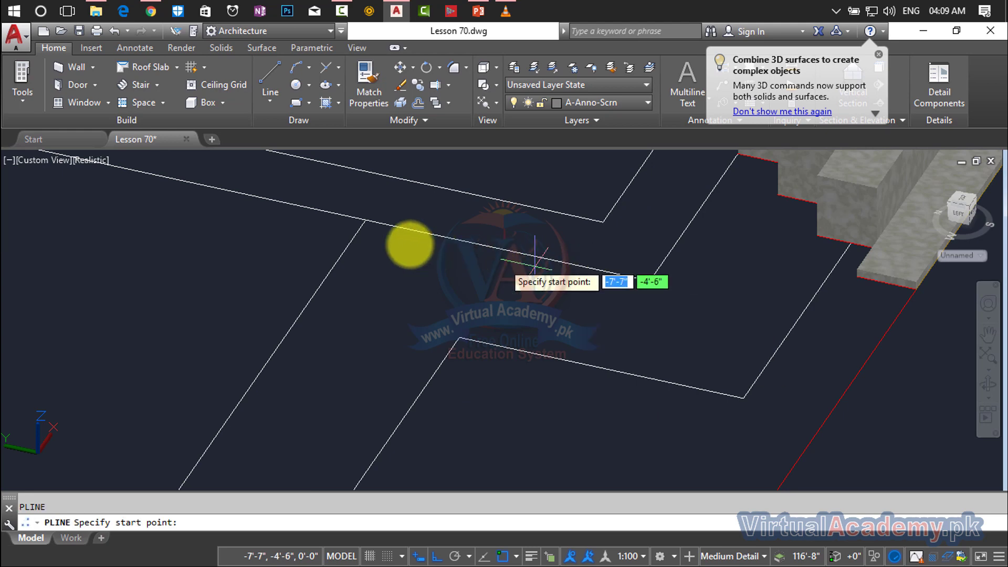
scroll(367, 226, "down", 2)
middle_click_drag(367, 226, 548, 138, "shift")
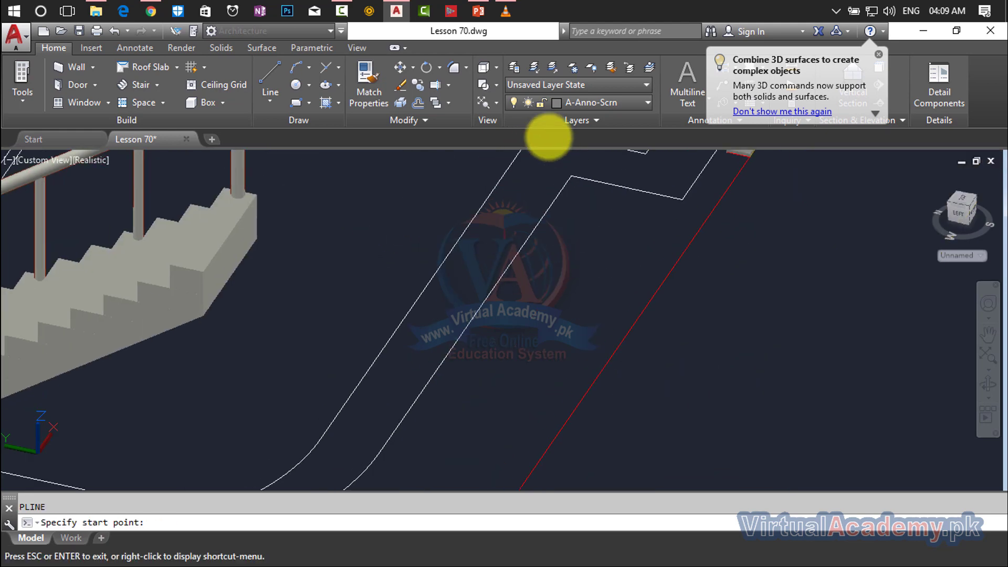
scroll(496, 231, "down", 2)
scroll(496, 241, "down", 1)
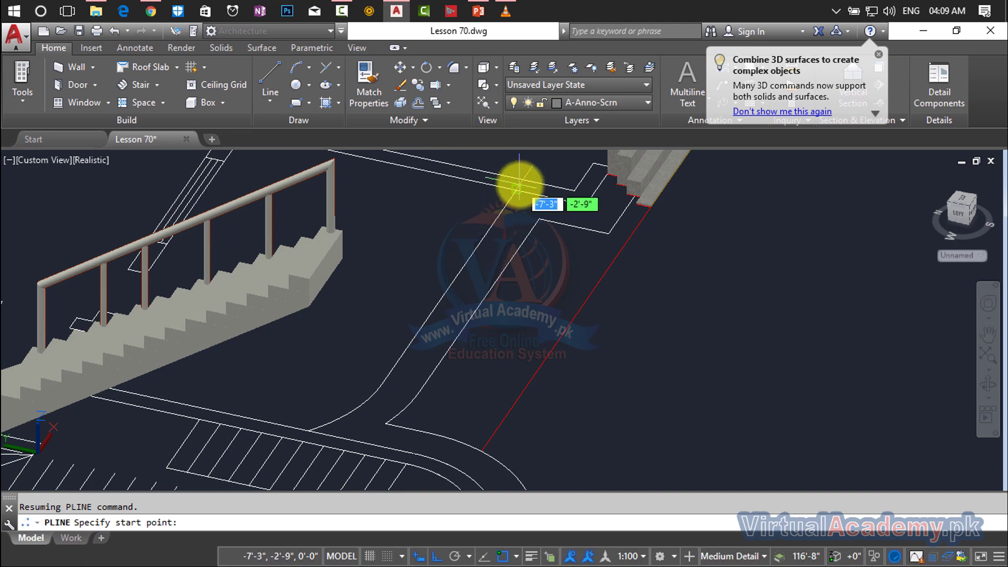
scroll(517, 185, "up", 2)
scroll(513, 198, "up", 2)
scroll(506, 207, "up", 2)
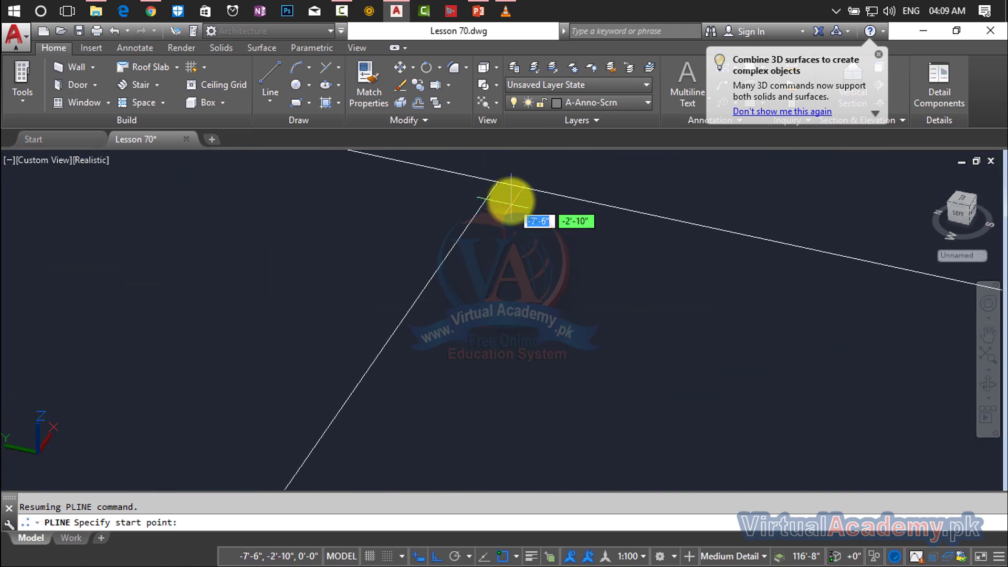
left_click(501, 186)
- Add polyline corners beside the steps and at the walkway's lower edge
mouse_move(540, 198)
middle_mouse_down()
mouse_move(764, 270)
mouse_move(640, 278)
mouse_move(427, 255)
middle_mouse_up()
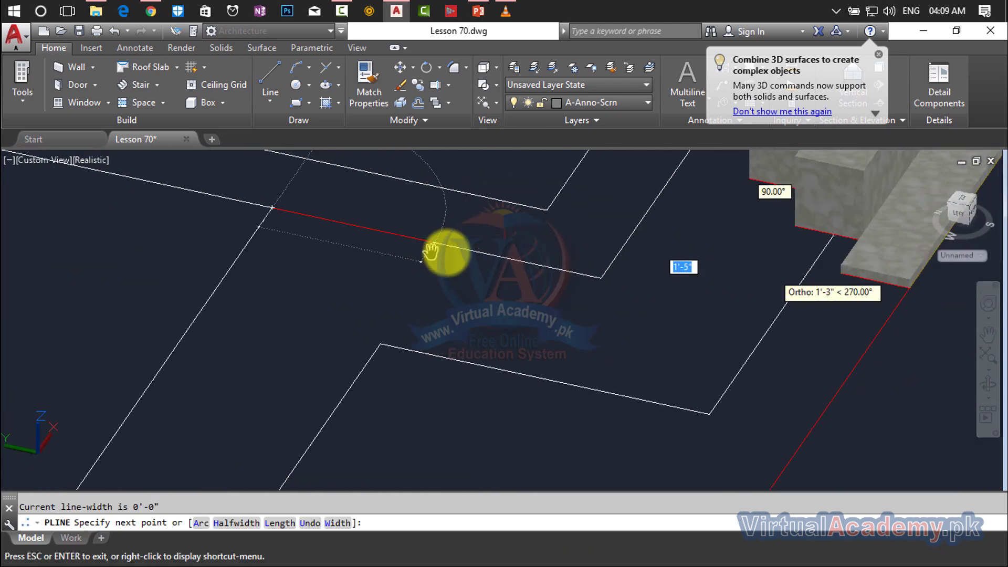
left_click(873, 340)
scroll(871, 347, "down", 3)
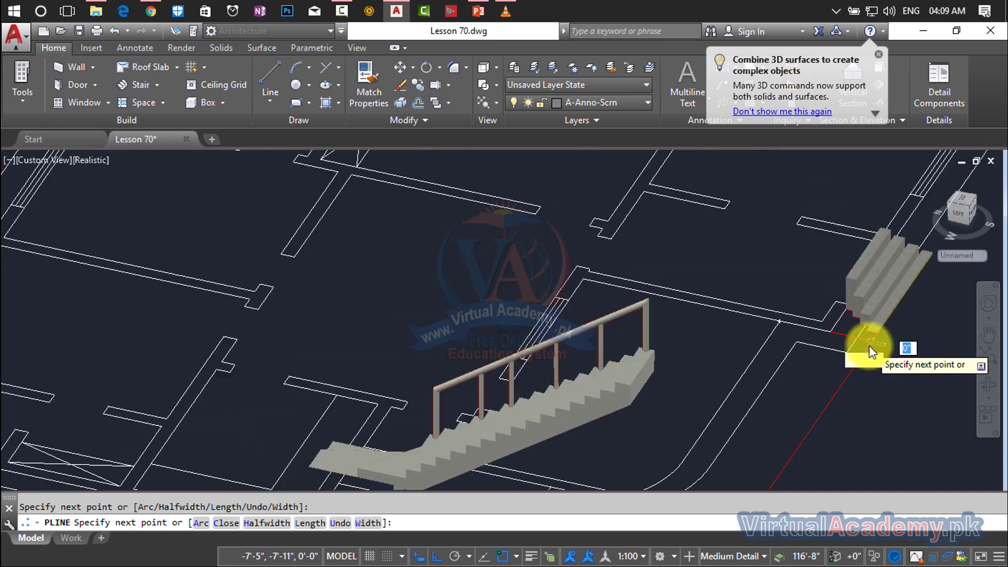
scroll(868, 345, "down", 3)
scroll(840, 342, "up", 4)
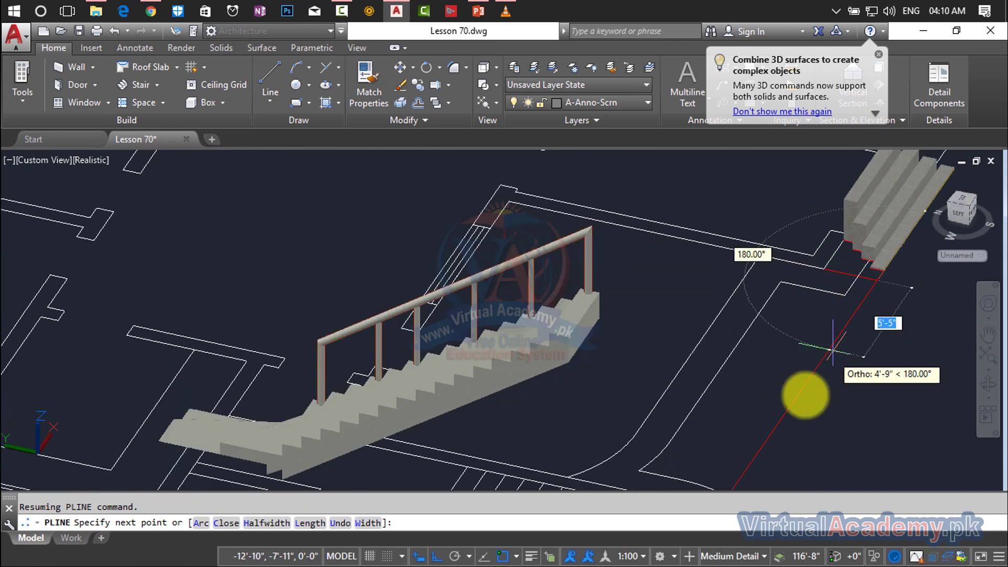
middle_click_drag(834, 347, 839, 306)
scroll(787, 385, "up", 2)
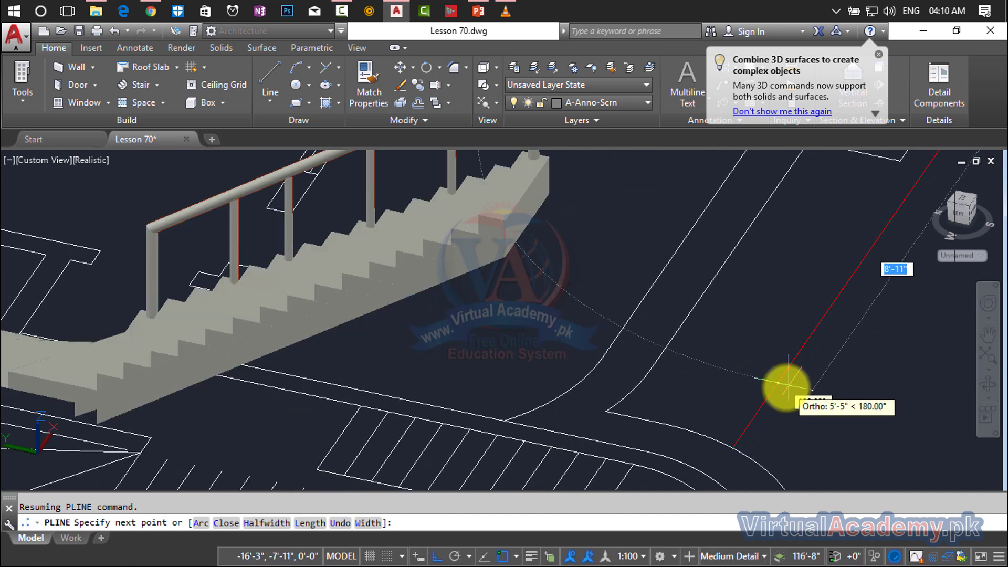
scroll(787, 385, "up", 2)
middle_click_drag(736, 423, 792, 342)
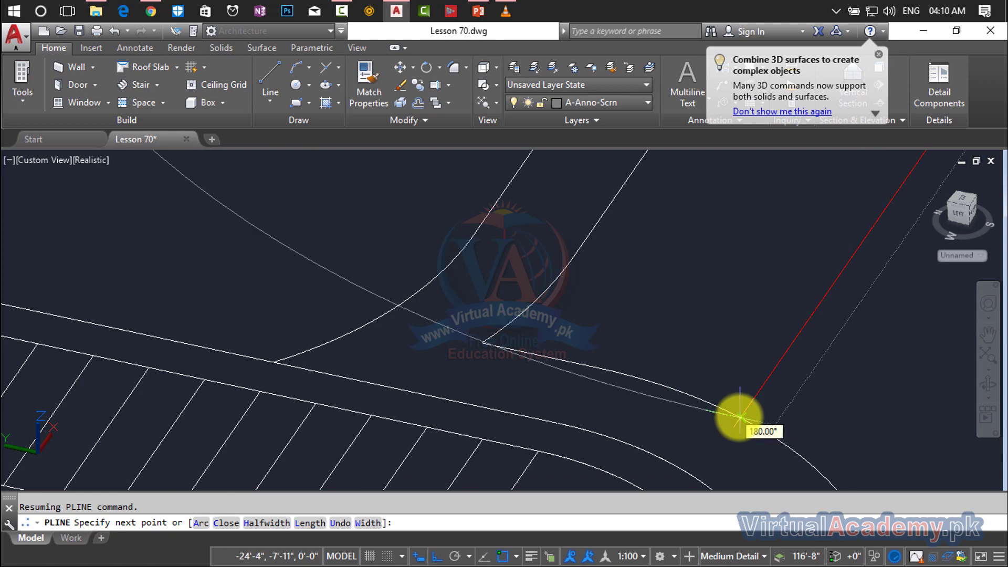
left_click(739, 417)
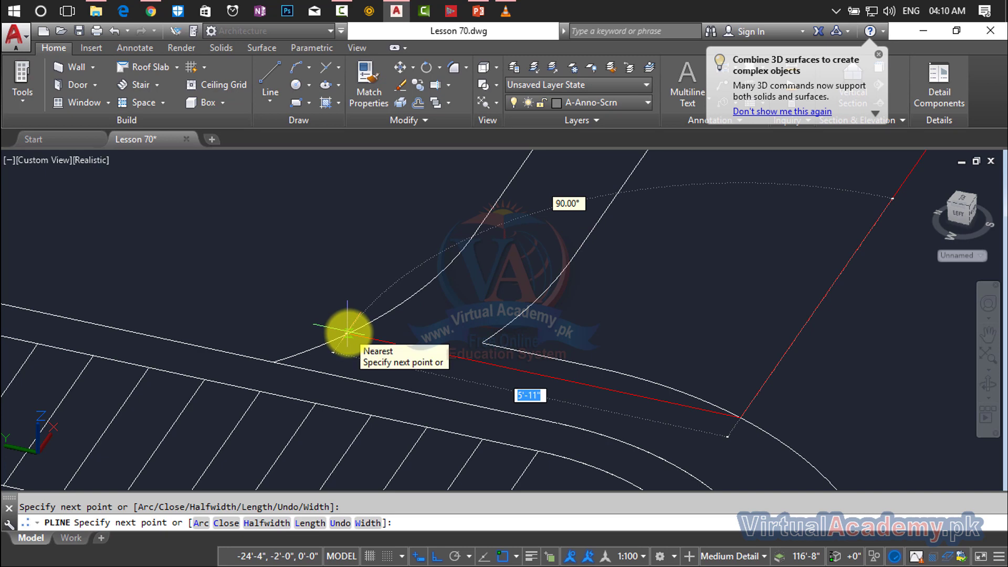
- Bring the curved parking edge into view and switch the polyline to arc mode
scroll(402, 304, "down", 2)
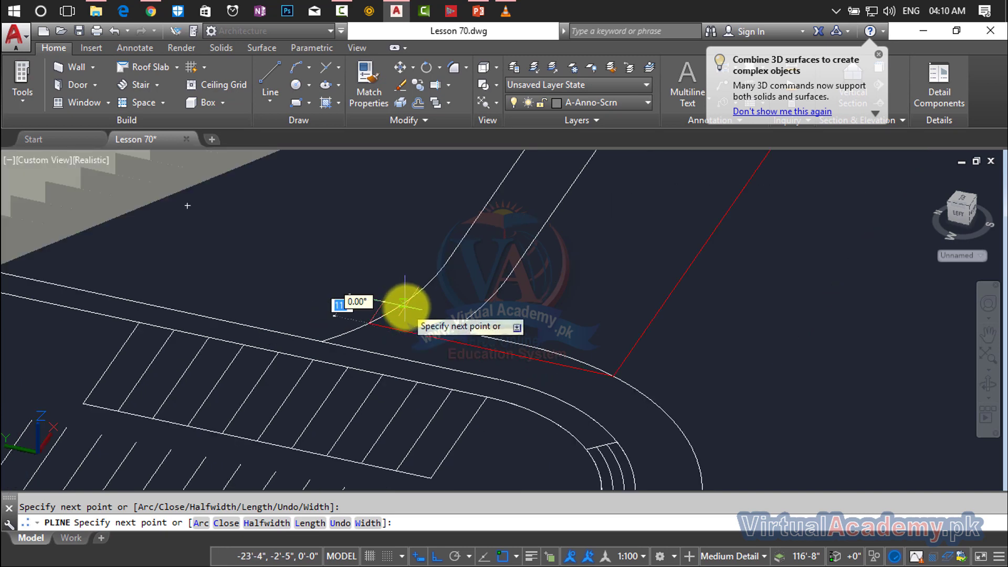
scroll(404, 304, "down", 3)
middle_click_drag(403, 307, 392, 353)
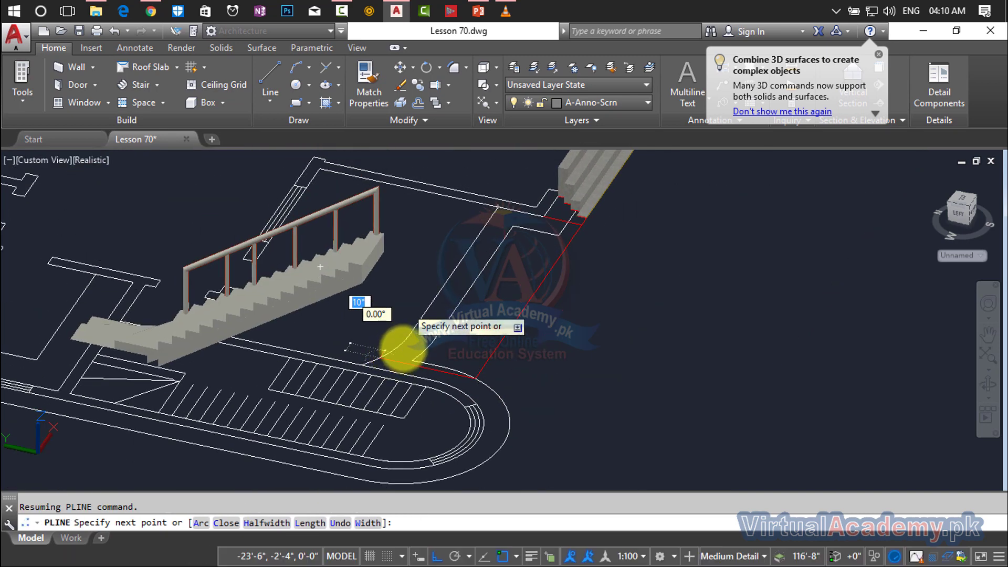
scroll(410, 344, "up", 3)
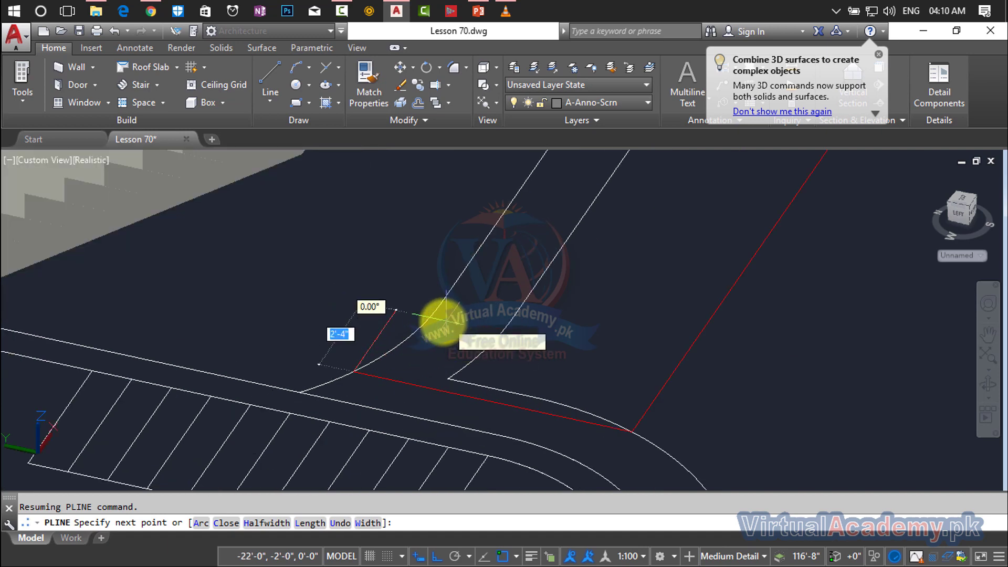
scroll(389, 352, "up", 2)
scroll(389, 351, "up", 2)
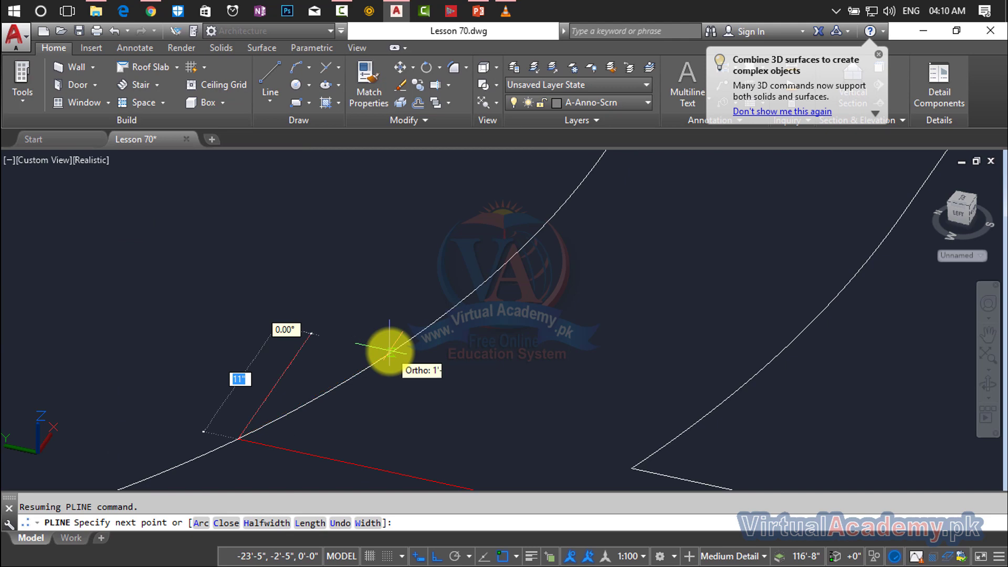
type("a")
key("Return")
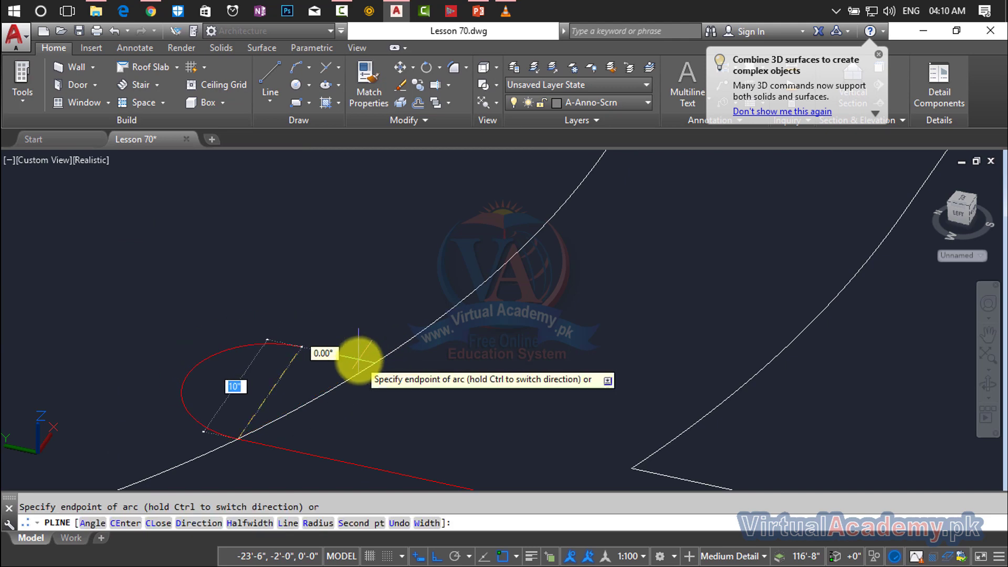
- Draw the boundary arc with a set start direction, ending on the curved kerb edge
type("d")
key("Return")
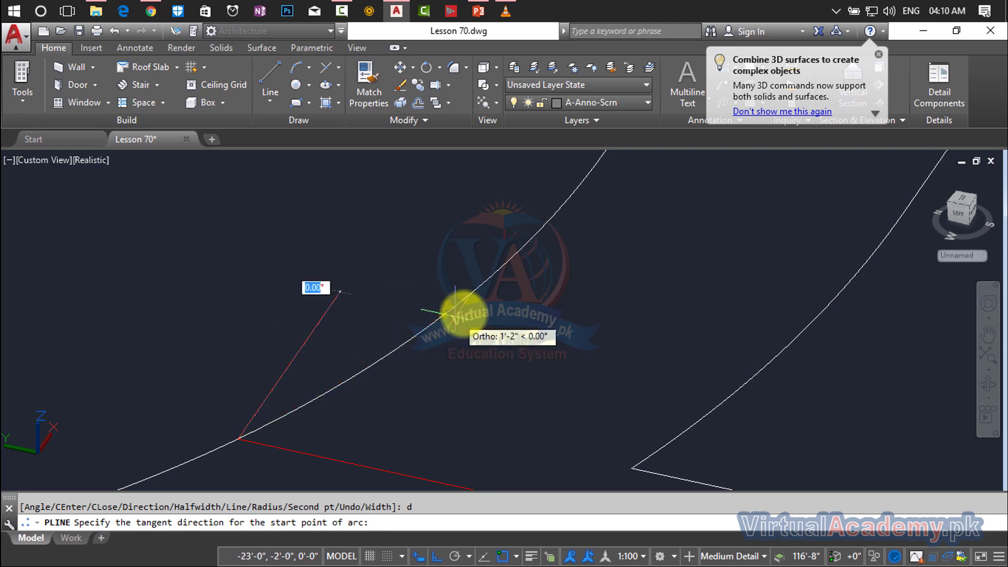
left_click(473, 297)
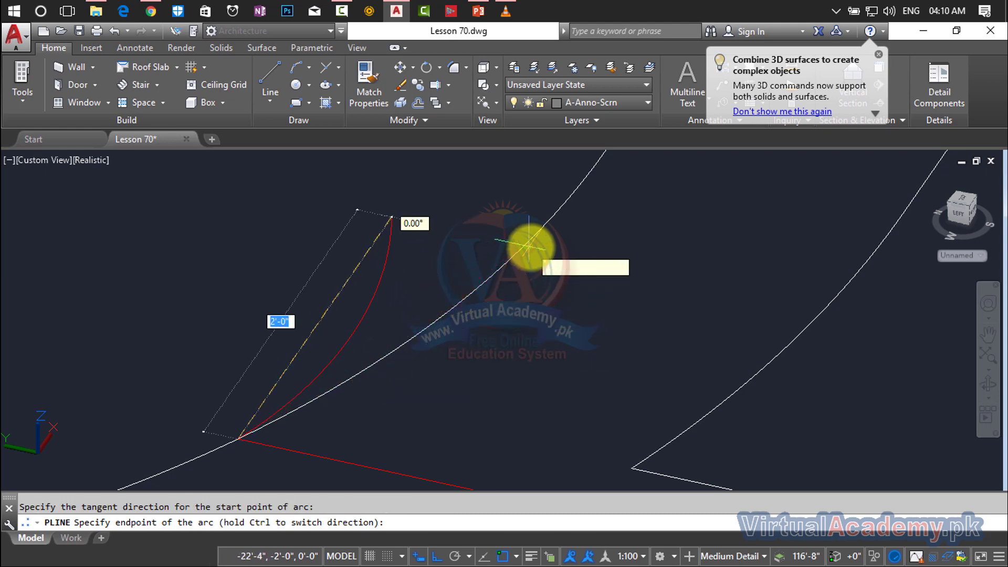
scroll(530, 247, "down", 5)
middle_click_drag(521, 254, 489, 373)
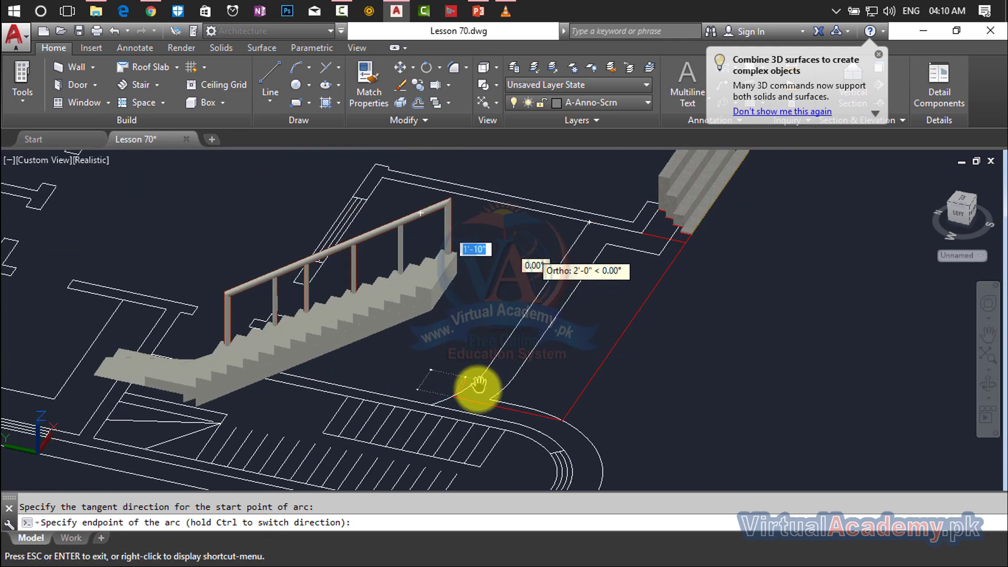
scroll(488, 373, "up", 3)
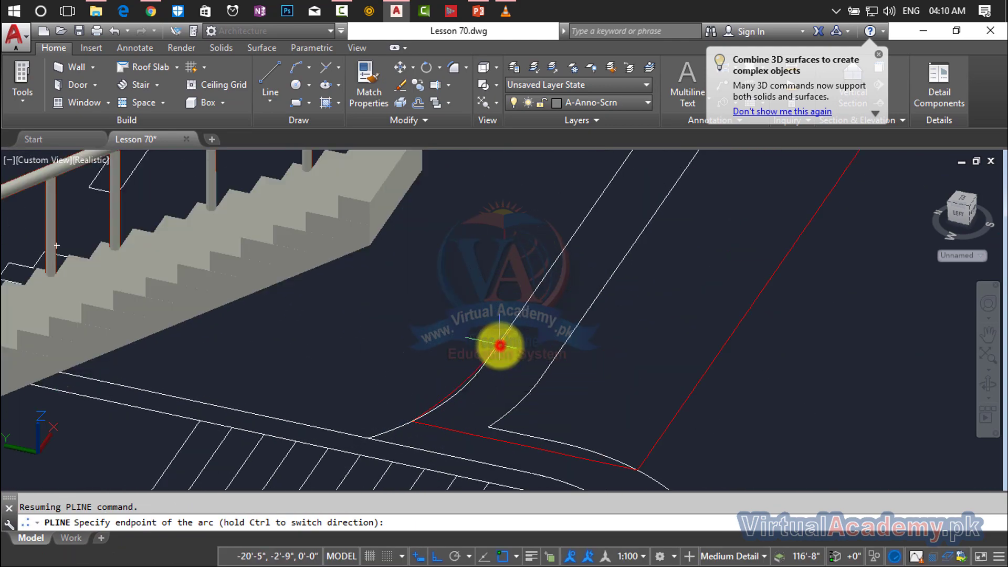
left_click(493, 347)
scroll(499, 351, "down", 4)
middle_click_drag(500, 356, 500, 377)
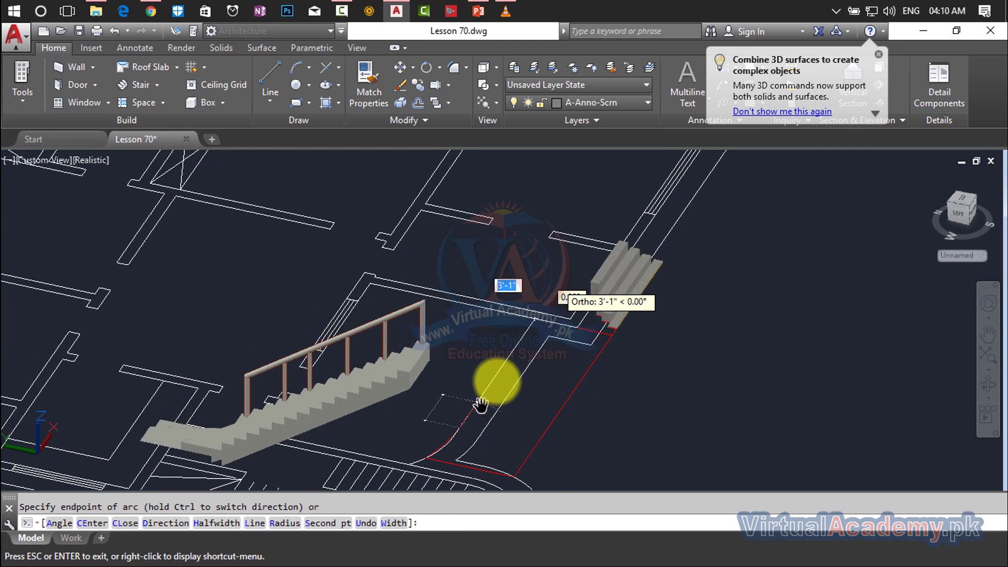
scroll(504, 370, "up", 2)
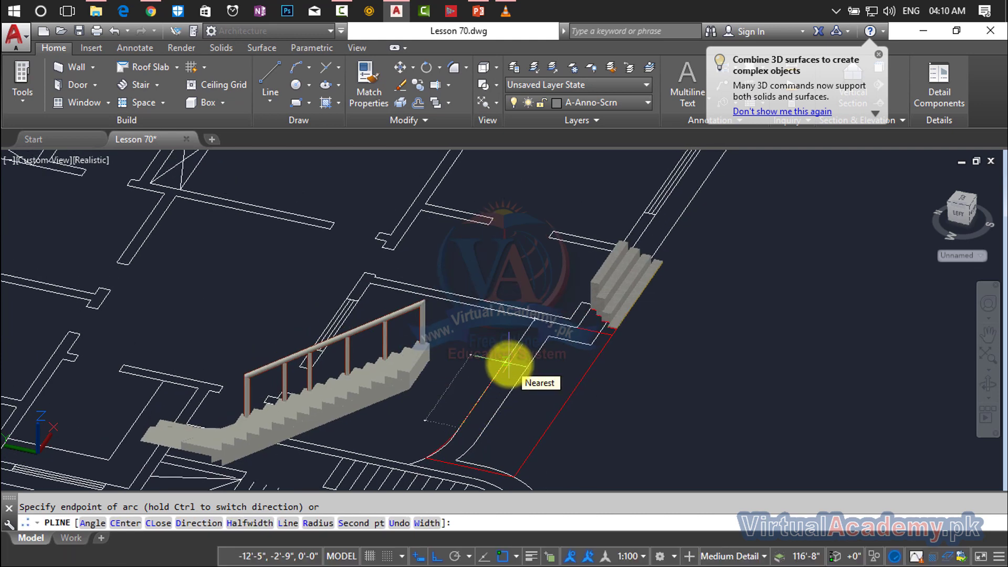
type("l")
- Continue with straight segments to the wall intersection by the steps and finish the polyline
key("Return")
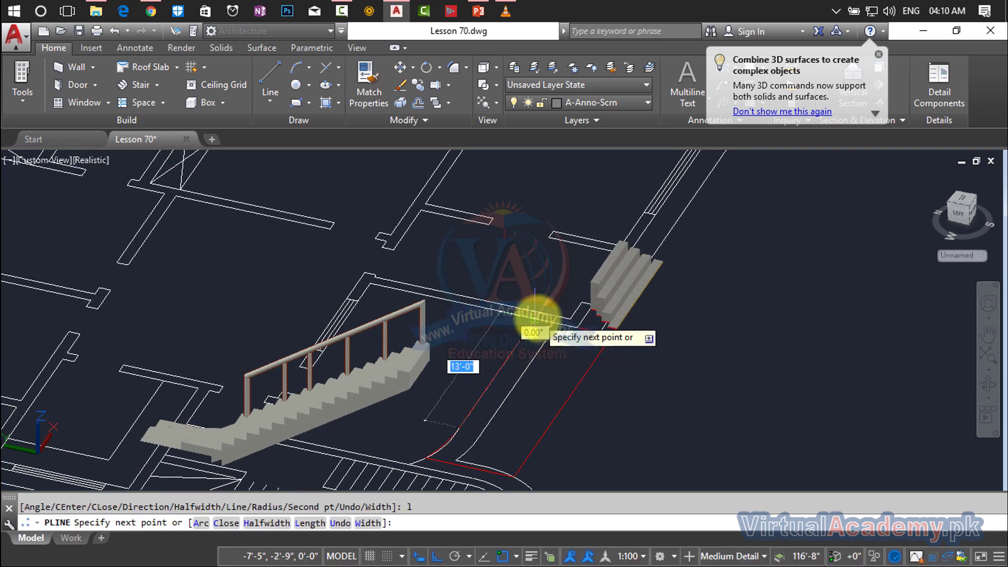
scroll(525, 323, "up", 4)
left_click(534, 317)
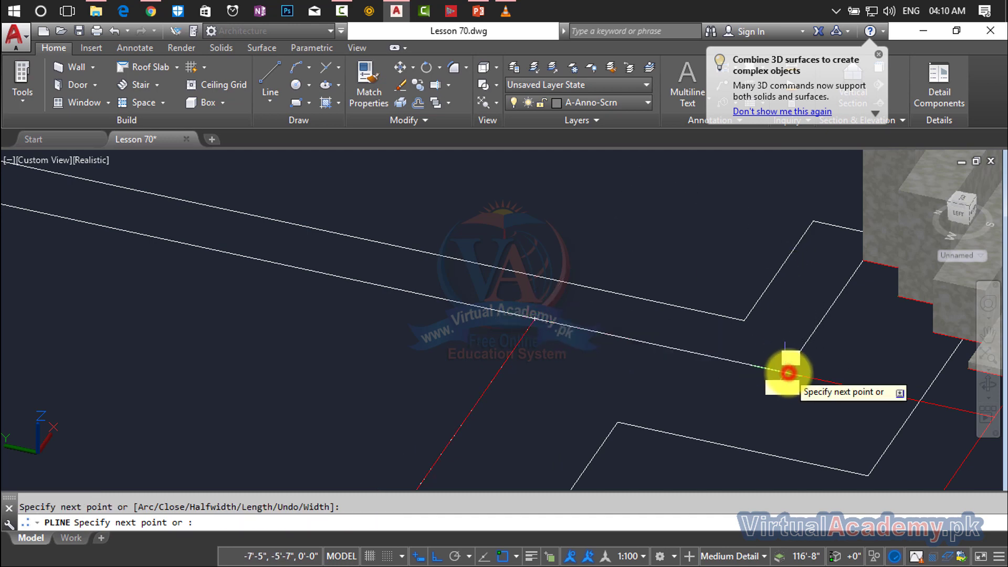
left_click(787, 372)
scroll(788, 372, "down", 5)
middle_click_drag(788, 327, 837, 248)
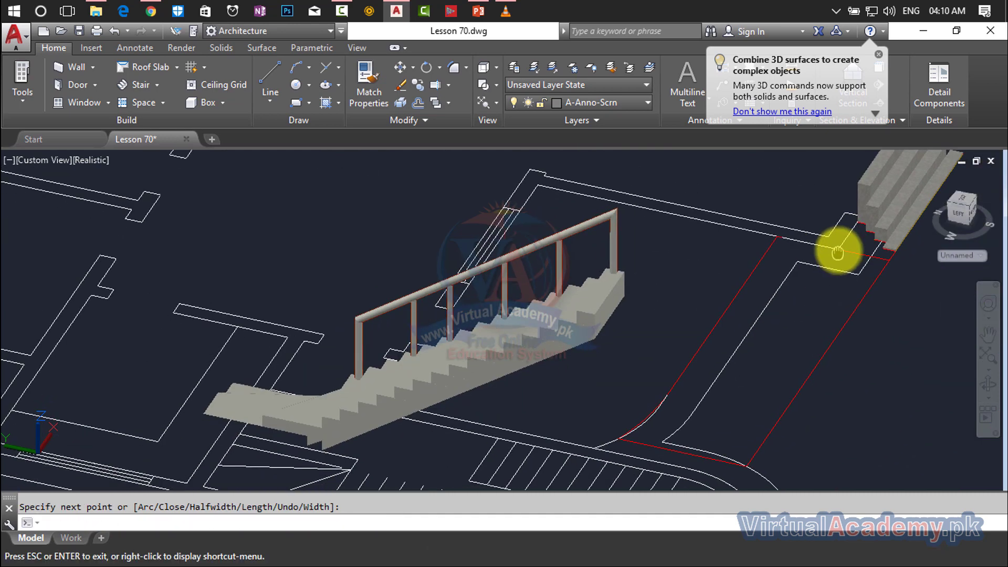
scroll(655, 435, "up", 1)
key("Return")
- Adjust the boundary's curved corner using its grips
scroll(655, 435, "up", 2)
scroll(651, 411, "up", 2)
left_click(592, 390)
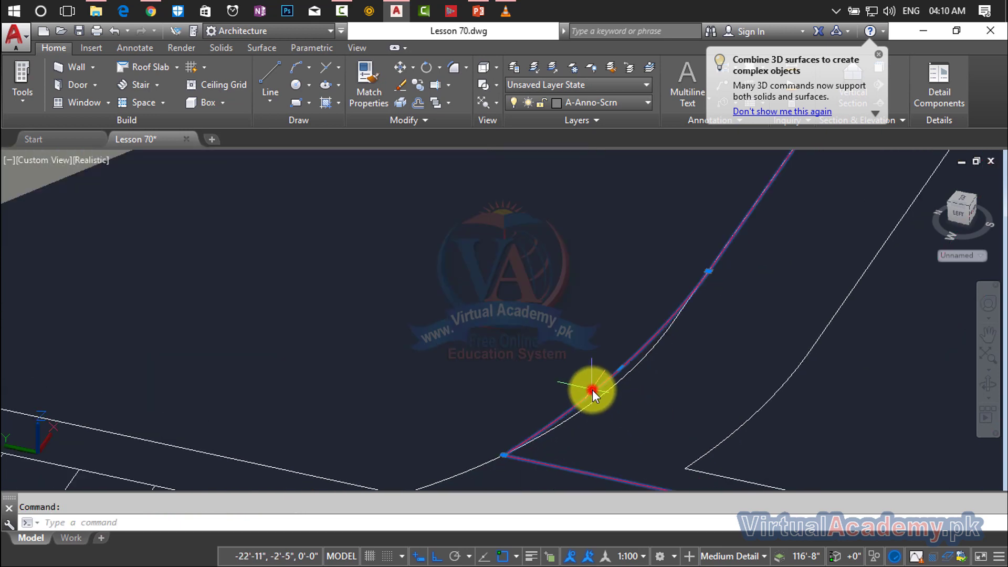
scroll(618, 367, "up", 2)
left_click(619, 369)
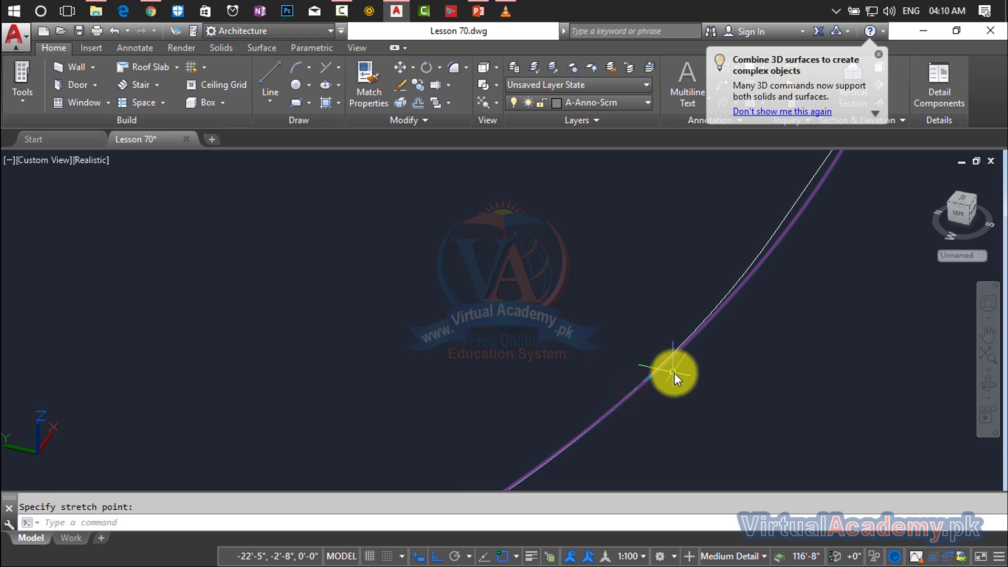
scroll(723, 370, "down", 4)
key("Escape")
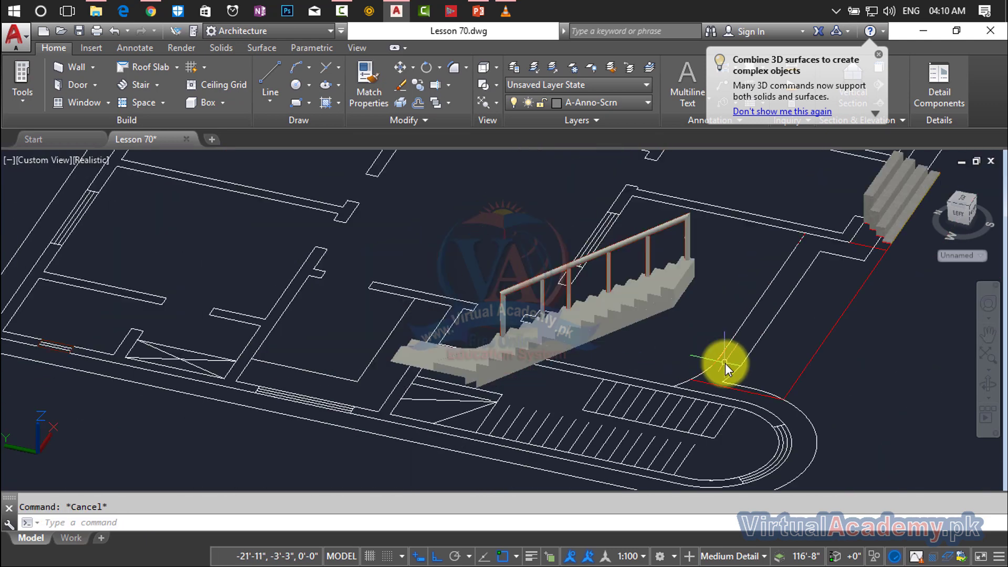
middle_click_drag(721, 364, 636, 400)
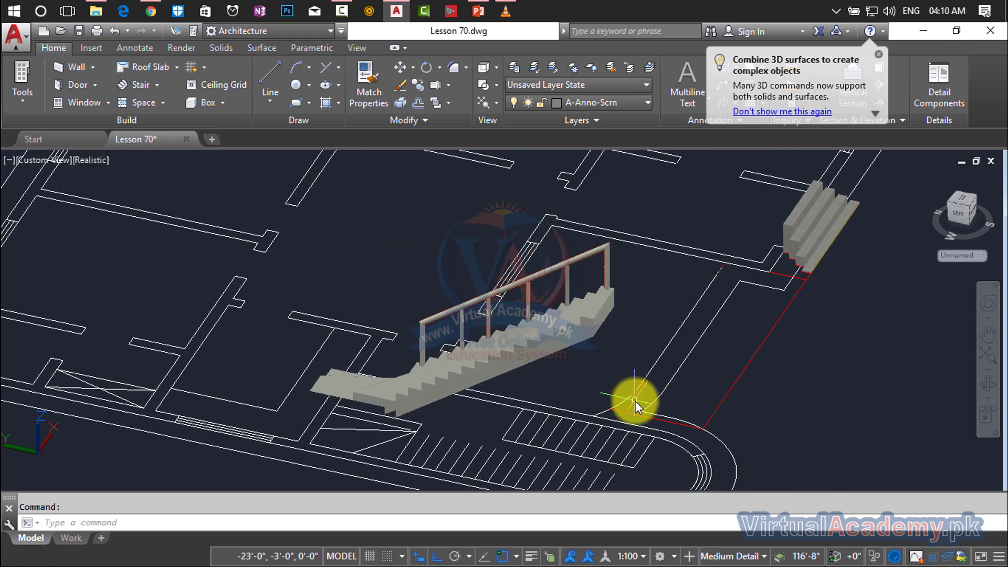
left_click_drag(636, 401, 681, 401)
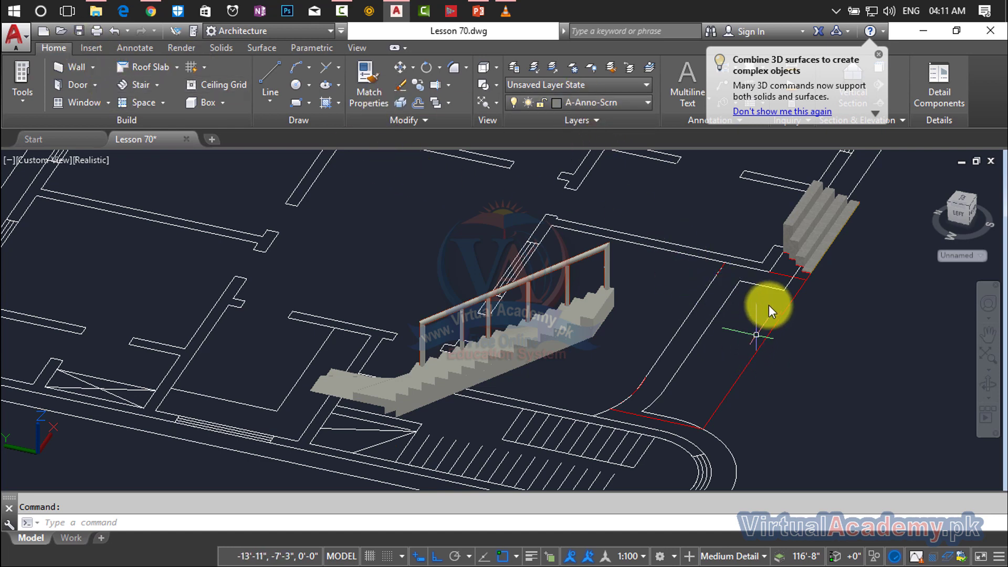
- Erase the leftover polyline and press-pull the walkway area up 2 units into a slab
left_click(213, 49)
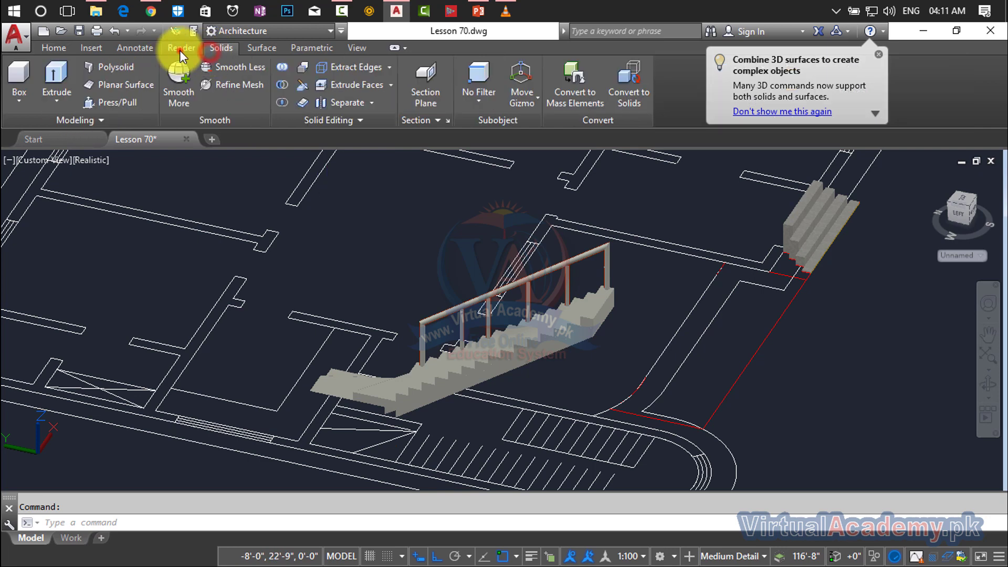
left_click(182, 49)
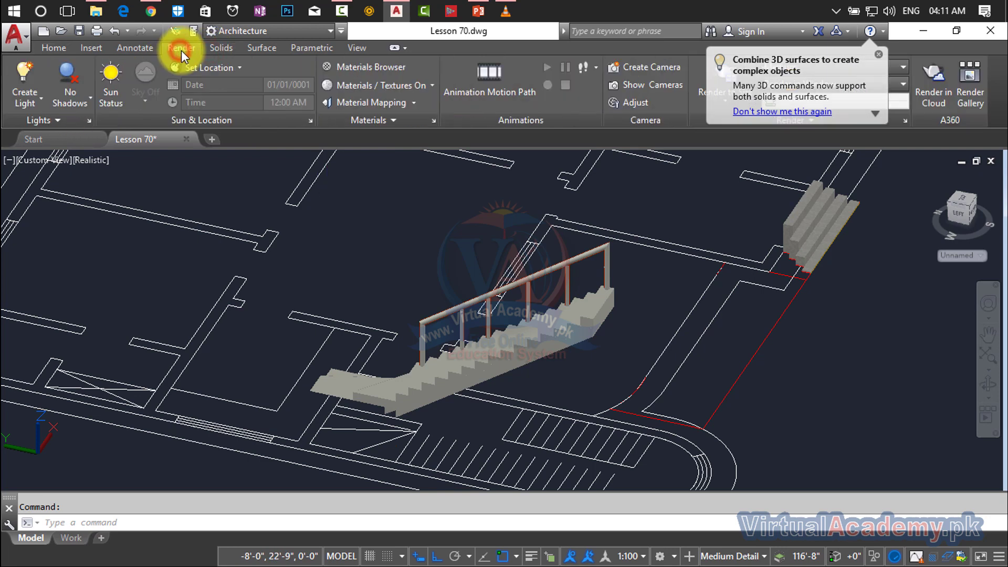
left_click(221, 47)
left_click(110, 102)
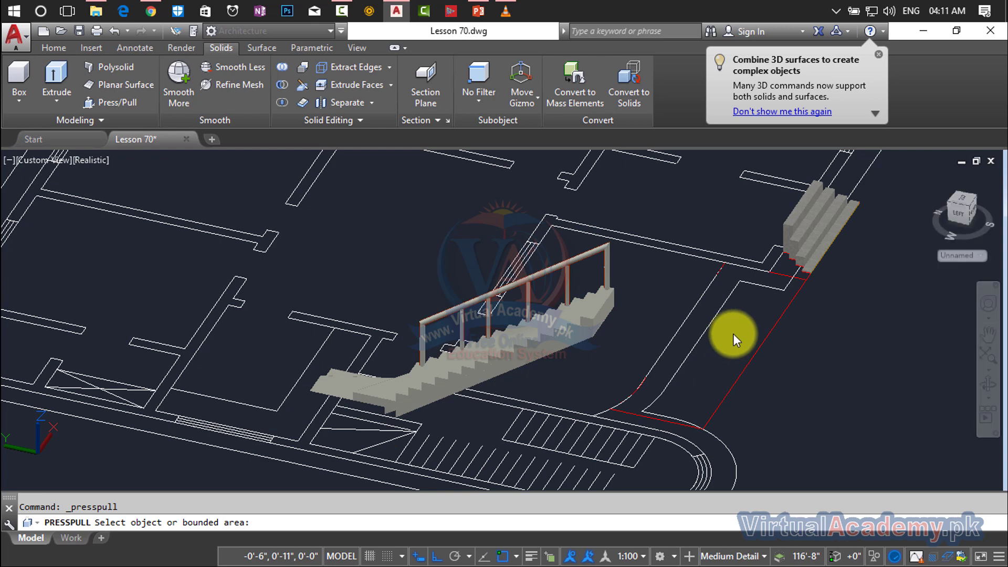
left_click(705, 331)
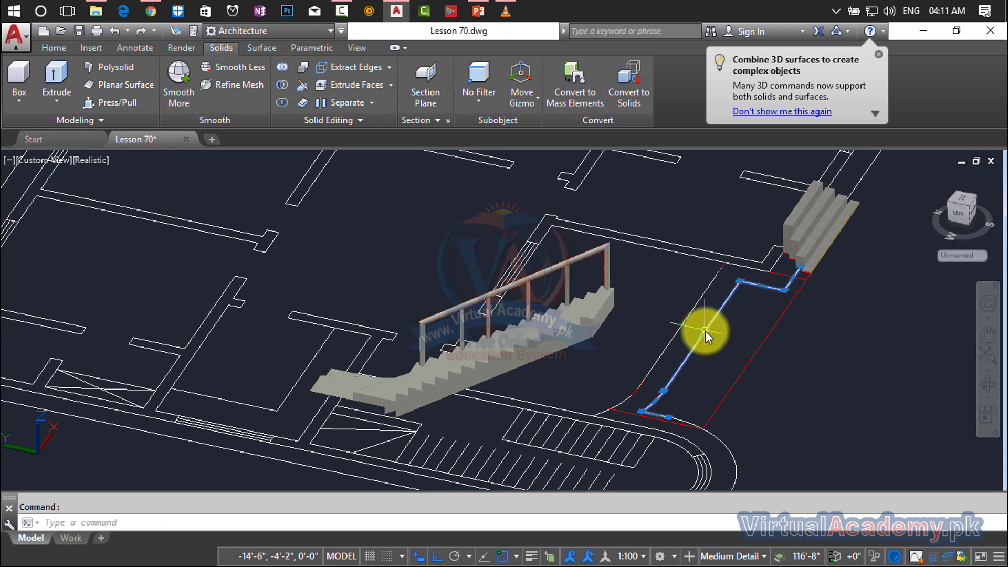
key("Delete")
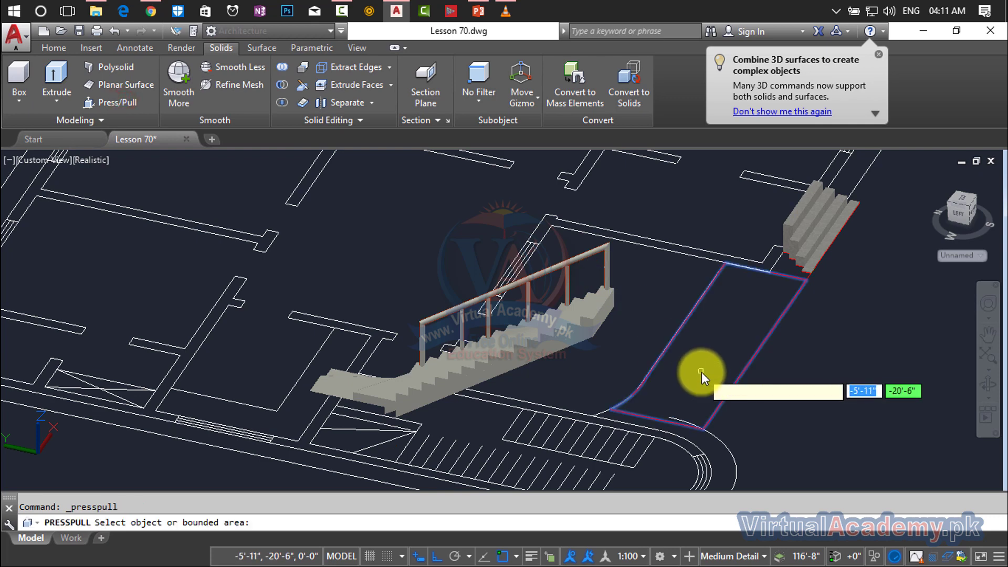
left_click(692, 412)
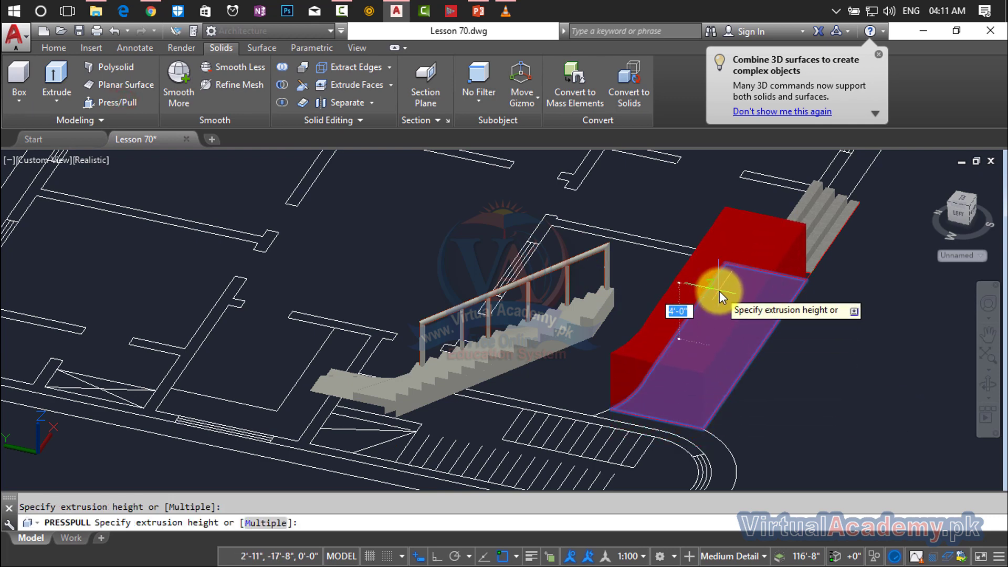
type("2")
key("Return")
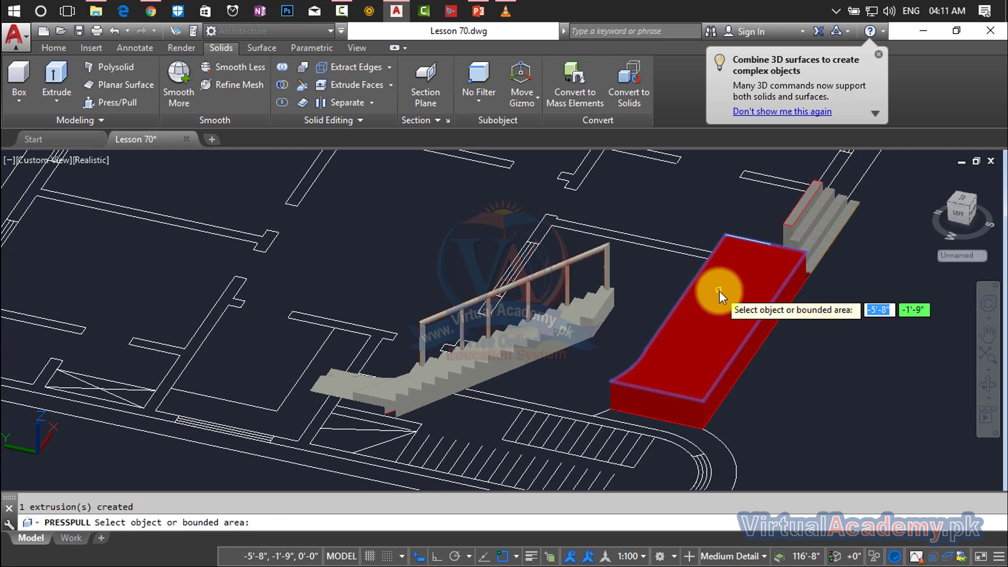
key("Escape")
- Copy the steps' grey stone material onto the slab's top and side with Match Properties
scroll(805, 235, "up", 2)
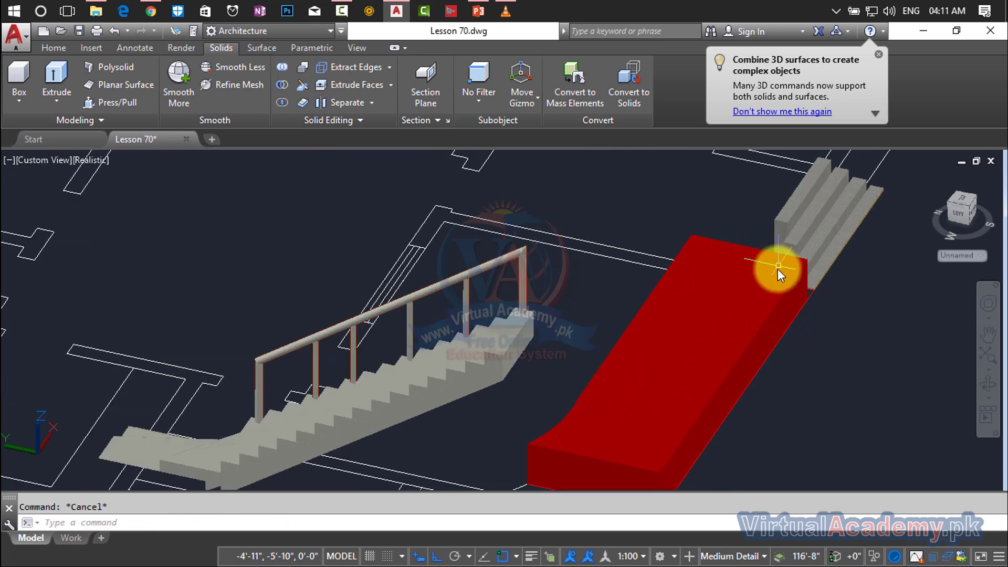
left_click(771, 279)
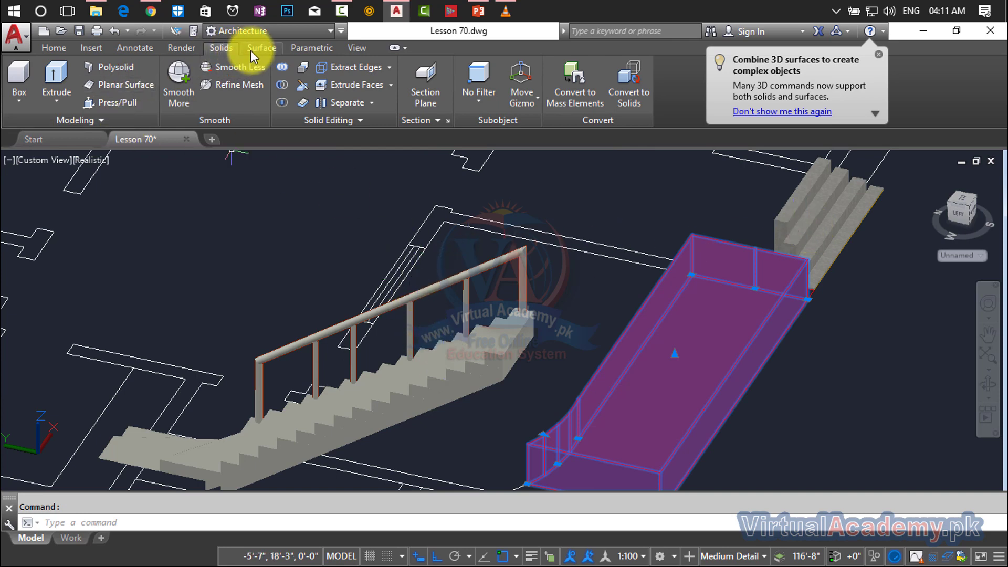
key("Escape")
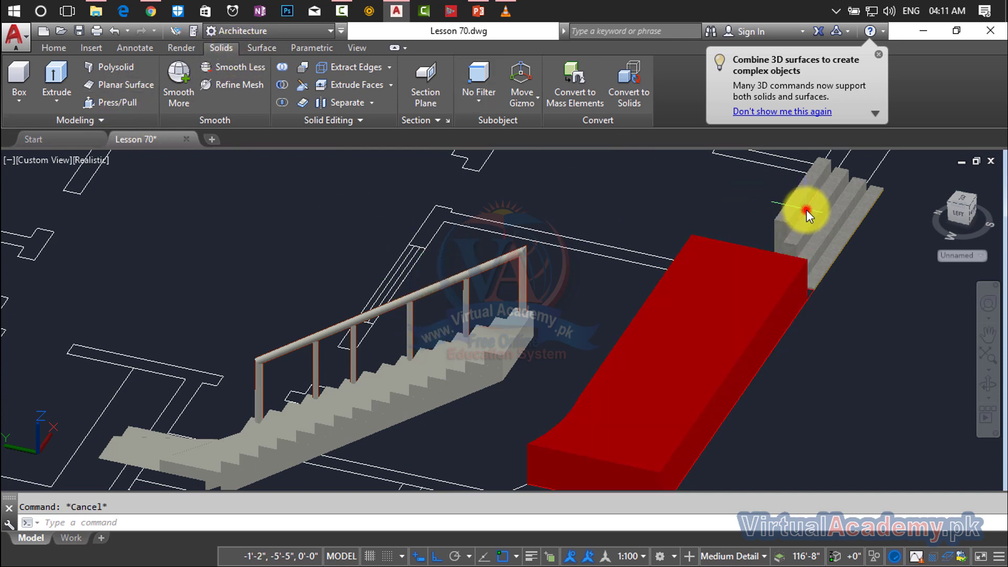
left_click(806, 210)
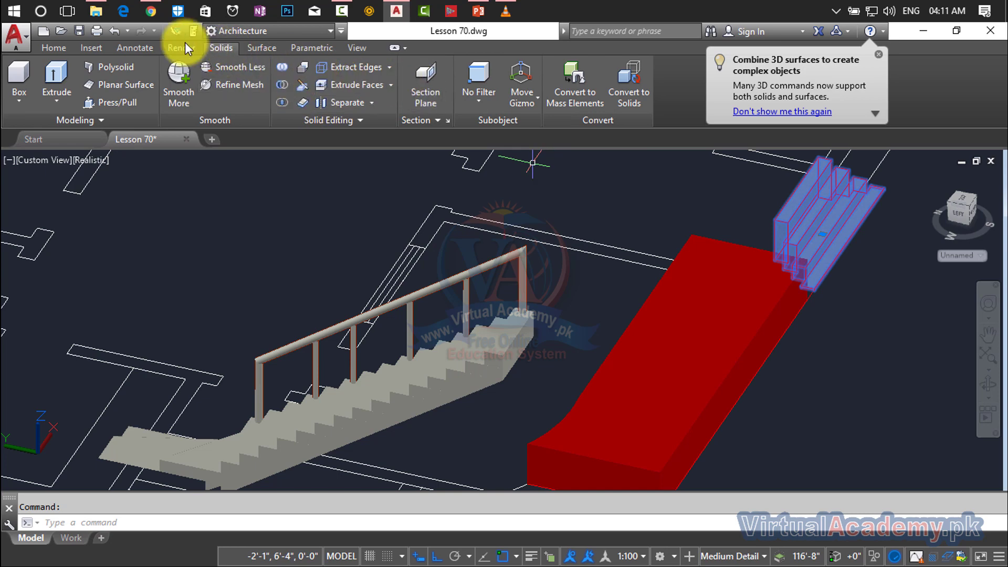
left_click(90, 47)
left_click(54, 48)
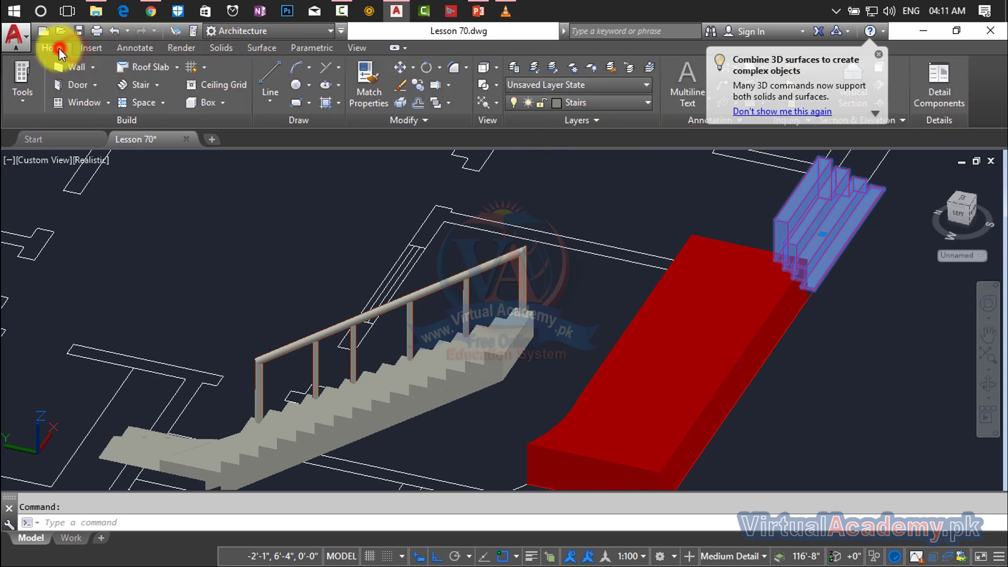
left_click(398, 99)
left_click(732, 345)
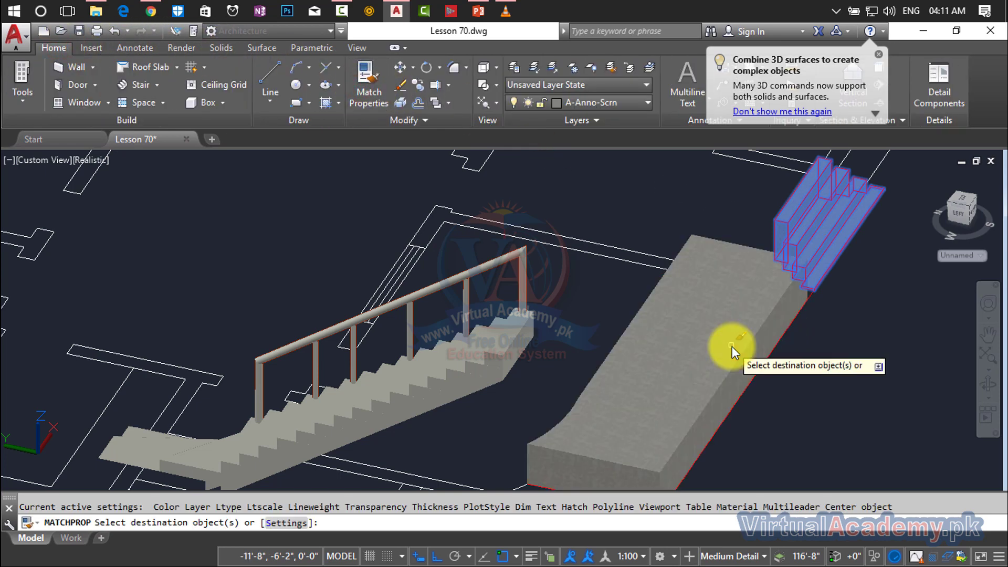
left_click(732, 345)
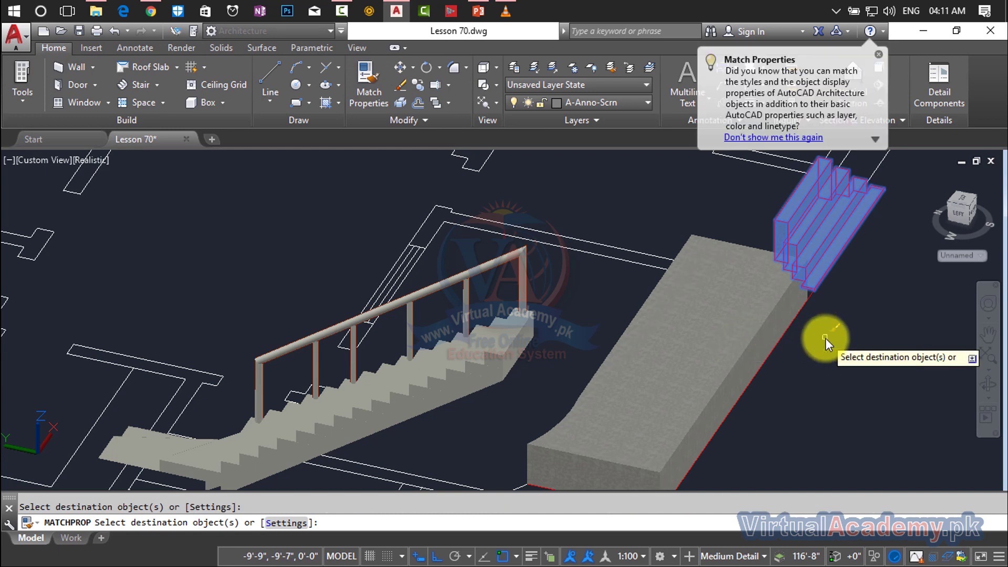
key("Escape")
scroll(825, 338, "down", 4)
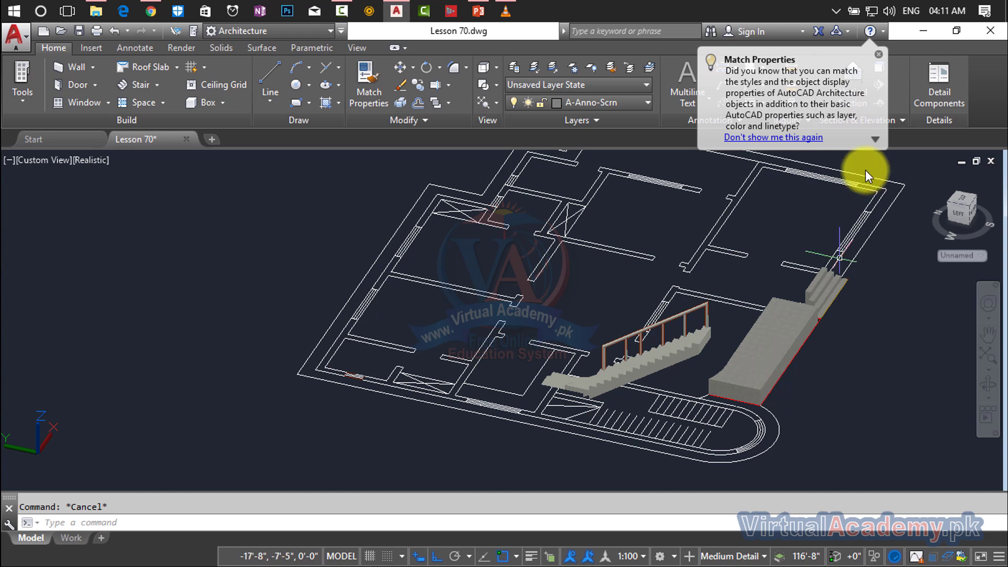
- Zoom and pan in on the walkway slab's front corner
scroll(758, 382, "up", 2)
scroll(758, 380, "up", 2)
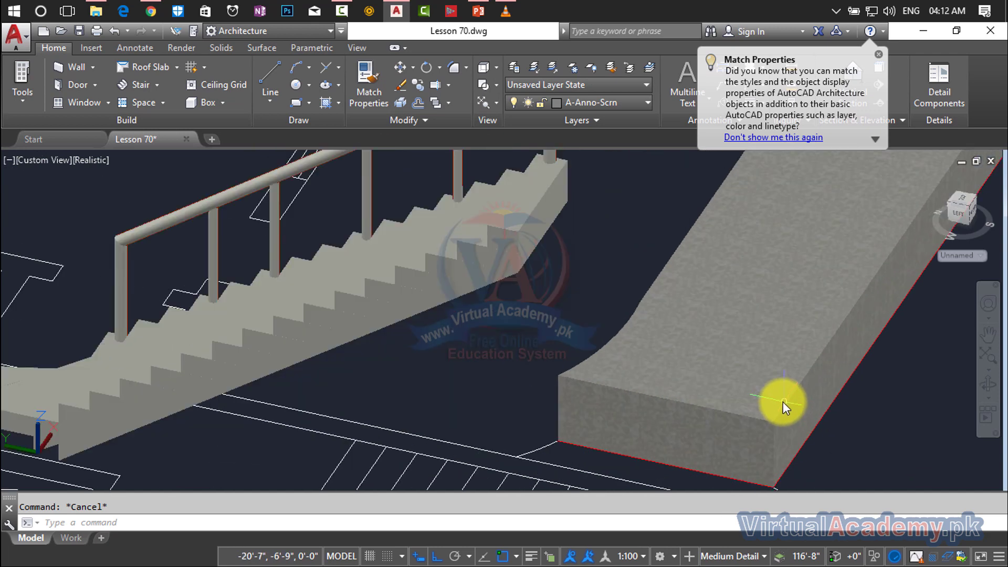
middle_click_drag(783, 402, 693, 295)
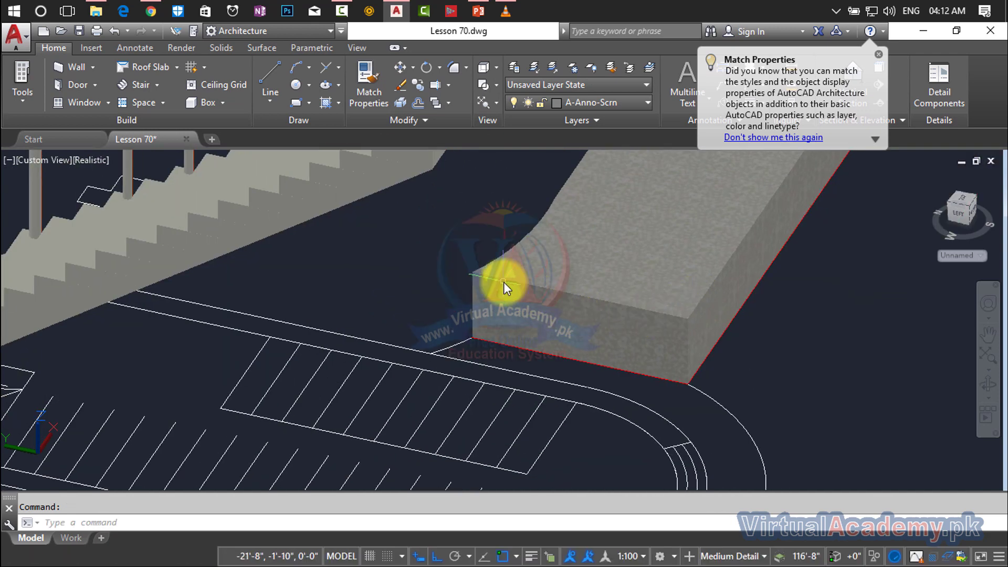
scroll(503, 282, "up", 1)
scroll(476, 279, "up", 1)
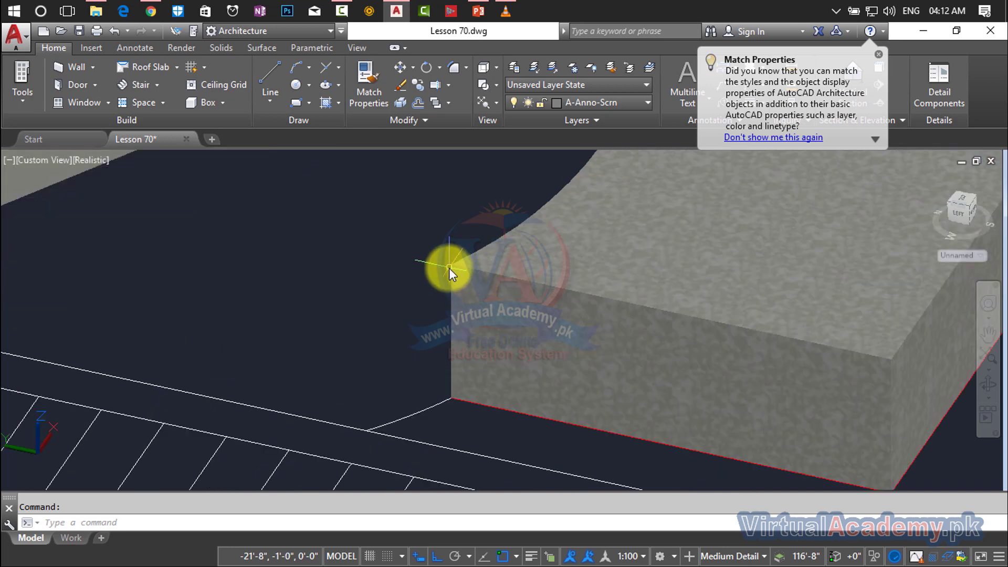
middle_click_drag(899, 477, 877, 450)
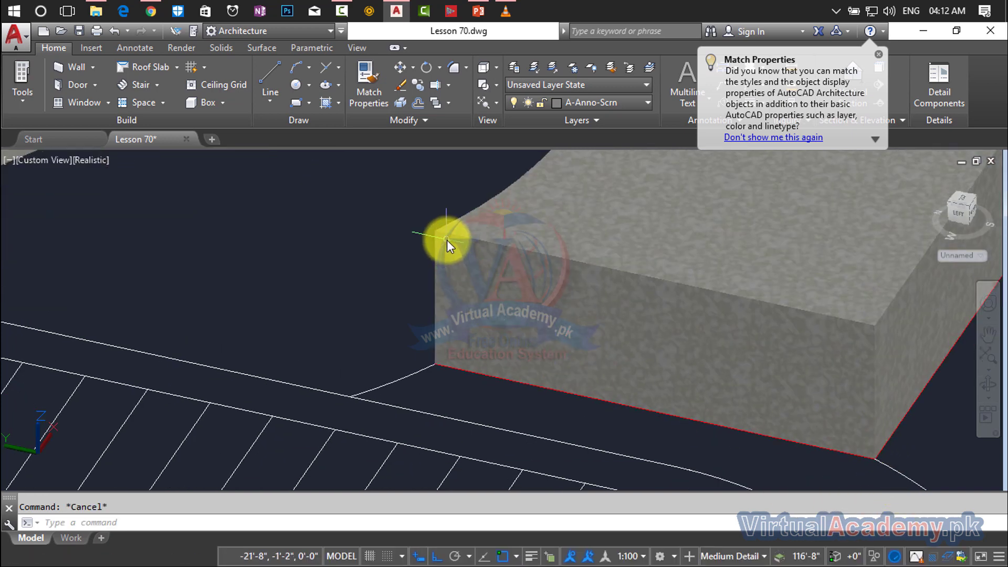
- Draw a line from the slab's bottom edge to its corner, then zoom back out
key("l")
key("Return")
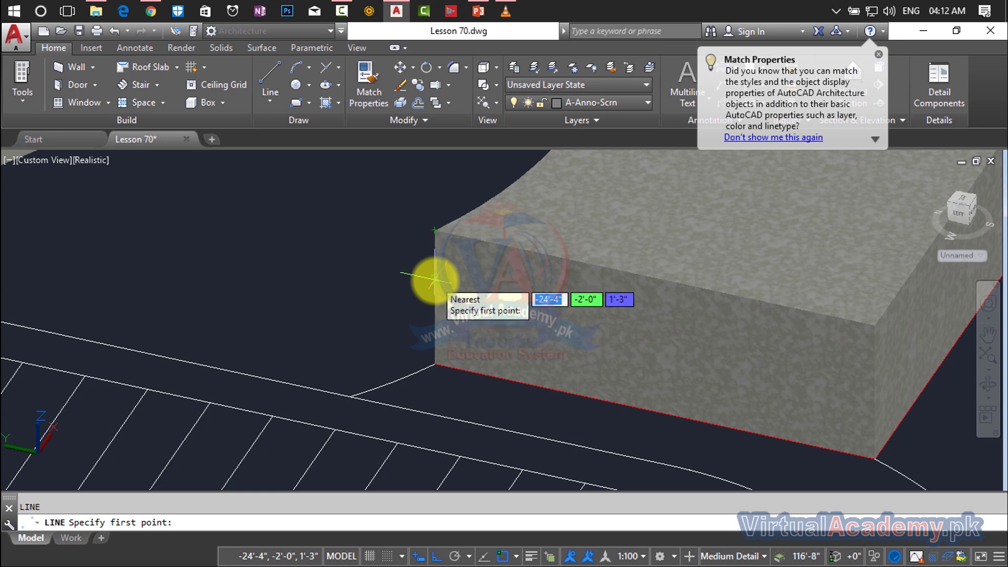
left_click(435, 281)
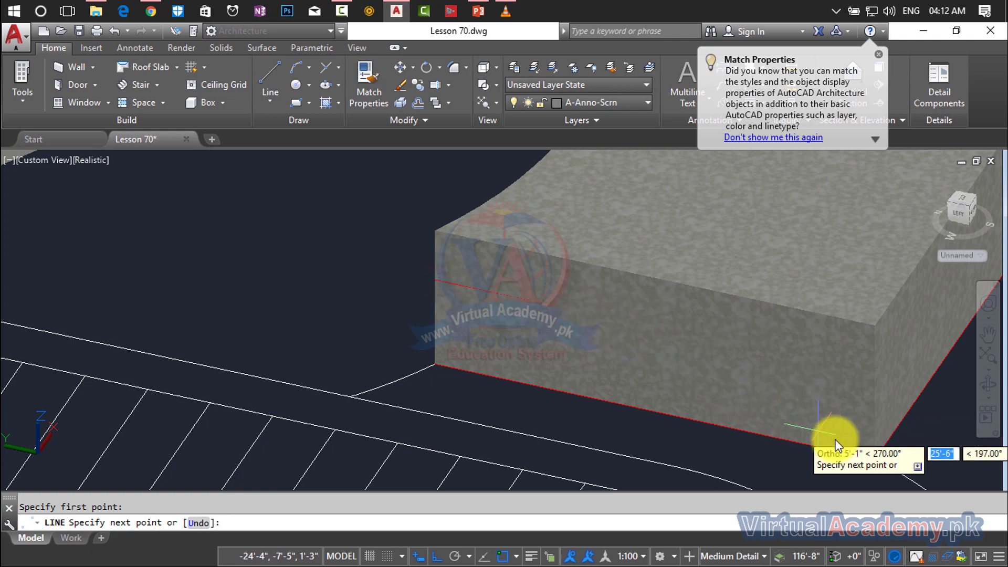
scroll(876, 459, "up", 3)
mouse_move(871, 461)
middle_mouse_down()
mouse_move(849, 387)
mouse_move(849, 410)
middle_mouse_up()
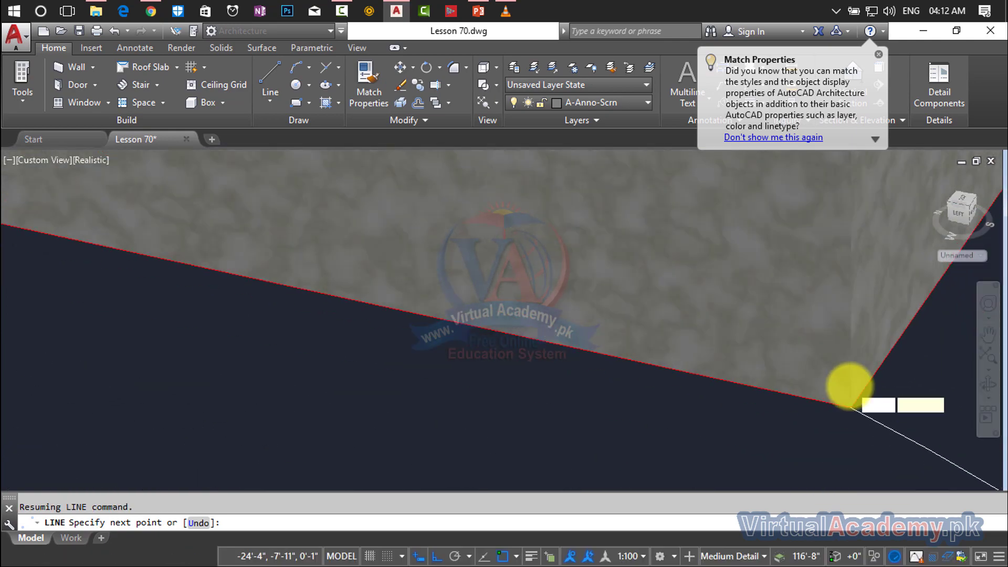
left_click(852, 417)
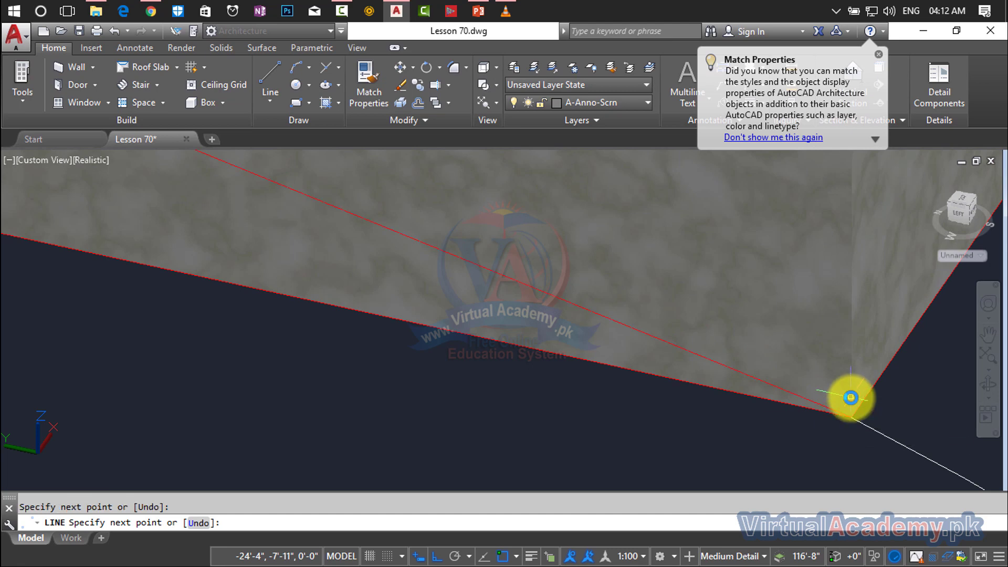
key("Escape")
mouse_move(850, 419)
middle_mouse_down()
mouse_move(852, 403)
mouse_move(805, 410)
middle_mouse_up()
scroll(852, 403, "down", 3)
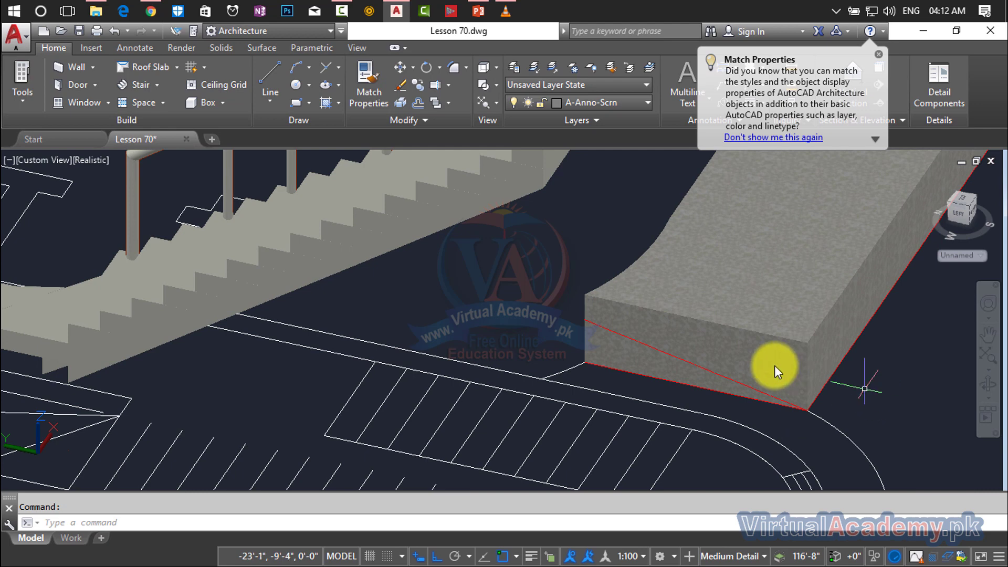
- Abandon a started polyline and inspect the ramp solid by selecting it
scroll(595, 316, "up", 3)
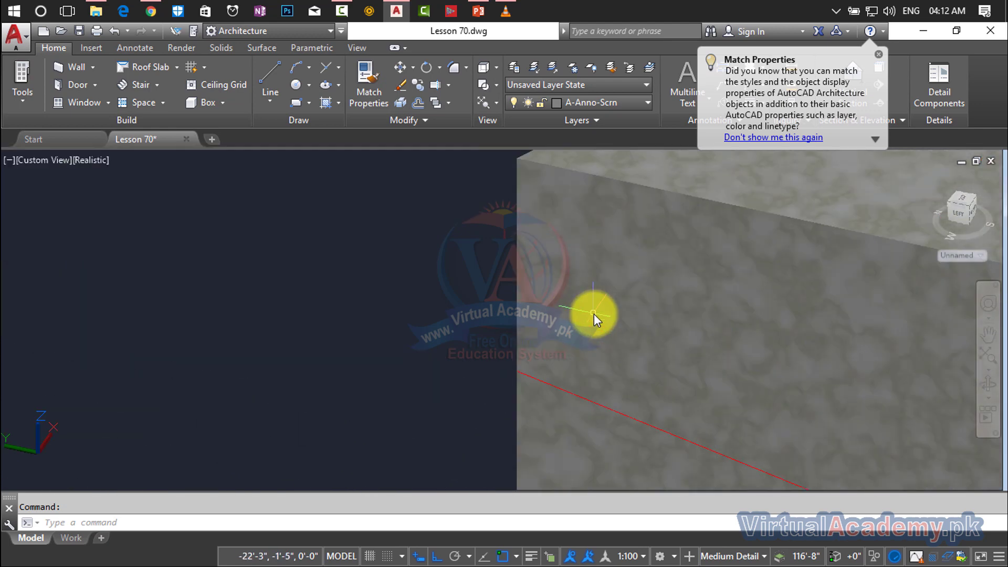
scroll(594, 313, "down", 1)
scroll(594, 314, "down", 2)
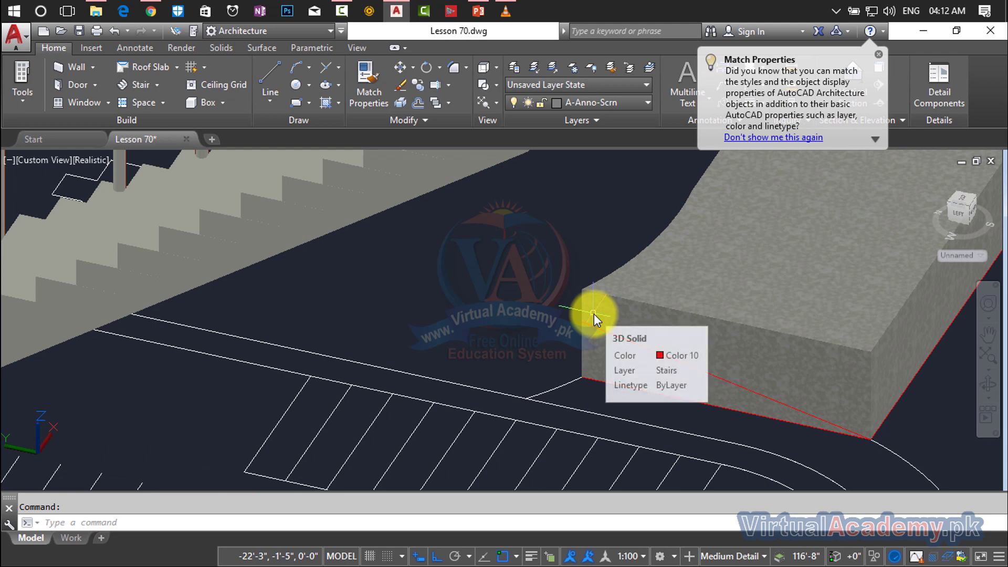
scroll(594, 314, "up", 3)
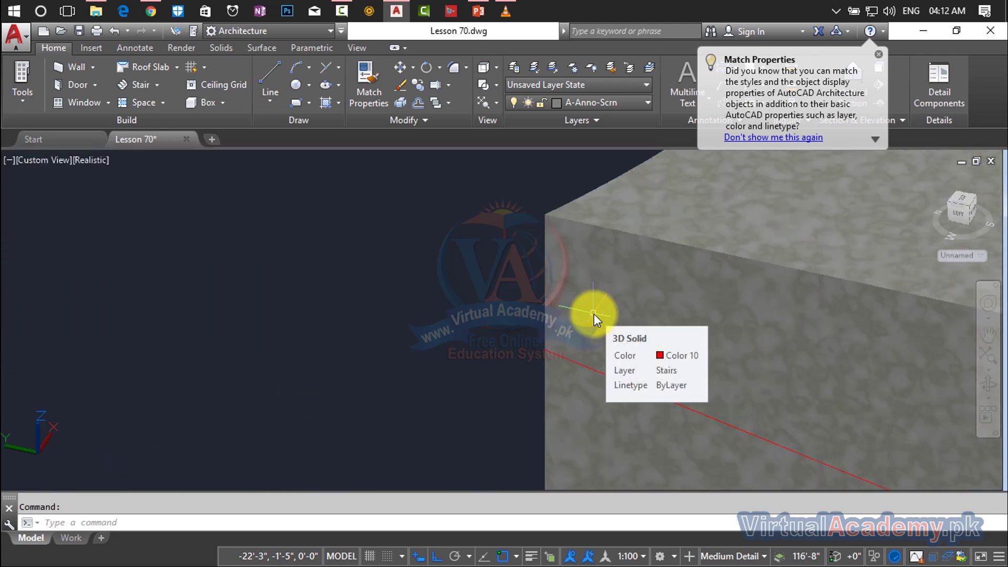
type("pl")
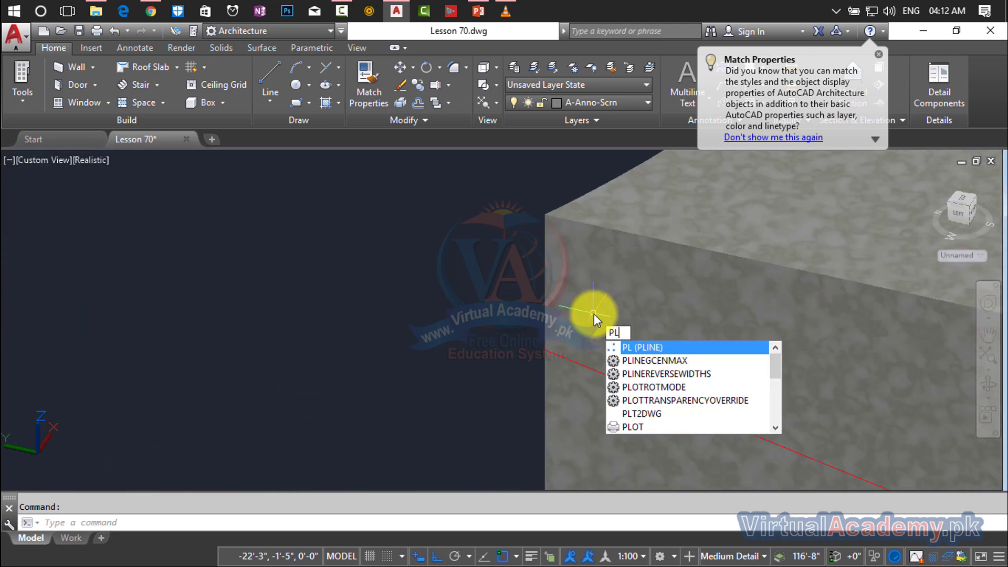
key("Return")
key("Escape")
scroll(594, 313, "down", 3)
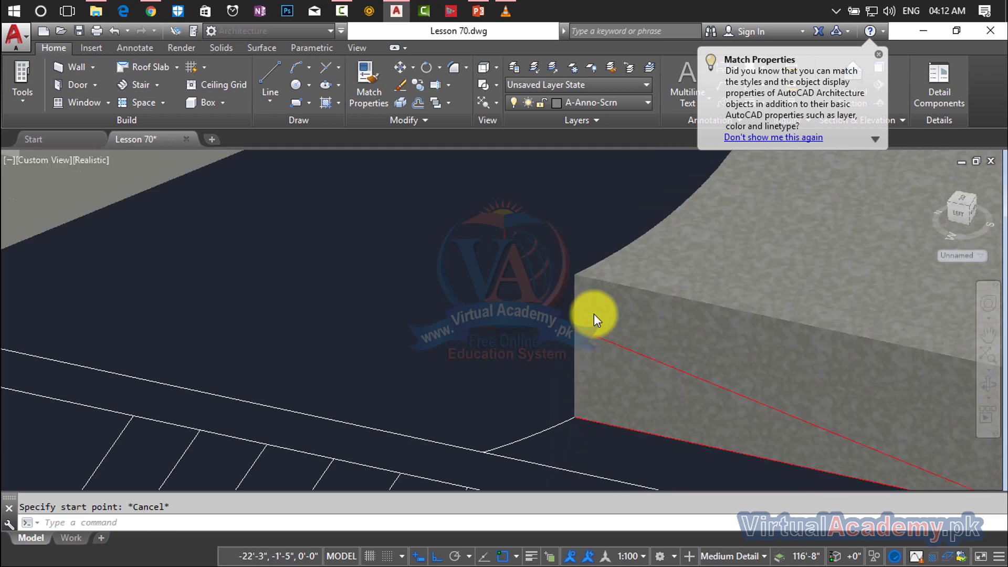
scroll(669, 387, "down", 2)
middle_click_drag(669, 386, 655, 362)
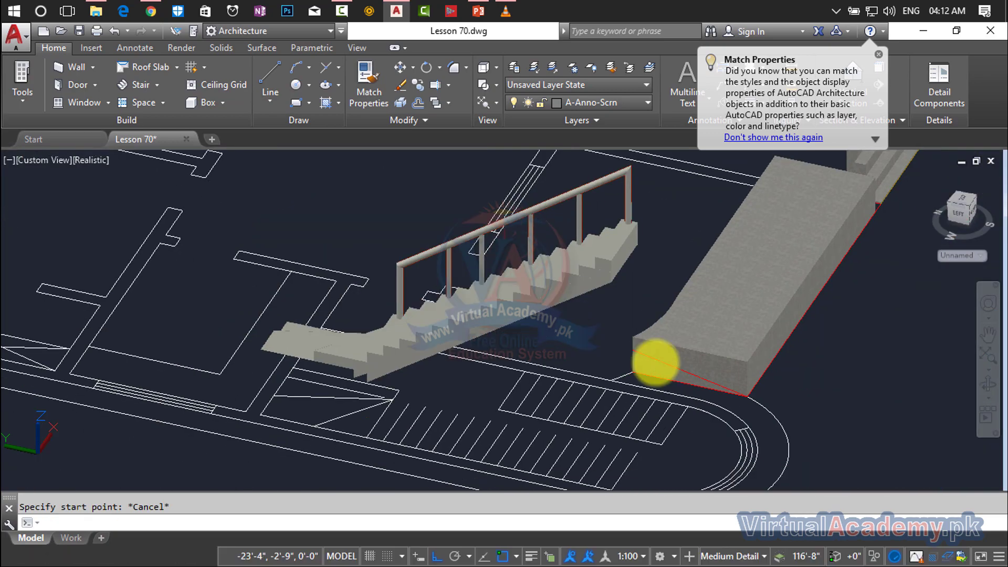
left_click(657, 361)
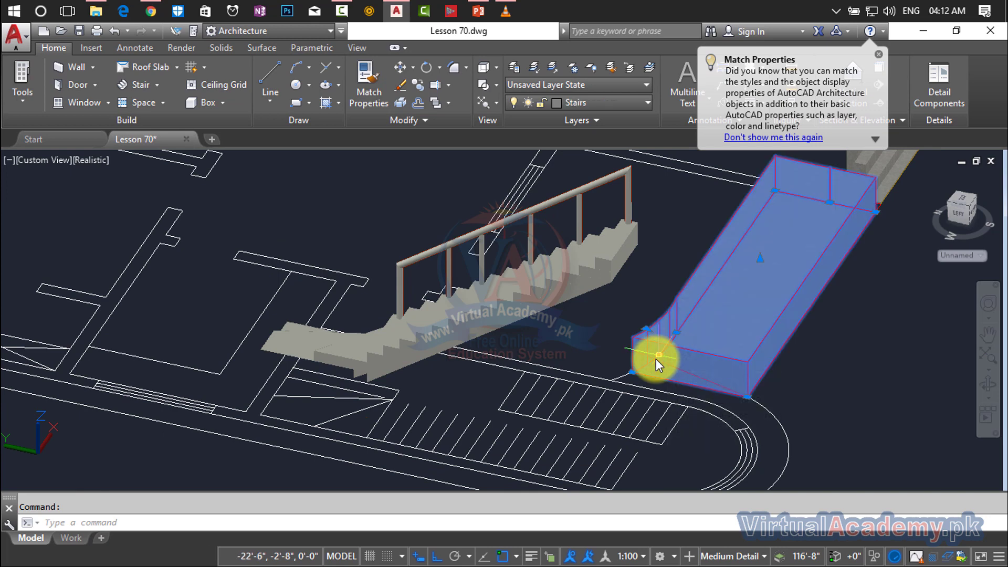
key("Escape")
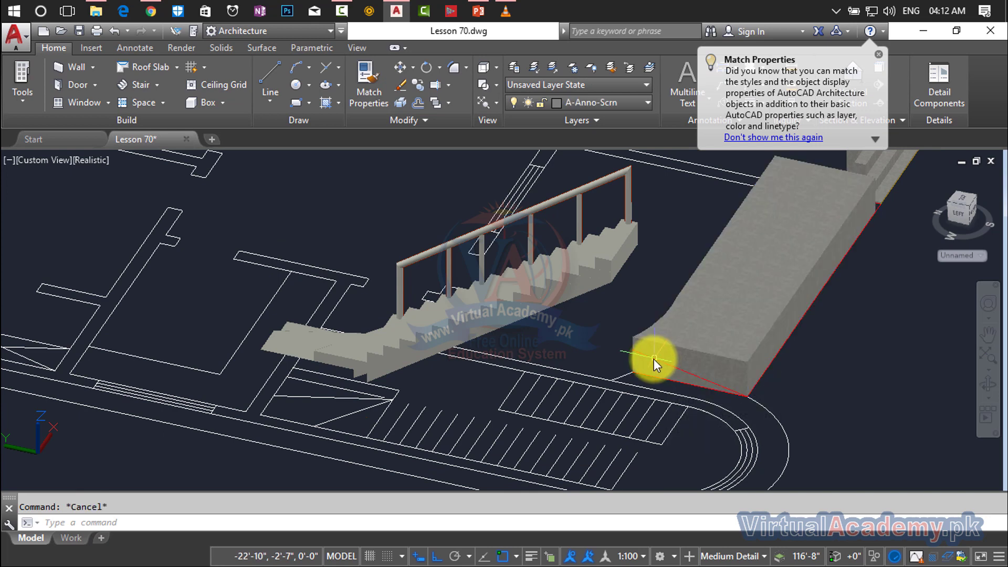
left_click(647, 358)
key("Escape")
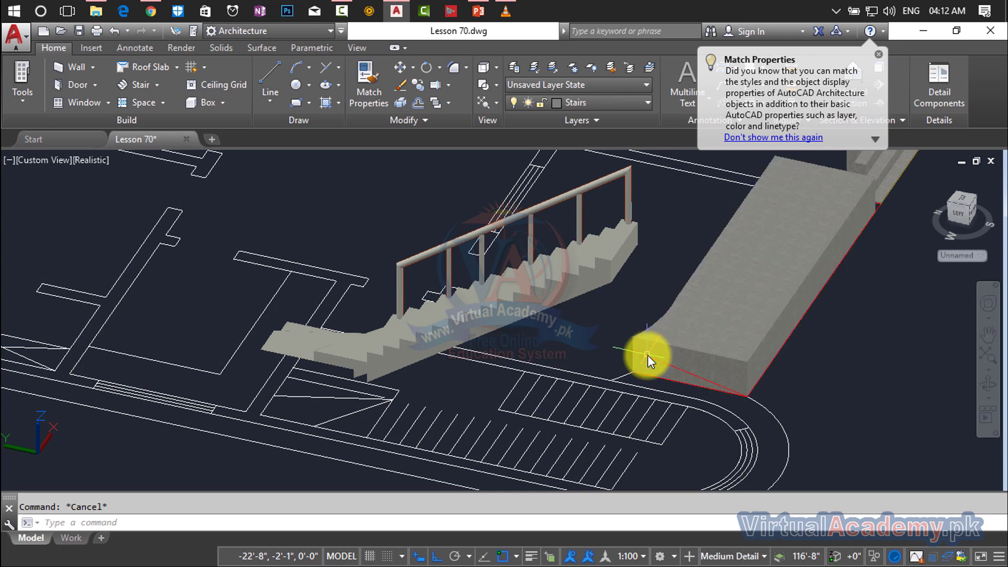
- Select and deselect the ramp surface, then undo the last action
scroll(647, 354, "up", 3)
scroll(646, 355, "up", 2)
scroll(641, 354, "up", 2)
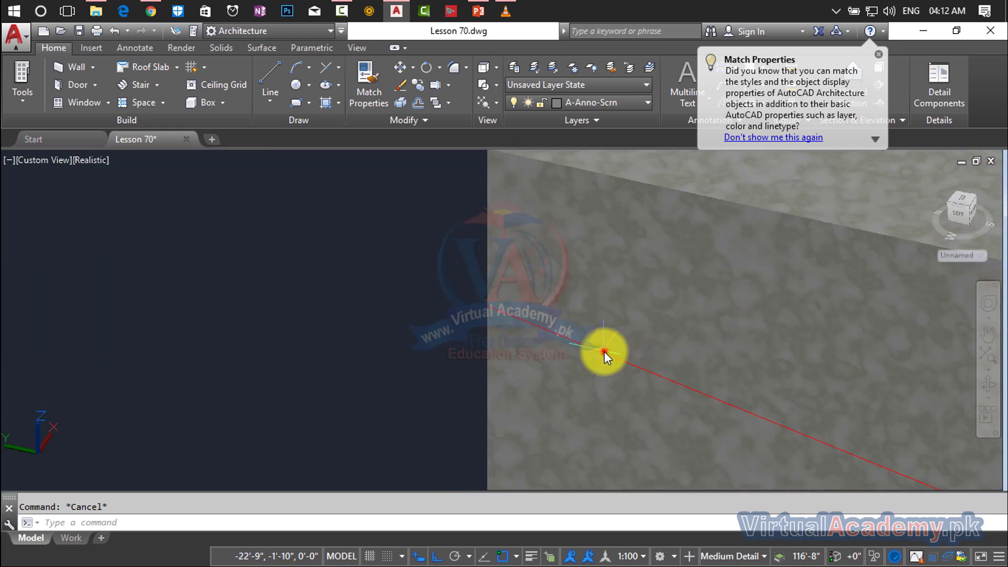
left_click(604, 351)
scroll(593, 351, "down", 2)
scroll(598, 350, "down", 2)
key("Escape")
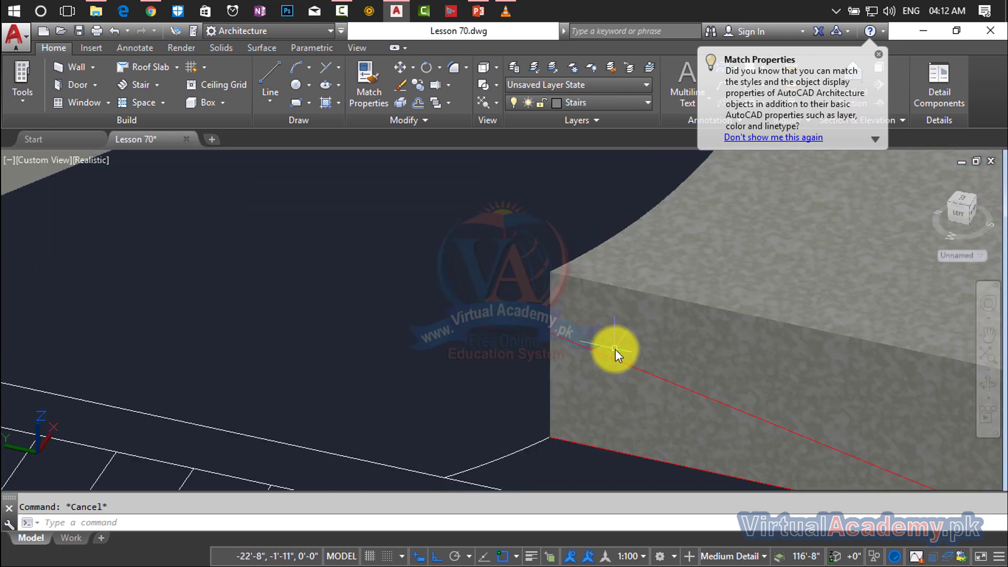
scroll(616, 348, "down", 3)
key("ctrl+z")
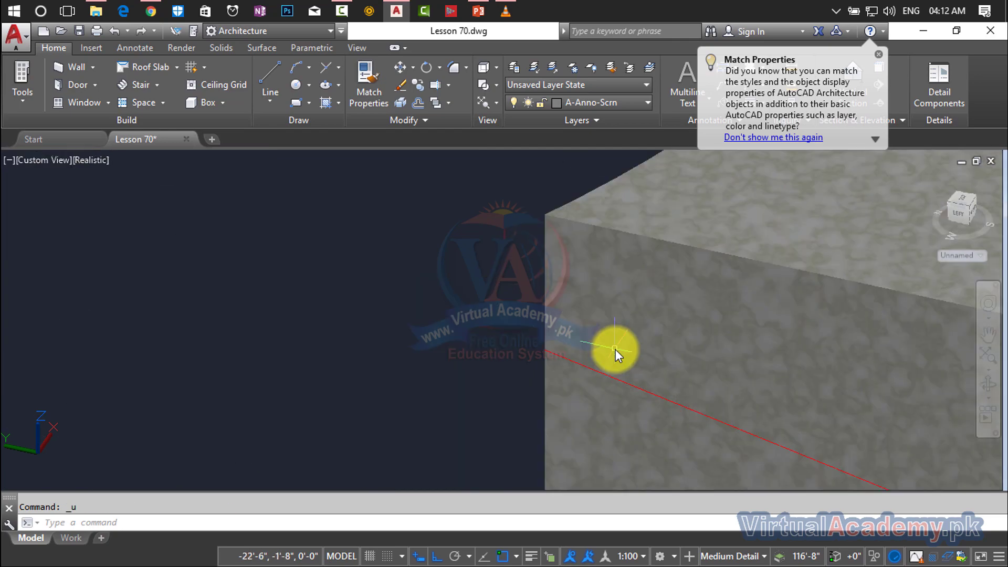
scroll(615, 348, "down", 3)
scroll(616, 349, "up", 3)
scroll(615, 349, "down", 1)
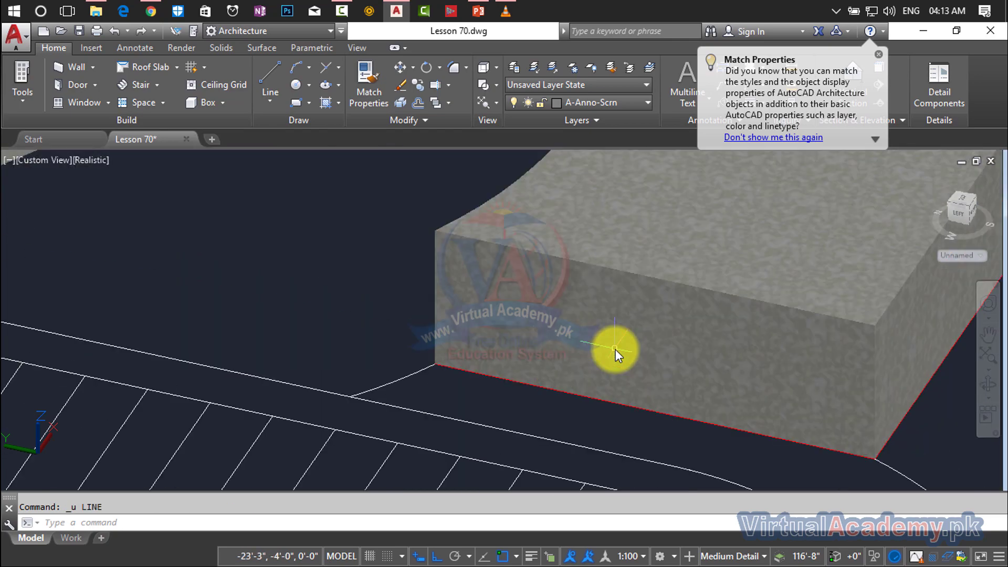
middle_click_drag(597, 335, 552, 374)
scroll(552, 374, "down", 2)
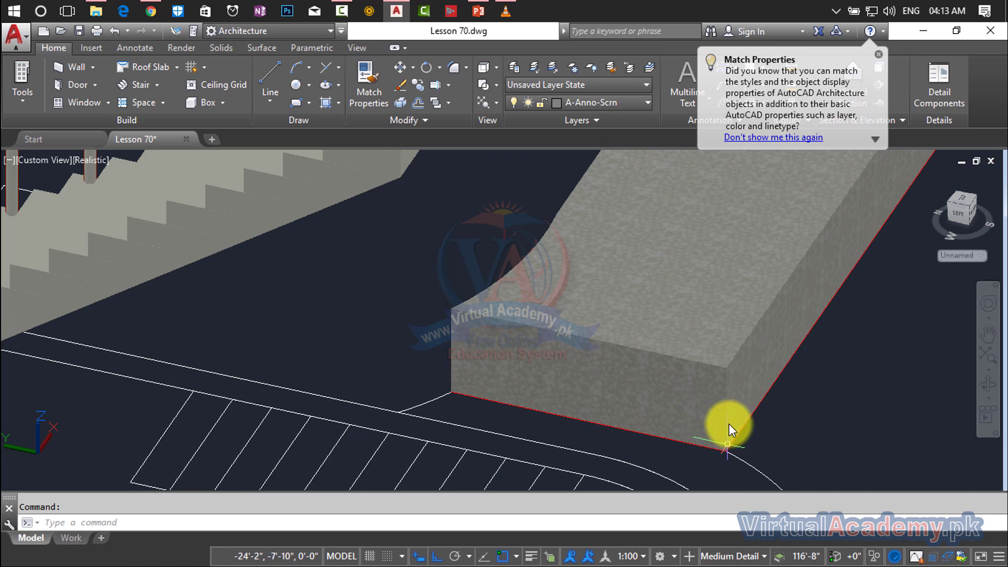
- Launch the 3DPOLY command after cancelling another regular polyline
type("P")
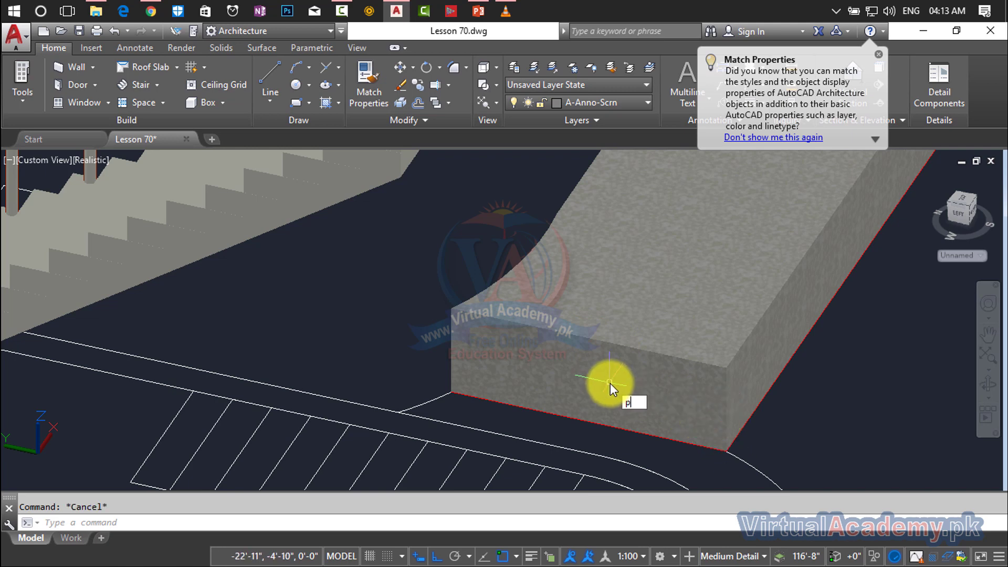
type("L")
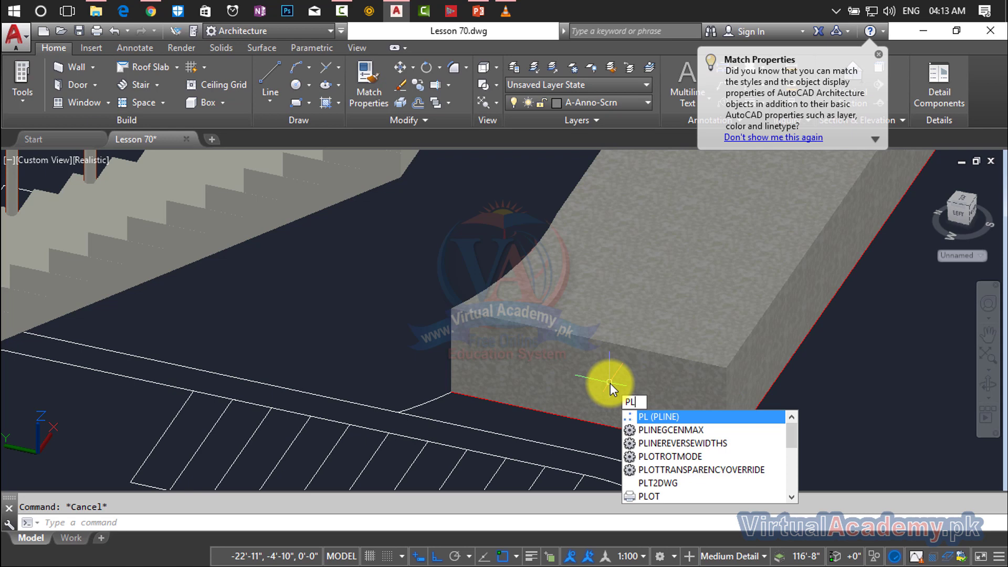
key("Return")
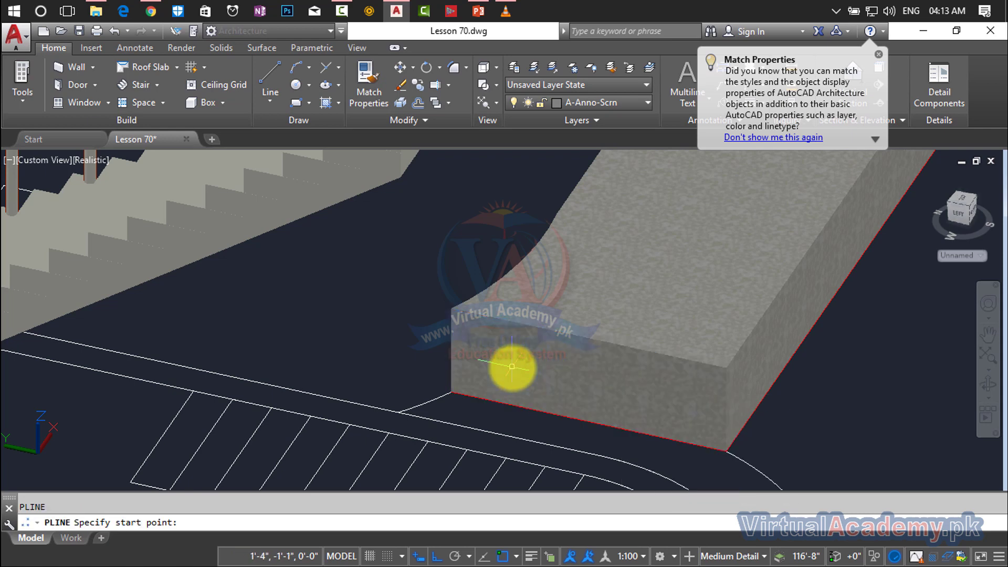
key("Escape")
type("L")
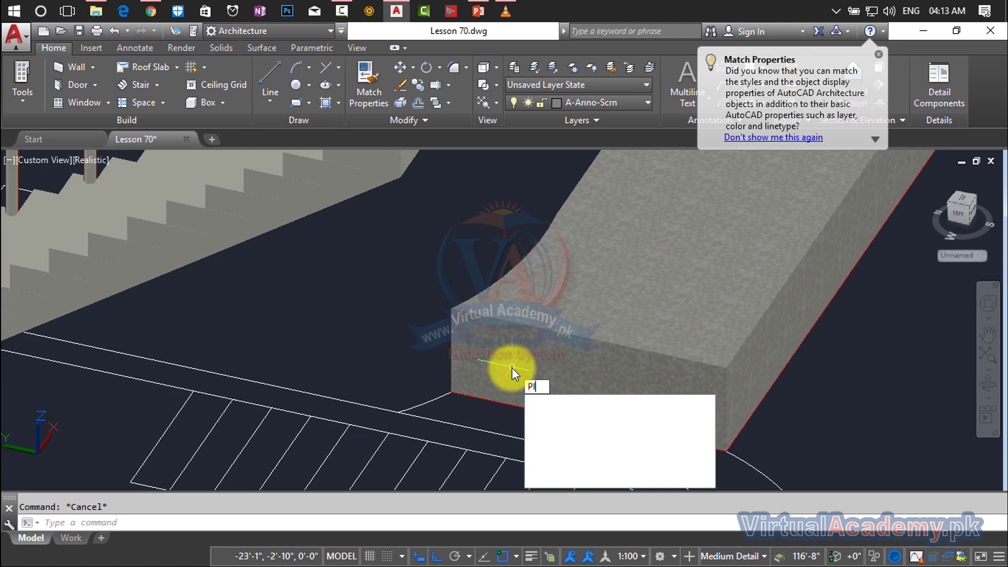
key("BackSpace")
key("BackSpace")
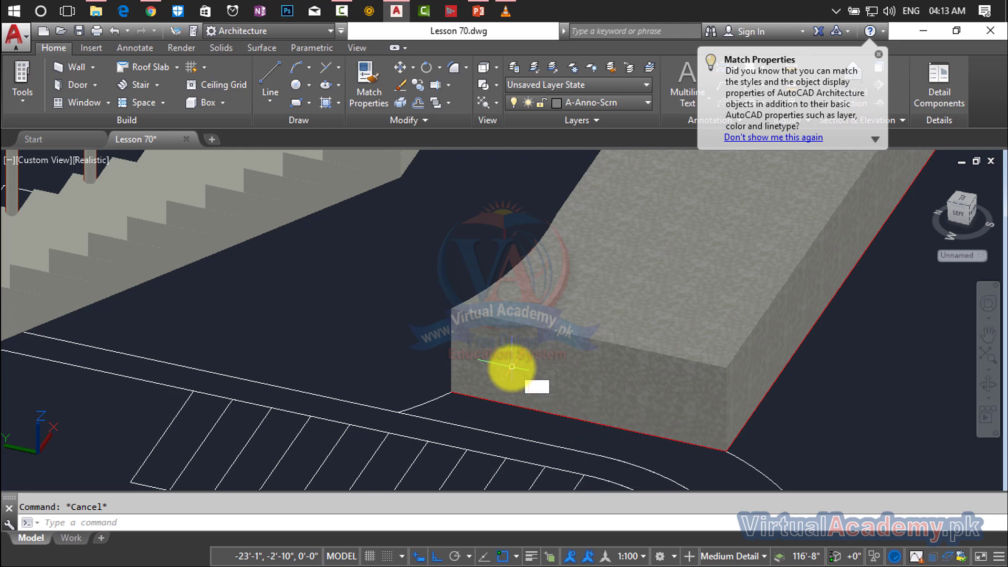
type("3D")
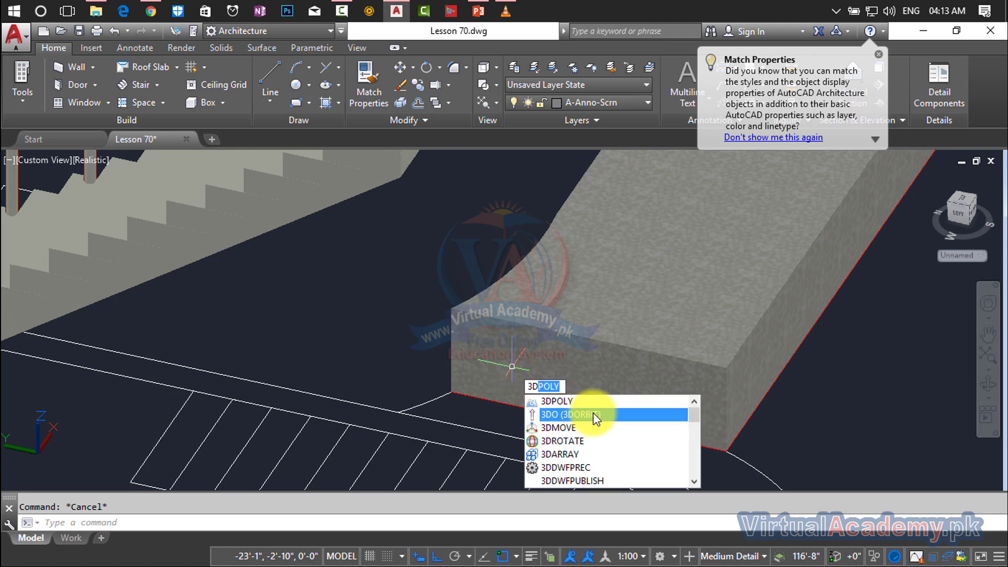
left_click(592, 402)
- Start the 3D polyline at the slab's lower corner and continue to its top corner
scroll(451, 315, "up", 2)
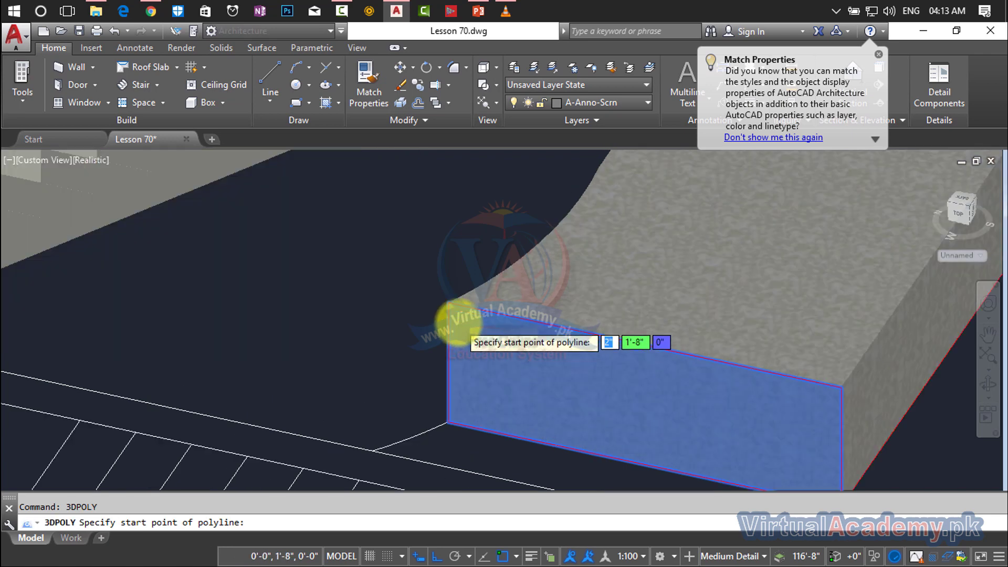
scroll(450, 315, "up", 2)
scroll(449, 315, "up", 1)
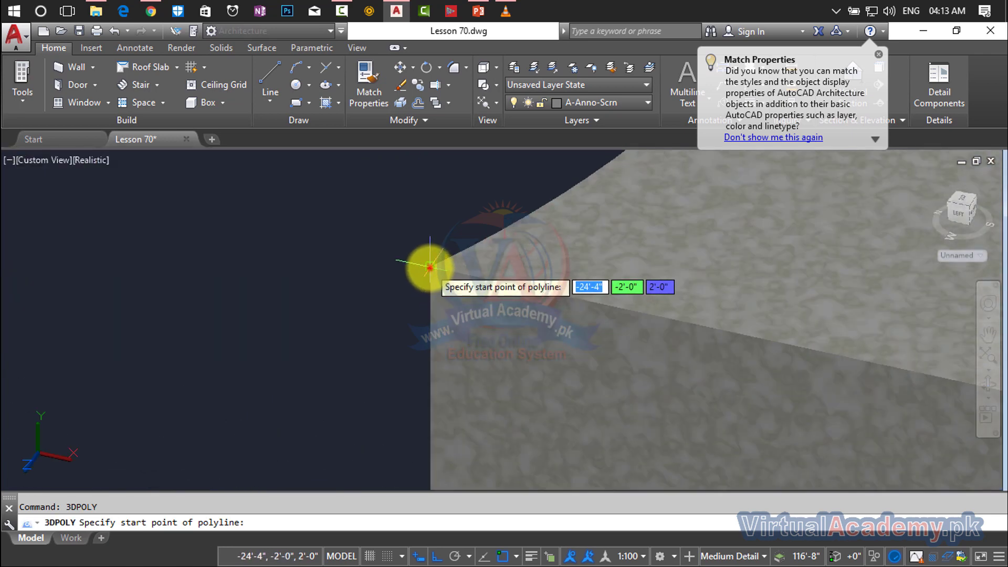
left_click(429, 268)
scroll(664, 395, "down", 3)
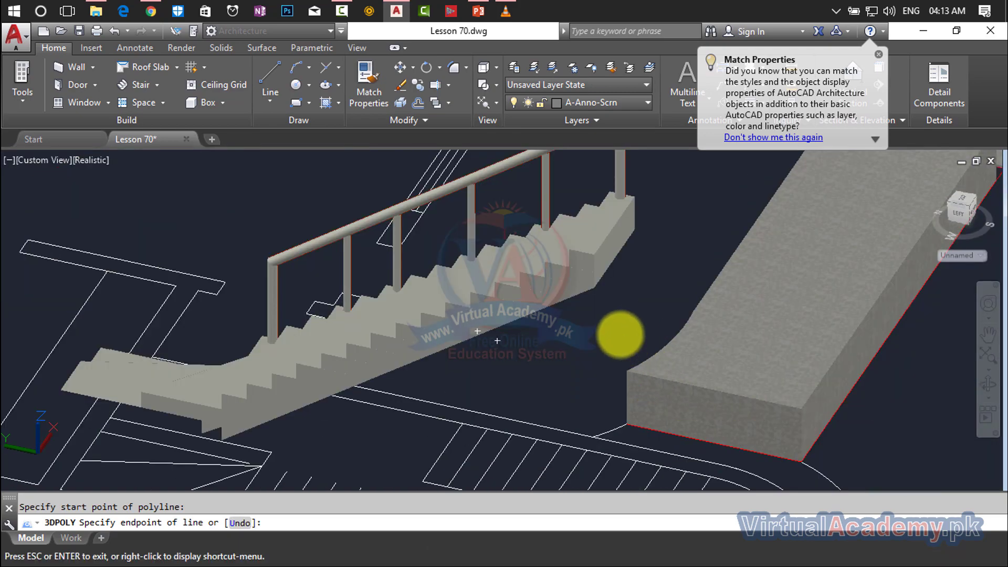
scroll(620, 335, "up", 2)
scroll(725, 382, "up", 3)
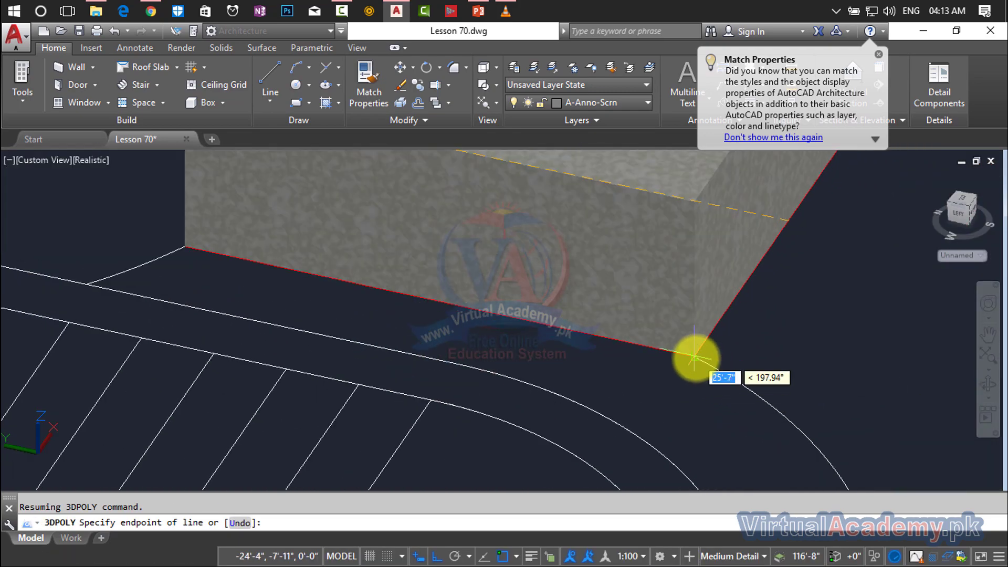
scroll(694, 359, "up", 1)
scroll(692, 361, "up", 2)
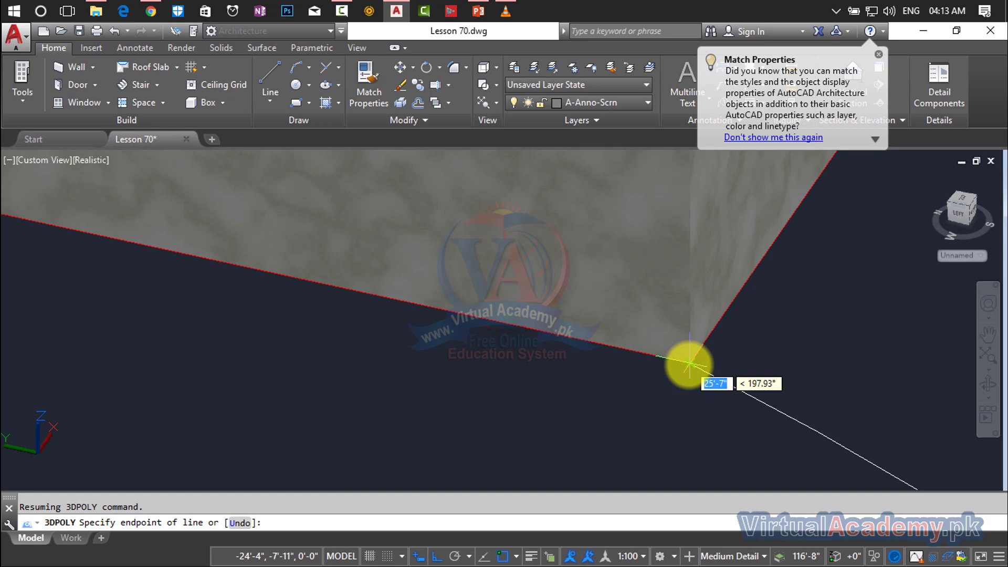
middle_click_drag(686, 371, 697, 478)
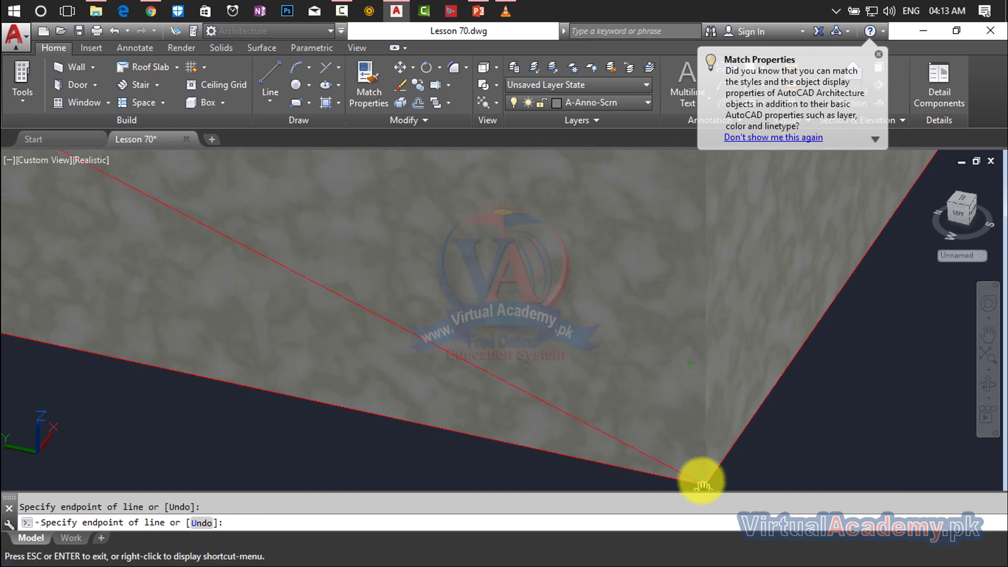
scroll(695, 389, "up", 2)
middle_click_drag(694, 388, 693, 499)
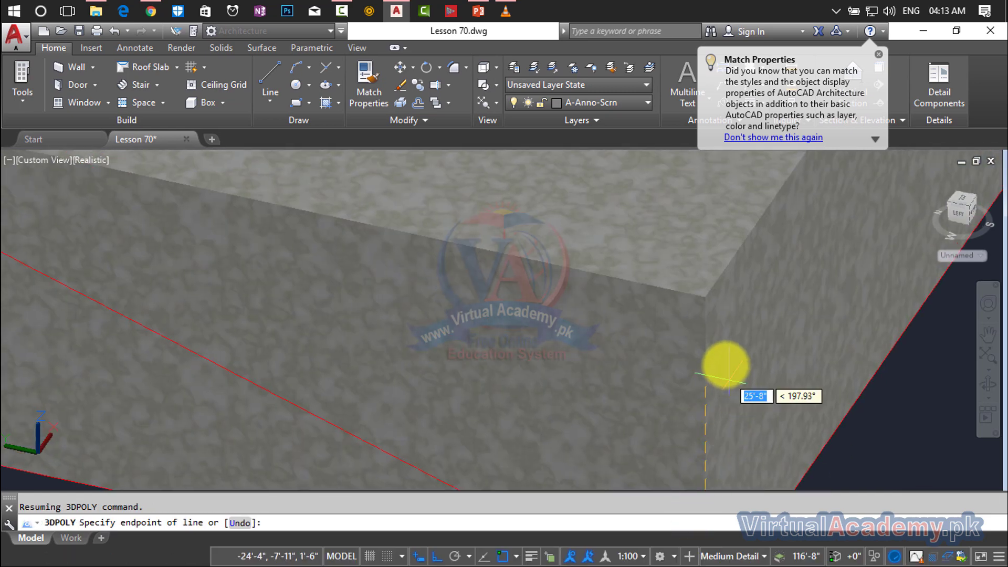
left_click(704, 298)
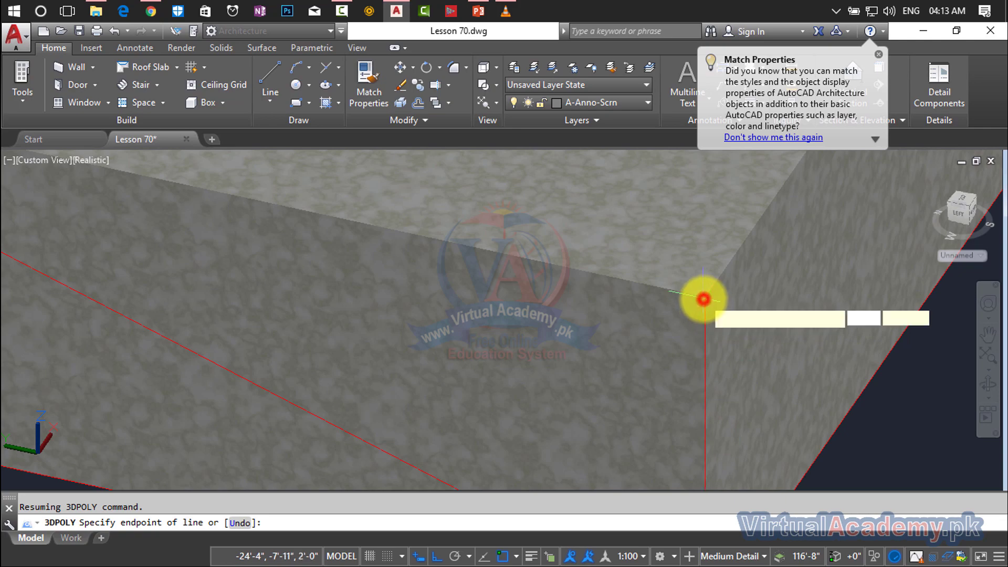
- Place the final vertex at the far slab corner and finish the 3D polyline
scroll(704, 298, "down", 3)
middle_click_drag(711, 299, 847, 396)
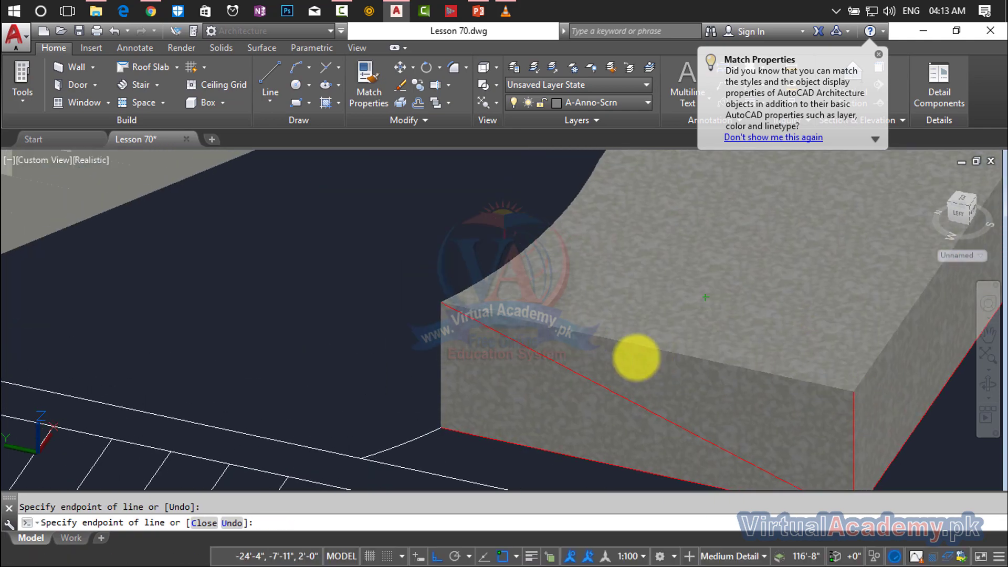
scroll(446, 297, "up", 1)
scroll(427, 293, "up", 1)
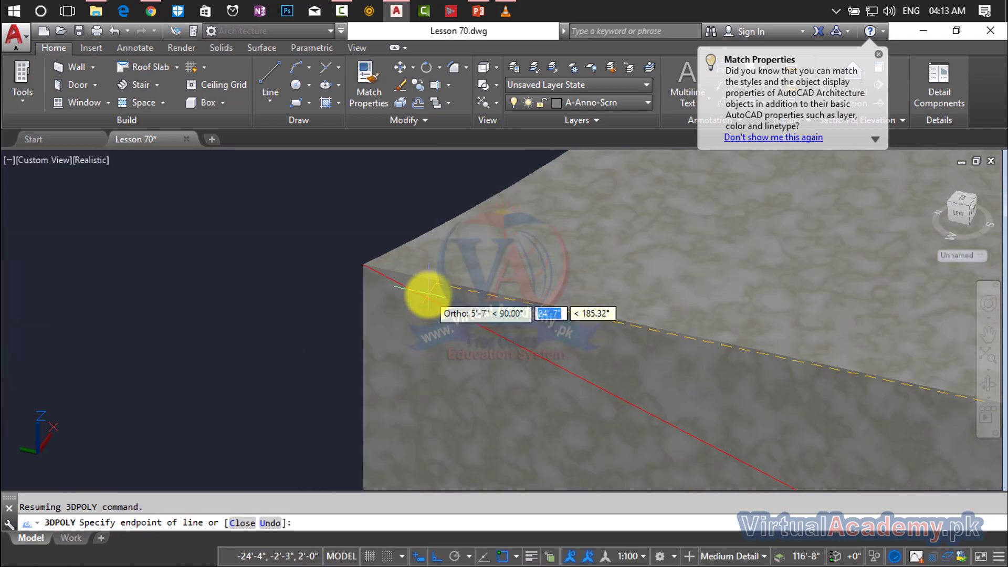
scroll(405, 284, "up", 1)
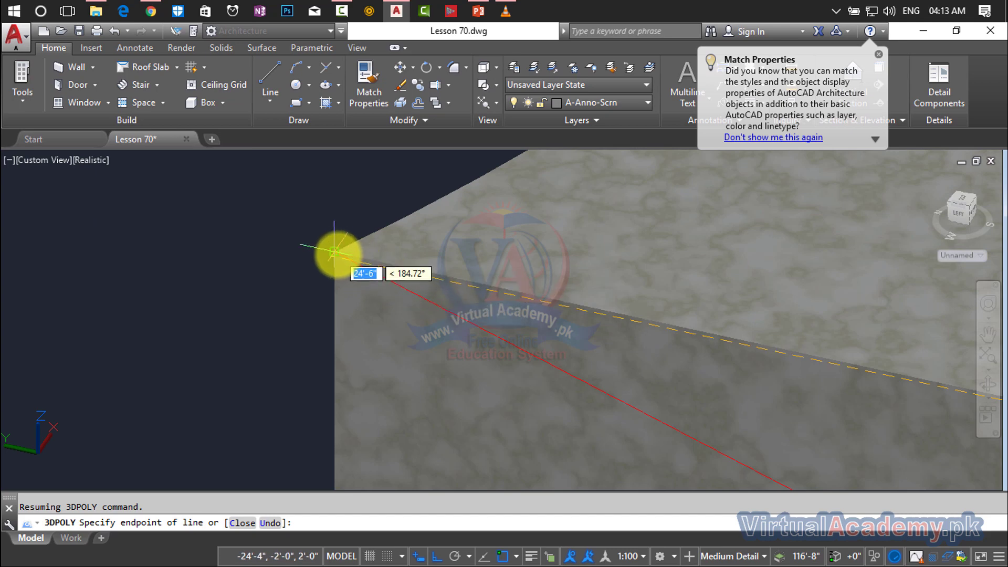
left_click(334, 253)
key("Return")
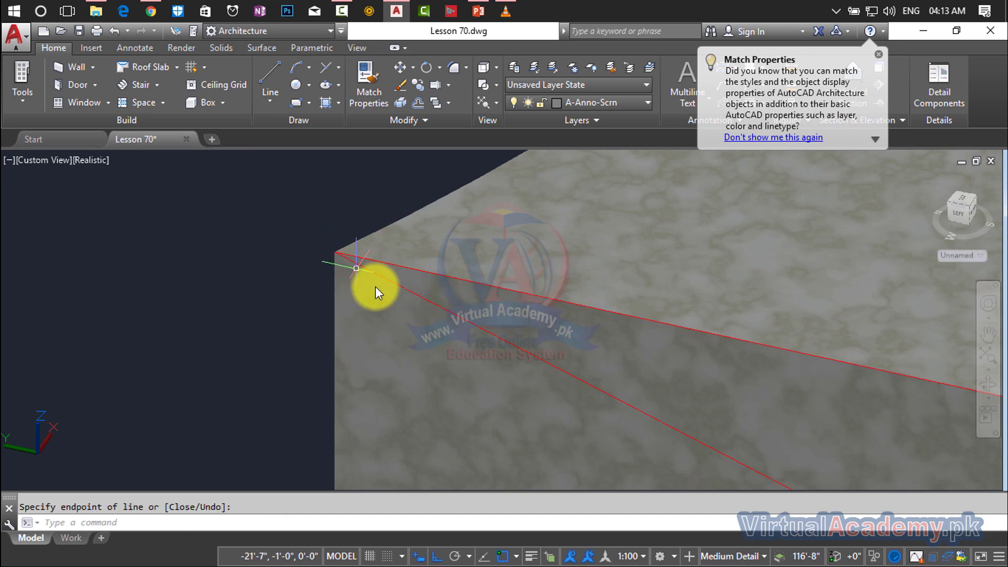
- Press-pull the triangular area along the full slab length to form the ramp slope
left_click(221, 48)
left_click(131, 102)
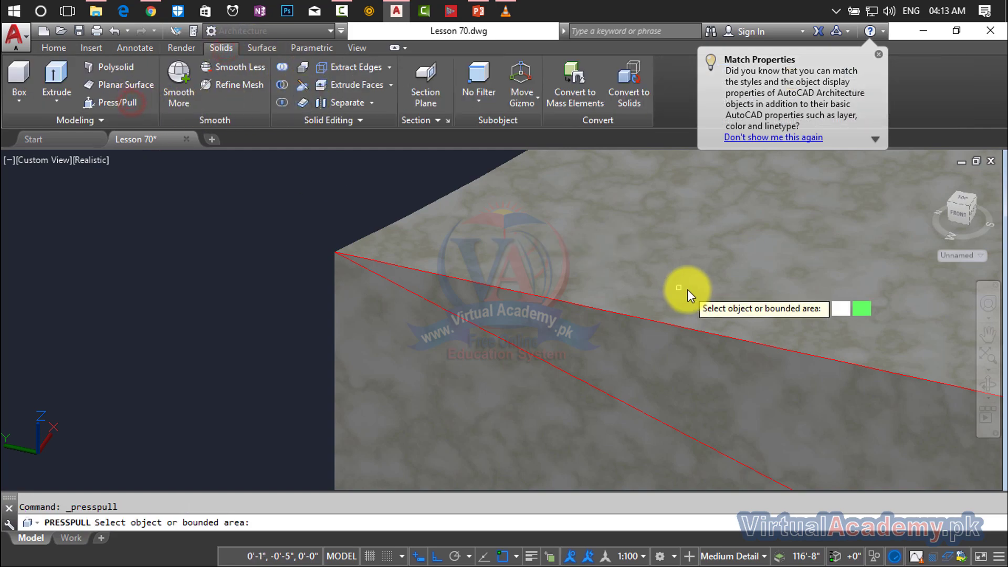
scroll(688, 289, "down", 2)
scroll(688, 289, "down", 3)
scroll(688, 289, "down", 2)
mouse_move(668, 326)
middle_mouse_down("shift")
mouse_move(540, 344)
mouse_move(549, 352)
middle_mouse_up("shift")
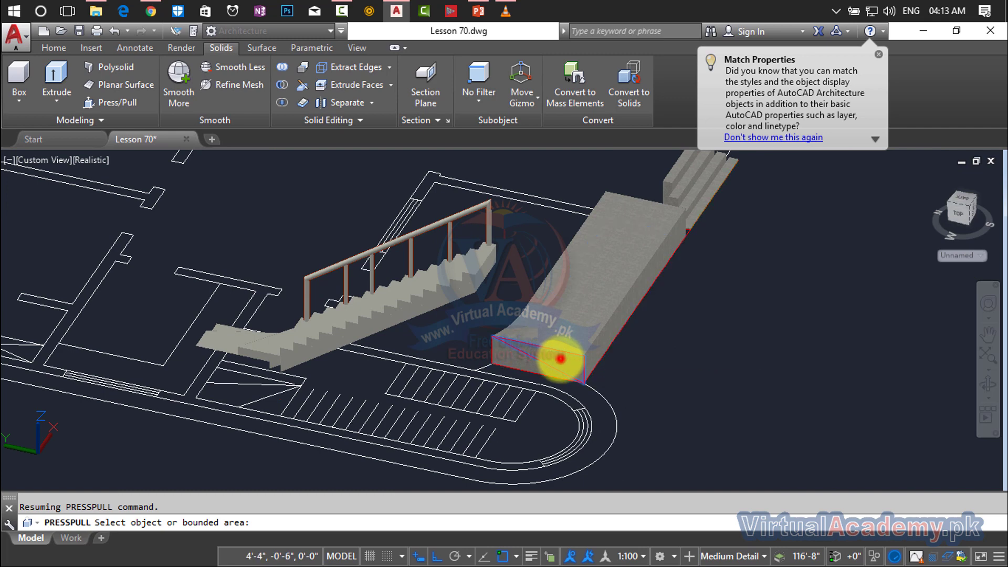
left_click(554, 354)
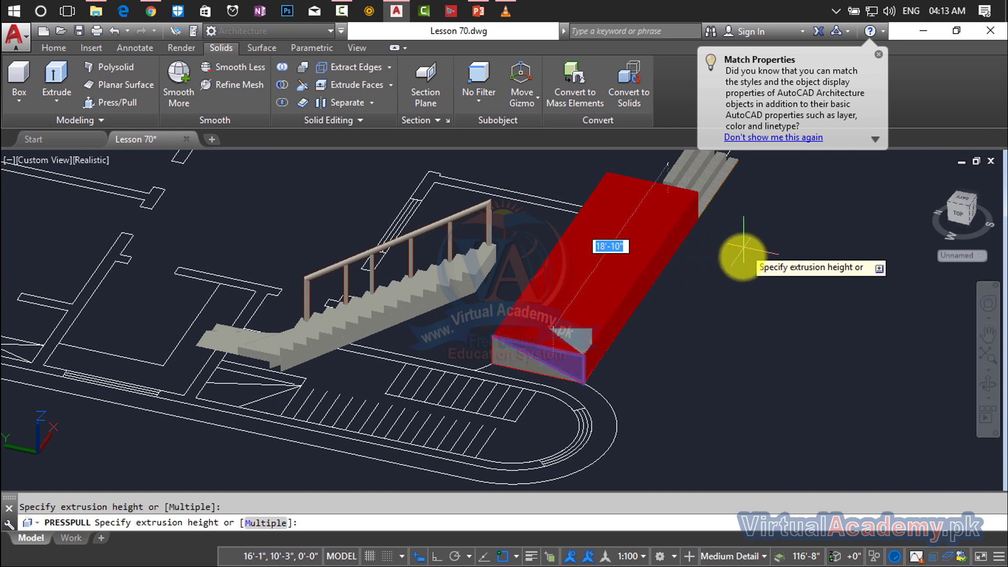
middle_click_drag(743, 246, 672, 371)
scroll(756, 293, "down", 3)
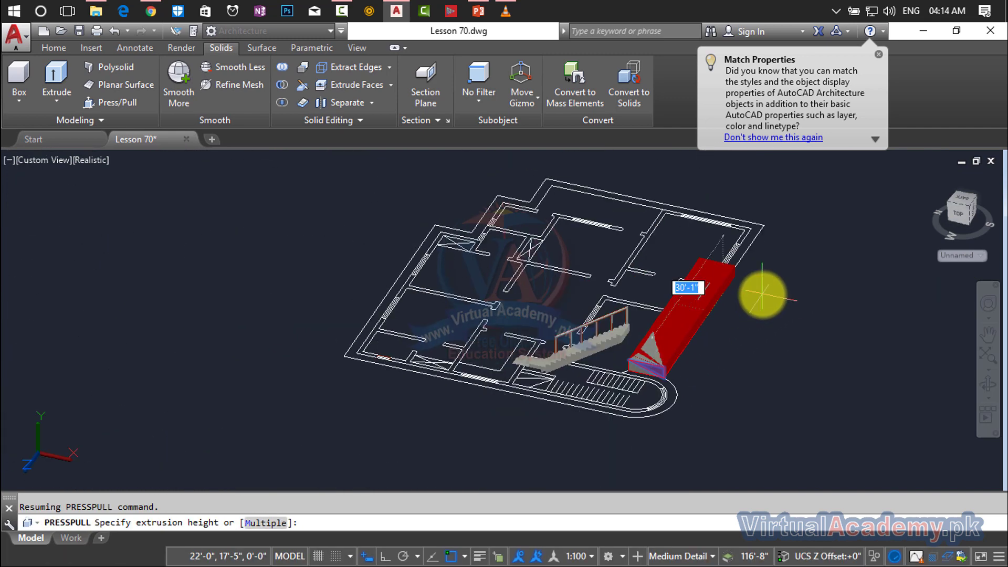
left_click(867, 230)
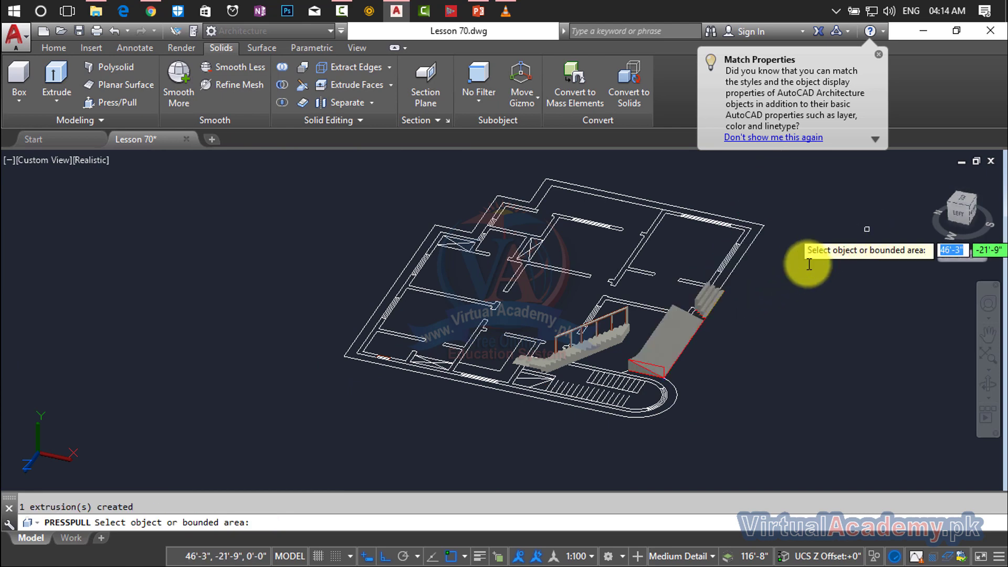
key("Return")
scroll(670, 345, "up", 2)
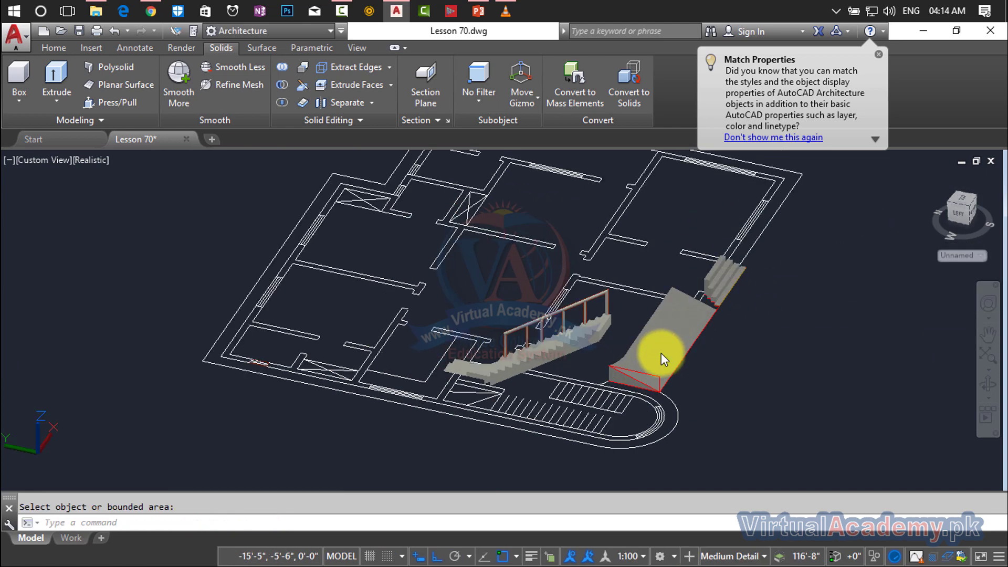
scroll(651, 378, "up", 2)
- Erase the leftover triangular 3D polyline at the ramp's end
scroll(650, 379, "up", 2)
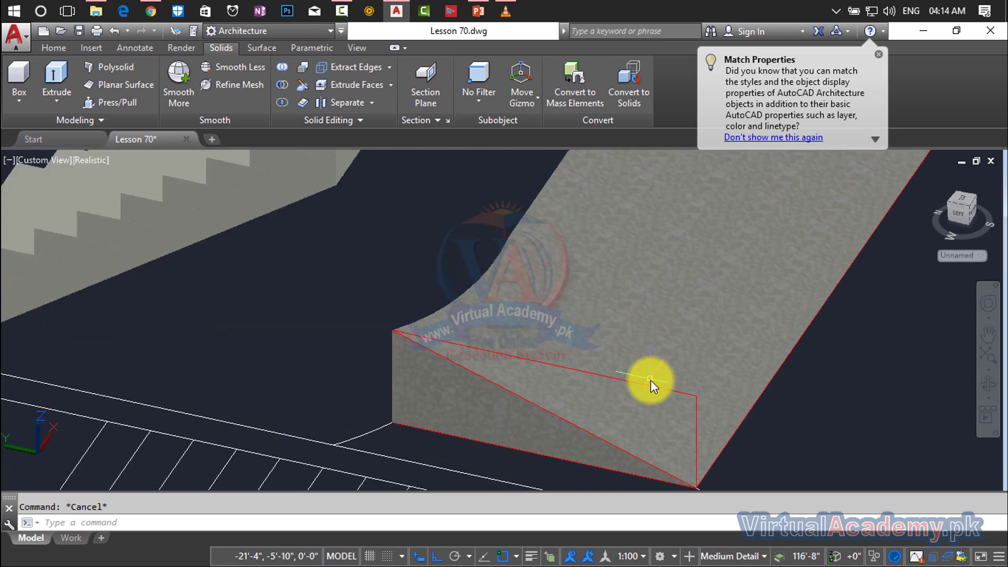
left_click(649, 384)
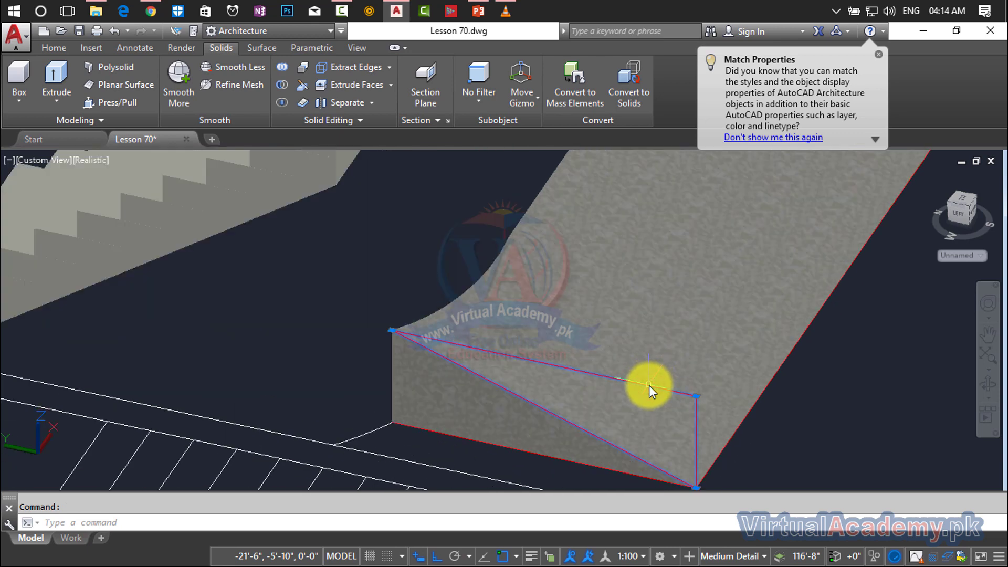
key("Delete")
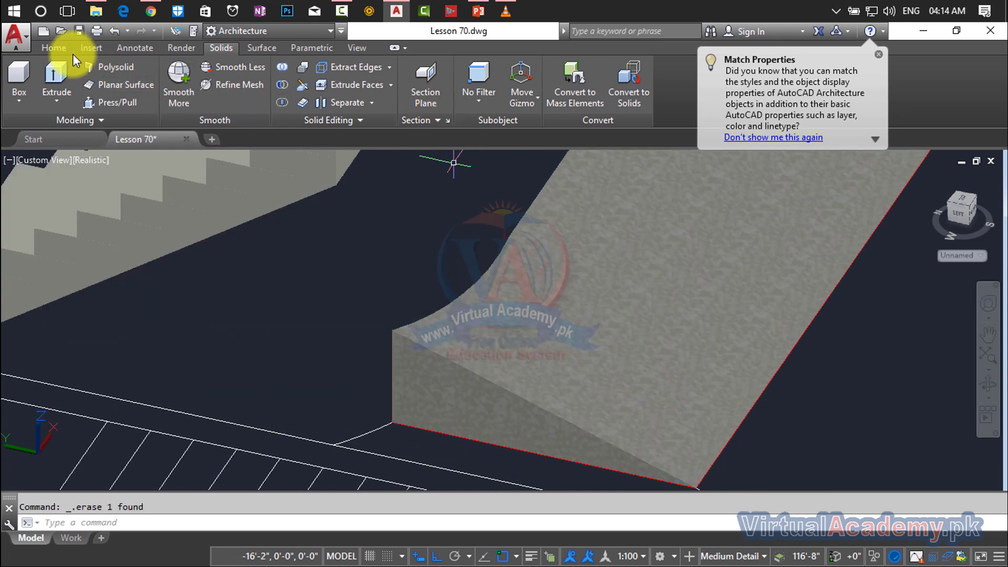
- Orbit and pan around to inspect the sloped ramp beside the railed stairs
left_click(61, 47)
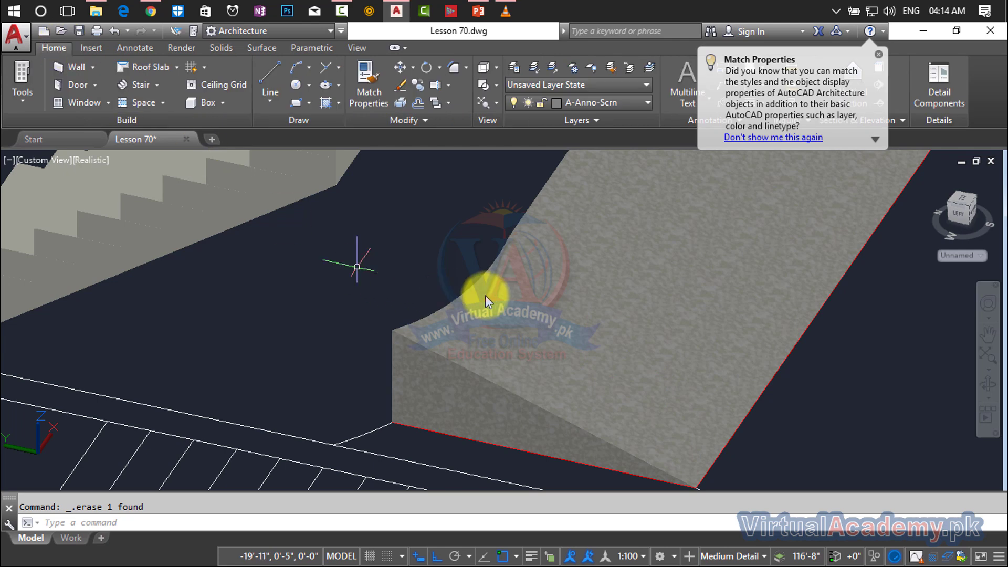
scroll(485, 295, "down", 3)
middle_click_drag(492, 287, 499, 328)
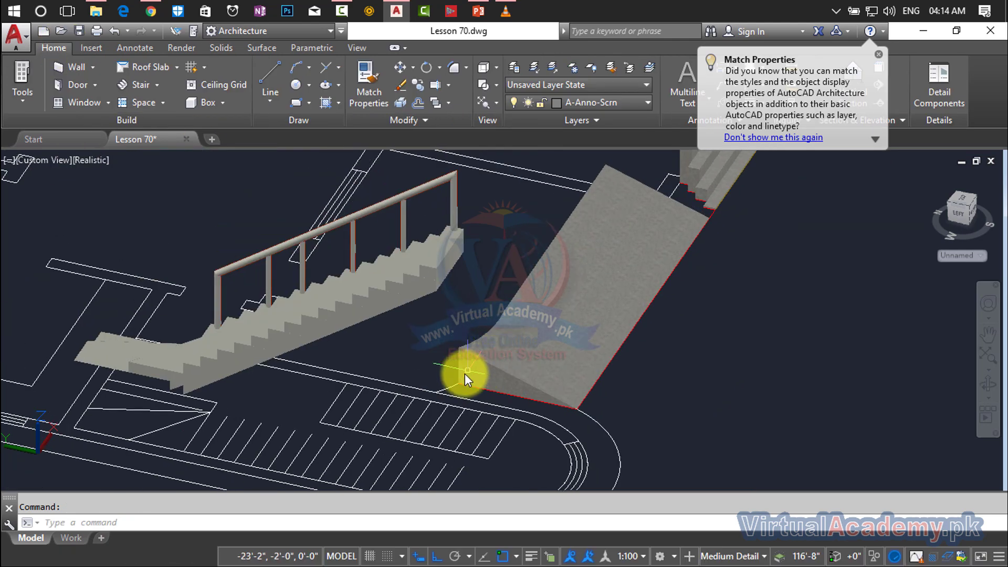
mouse_move(442, 368)
middle_mouse_down("shift")
mouse_move(480, 378)
mouse_move(572, 343)
mouse_move(546, 353)
middle_mouse_up("shift")
scroll(150, 461, "up", 2)
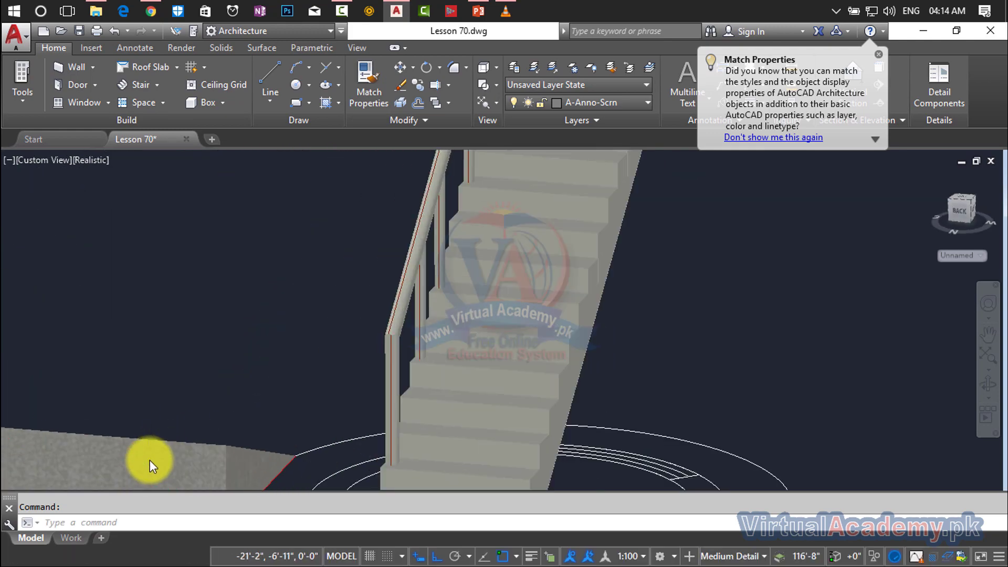
scroll(160, 459, "up", 2)
middle_click_drag(160, 459, 522, 338)
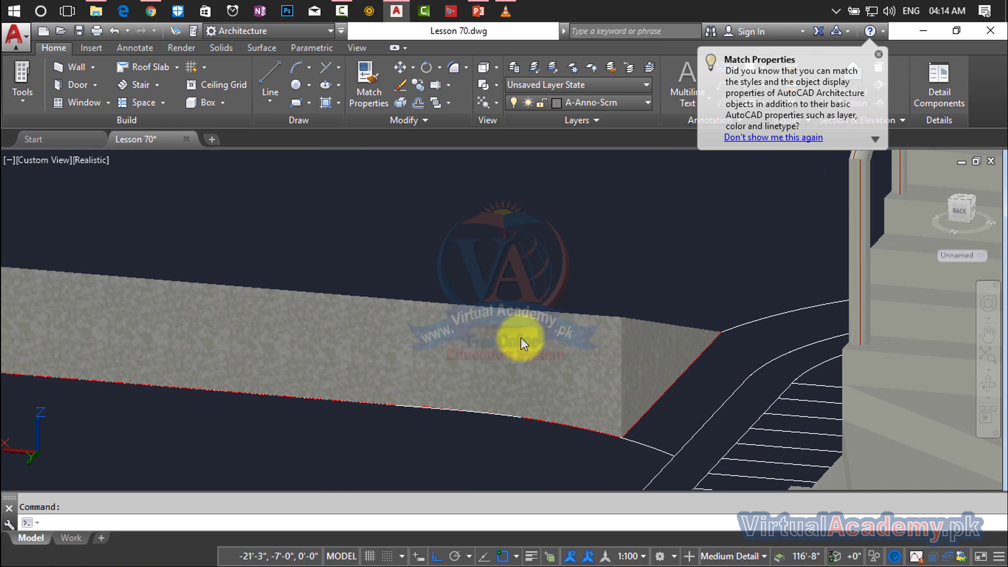
mouse_move(533, 372)
middle_mouse_down("shift")
mouse_move(531, 387)
mouse_move(558, 376)
middle_mouse_up("shift")
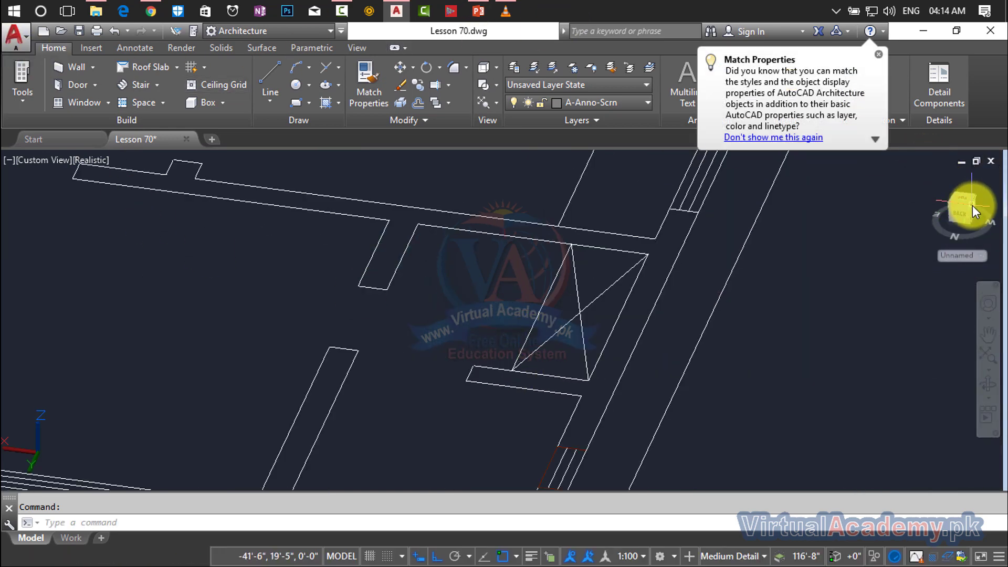
- Dismiss the Match Properties tip and switch the viewport to Top view
left_click(50, 42)
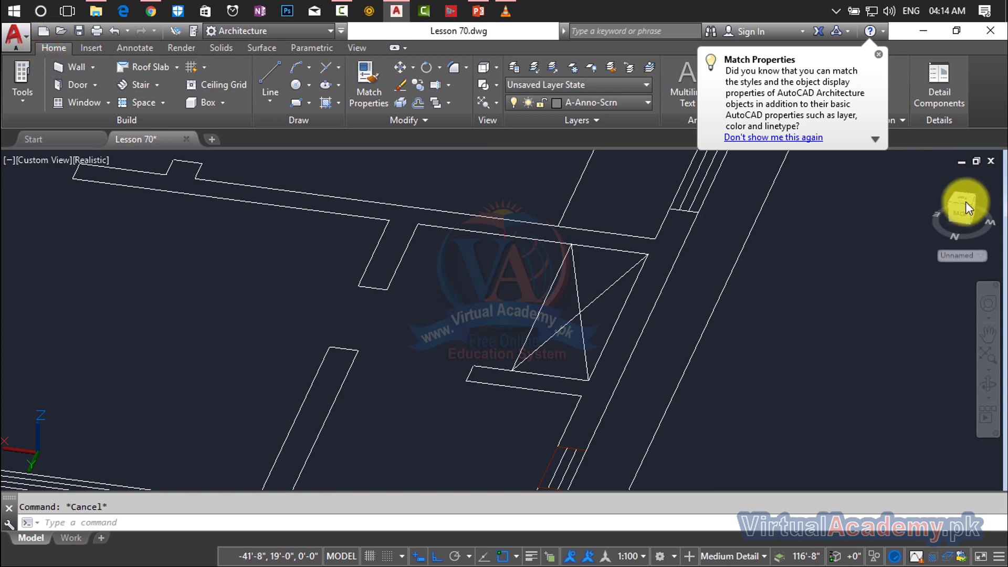
left_click(879, 54)
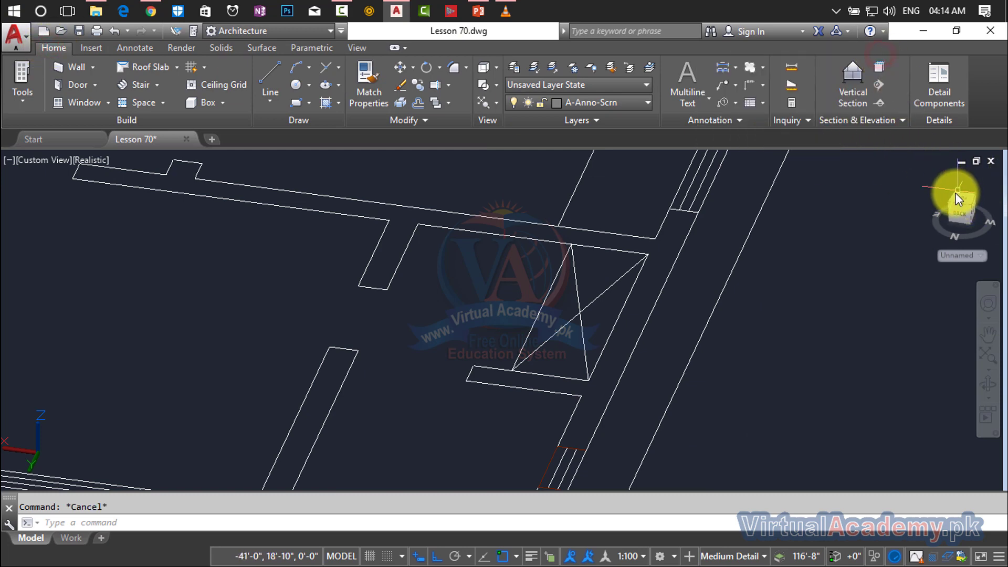
left_click(54, 159)
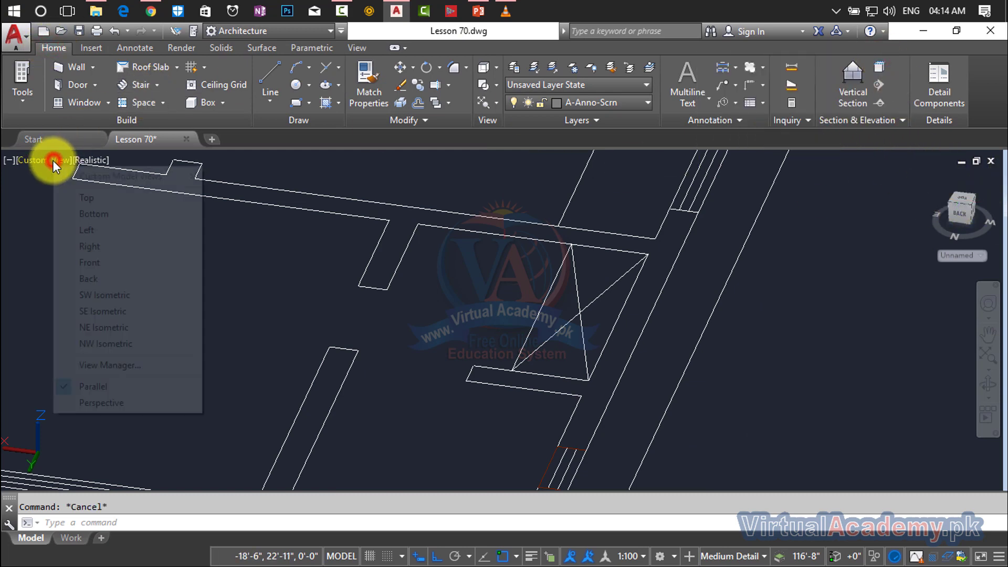
left_click(74, 190)
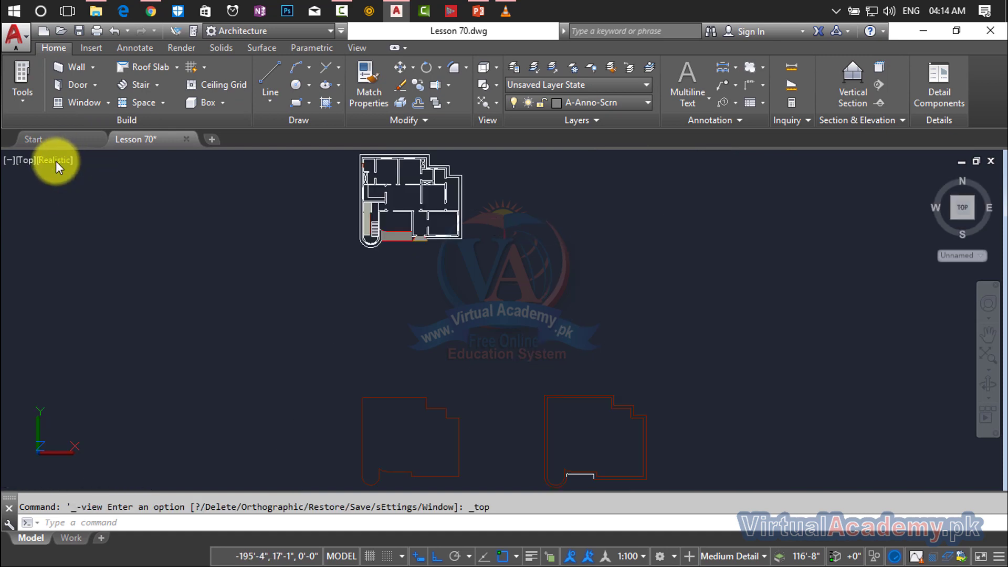
- Switch the viewport to SW Isometric view to show the whole house
left_click(25, 161)
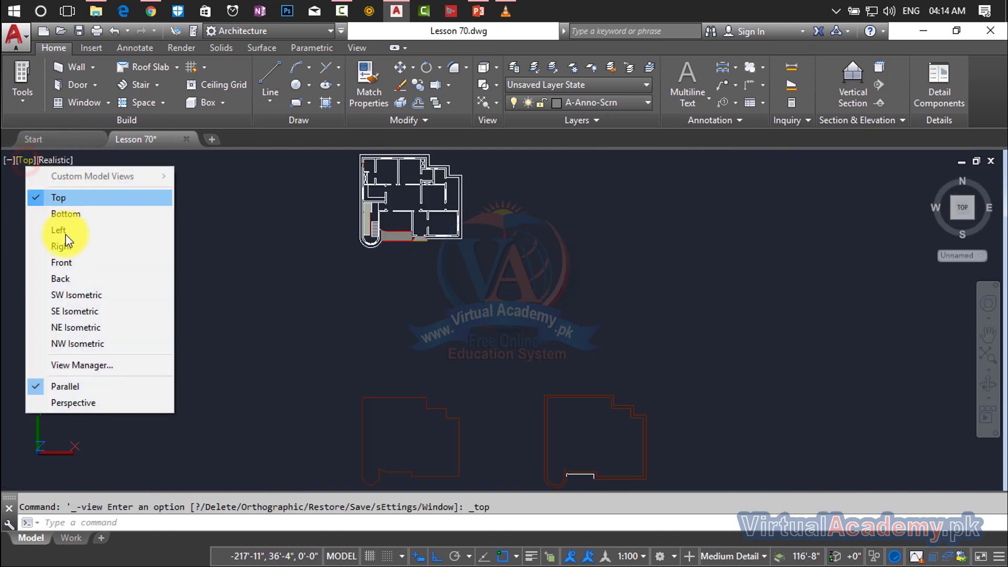
left_click(75, 291)
left_click(83, 159)
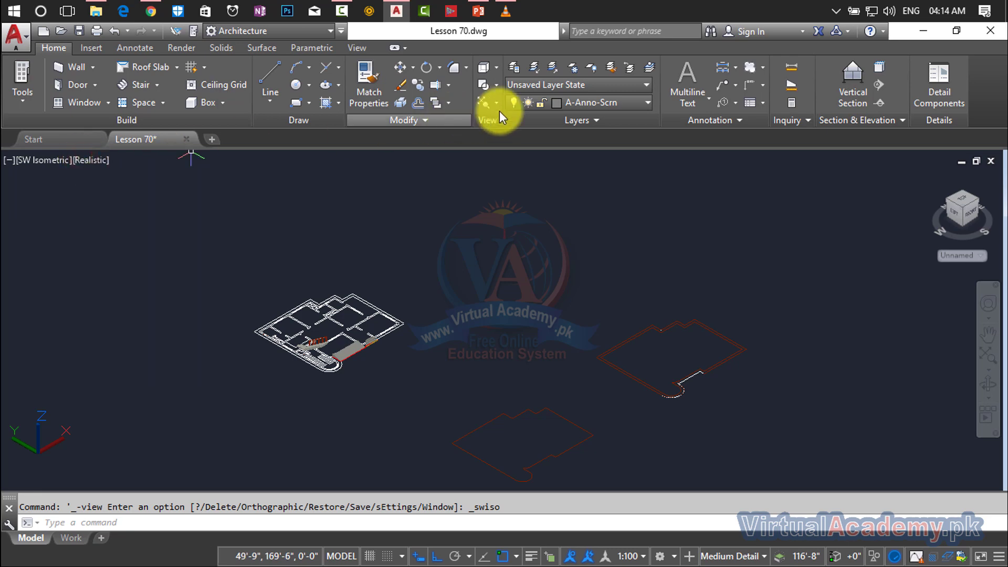
left_click(623, 99)
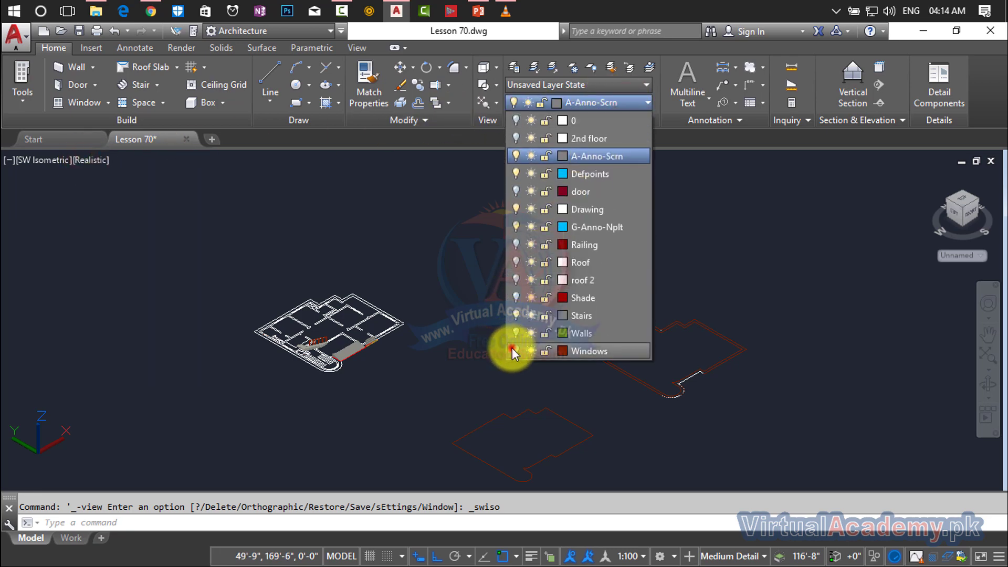
- Toggle the Windows and Walls layers, then turn the roof and 2nd floor layers on
left_click(514, 349)
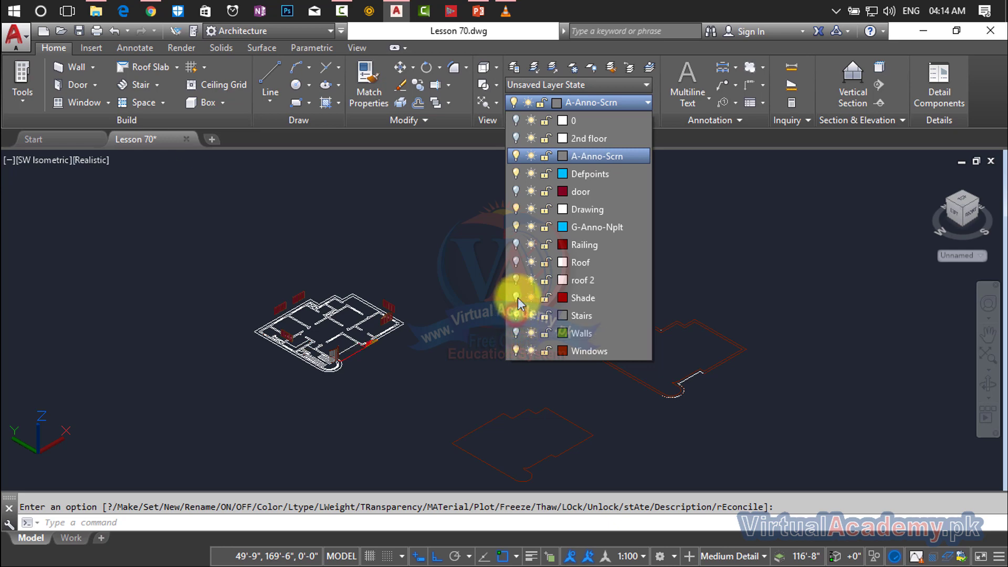
left_click(514, 332)
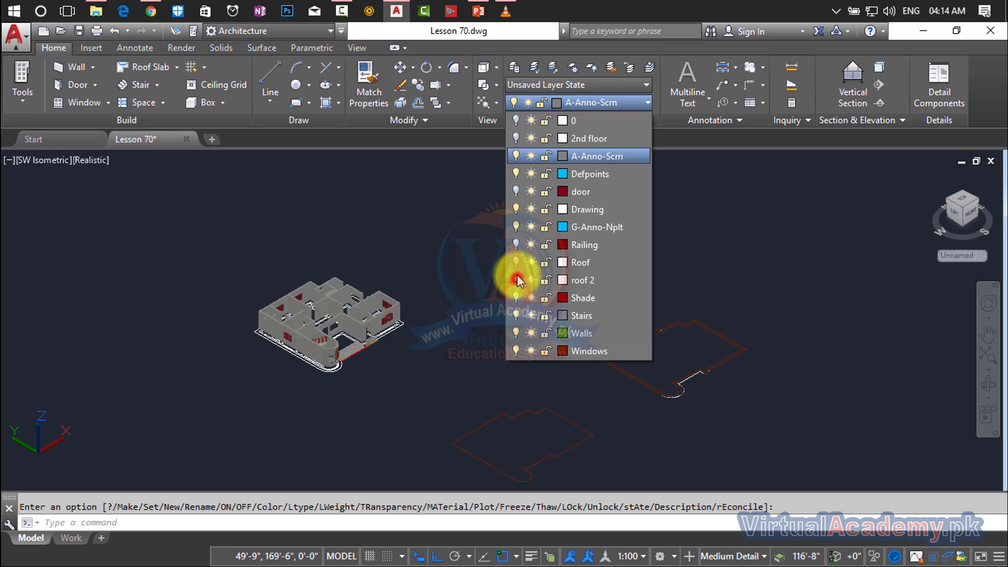
left_click(517, 192)
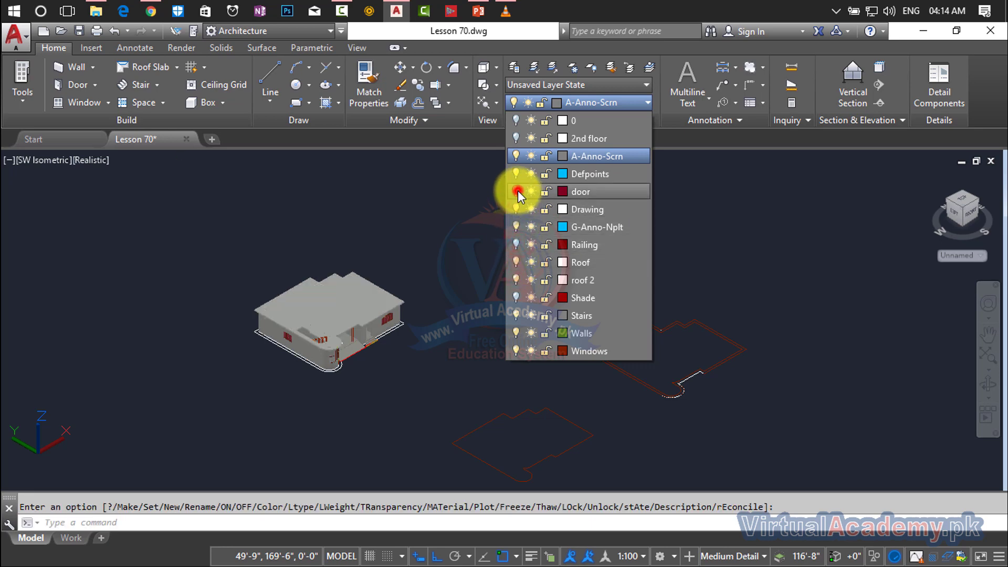
left_click(520, 137)
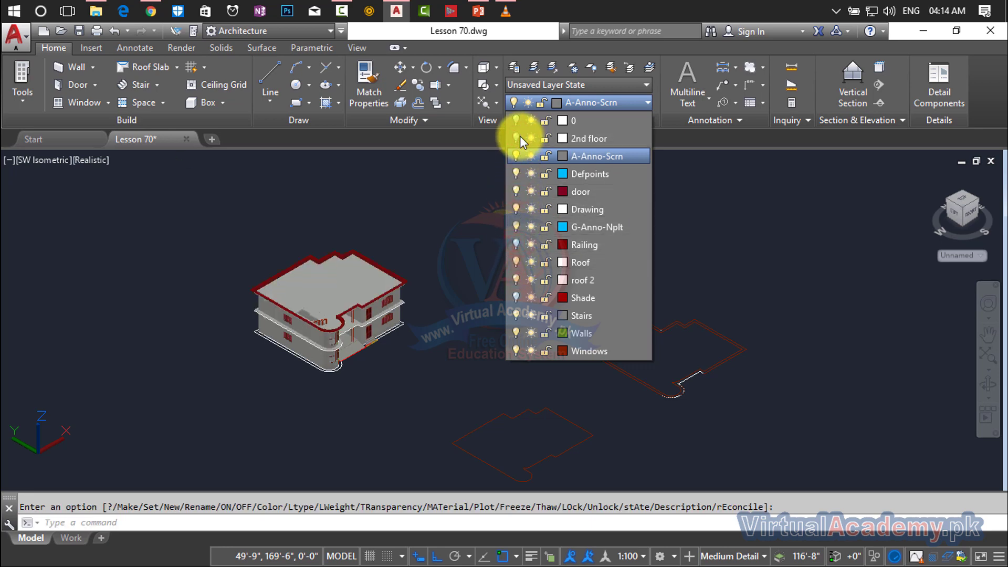
scroll(357, 348, "up", 2)
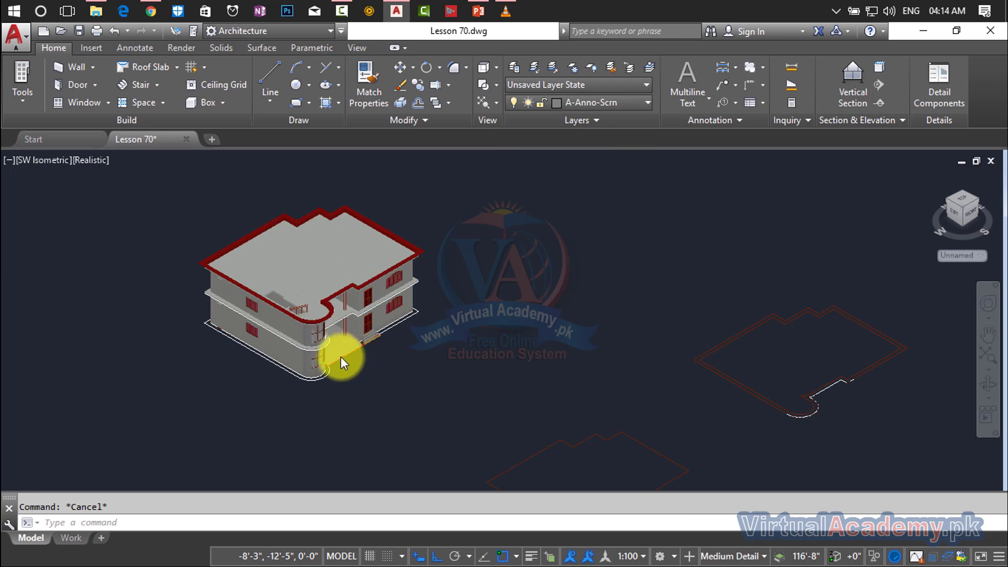
scroll(341, 357, "up", 4)
scroll(342, 343, "up", 4)
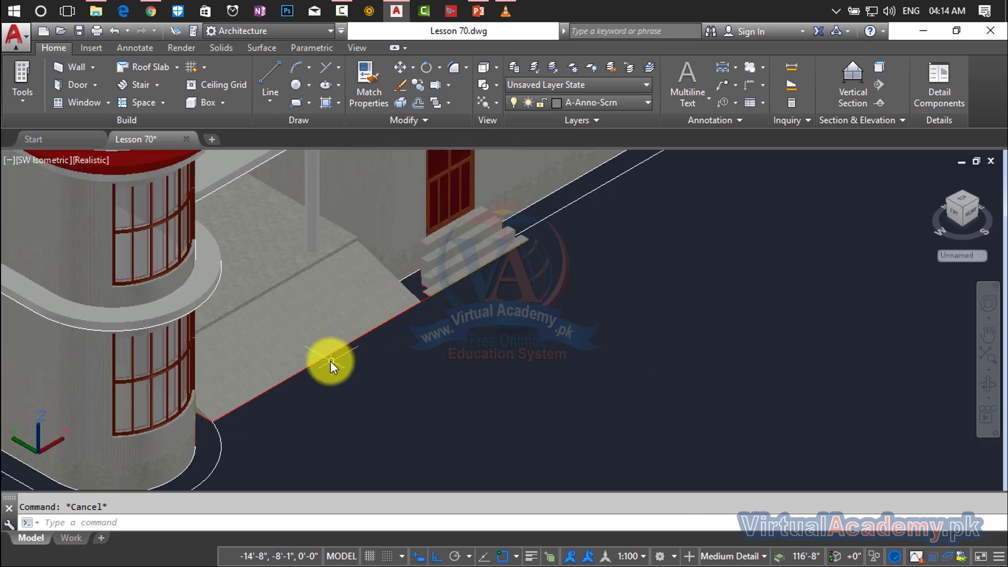
scroll(290, 276, "up", 3)
scroll(315, 270, "up", 1)
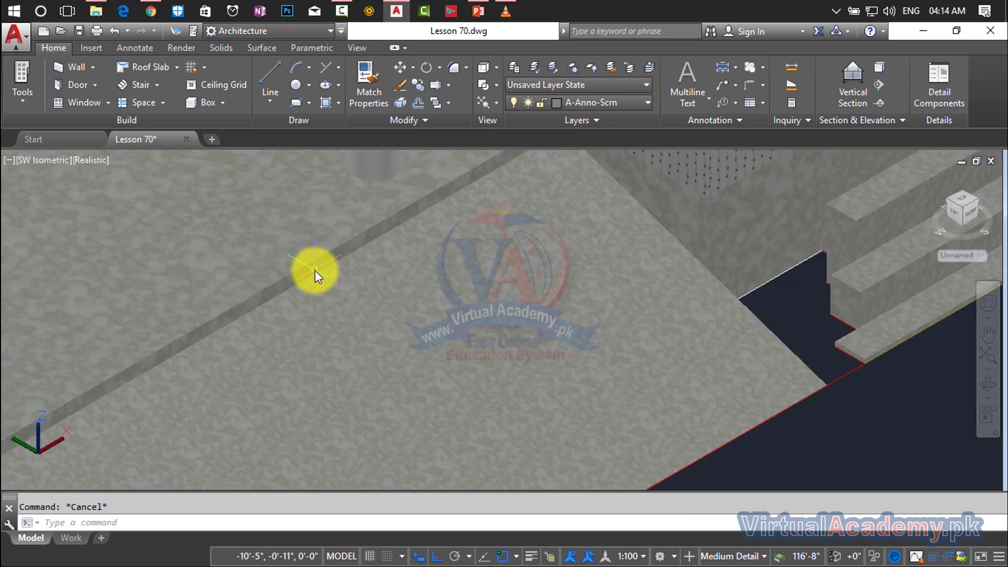
scroll(317, 273, "up", 1)
middle_click_drag(330, 279, 569, 230)
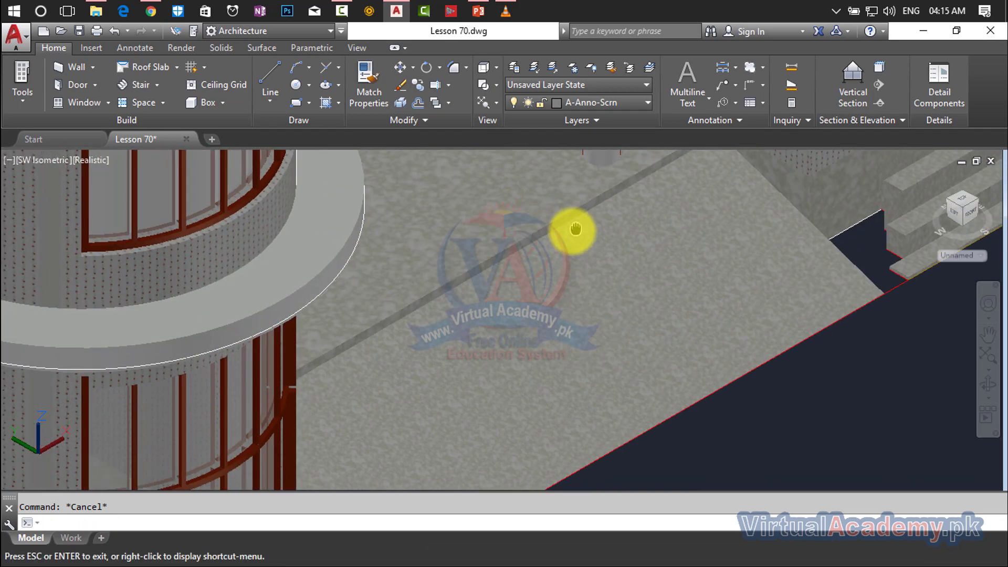
scroll(393, 339, "up", 3)
scroll(383, 331, "up", 2)
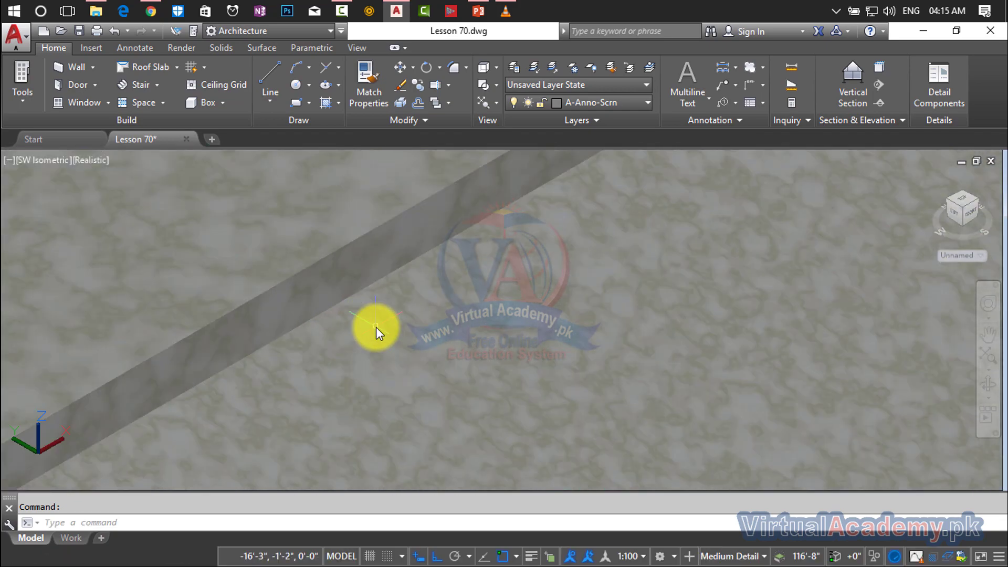
left_click(361, 318)
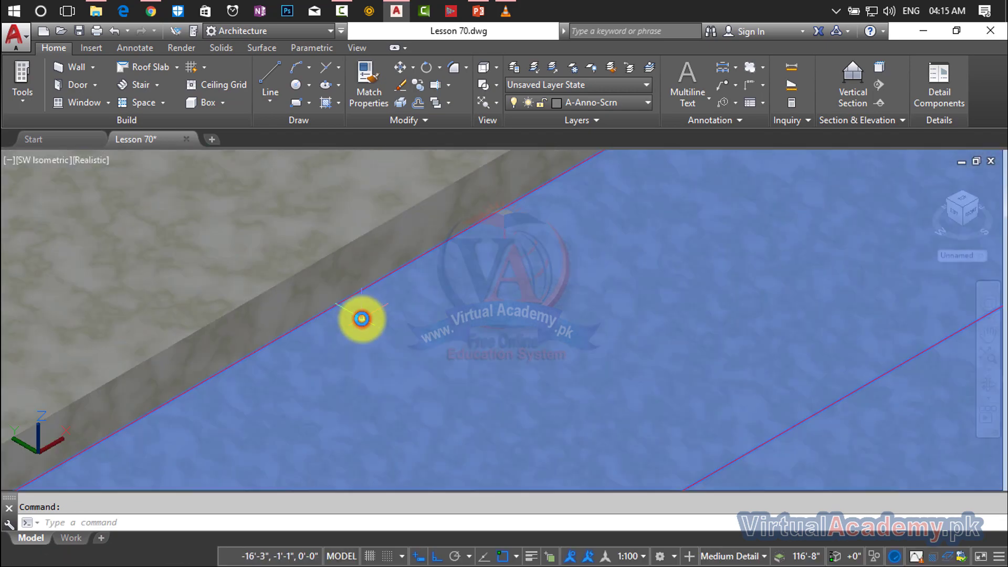
scroll(361, 319, "down", 3)
scroll(361, 319, "down", 2)
key("Escape")
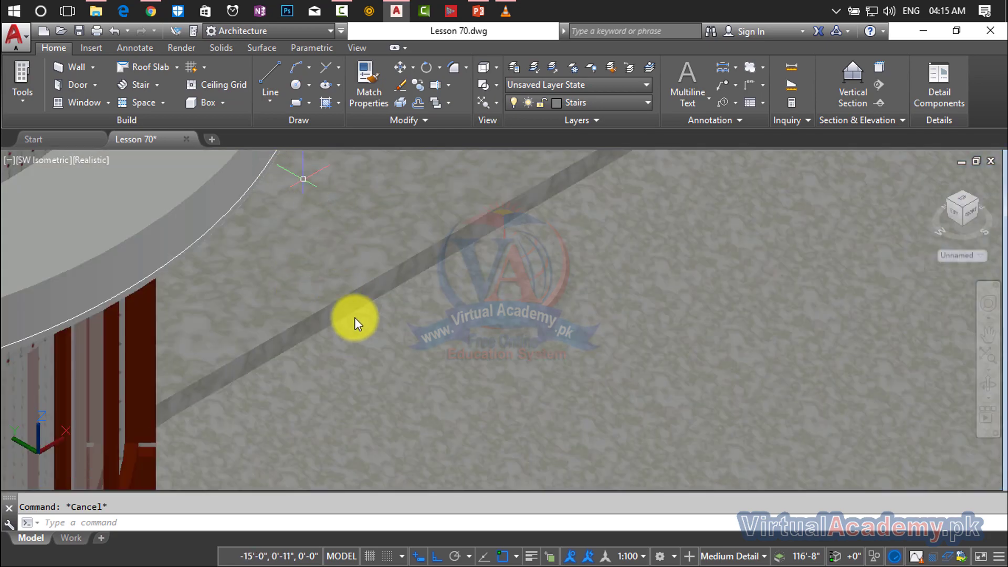
scroll(567, 271, "up", 3)
mouse_move(558, 292)
middle_mouse_down("shift")
mouse_move(513, 372)
mouse_move(550, 299)
middle_mouse_up("shift")
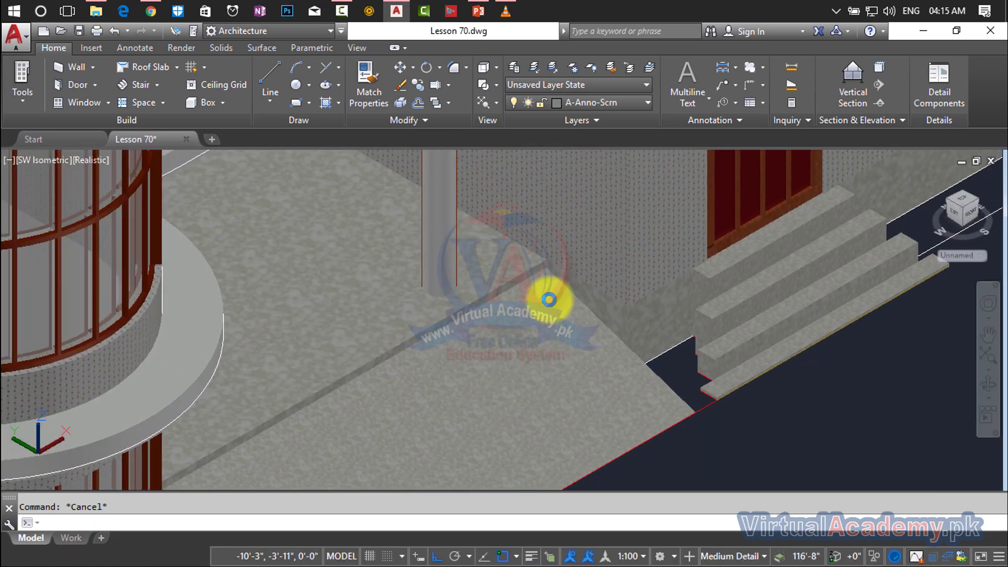
scroll(556, 270, "up", 2)
scroll(546, 268, "up", 2)
scroll(542, 270, "up", 2)
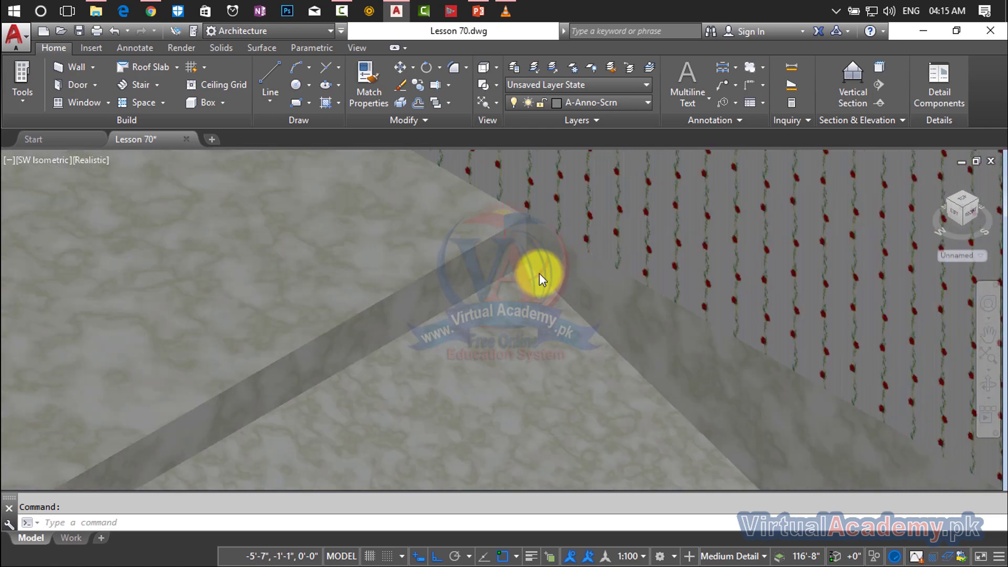
scroll(539, 273, "up", 2)
scroll(540, 273, "down", 2)
scroll(540, 273, "down", 3)
middle_click_drag(539, 274, 574, 232, "shift")
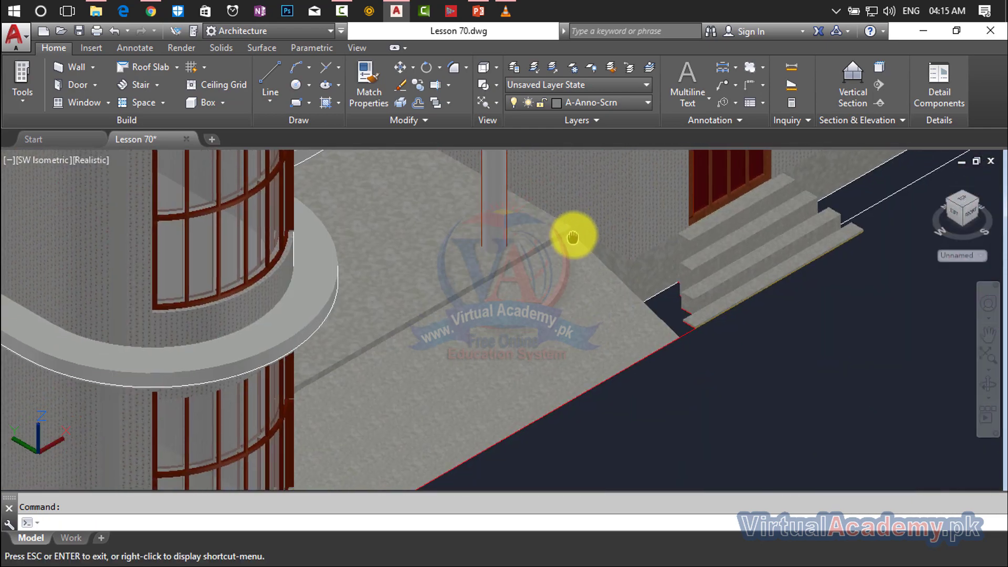
scroll(531, 246, "up", 1)
scroll(535, 246, "up", 2)
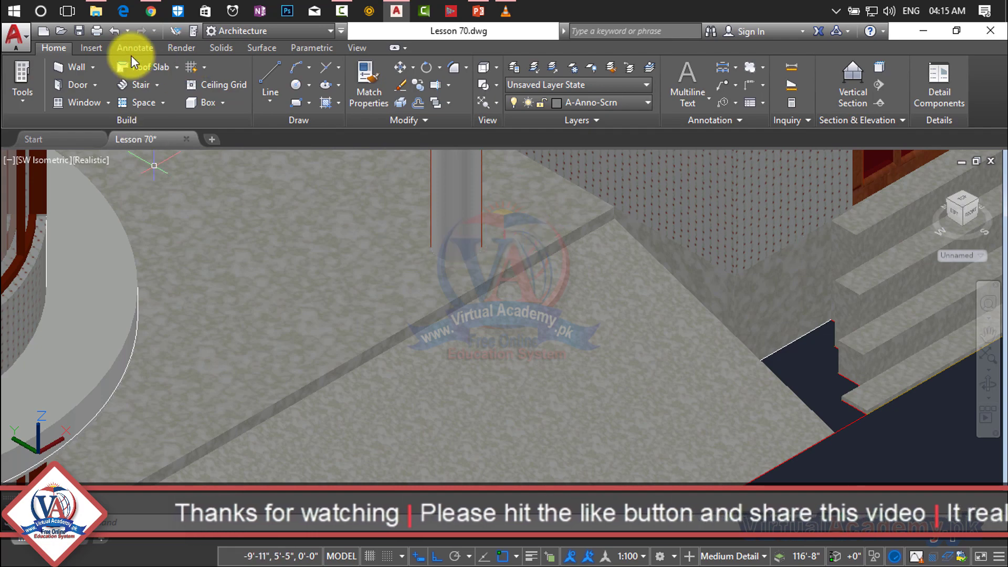
- On the Solids tab, orbit the view to the walkway's open side face beside the tower
left_click(275, 49)
left_click(224, 49)
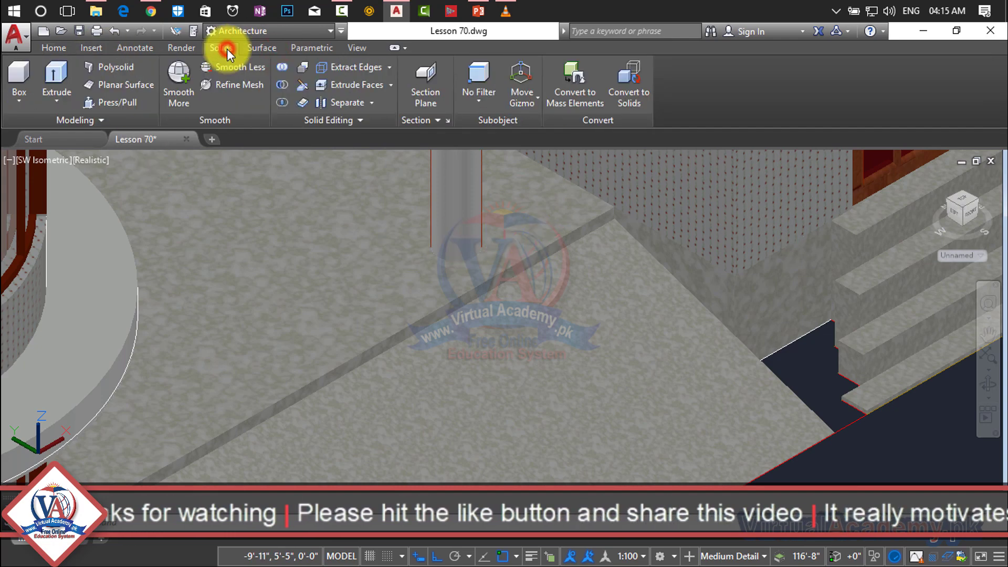
left_click(130, 103)
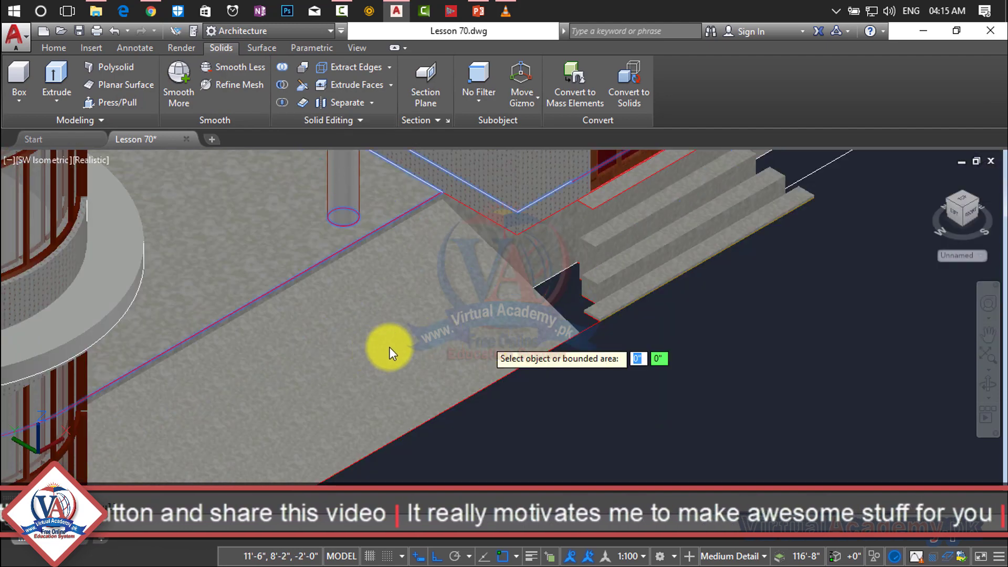
key("Escape")
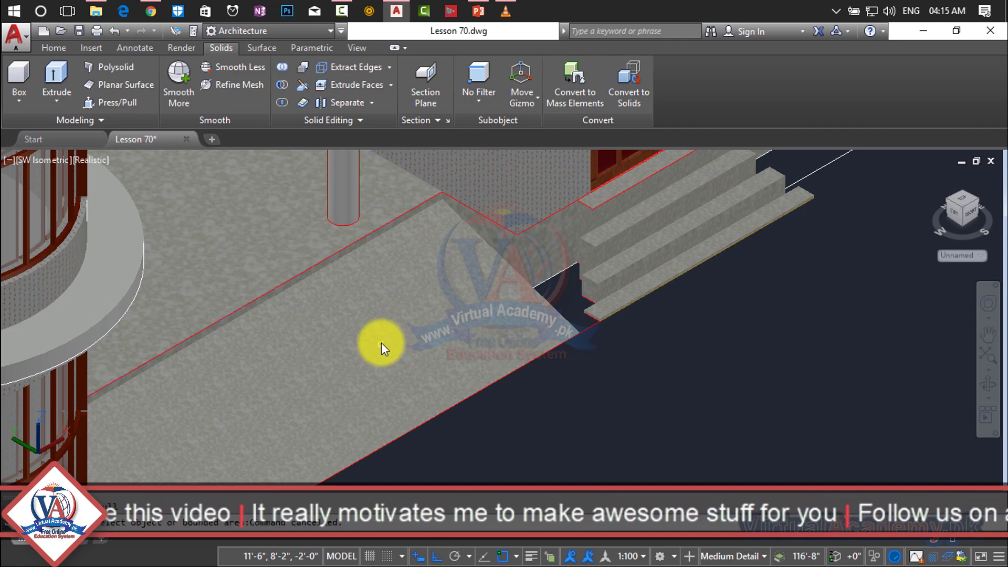
middle_click_drag(381, 342, 464, 294)
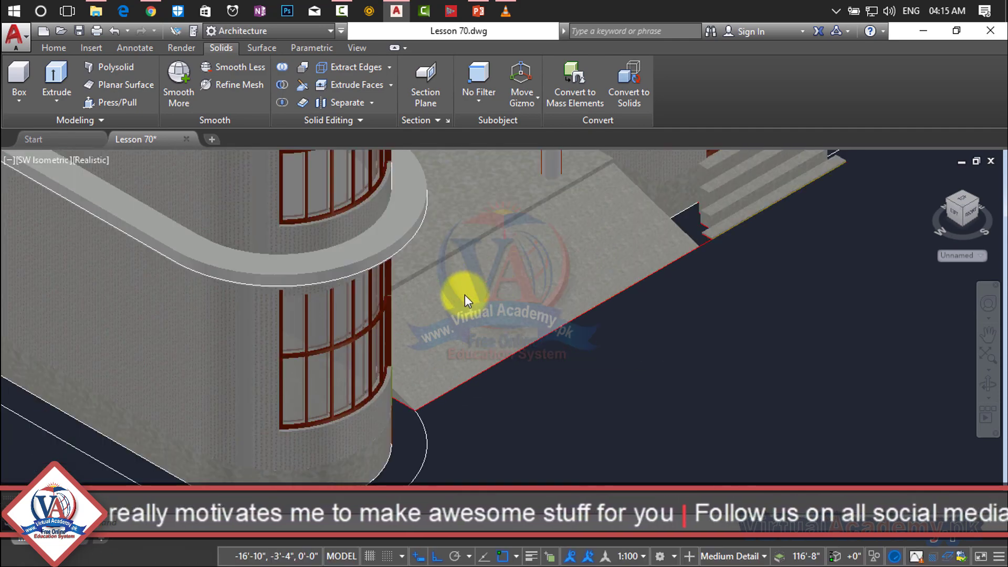
scroll(464, 294, "up", 3)
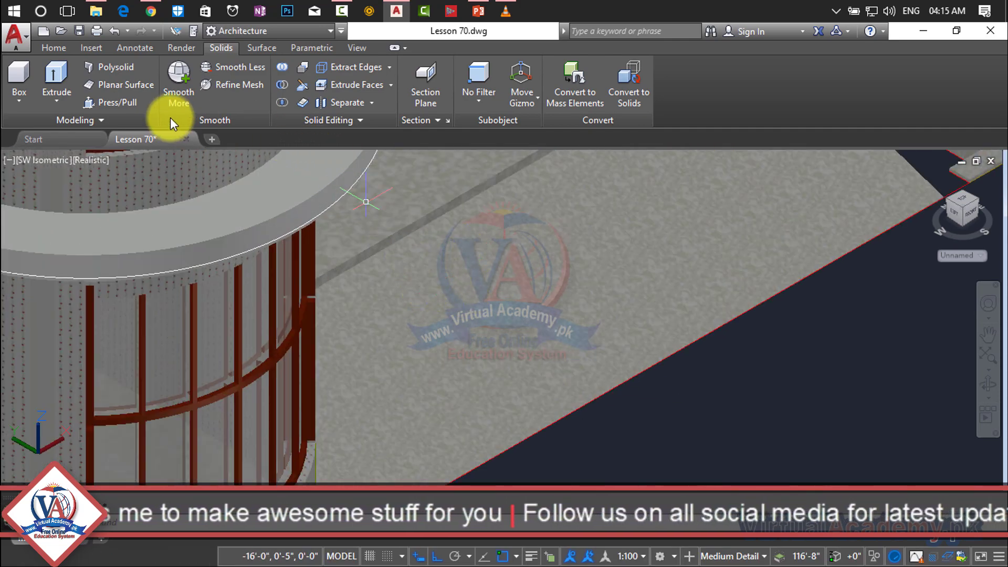
left_click(103, 103)
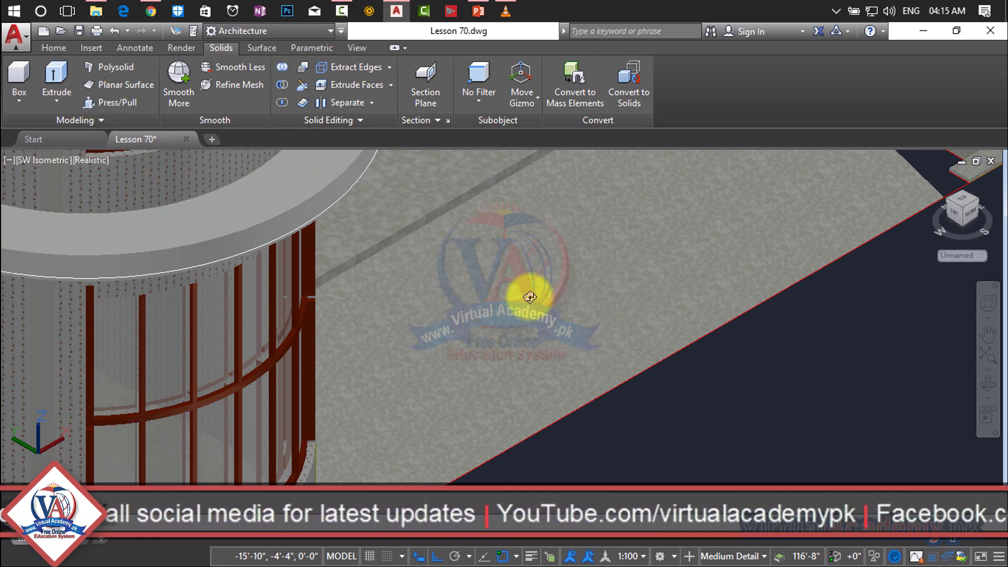
middle_click_drag(530, 297, 606, 337, "shift")
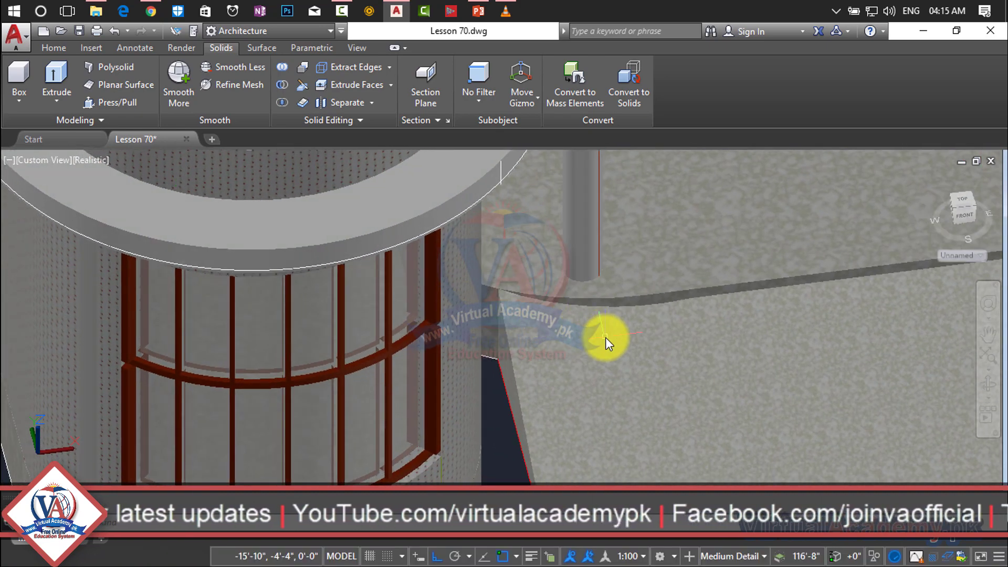
scroll(606, 337, "down", 3)
middle_click_drag(606, 337, 538, 306, "shift")
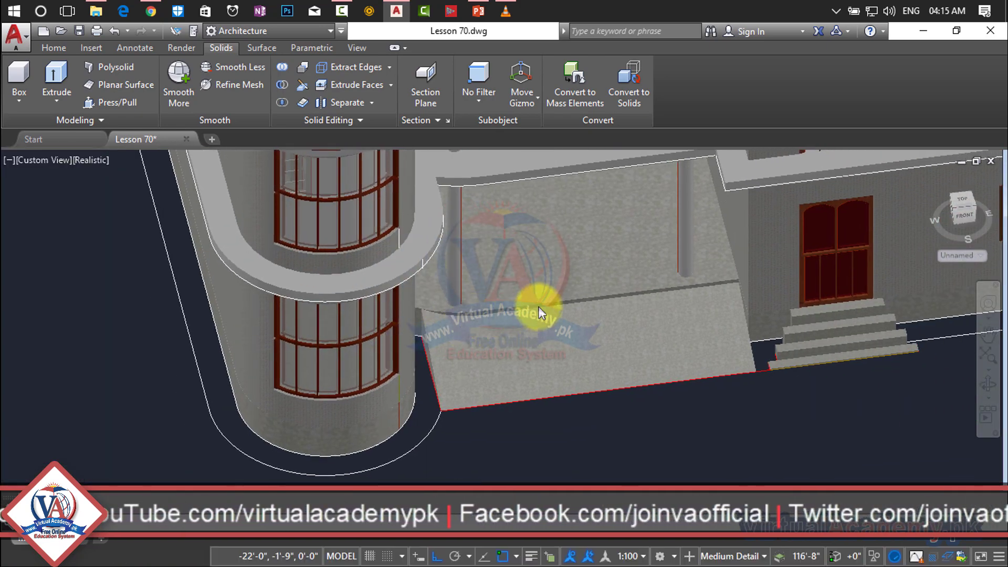
scroll(538, 307, "up", 3)
- Press/Pull the walkway's side face down to the ground to fill the gap
left_click(133, 103)
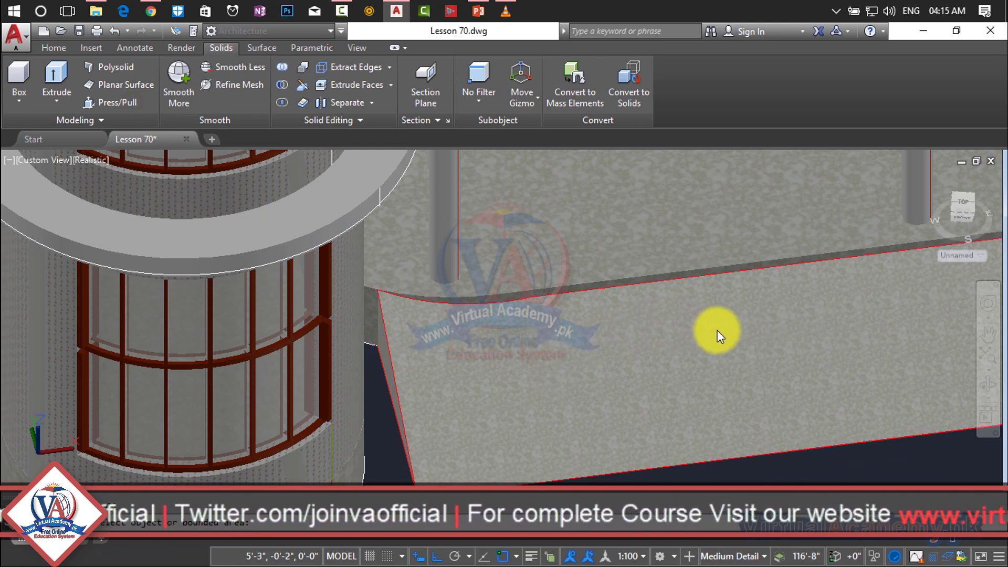
scroll(626, 368, "down", 3)
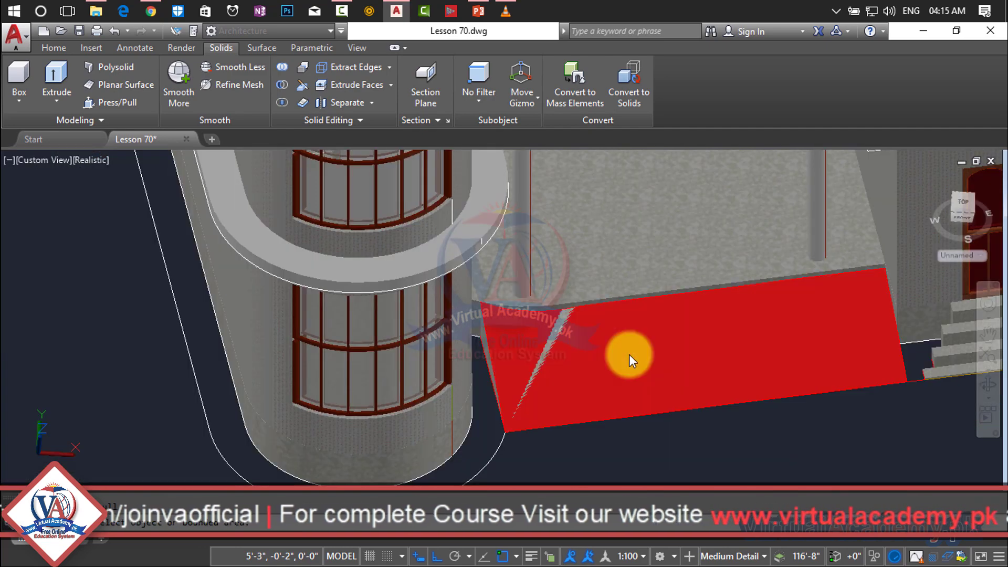
left_click(629, 355)
scroll(891, 265, "up", 2)
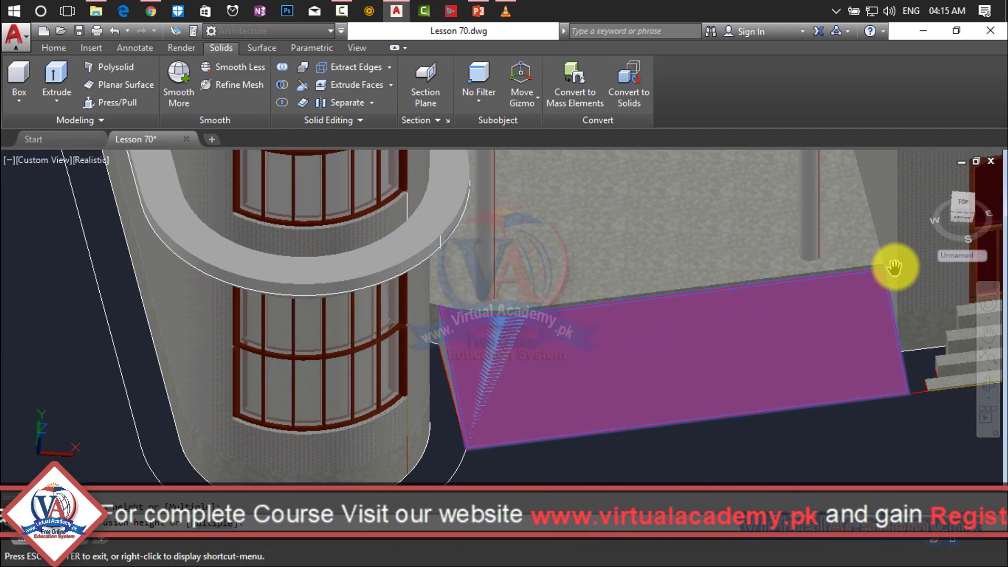
scroll(871, 277, "up", 2)
scroll(891, 266, "up", 2)
scroll(889, 268, "up", 2)
scroll(889, 268, "up", 2)
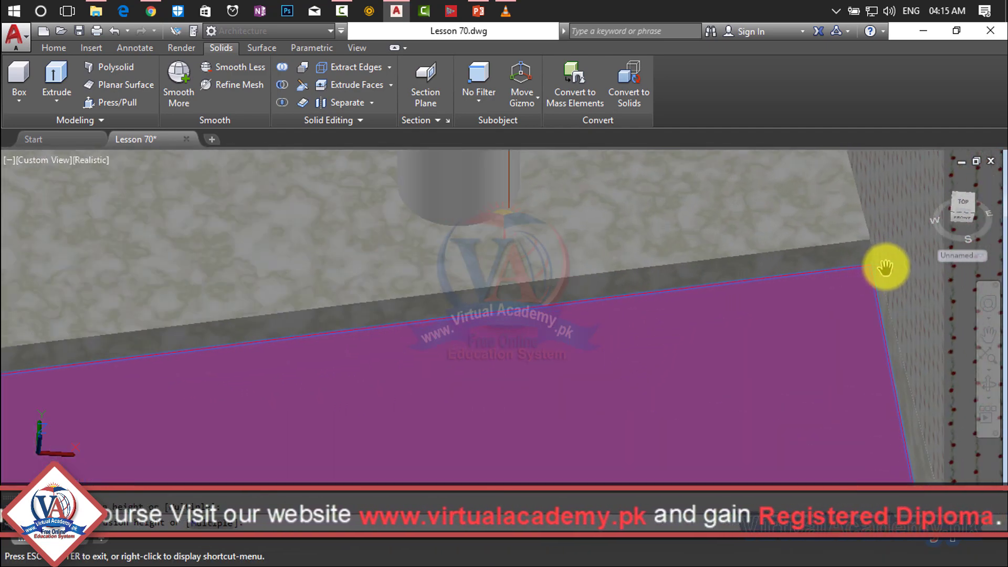
scroll(884, 265, "up", 2)
scroll(891, 266, "up", 2)
scroll(866, 266, "up", 1)
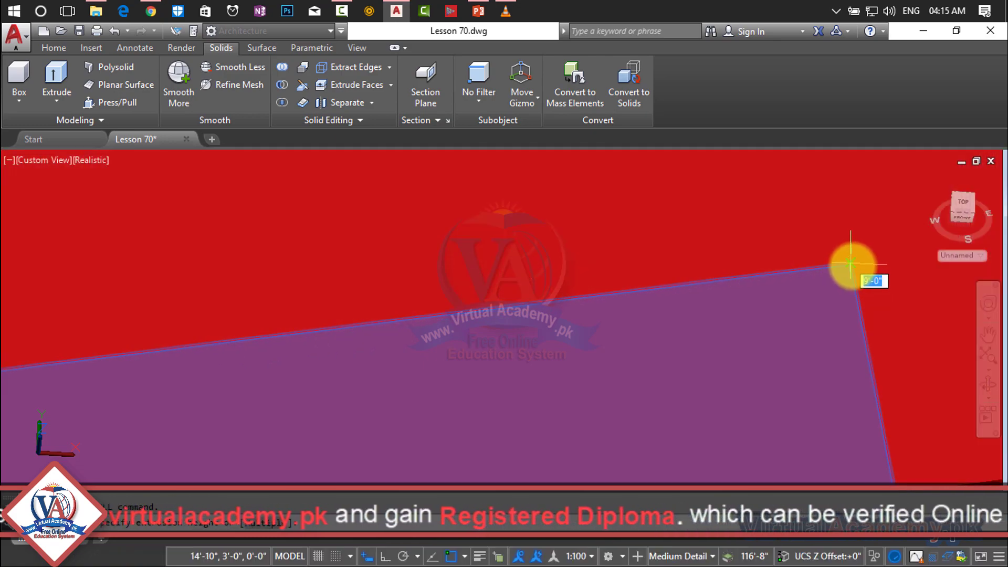
left_click(851, 266)
middle_click_drag(850, 264, 632, 272)
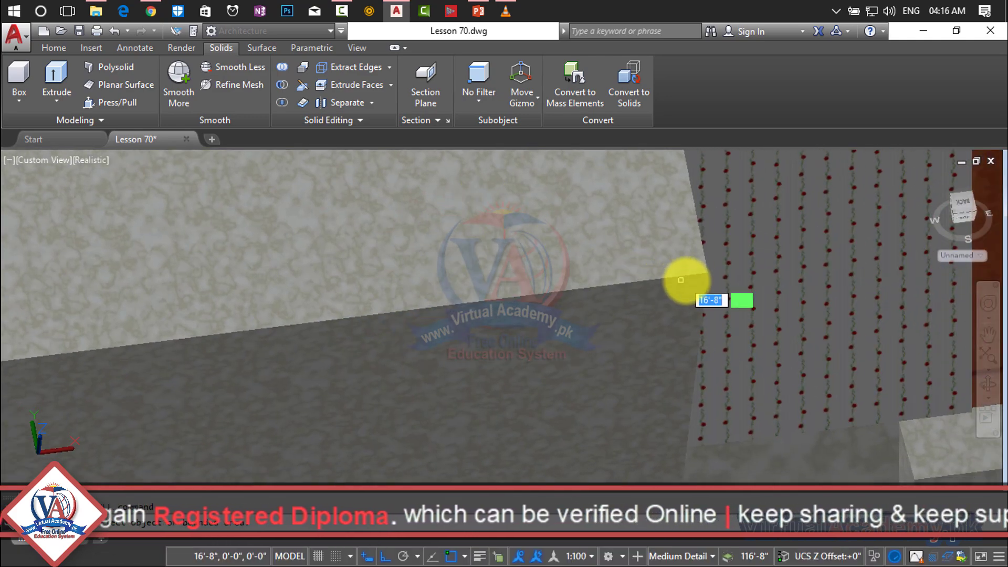
scroll(698, 277, "down", 2)
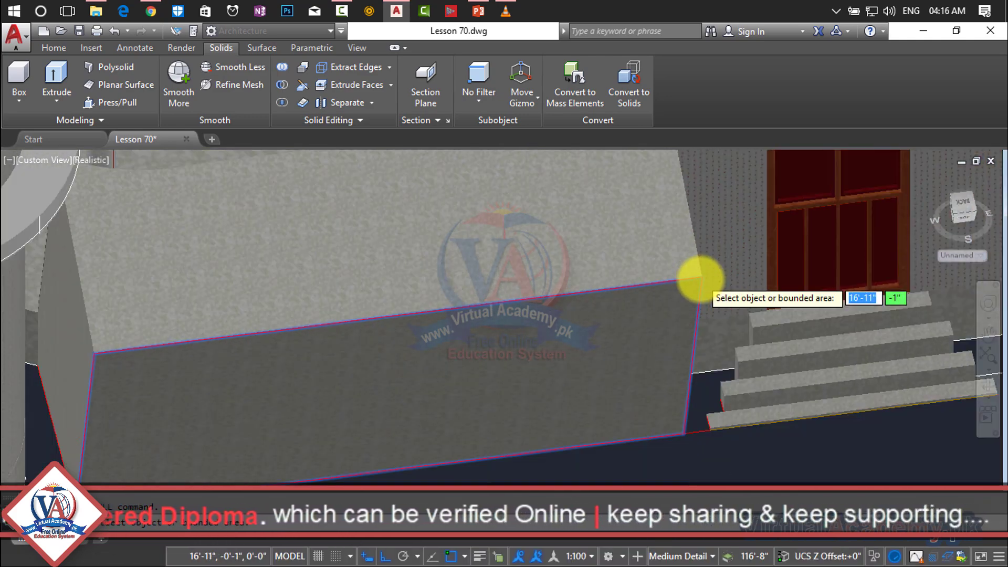
scroll(700, 277, "down", 3)
key("Escape")
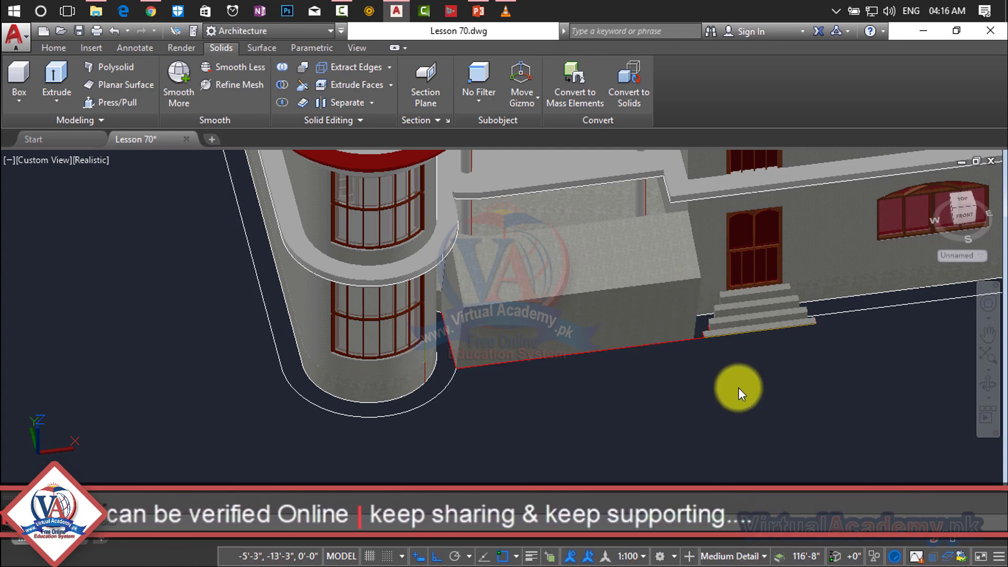
- Press/Pull the walkway slab area upward to raise it to the set height
scroll(738, 387, "up", 4)
scroll(535, 296, "down", 3)
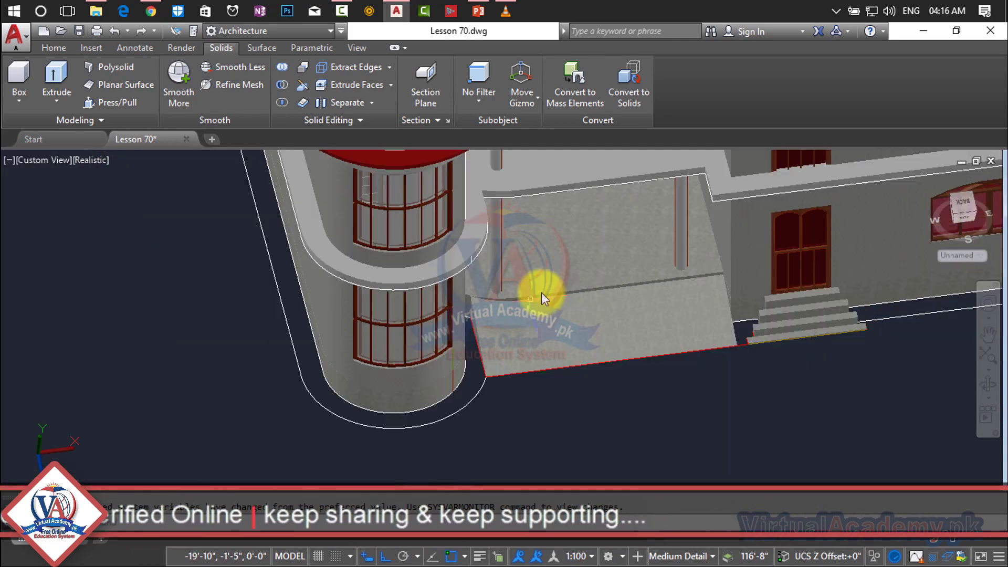
scroll(549, 286, "up", 1)
scroll(549, 285, "up", 1)
scroll(549, 286, "up", 1)
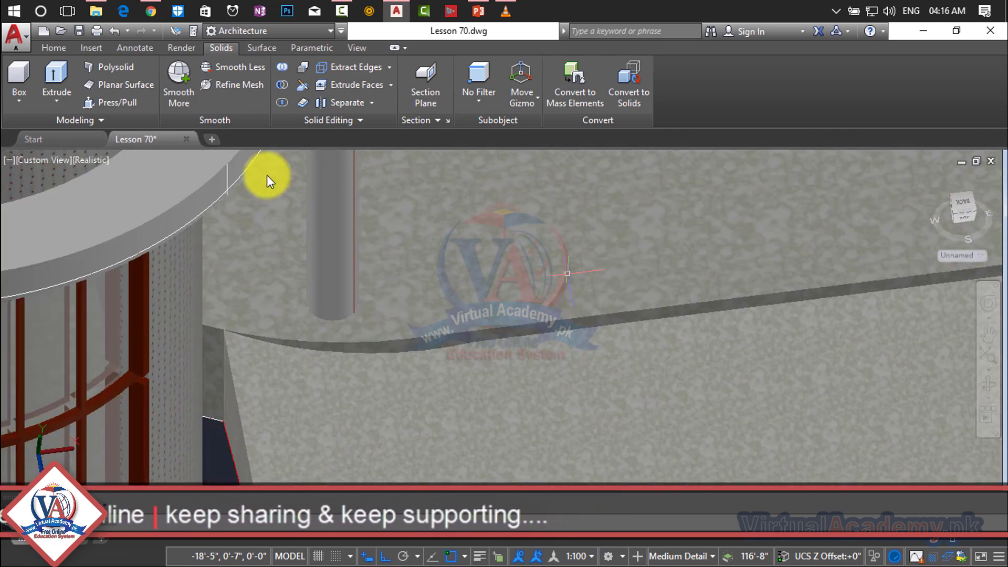
left_click(118, 104)
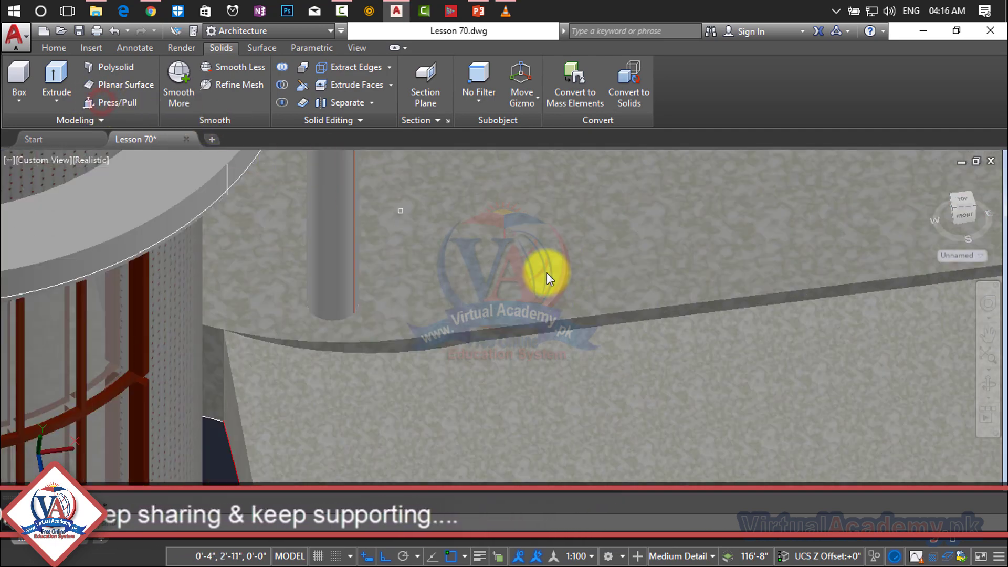
key("Escape")
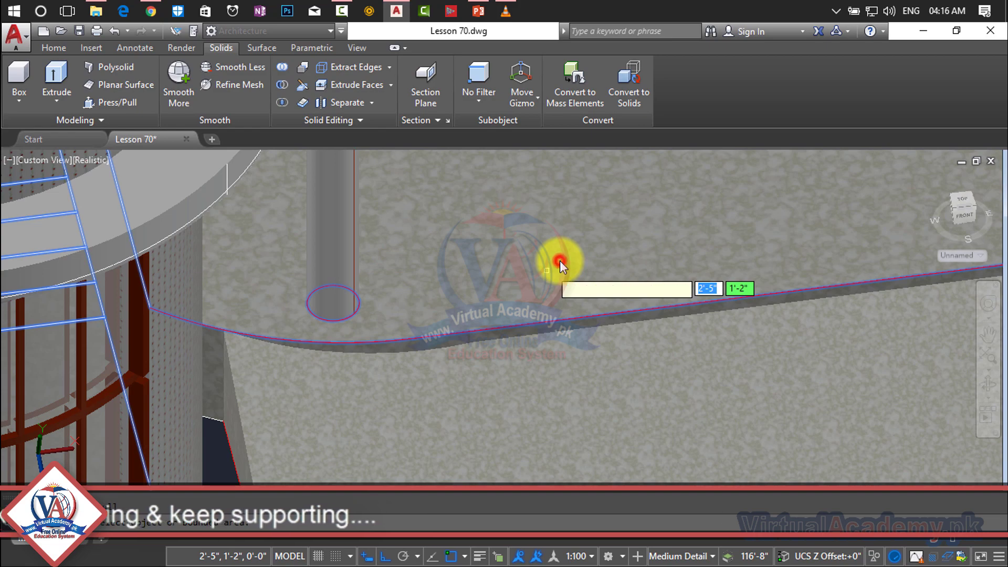
left_click(521, 323)
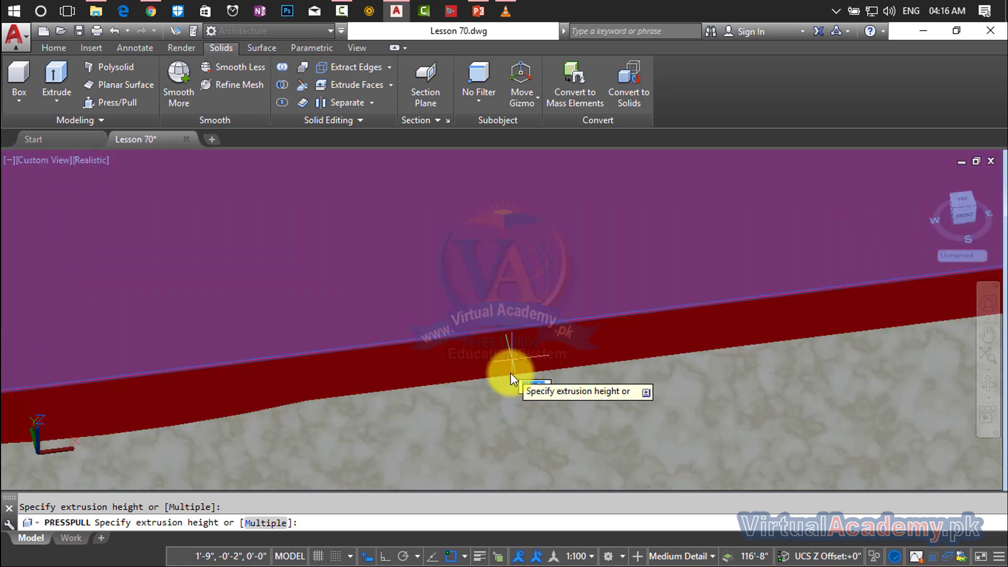
left_click(510, 373)
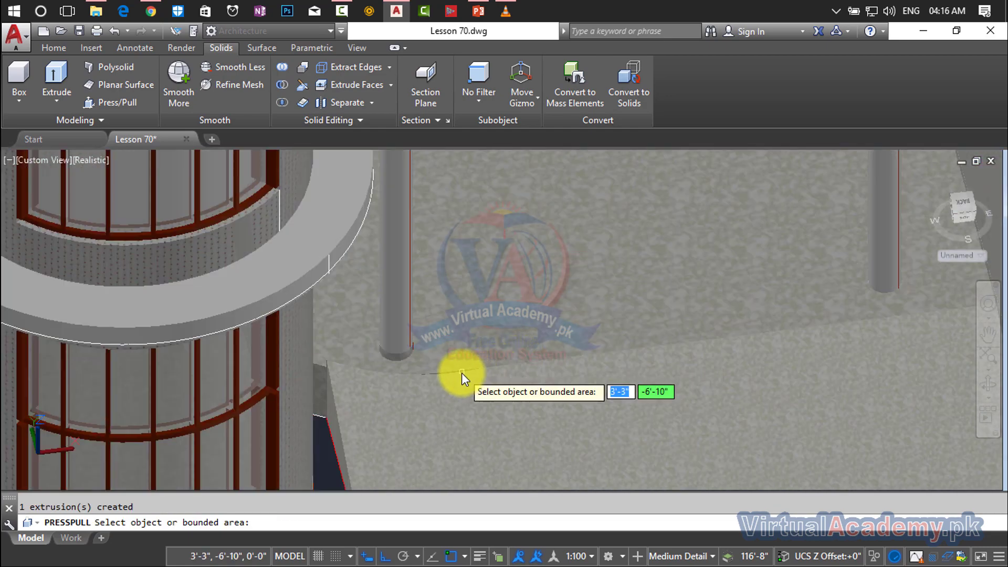
- Press/Pull the two thin gap faces along the slab's sloping edge to fill them
scroll(461, 373, "up", 2)
scroll(457, 372, "up", 2)
scroll(454, 368, "up", 2)
scroll(453, 367, "up", 2)
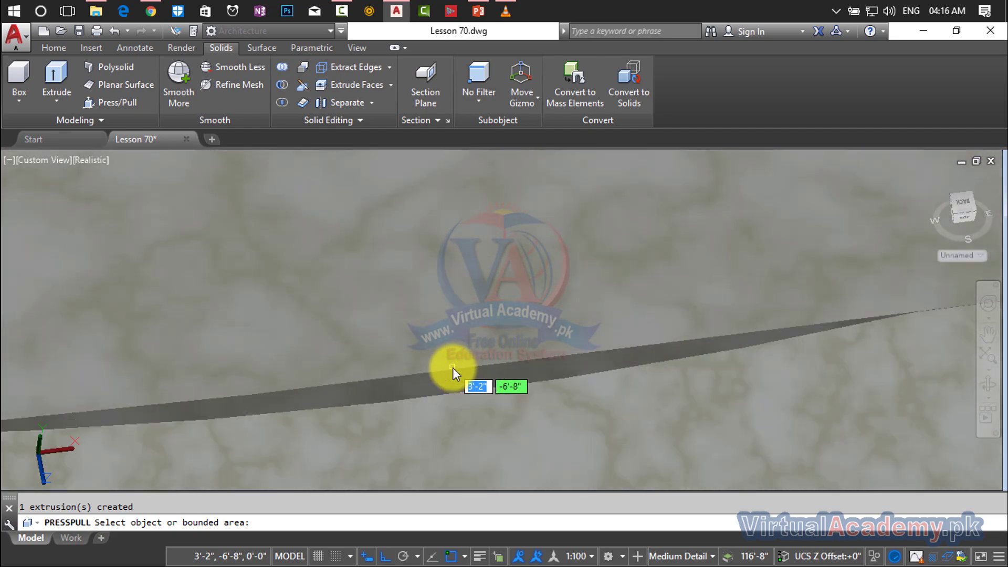
left_click(452, 368)
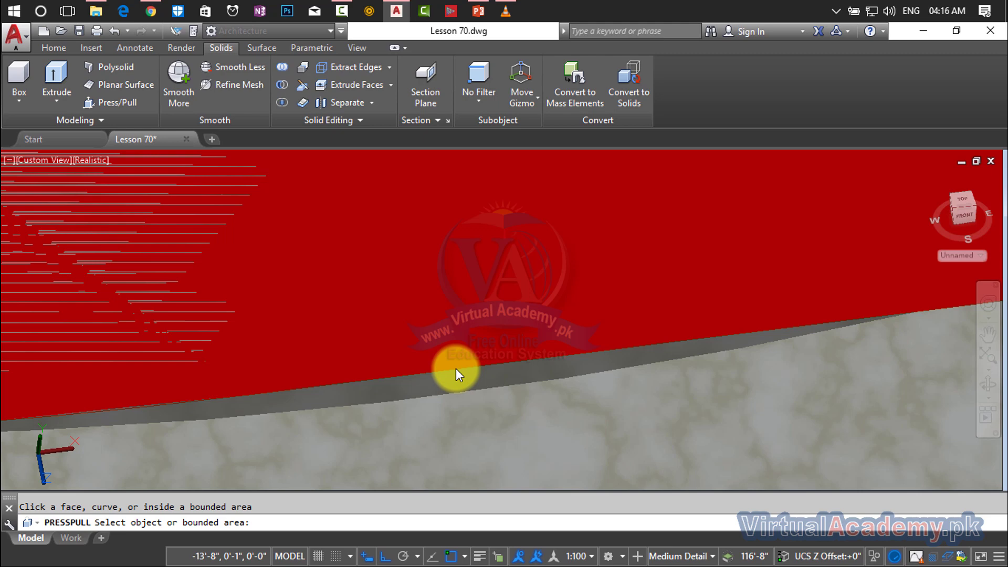
left_click(455, 367)
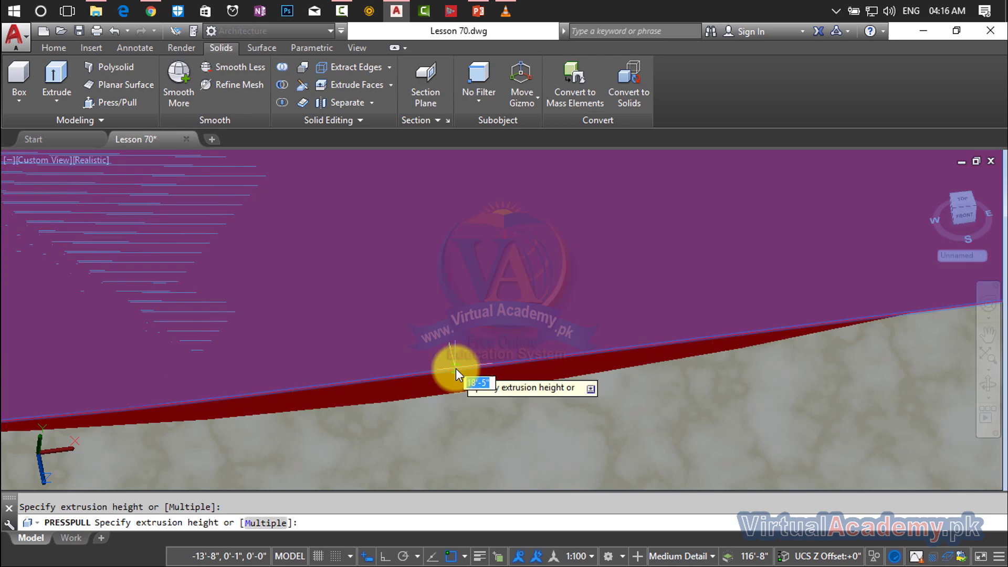
left_click(455, 387)
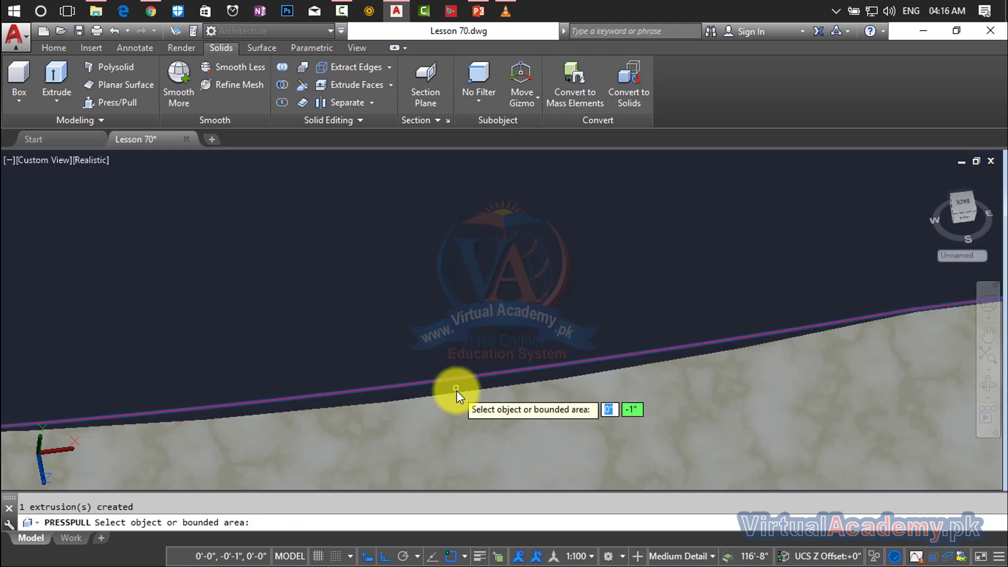
left_click(457, 392)
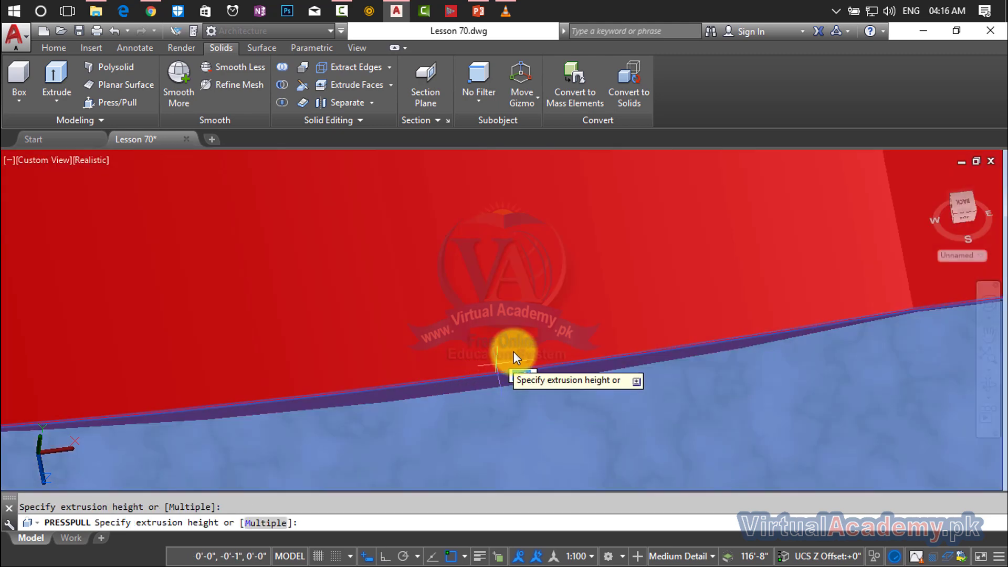
left_click(496, 385)
key("Escape")
- Undo the wrong extrusion and pull the gap strip up to the slab top
scroll(521, 348, "down", 2)
scroll(521, 348, "down", 3)
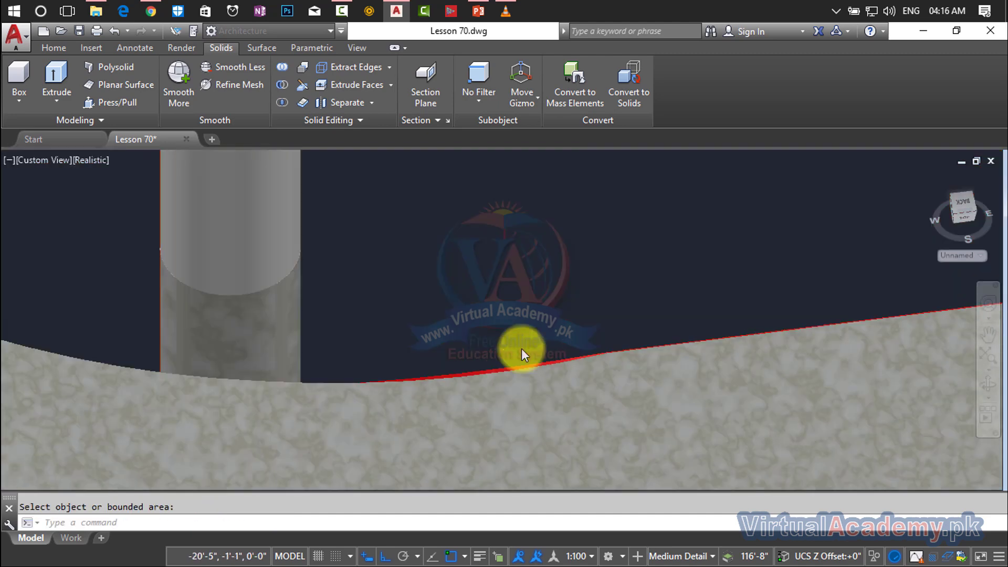
scroll(521, 348, "down", 2)
scroll(521, 348, "down", 2)
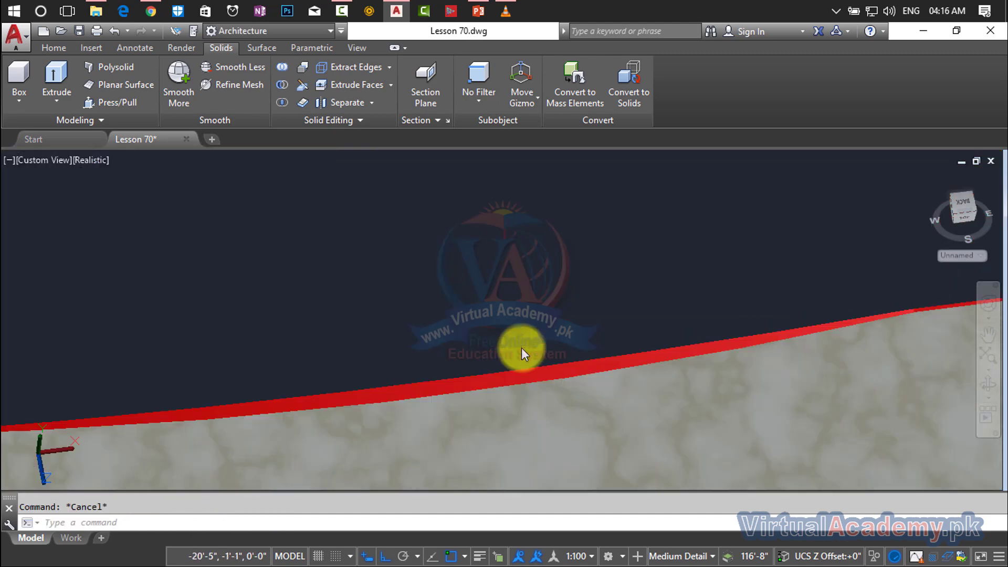
key("ctrl+z")
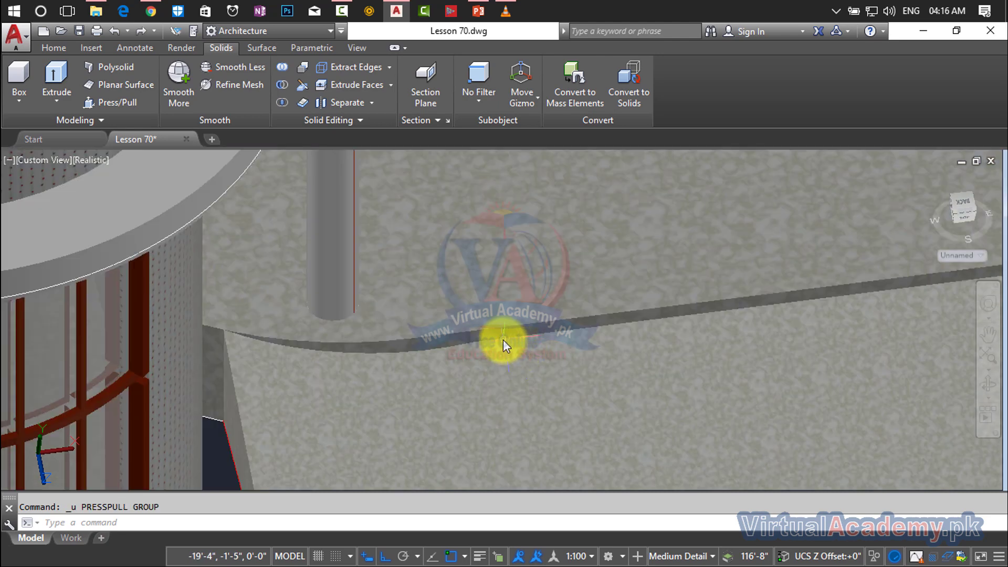
scroll(487, 335, "up", 5)
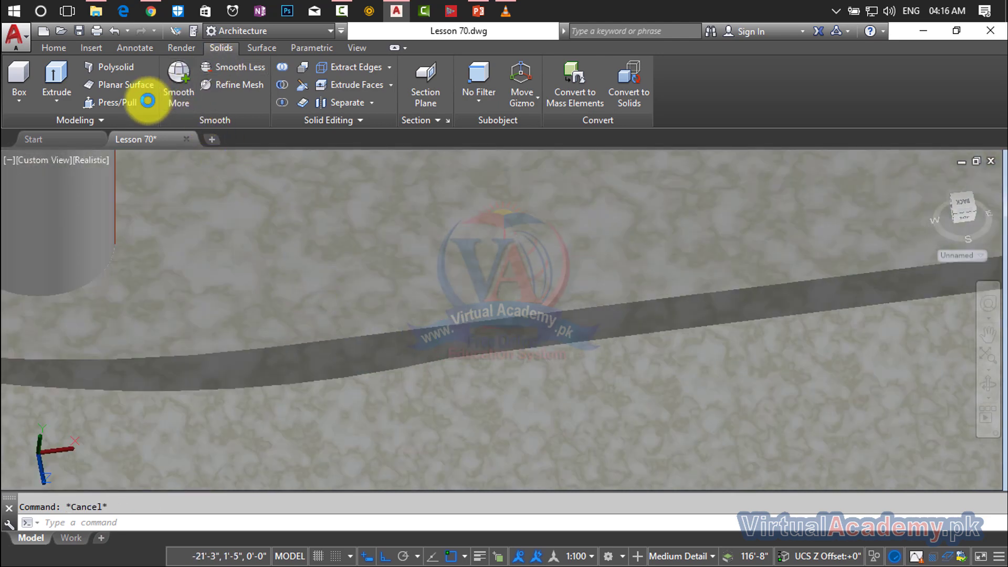
key("Return")
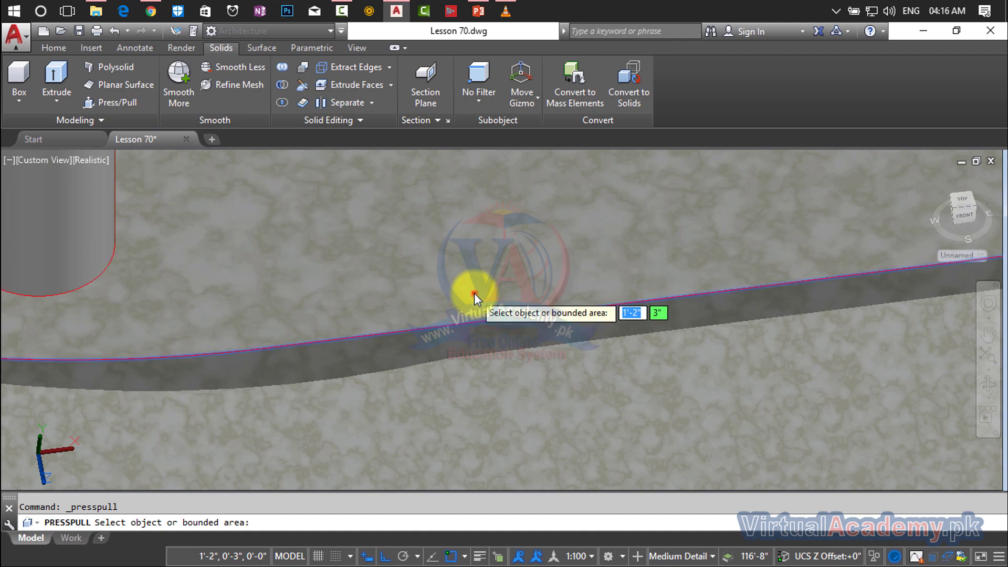
left_click(464, 323)
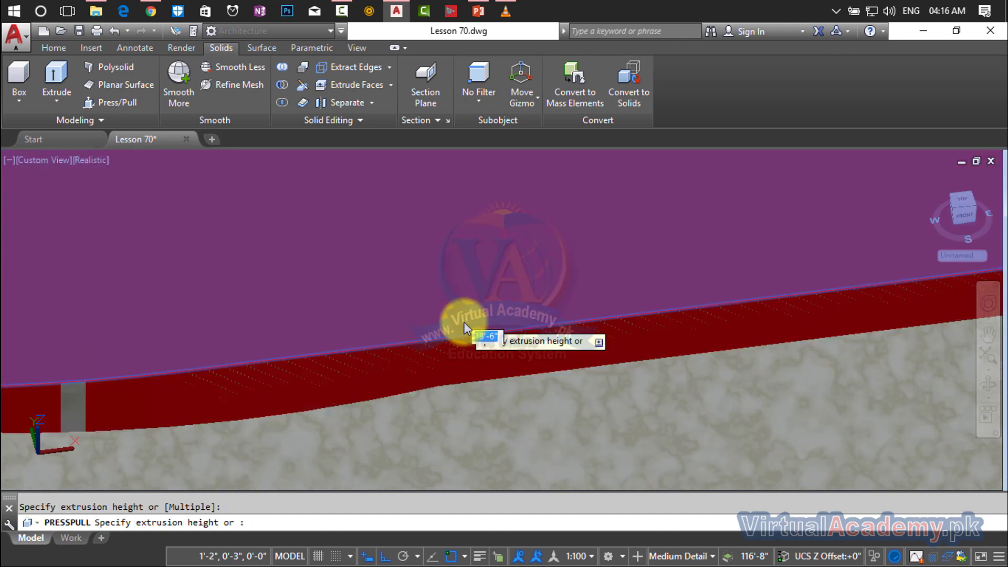
left_click(445, 389)
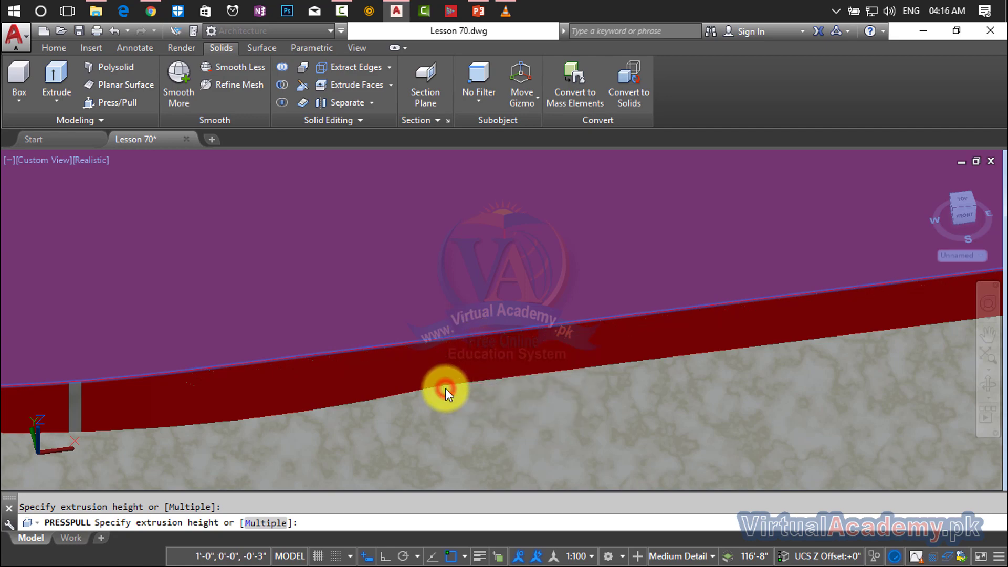
scroll(483, 355, "down", 3)
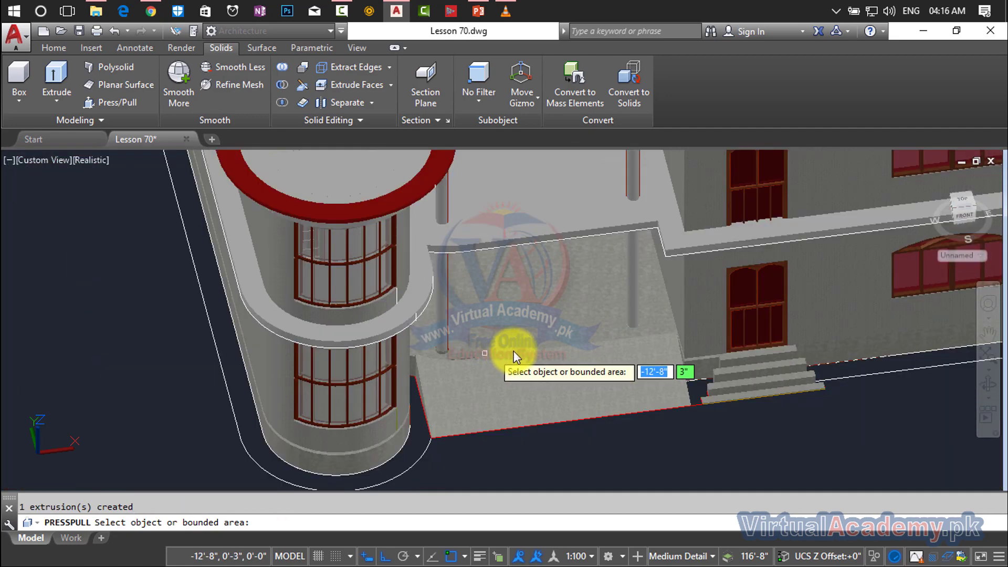
key("Escape")
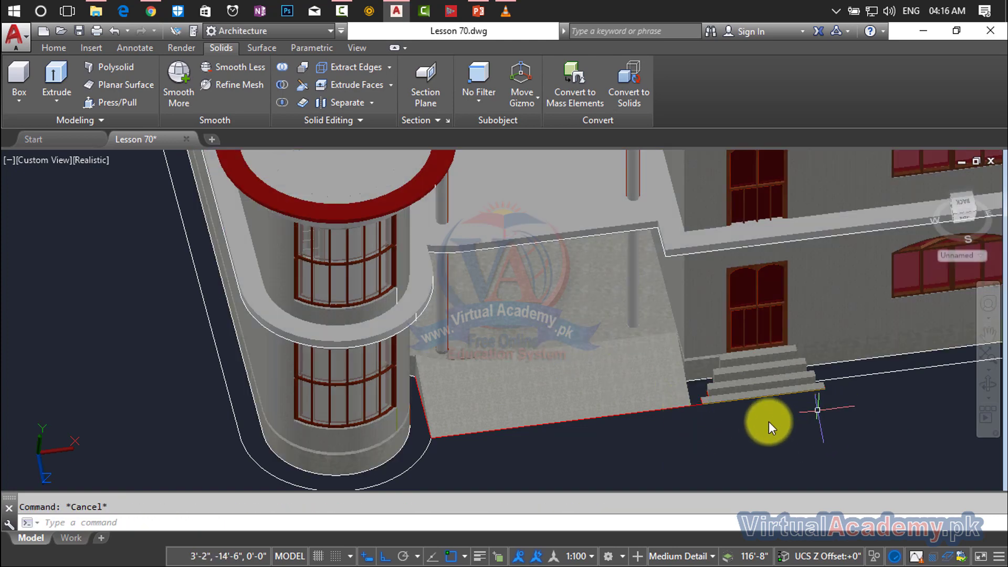
- Orbit to a lower frontal view and zoom to show the entire finished house
mouse_move(689, 455)
middle_mouse_down("shift")
mouse_move(663, 402)
mouse_move(579, 428)
mouse_move(783, 418)
mouse_move(589, 427)
mouse_move(579, 412)
mouse_move(653, 331)
middle_mouse_up("shift")
scroll(617, 409, "down", 5)
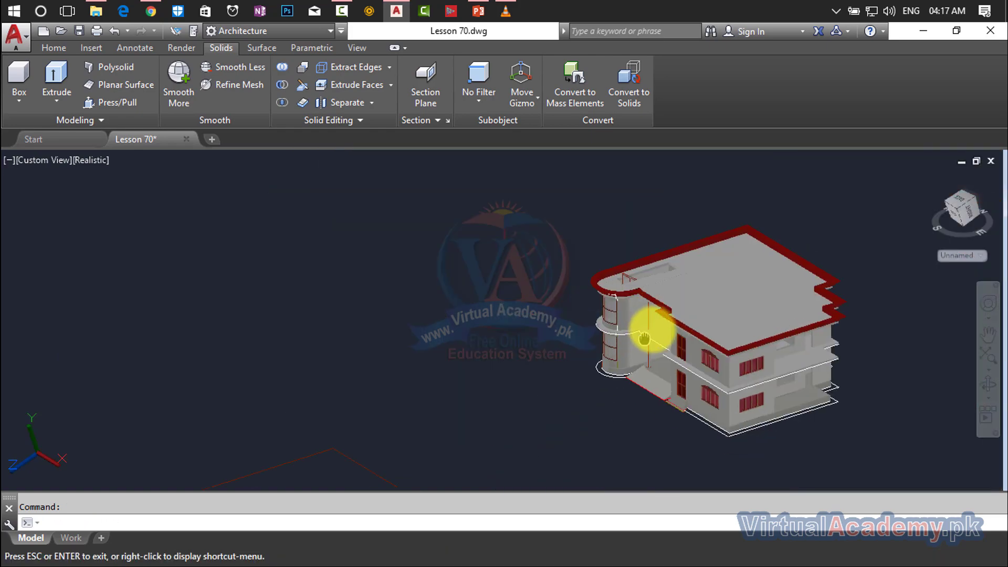
scroll(734, 330, "up", 2)
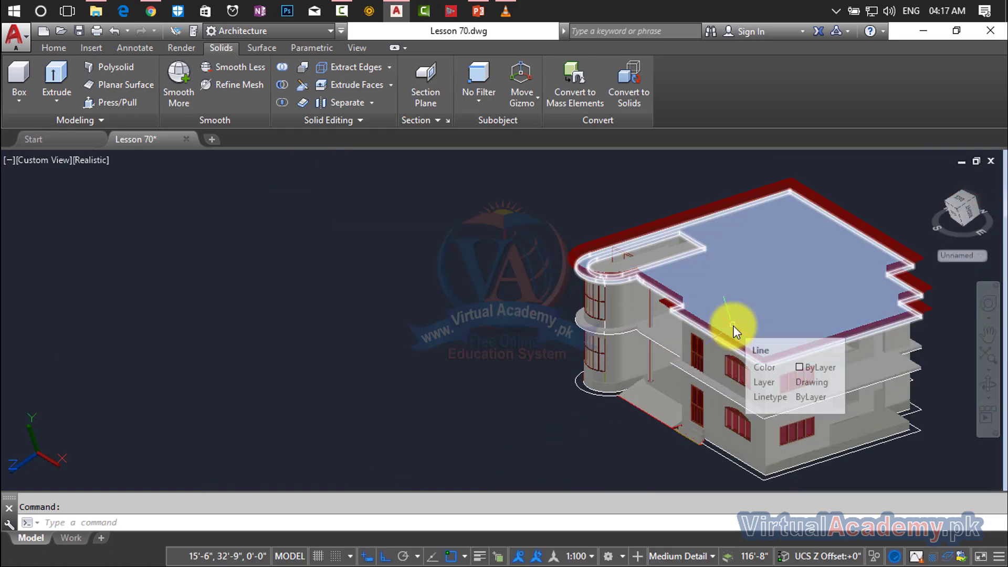